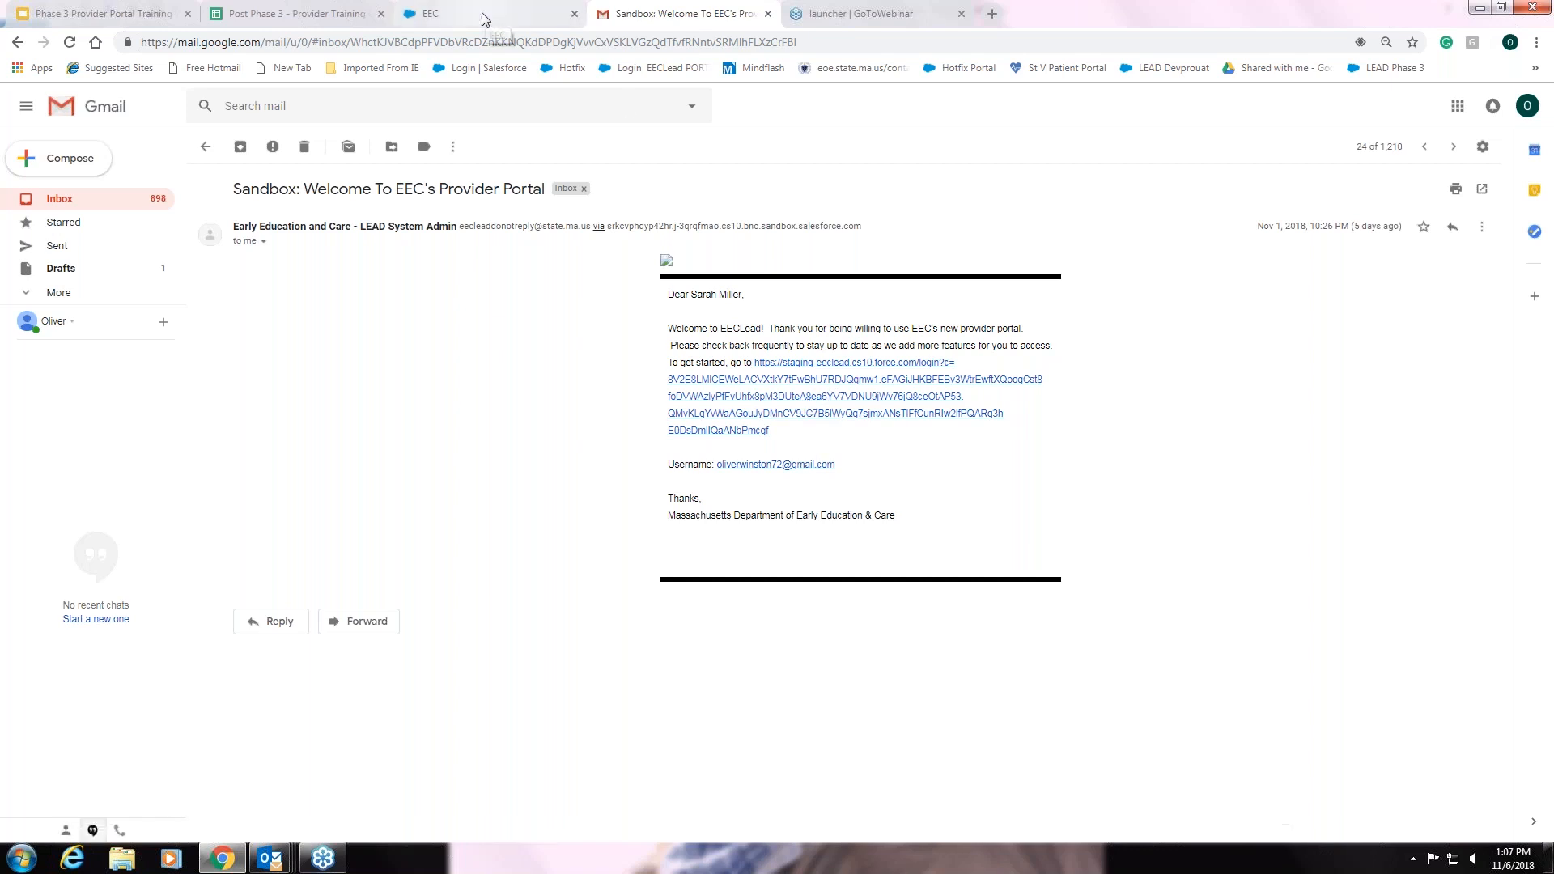
# Present the training deck full screen to slide 7 on starting transactions, then switch to the EEC portal
pyautogui.click(134, 17)
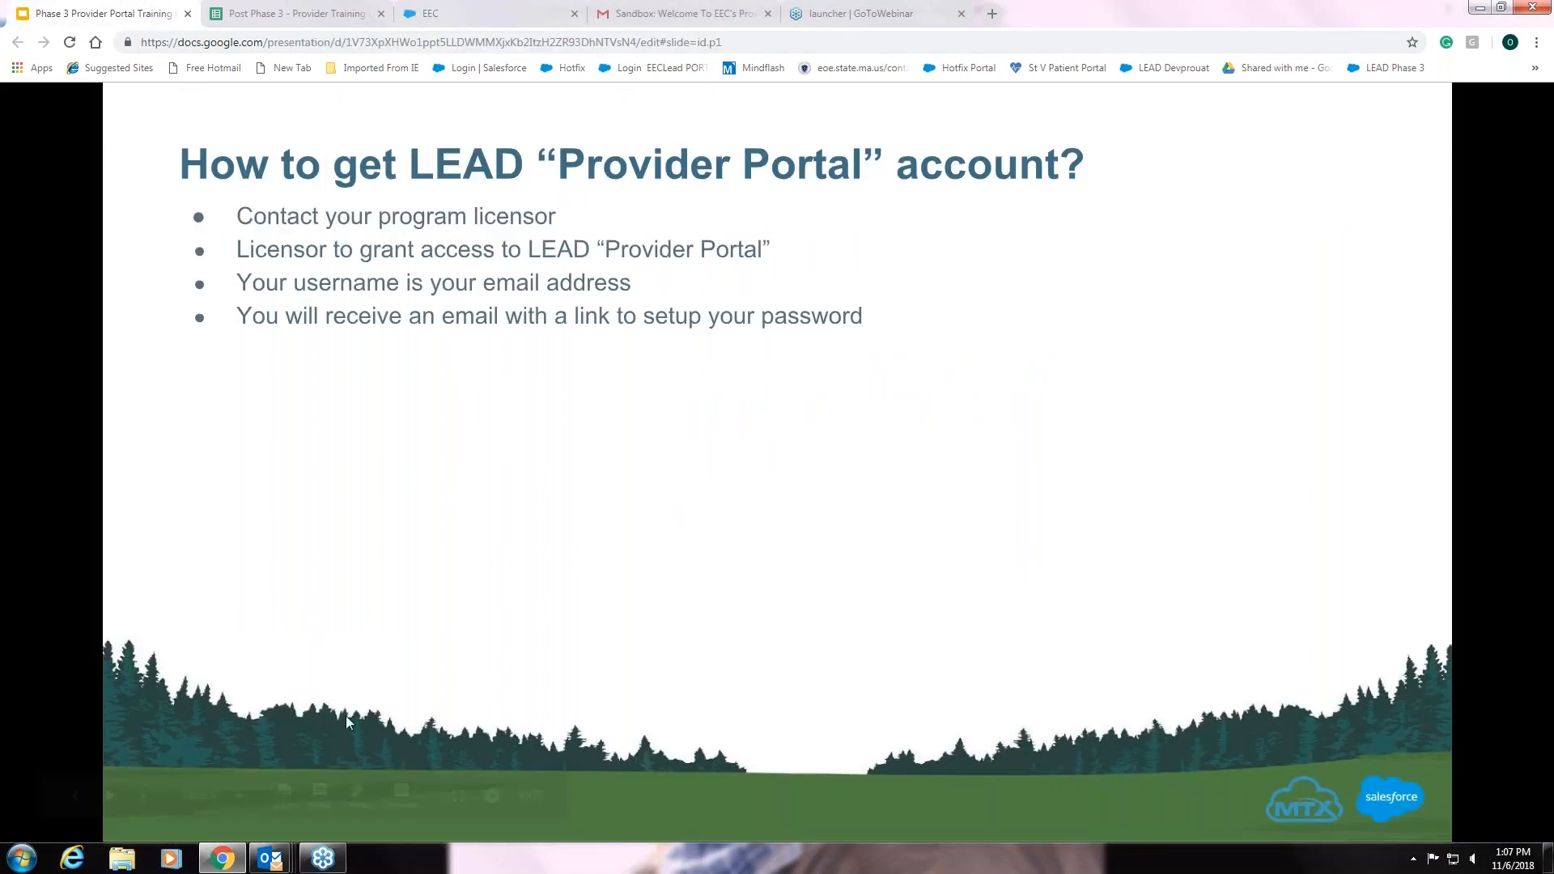
pyautogui.click(458, 796)
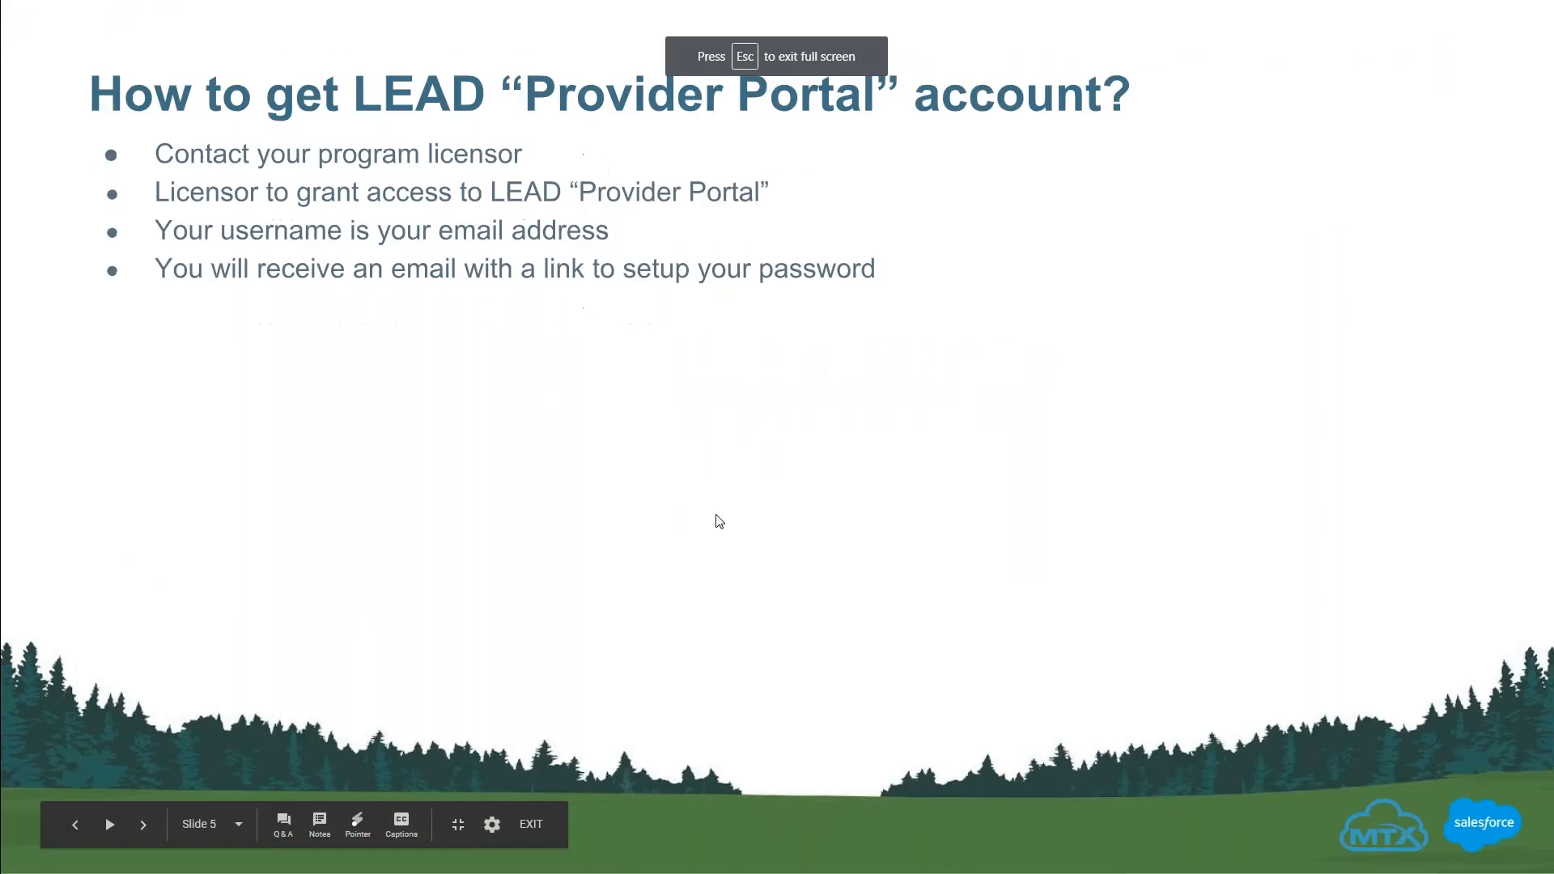
pyautogui.click(730, 513)
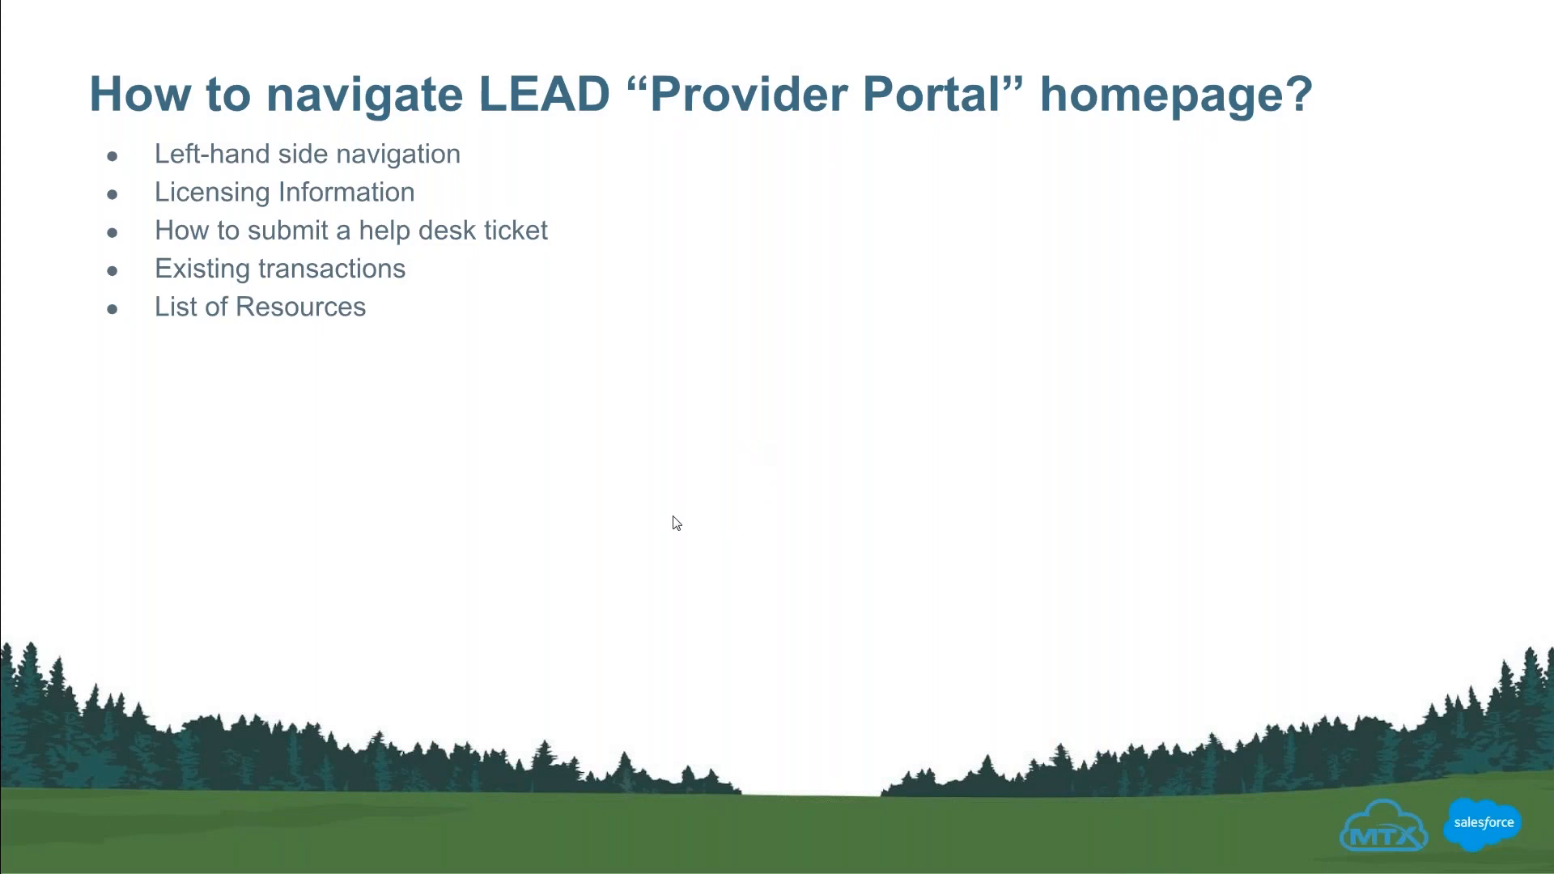
pyautogui.click(638, 558)
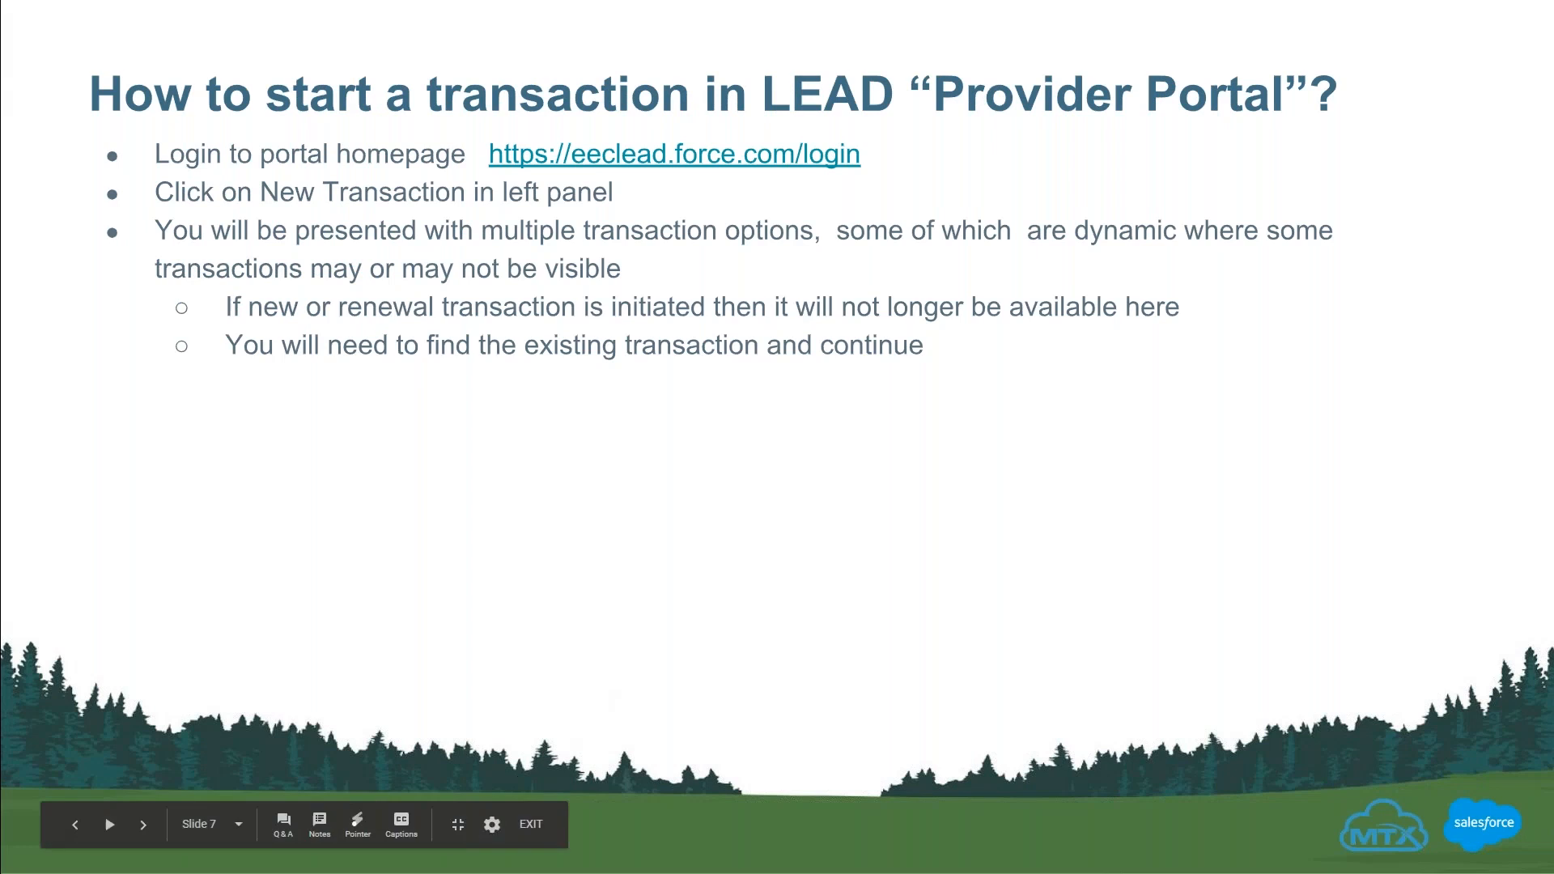
pyautogui.click(458, 824)
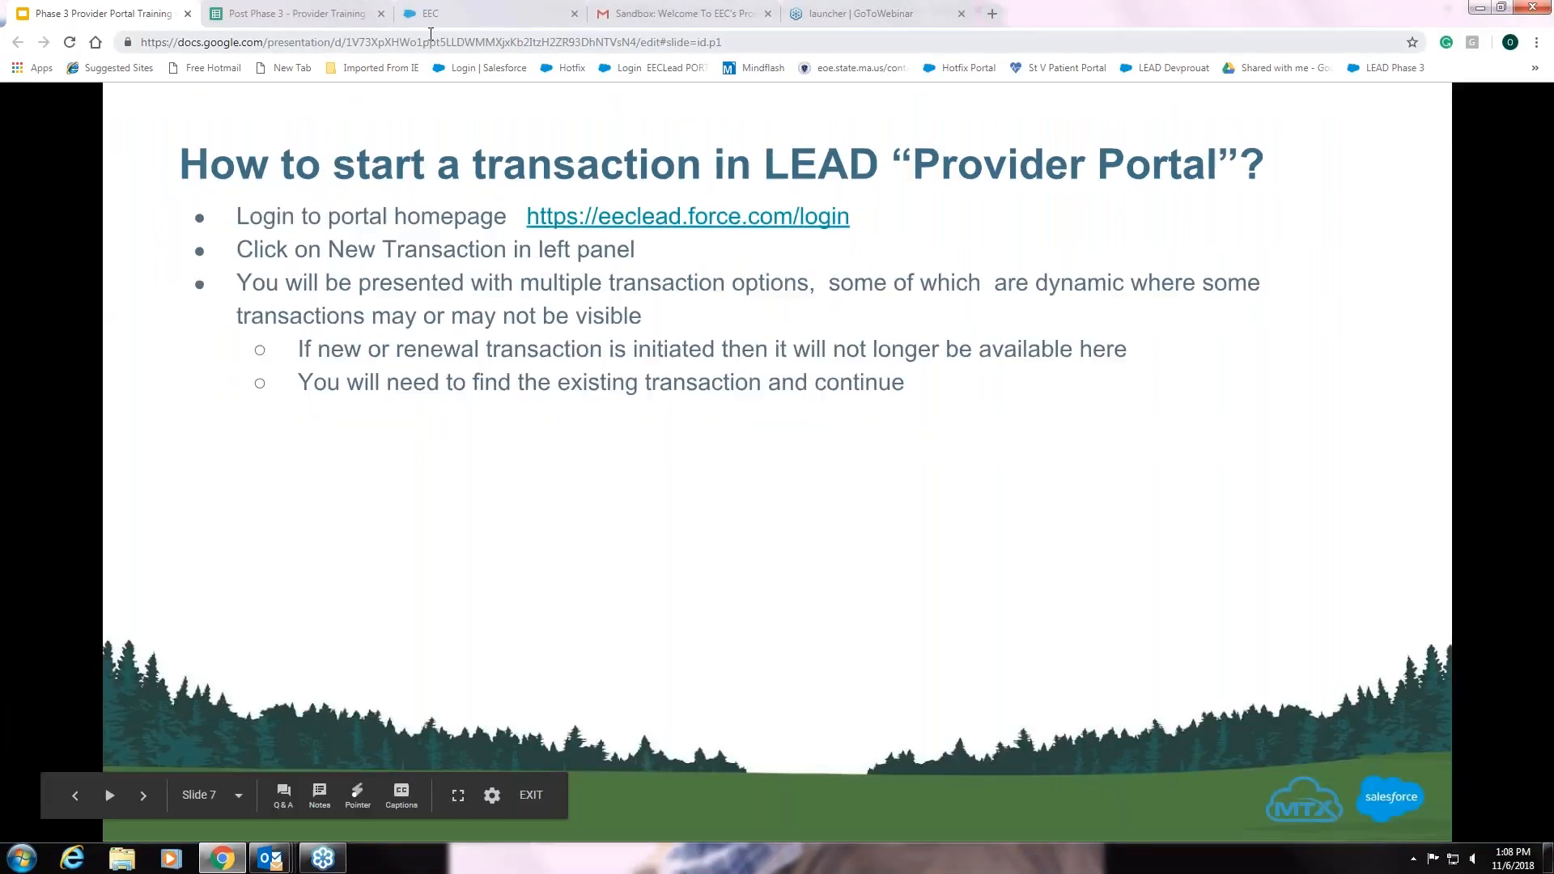
pyautogui.click(473, 25)
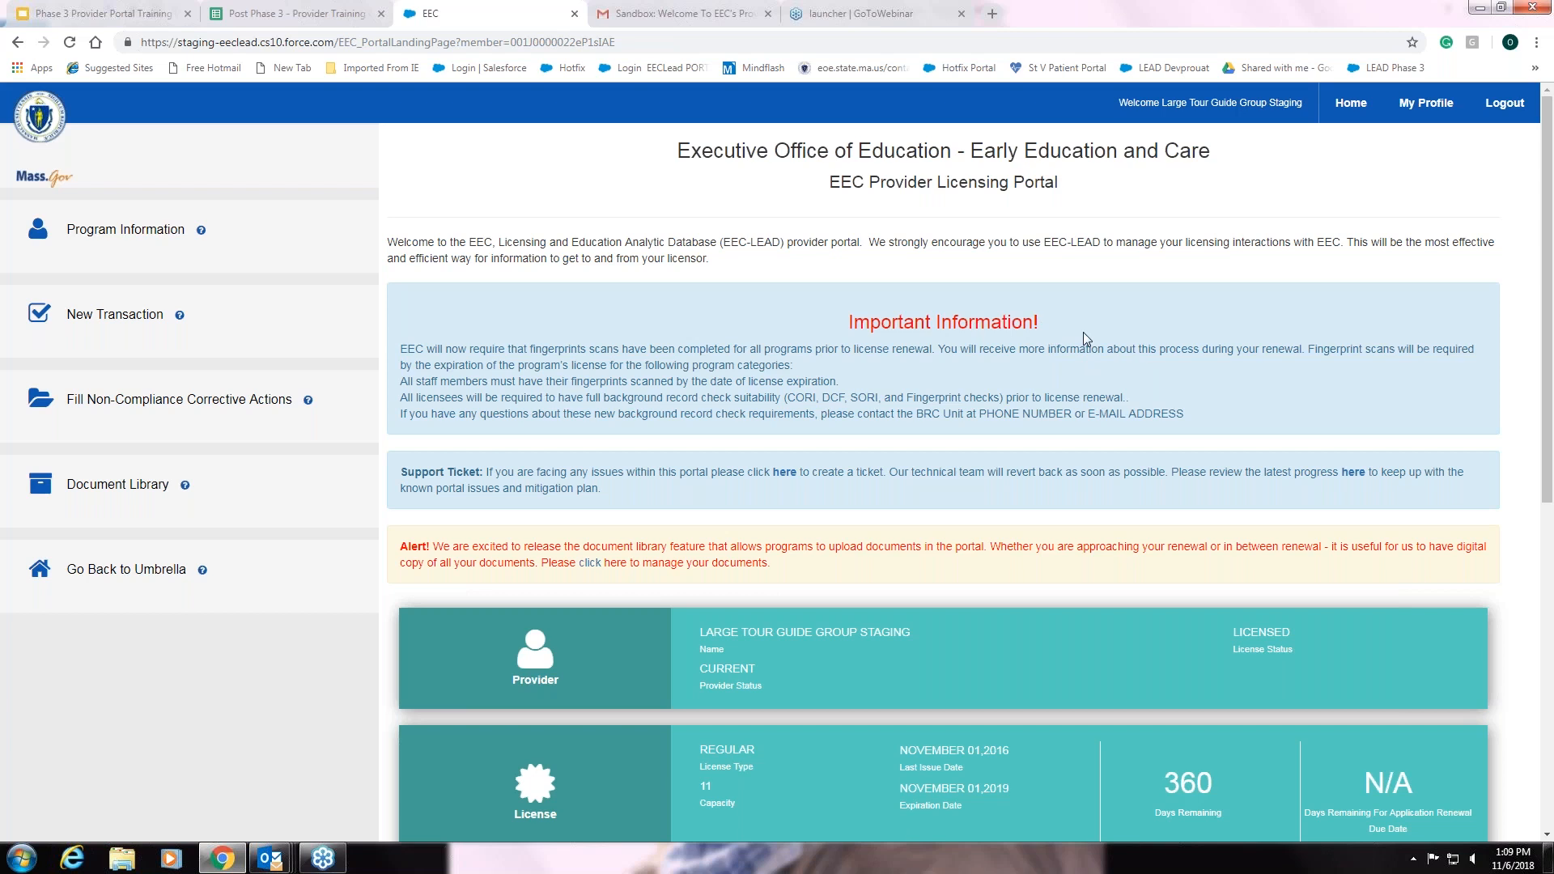
# Review the landing page transactions and open the Support Ticket helpdesk link in a new tab
pyautogui.scroll(-3, 1083, 332)
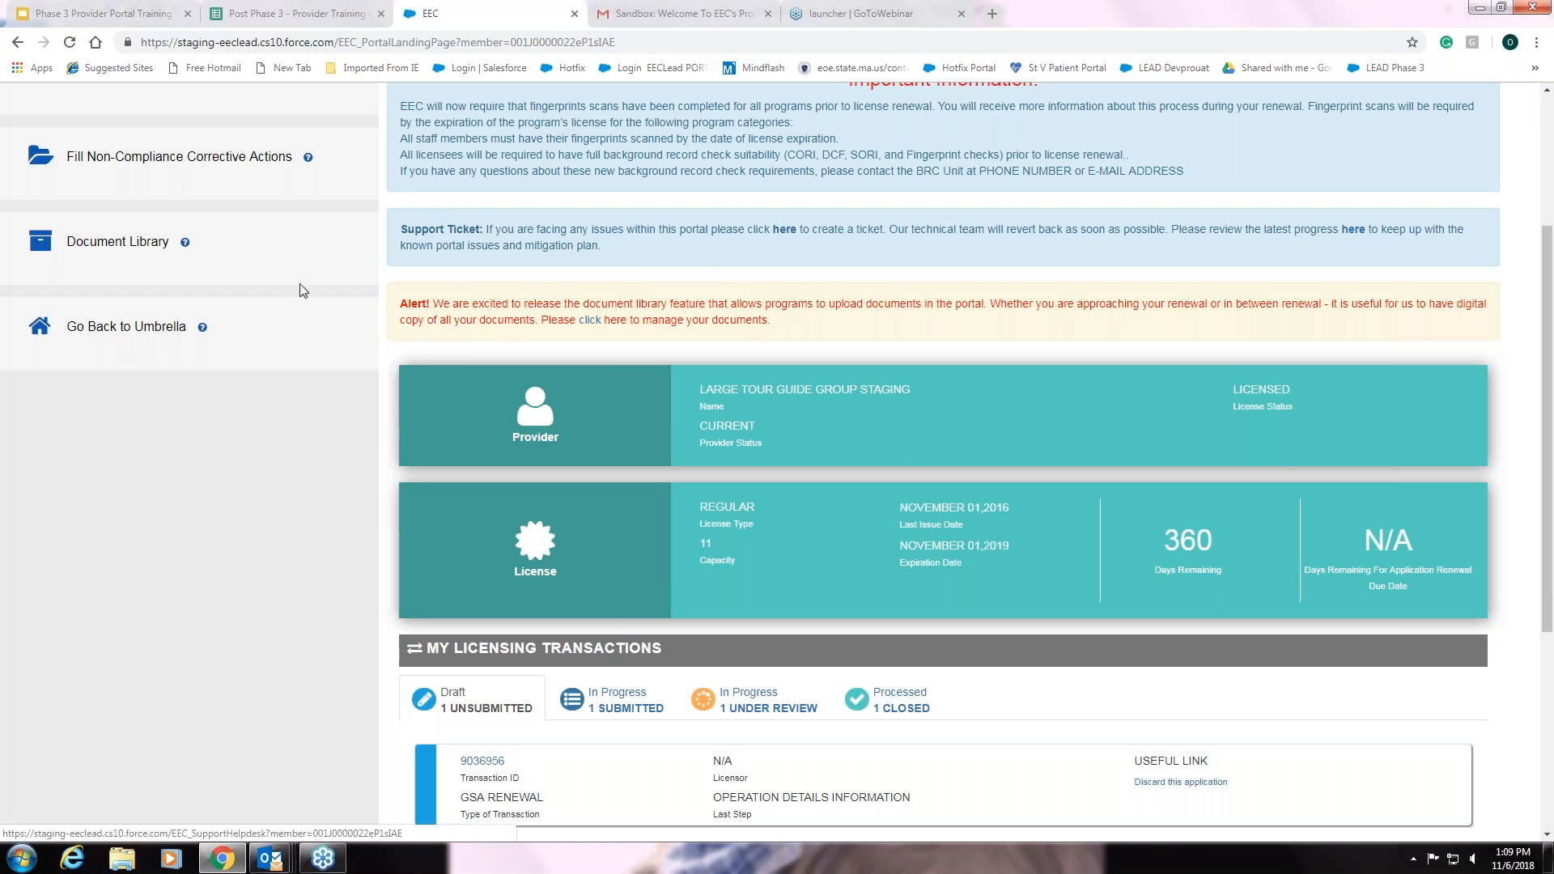
pyautogui.scroll(3, 224, 292)
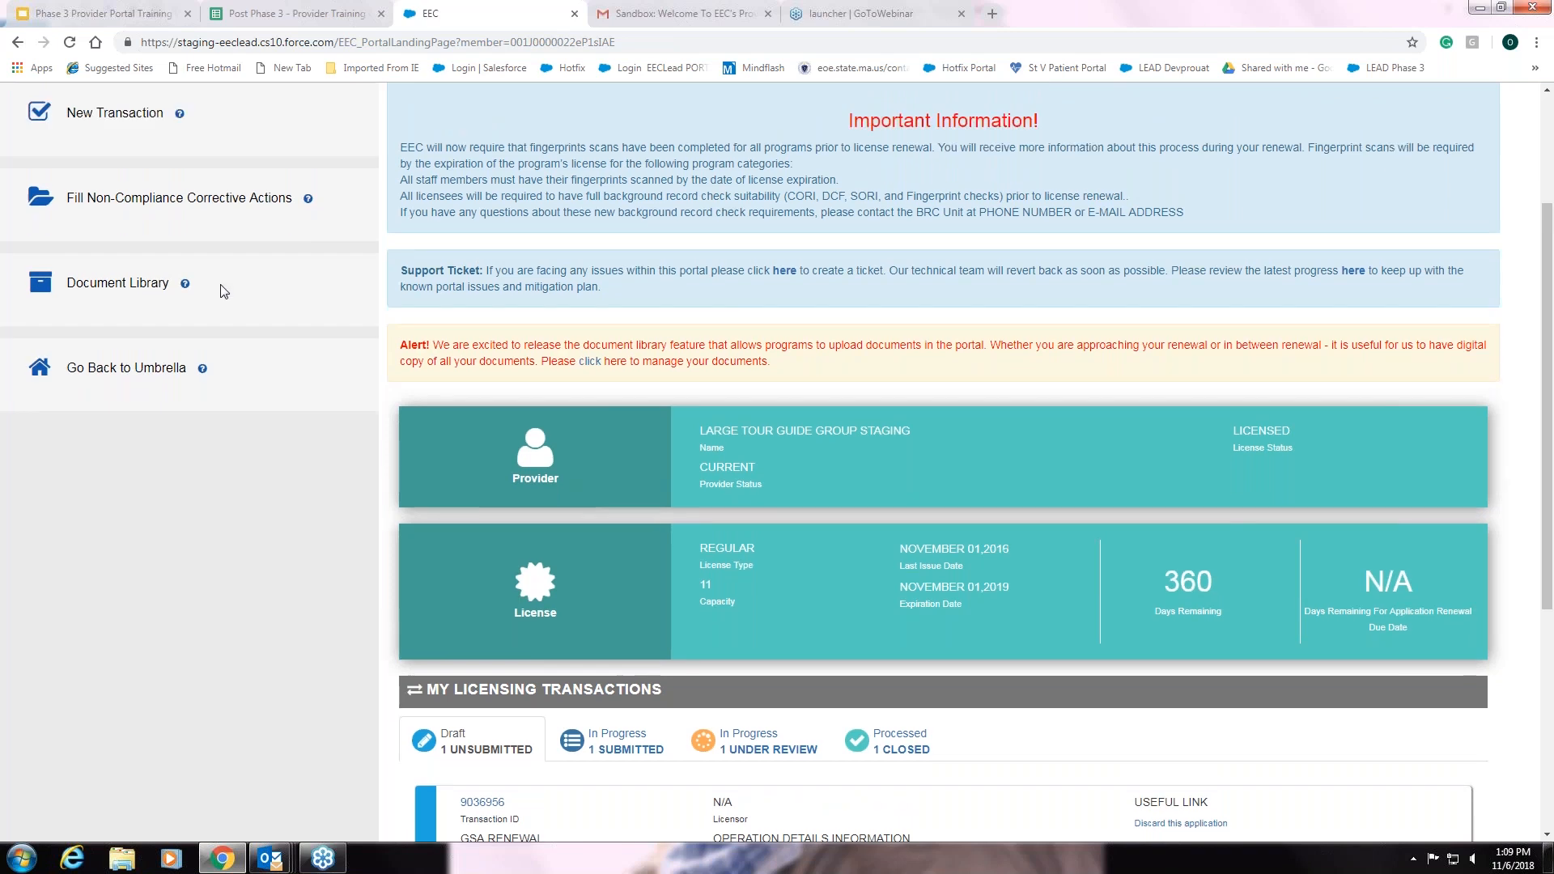
pyautogui.scroll(-2, 221, 292)
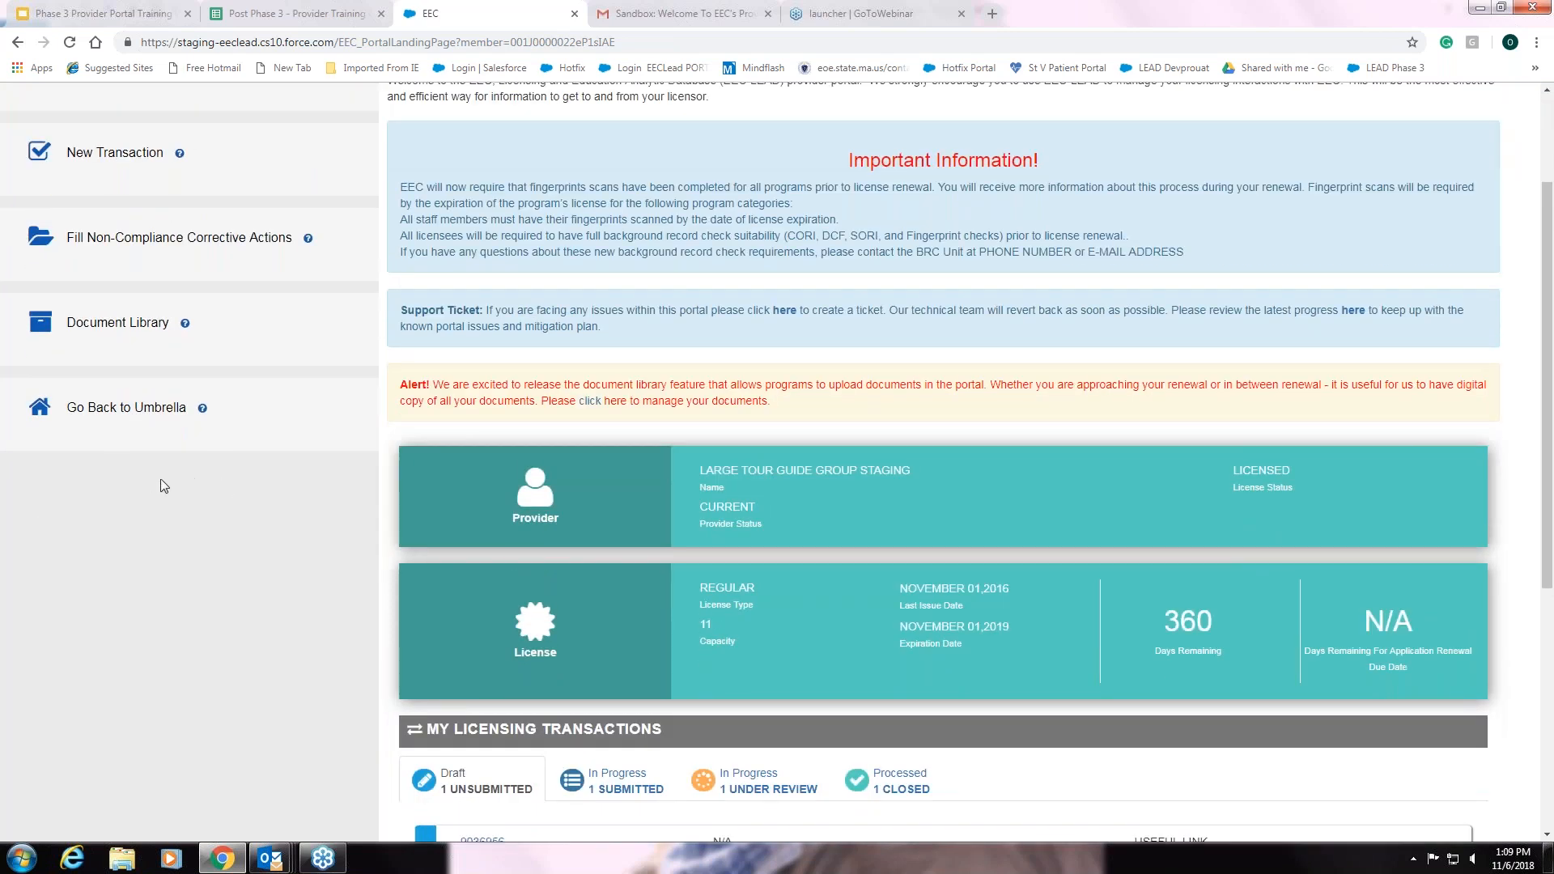
pyautogui.click(787, 318)
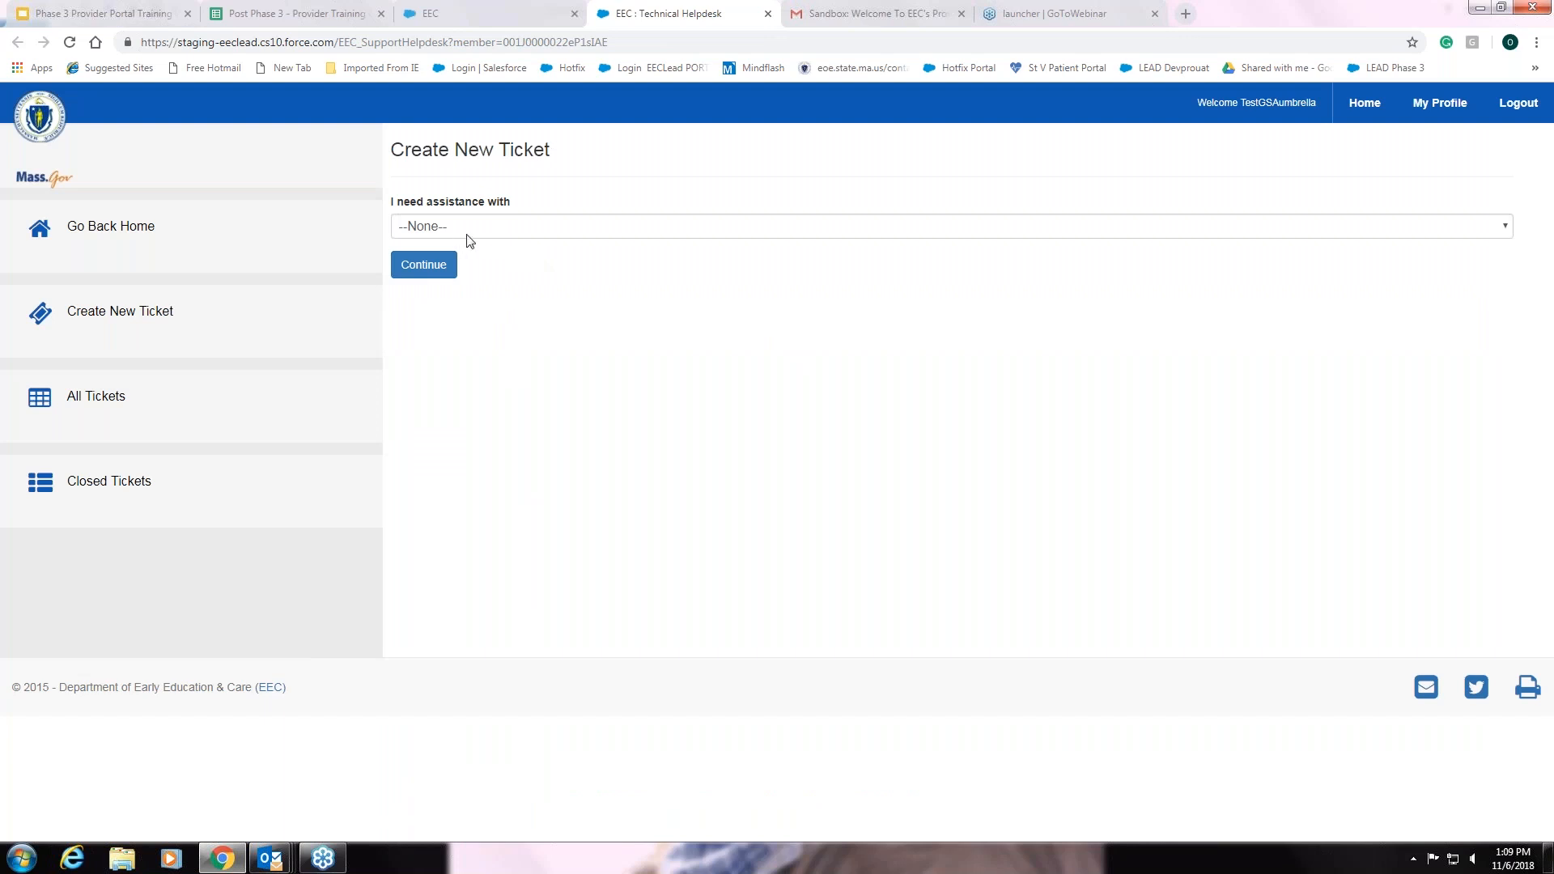
# Set the assistance topic to Transaction and continue to the ticket details form
pyautogui.click(1505, 228)
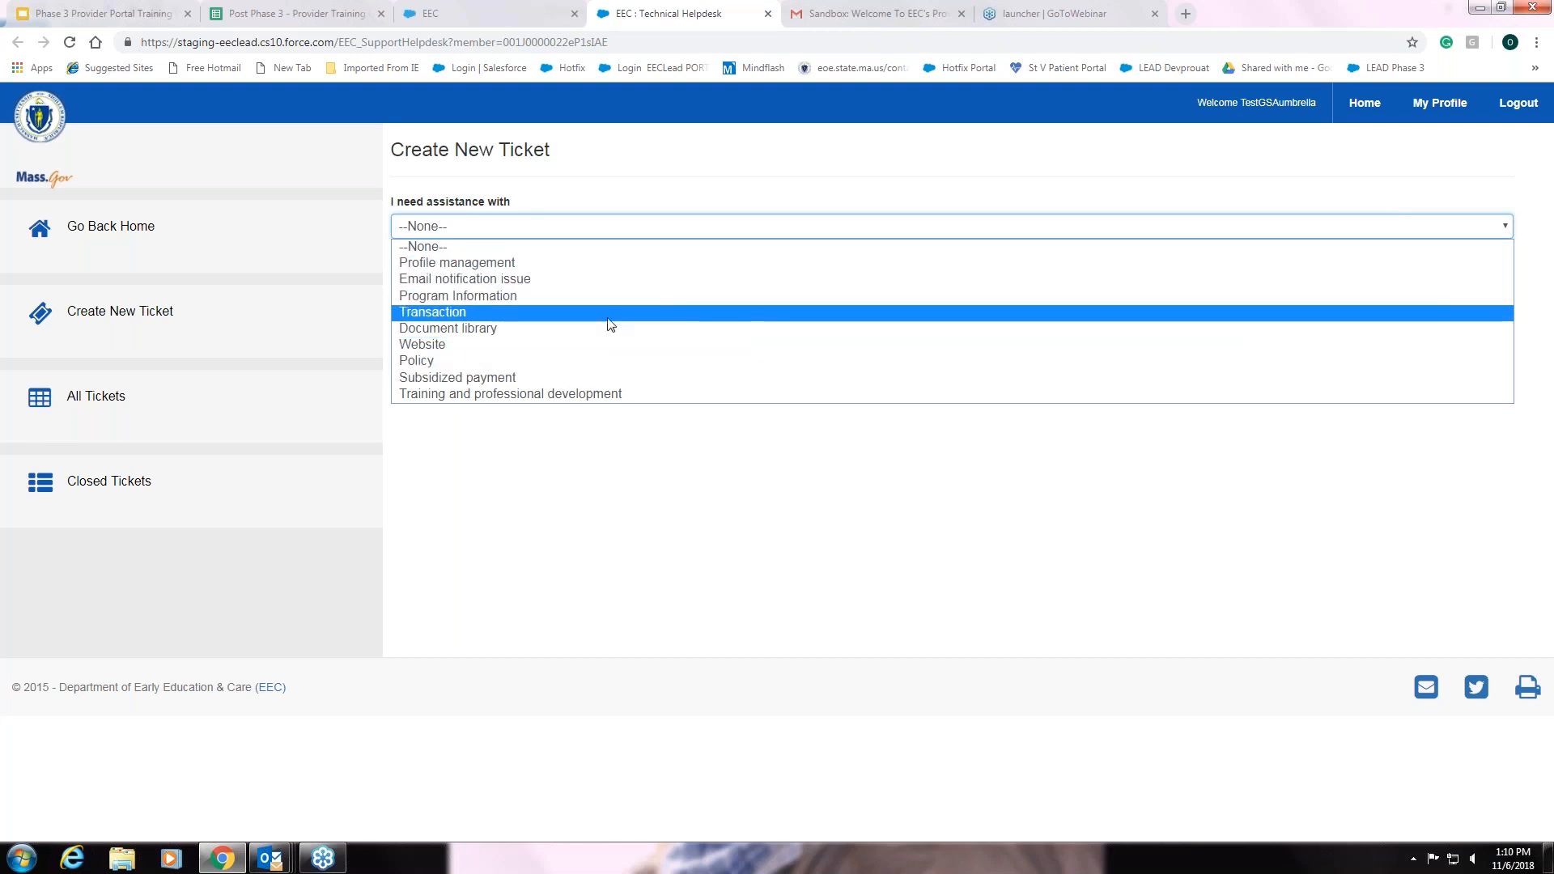
pyautogui.click(487, 314)
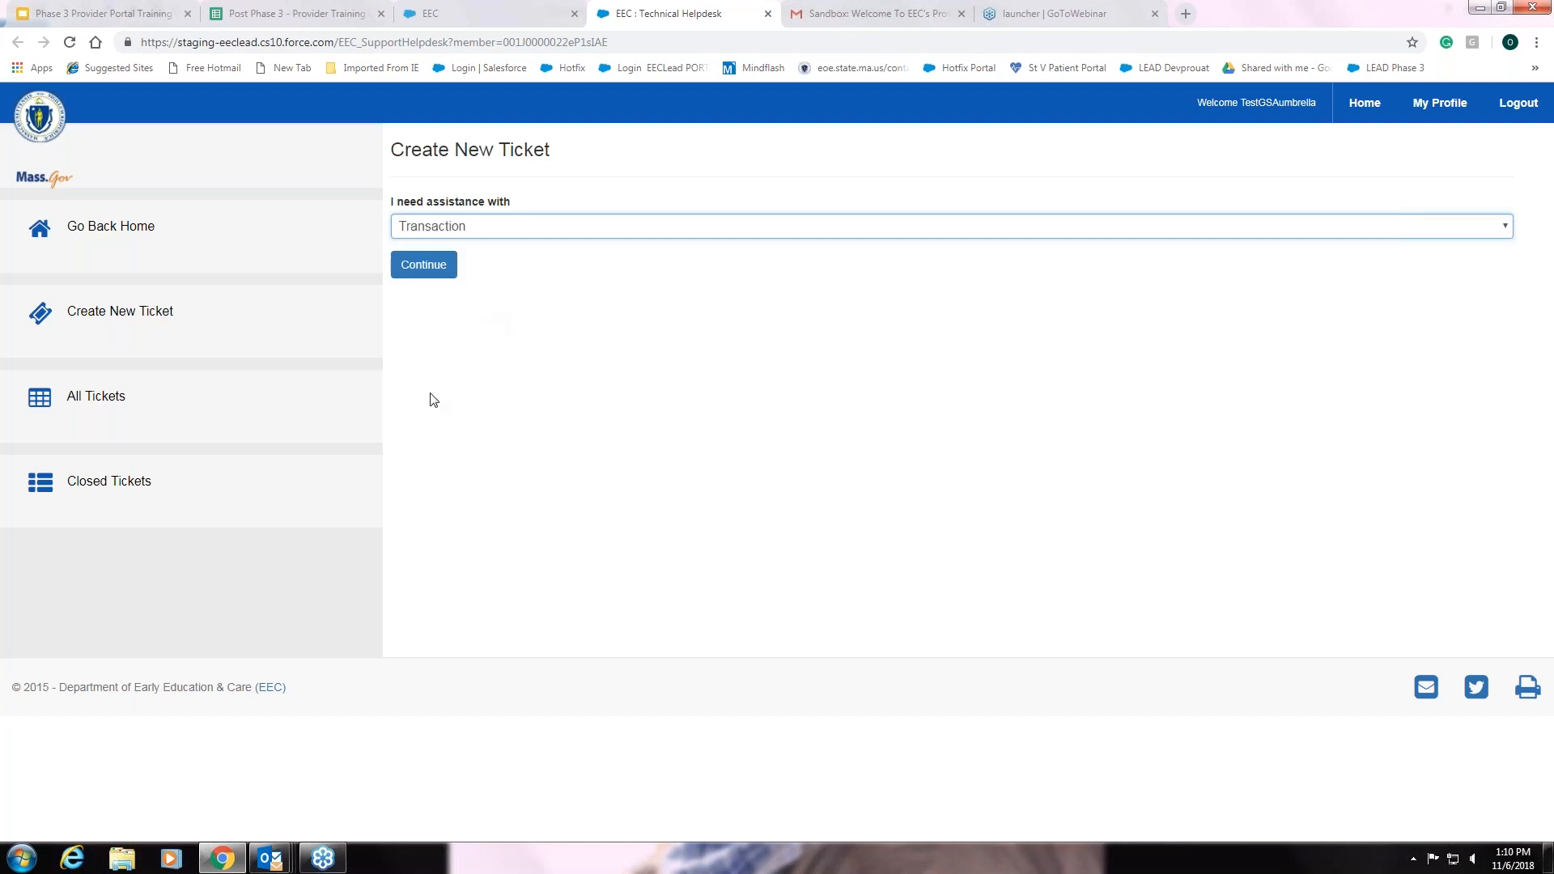
pyautogui.click(431, 268)
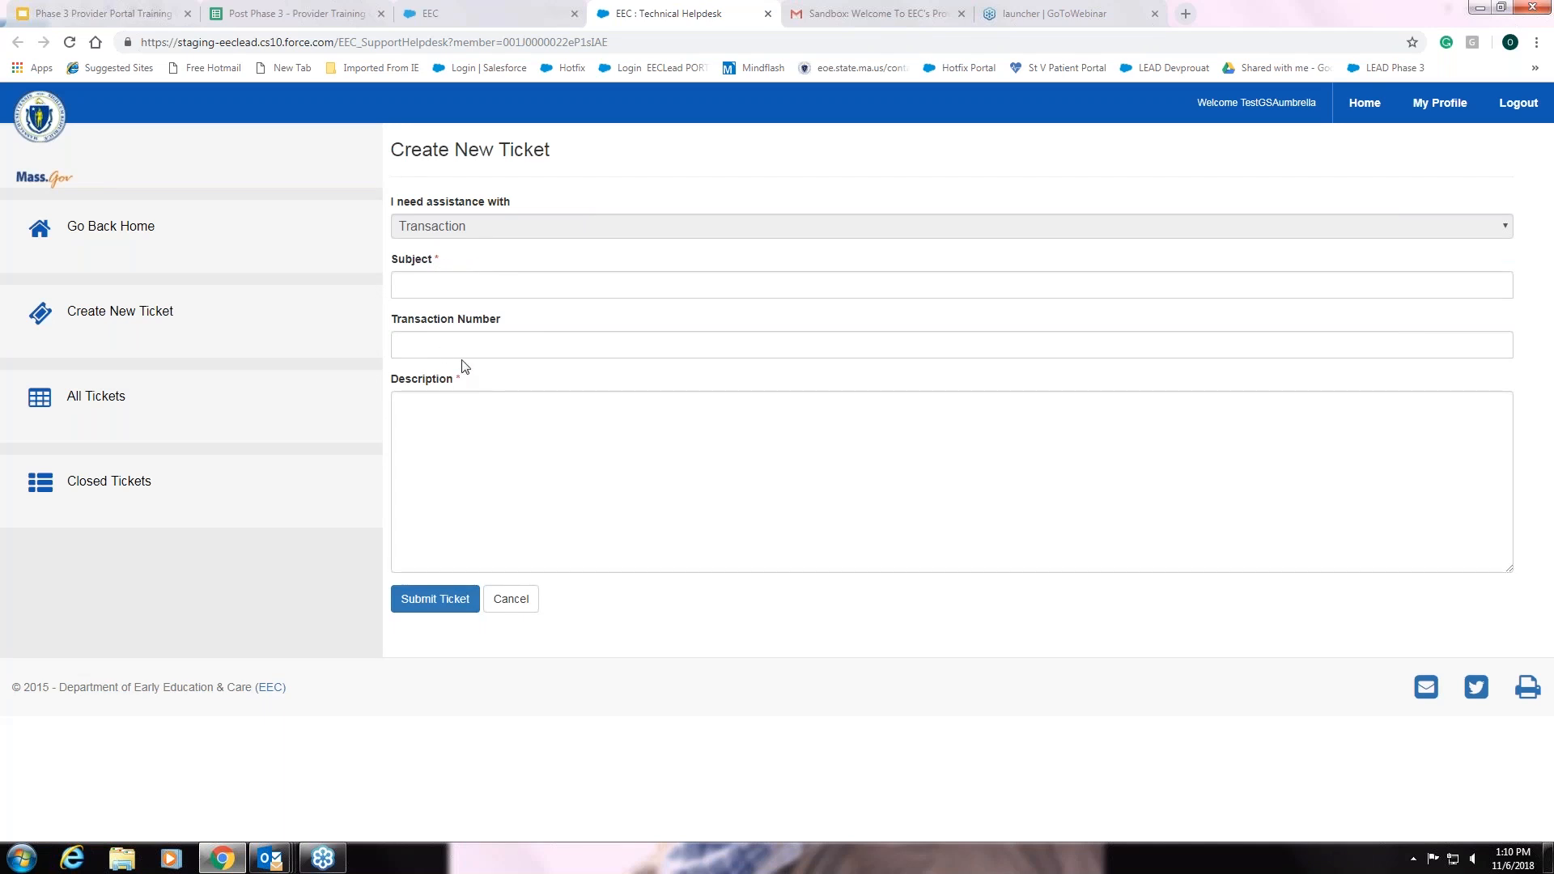
# Go through the Subject and Description fields, then cancel the ticket without submitting
pyautogui.click(466, 286)
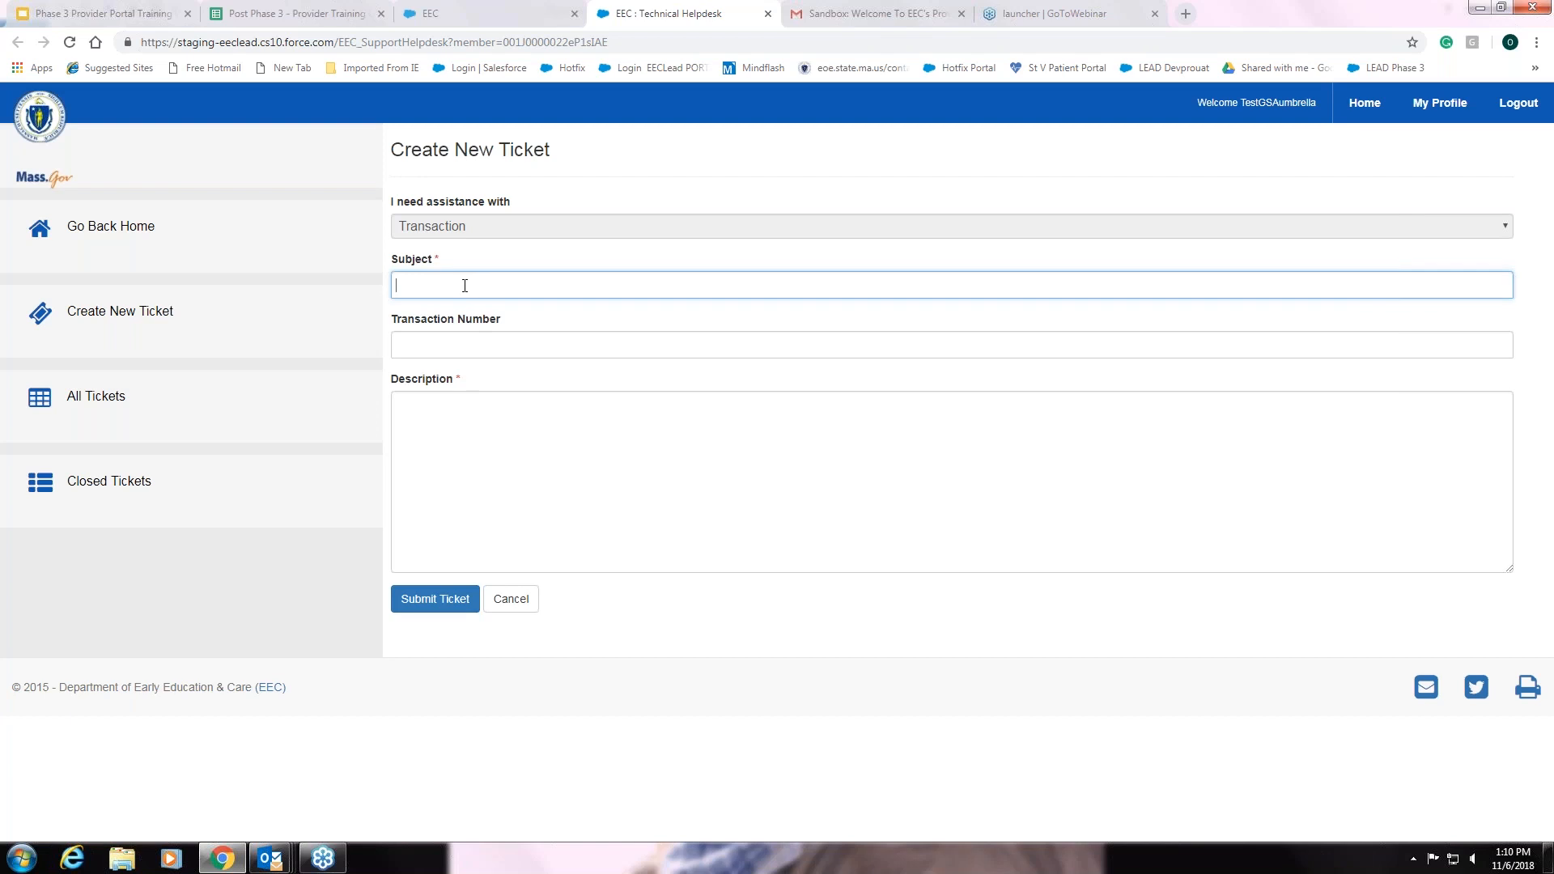
pyautogui.click(462, 413)
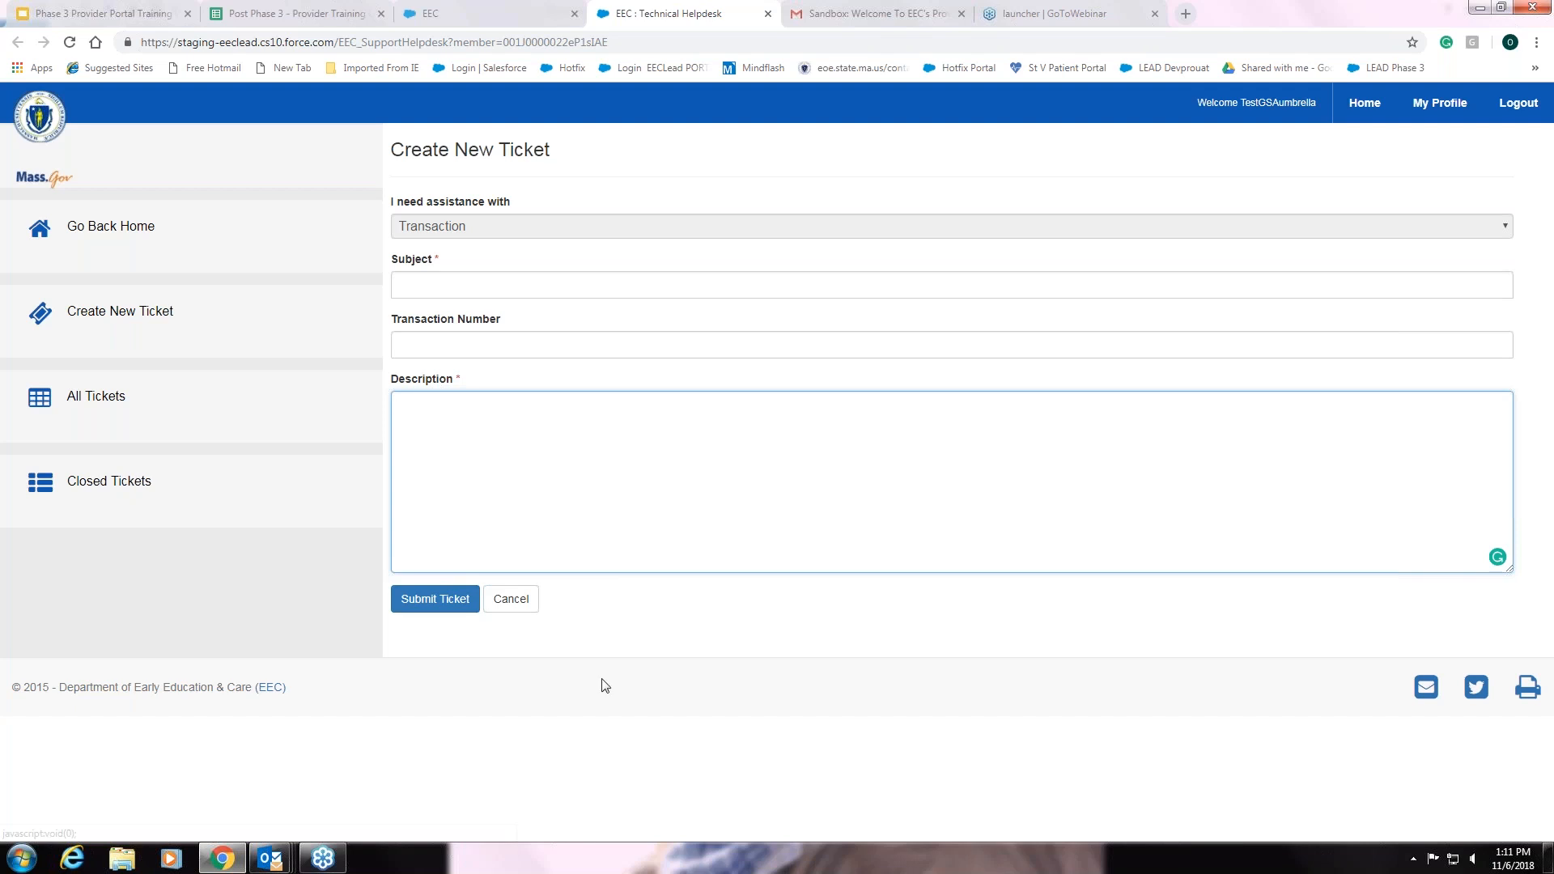
pyautogui.click(512, 603)
pyautogui.click(511, 600)
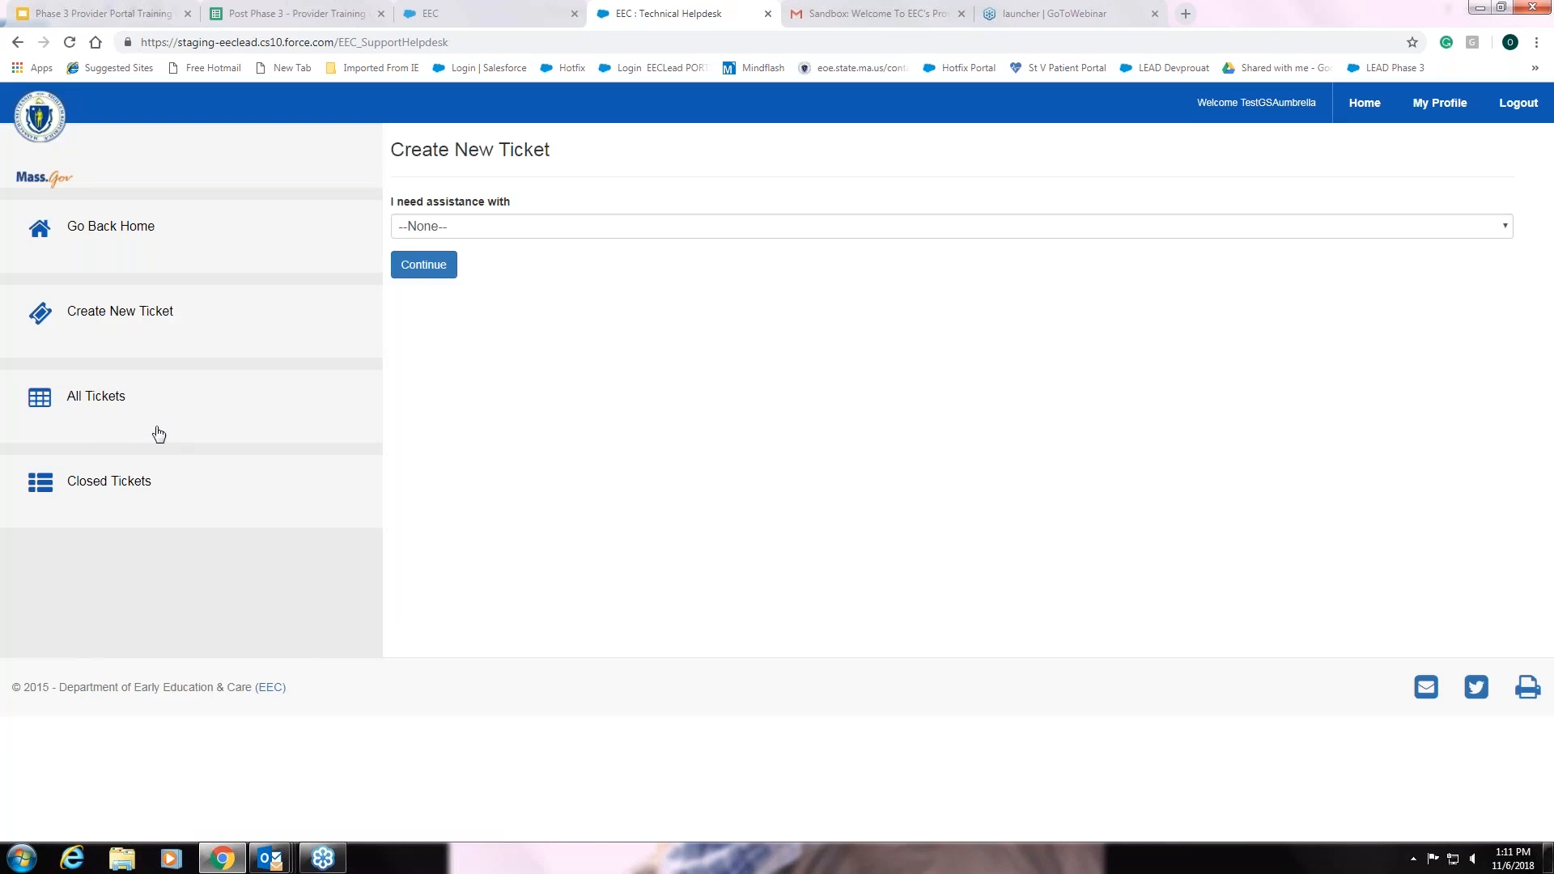
# Return home, open the Large Tour Guide Group Staging landing page, and scroll to My Licensing Transactions
pyautogui.click(129, 234)
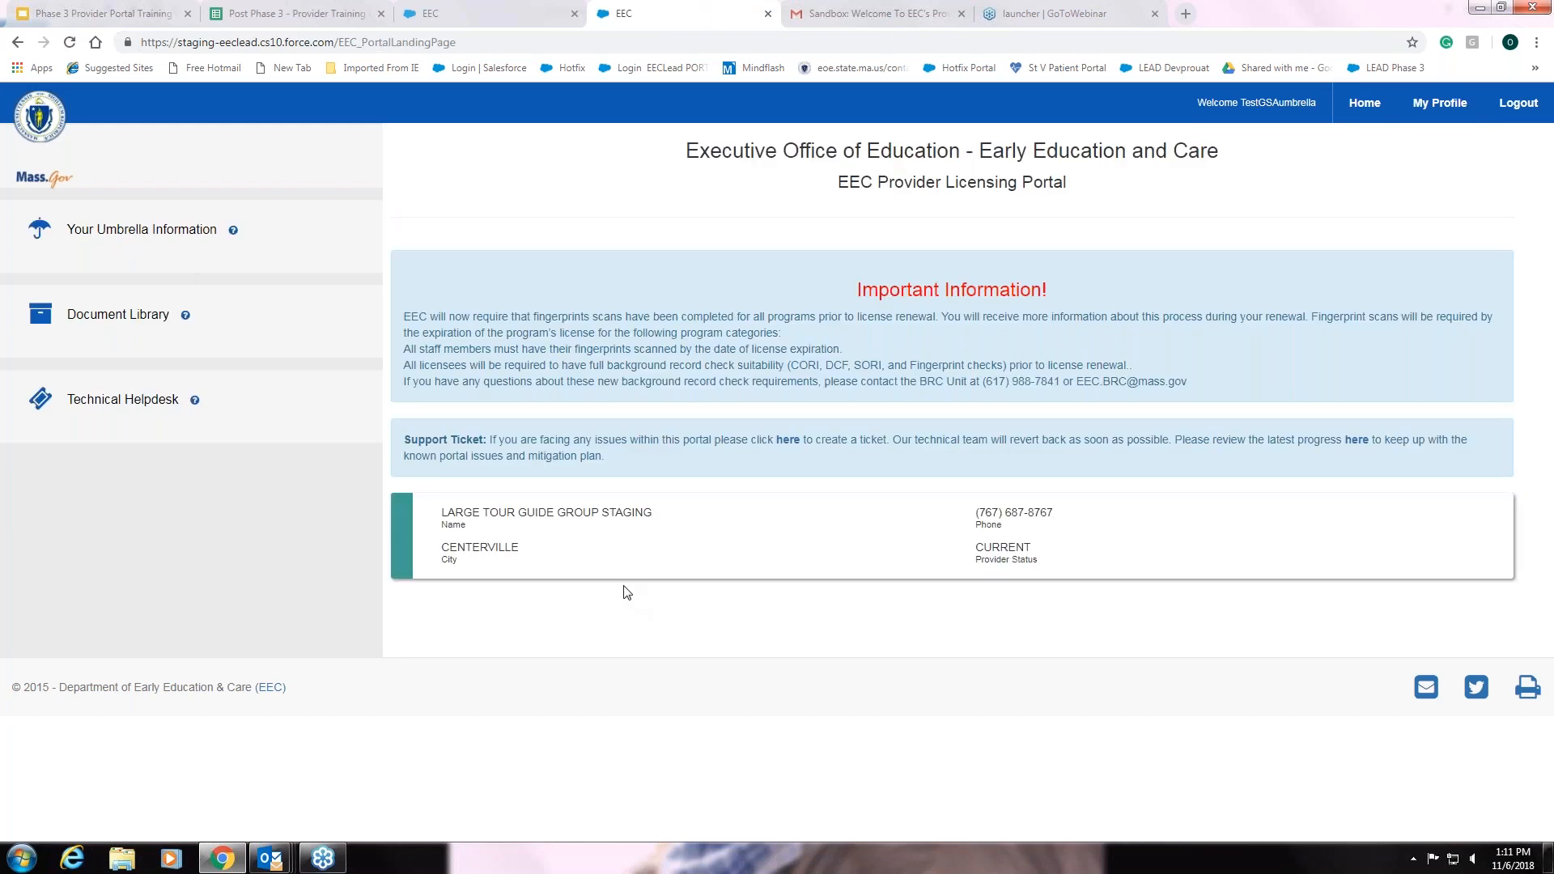
pyautogui.click(539, 524)
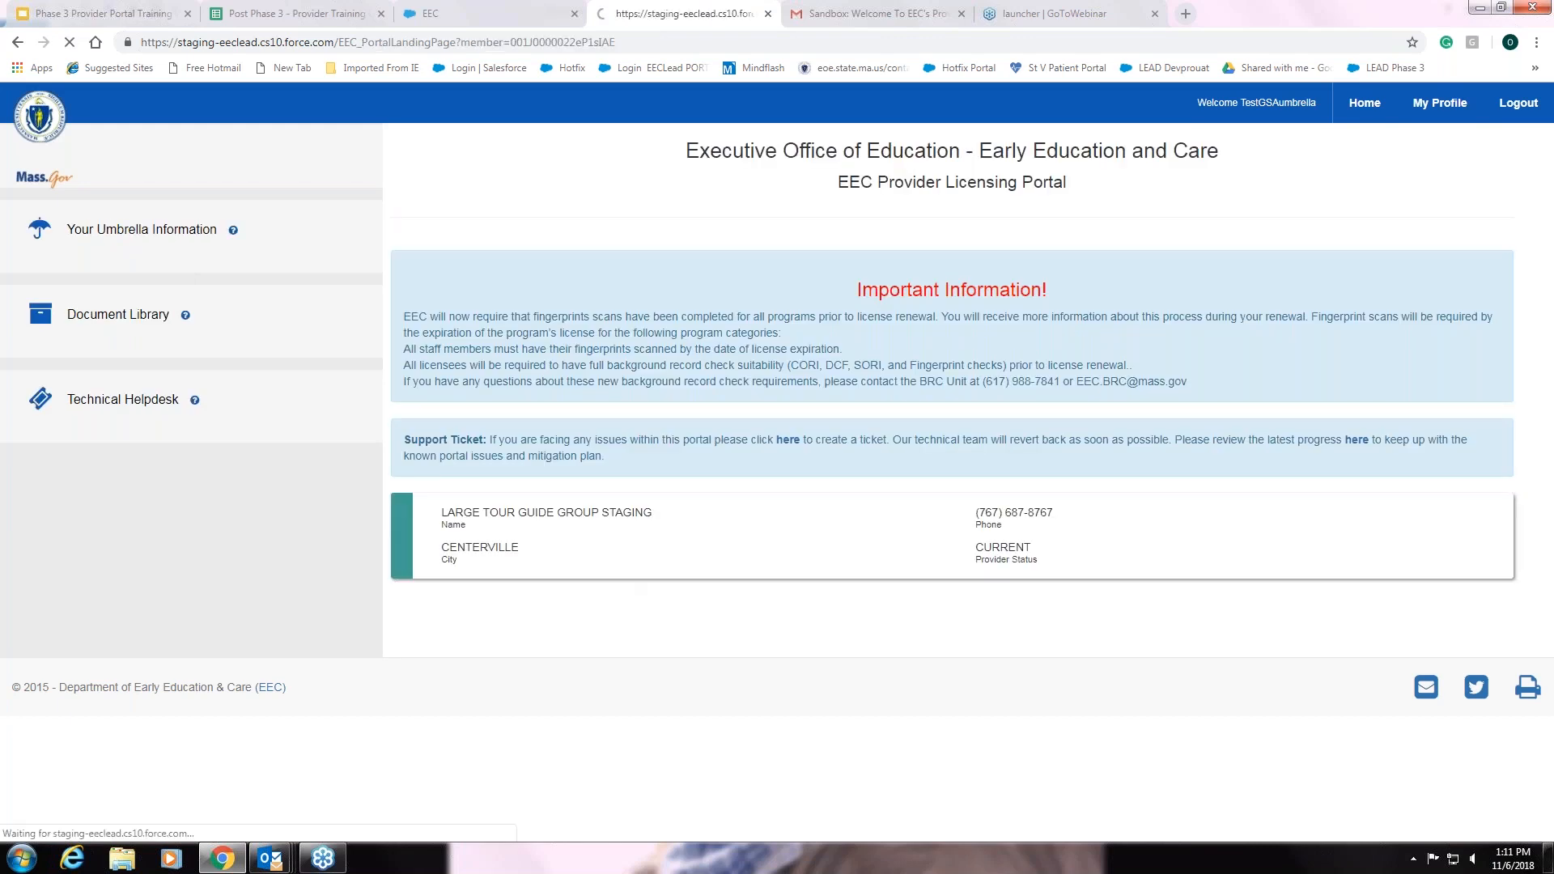
pyautogui.scroll(-4, 791, 399)
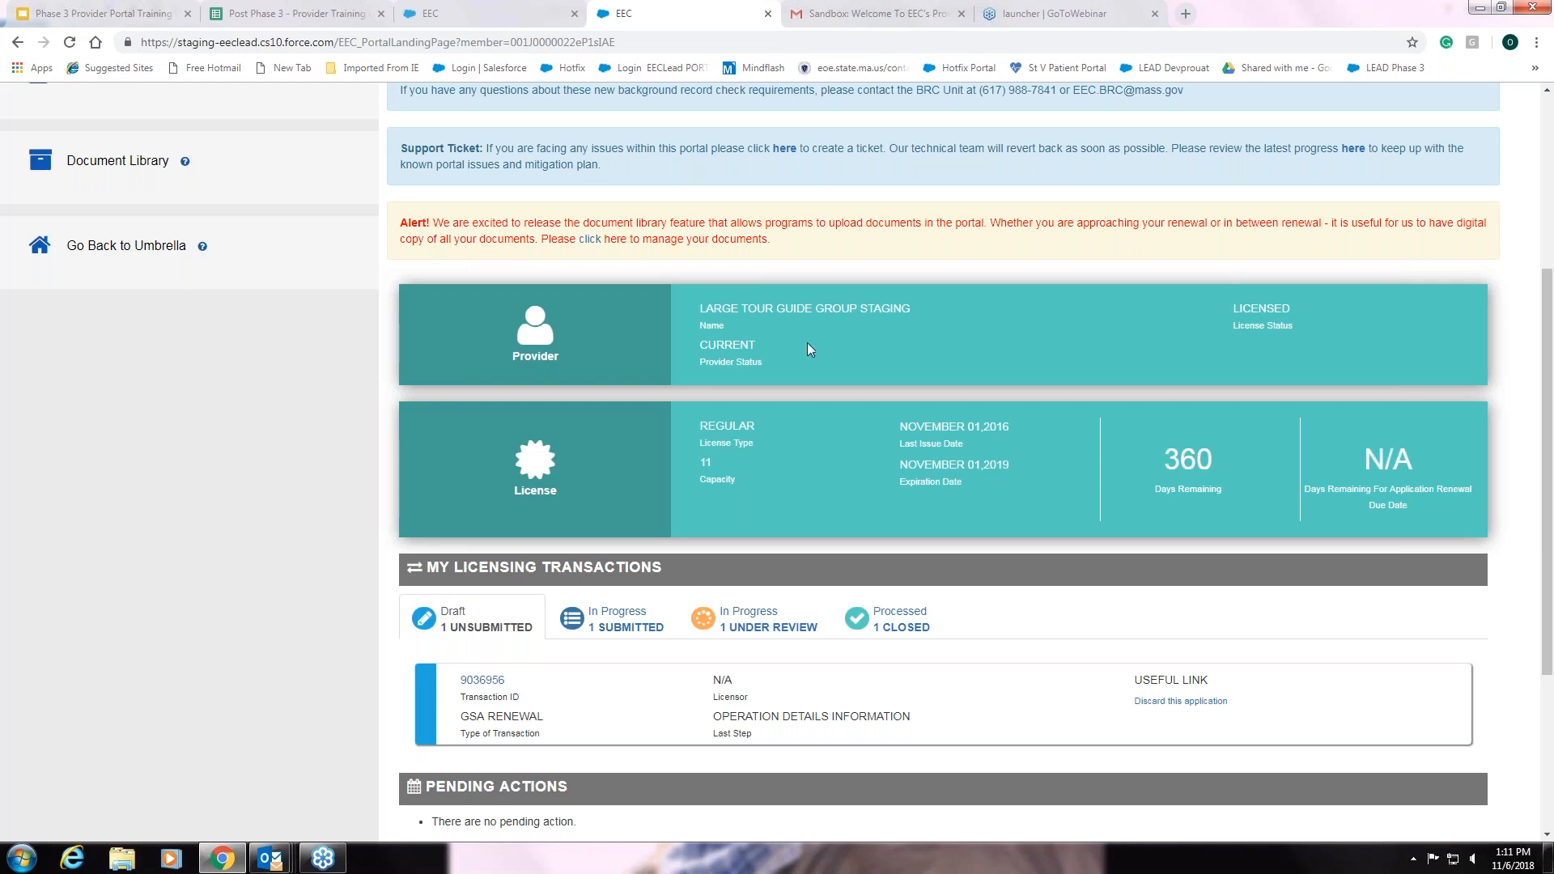
pyautogui.scroll(-1, 797, 361)
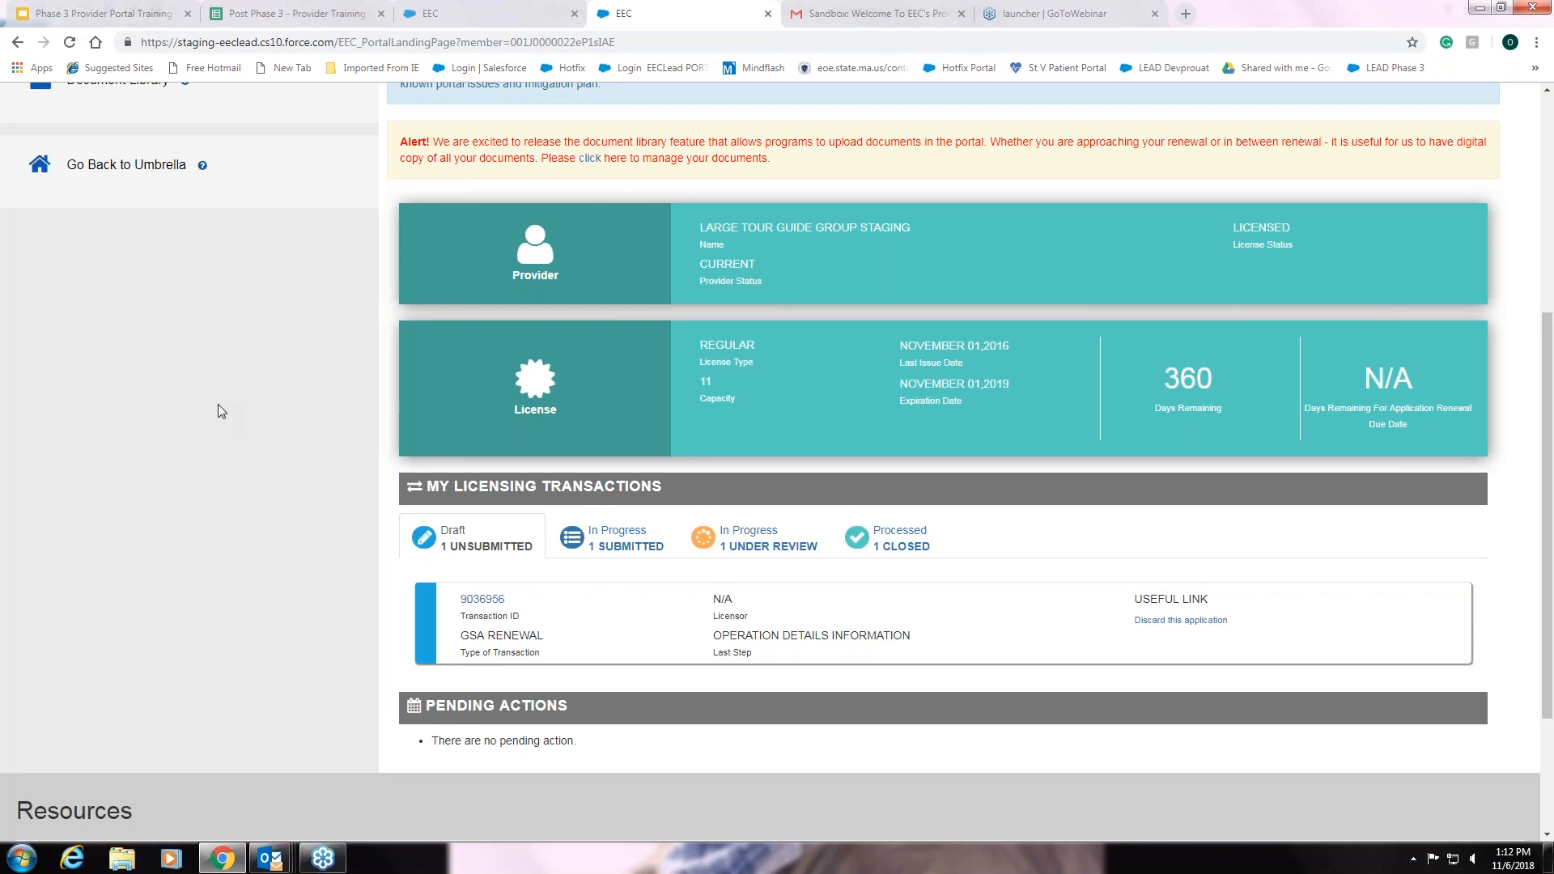
pyautogui.scroll(-3, 217, 404)
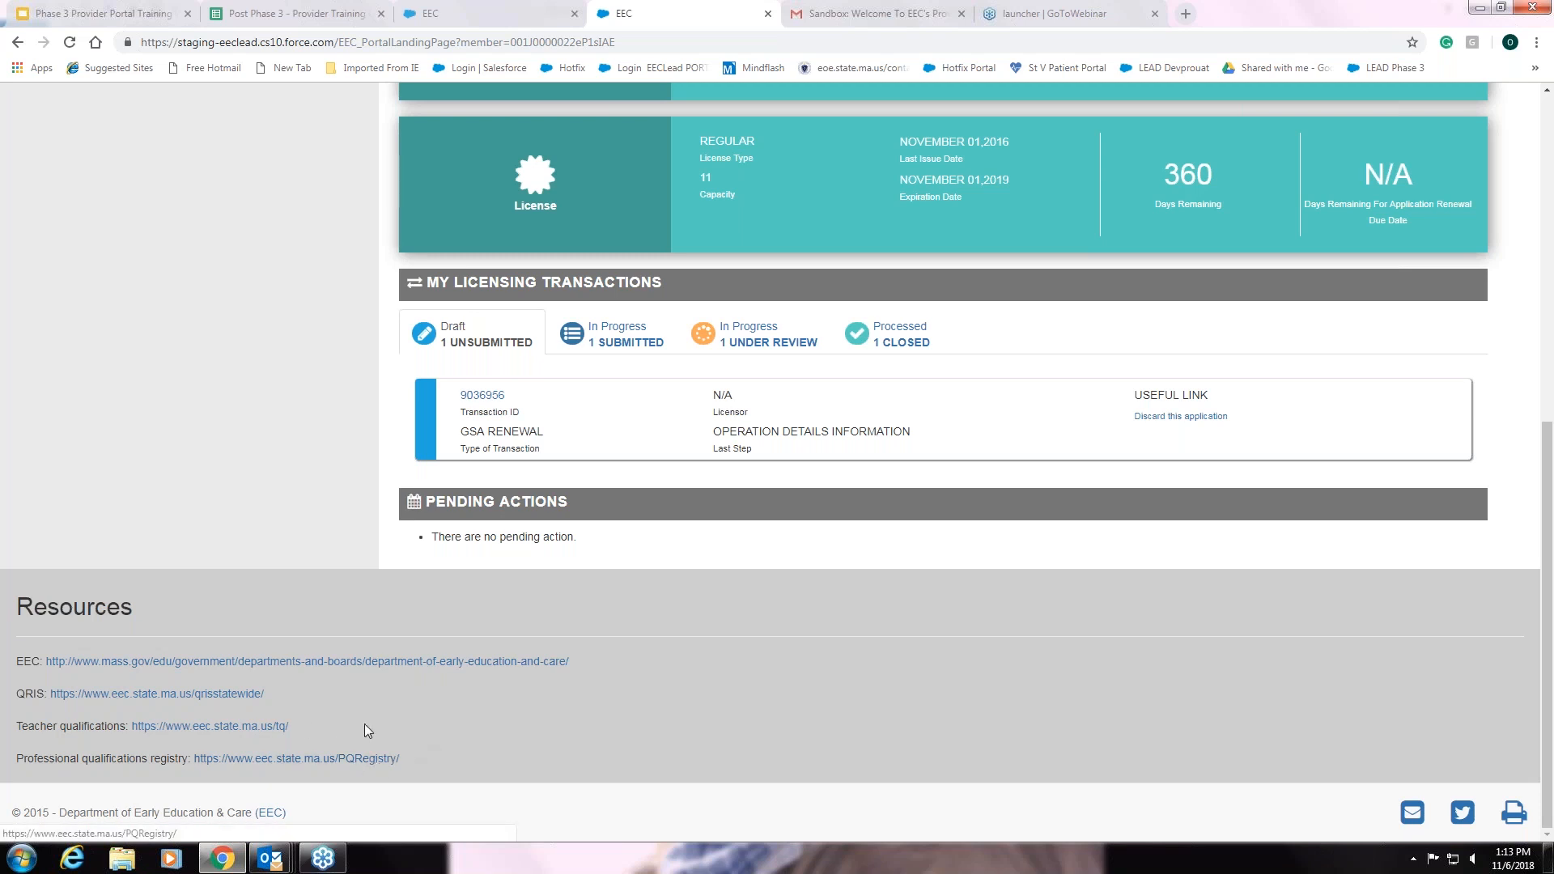
pyautogui.scroll(5, 318, 550)
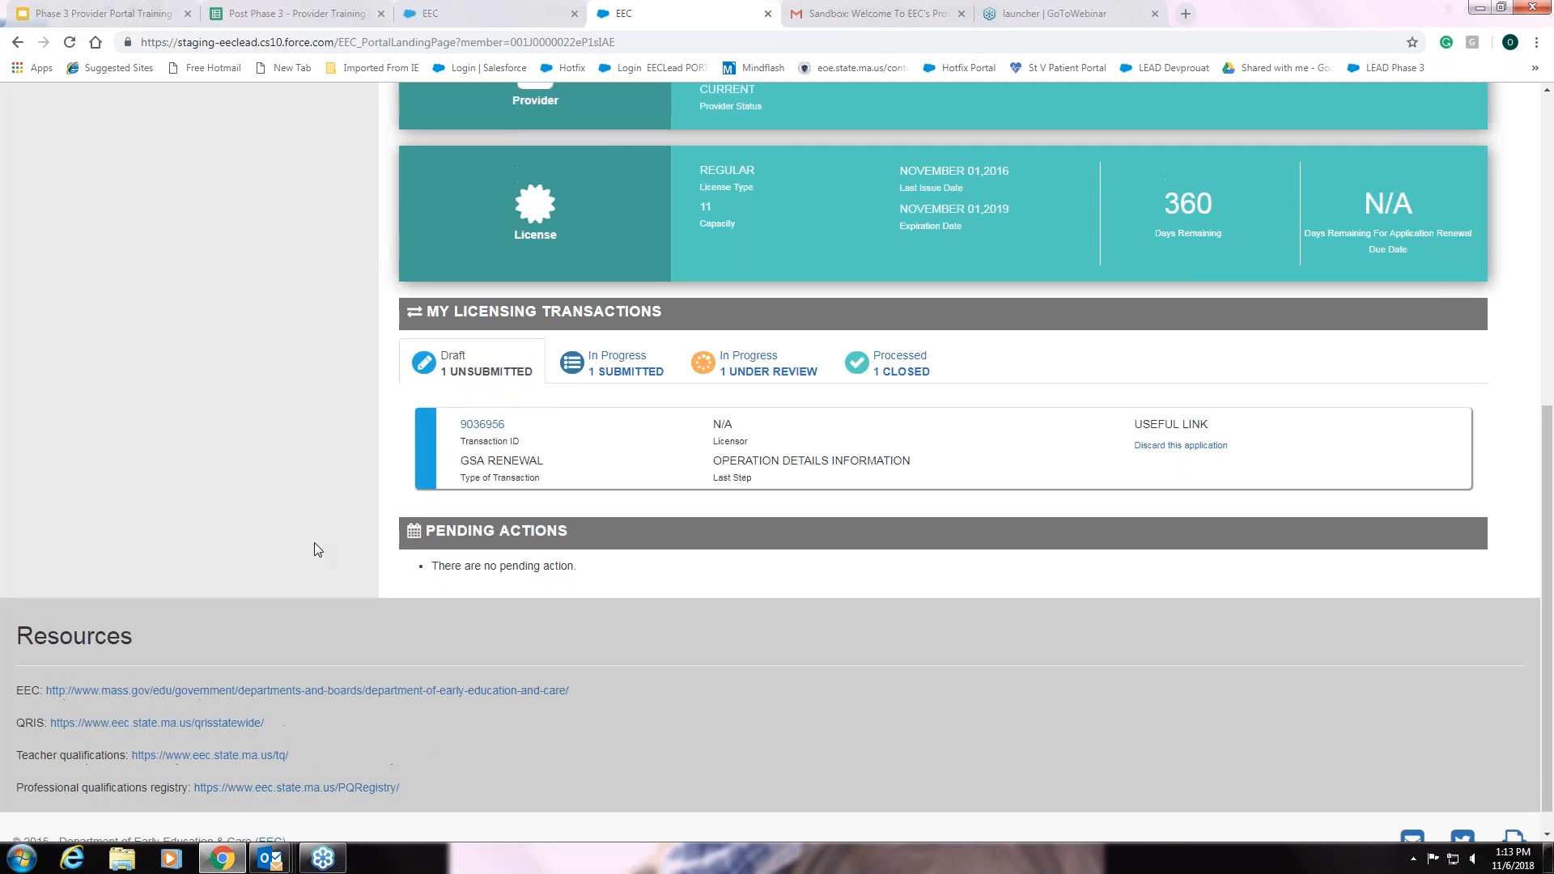
pyautogui.scroll(3, 315, 551)
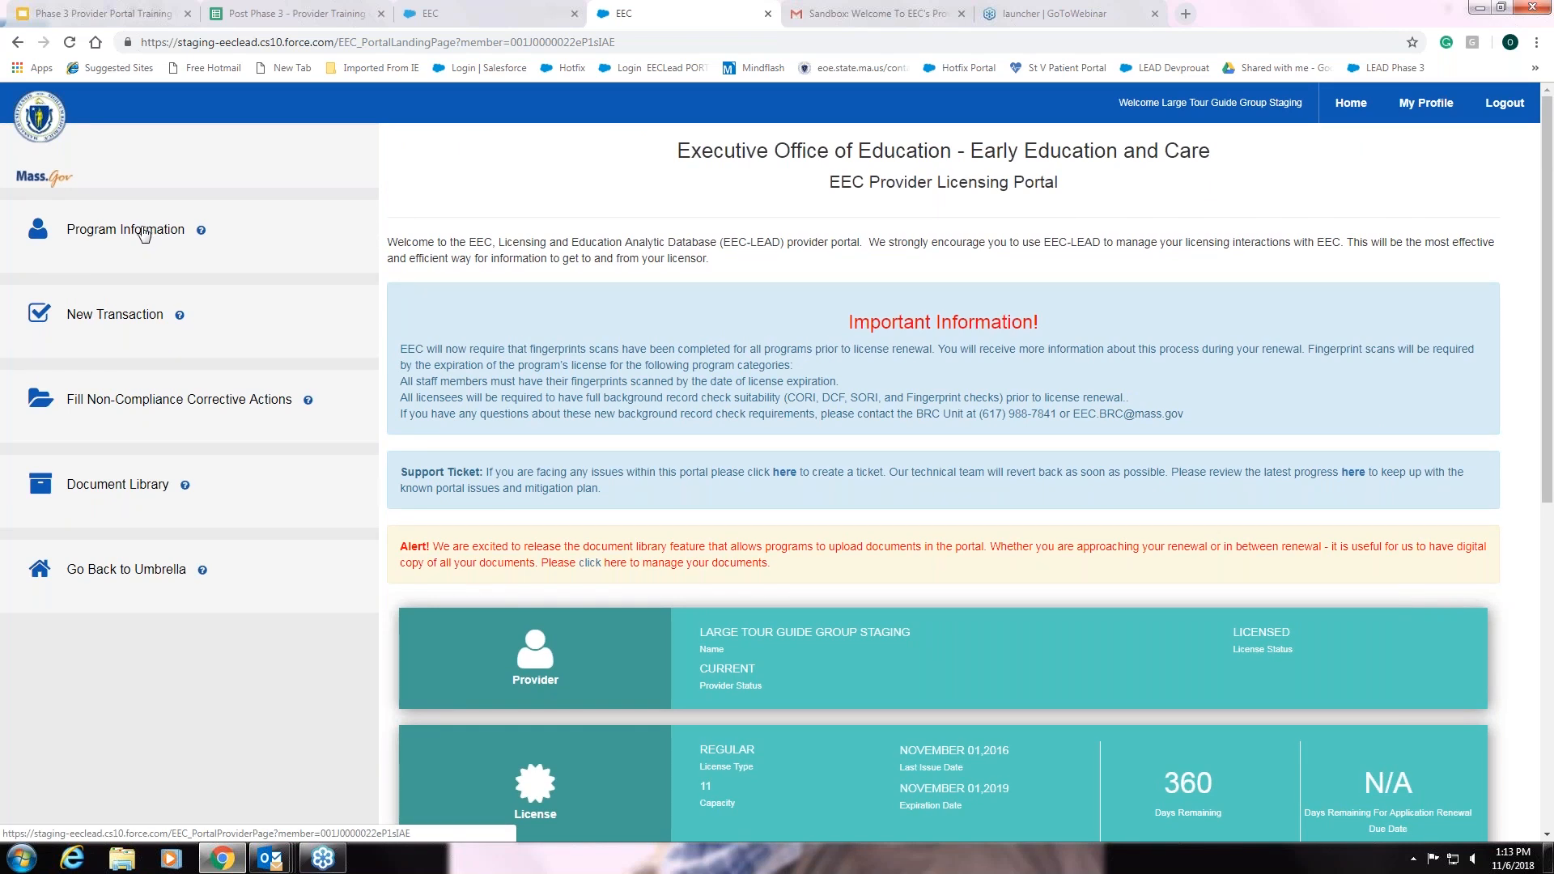
pyautogui.scroll(-3, 527, 525)
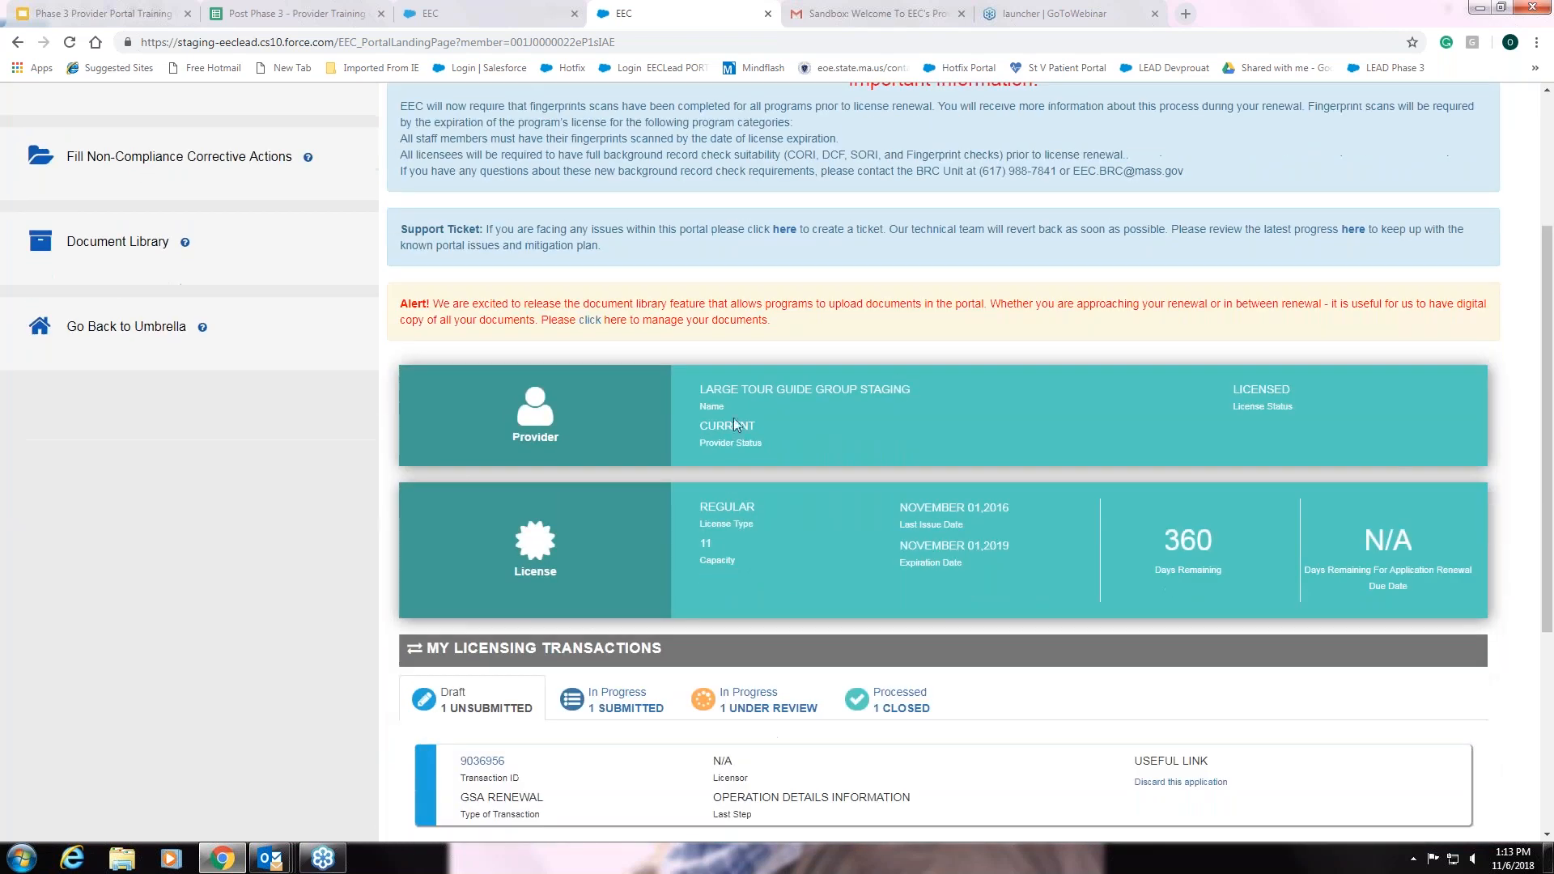
pyautogui.scroll(1, 277, 379)
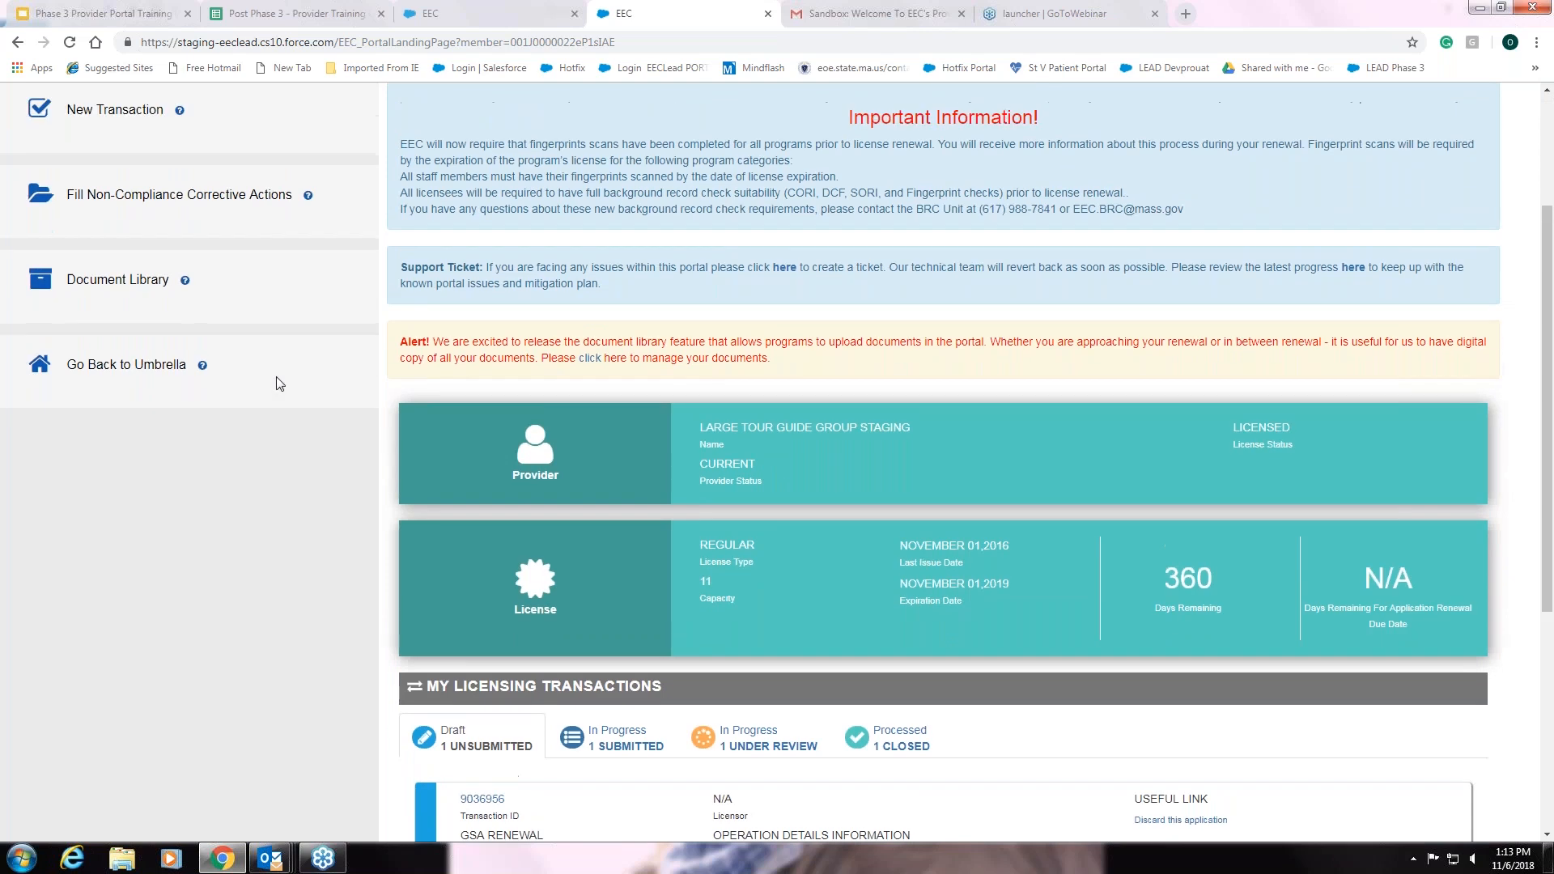
pyautogui.scroll(1, 310, 622)
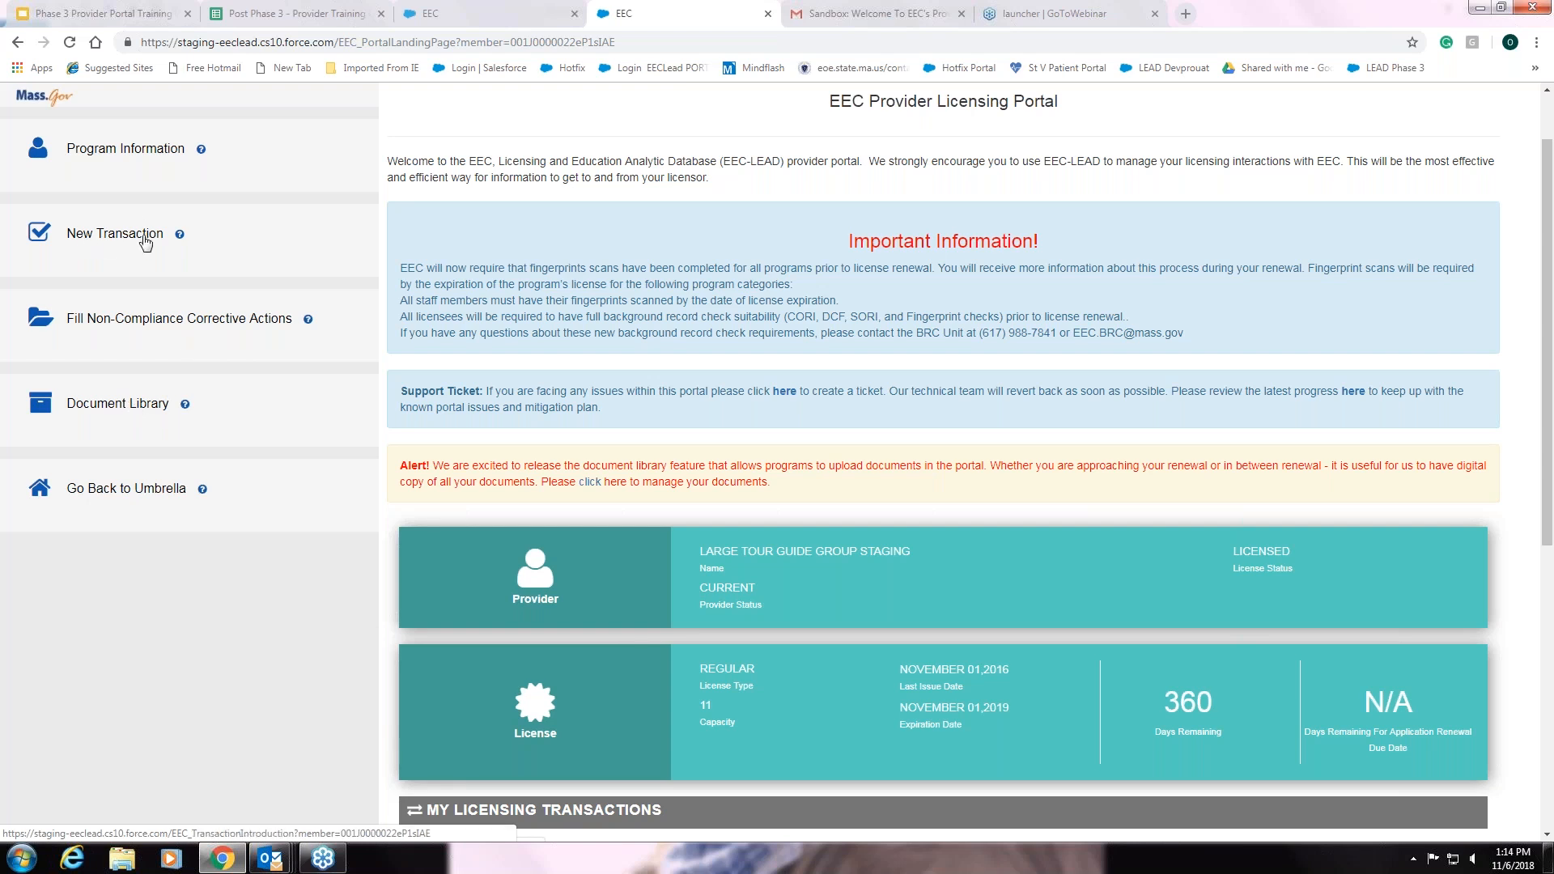
pyautogui.scroll(1, 133, 570)
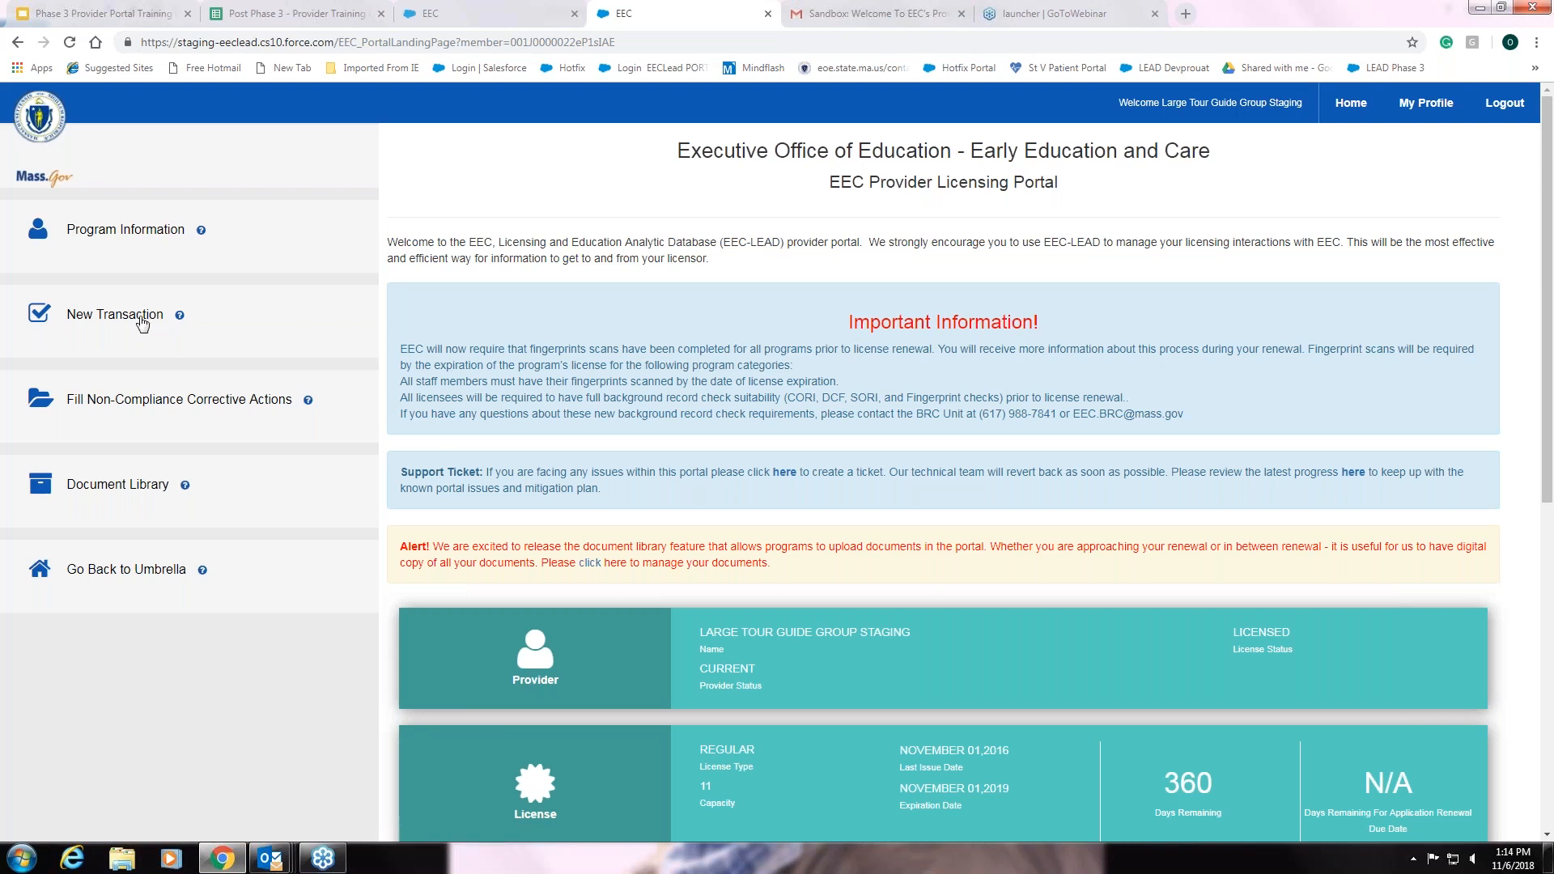
# Review the five new transaction type tiles, then return to the portal home page
pyautogui.click(143, 324)
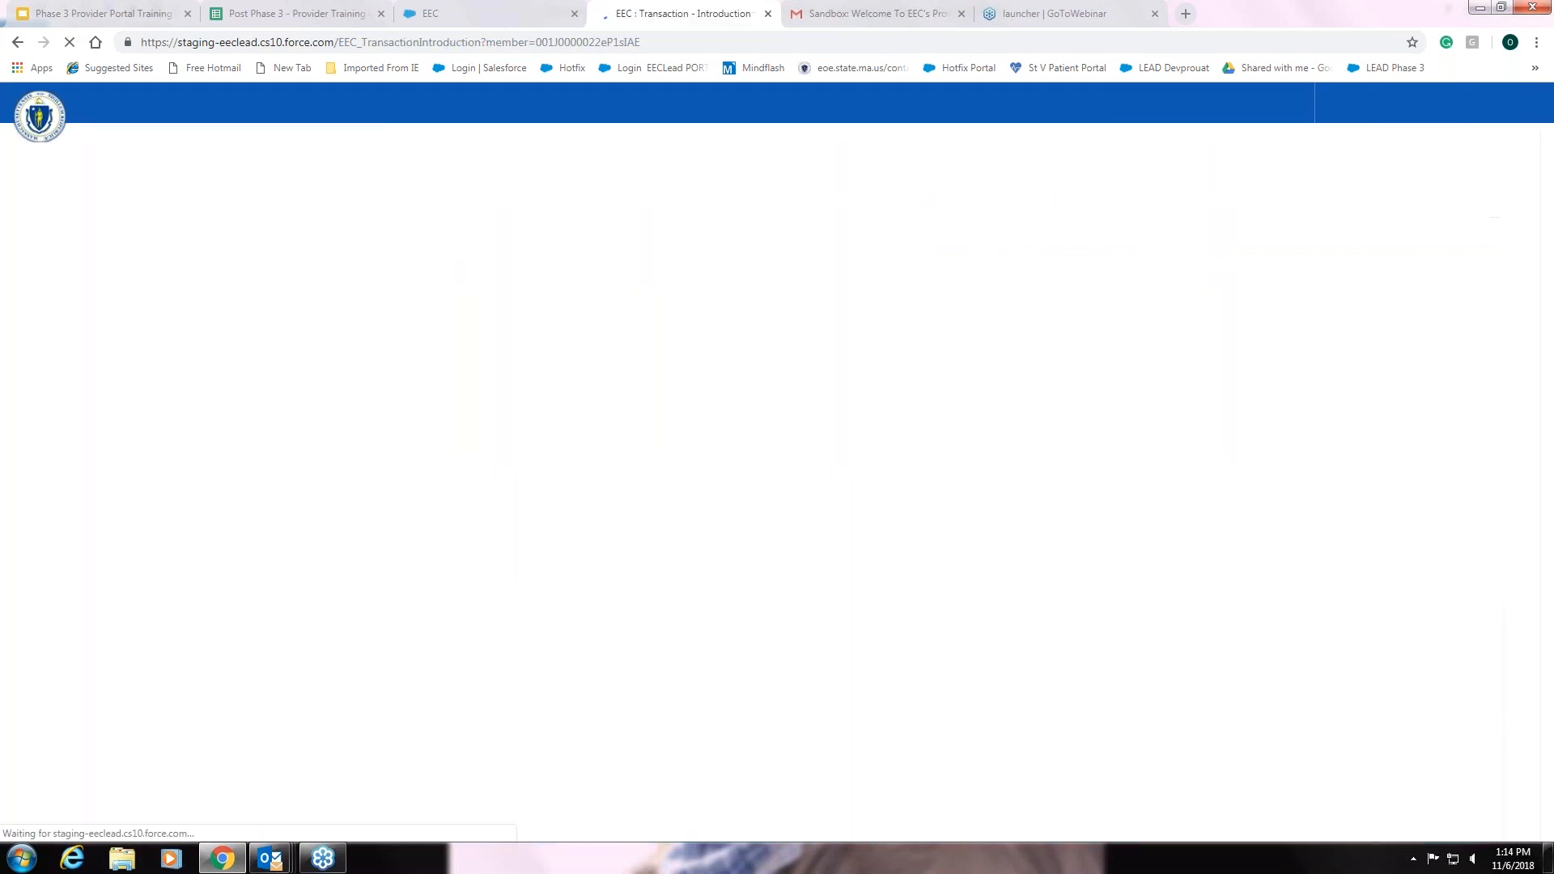
pyautogui.scroll(-2, 4, 378)
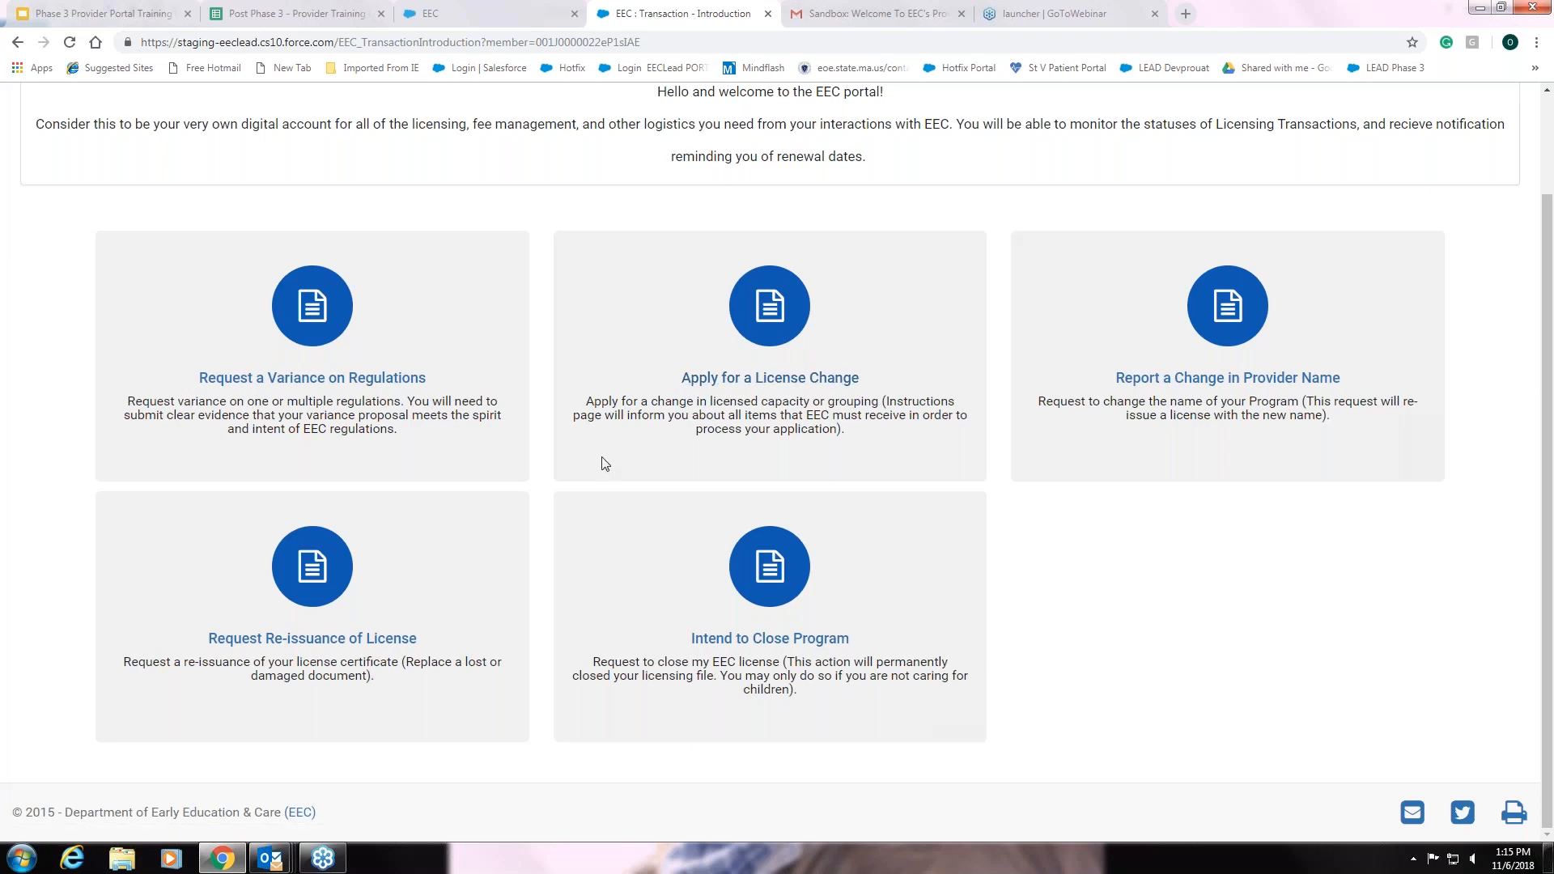
pyautogui.click(749, 471)
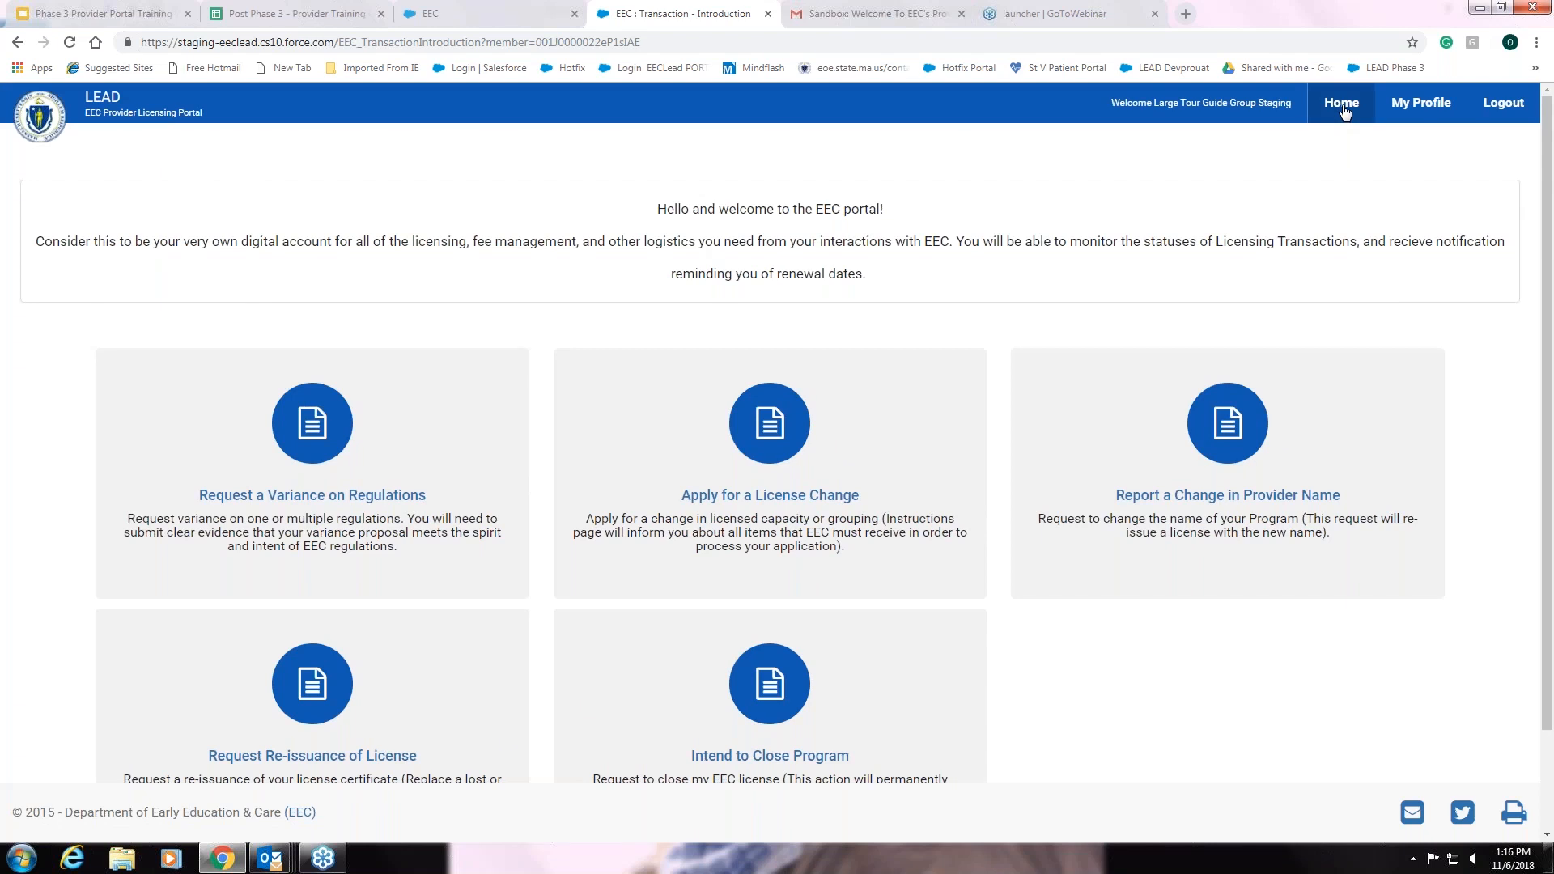
pyautogui.click(1343, 106)
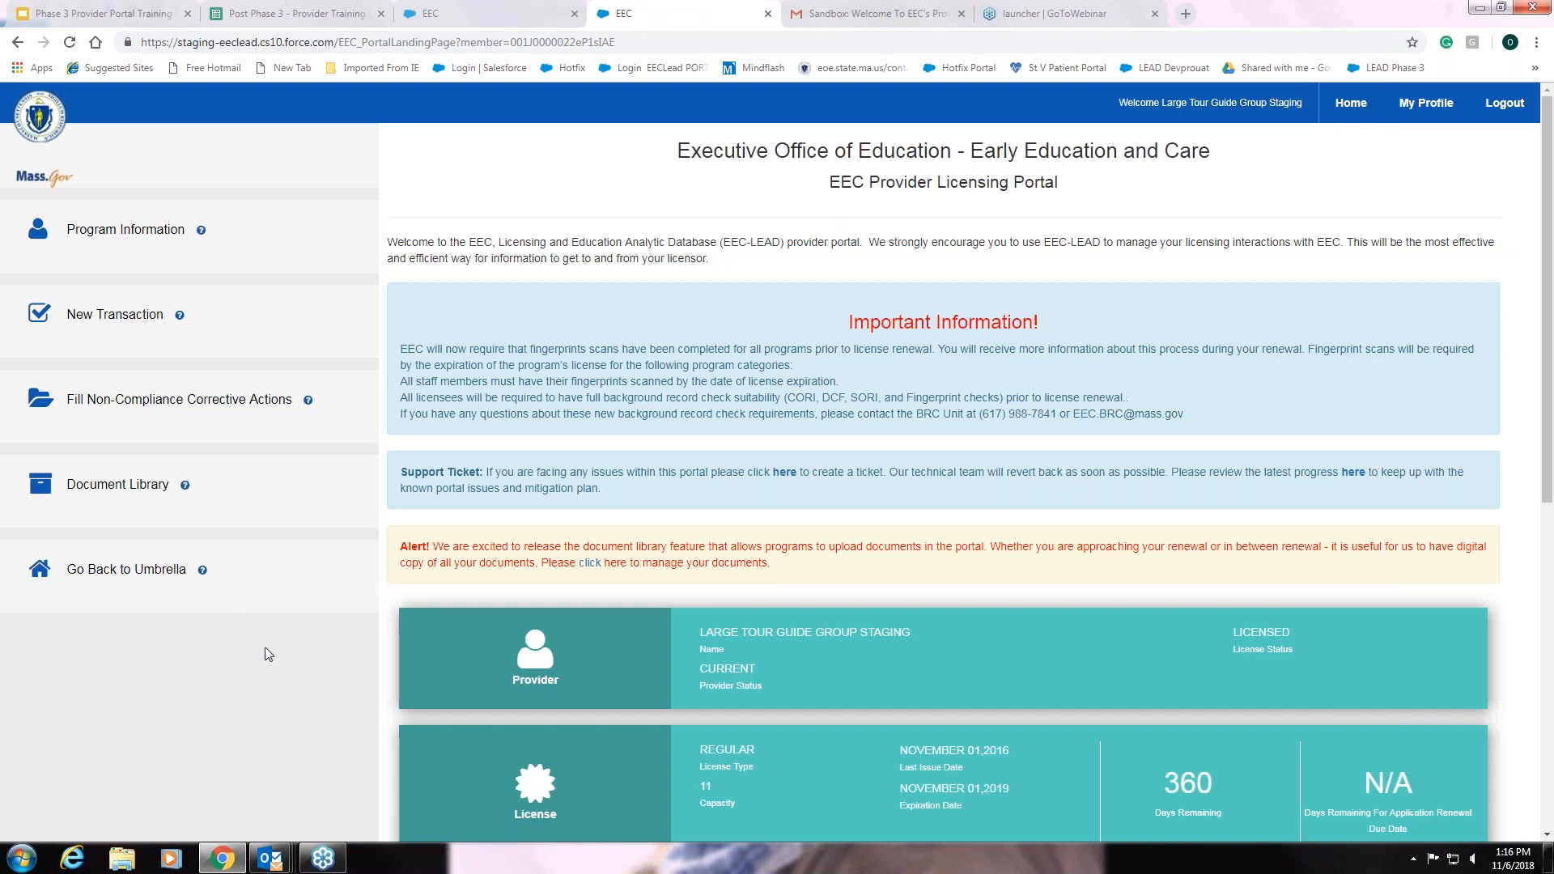
# Scroll down to My Licensing Transactions and reopen the GSA RENEWAL draft 9036956
pyautogui.scroll(-1, 265, 648)
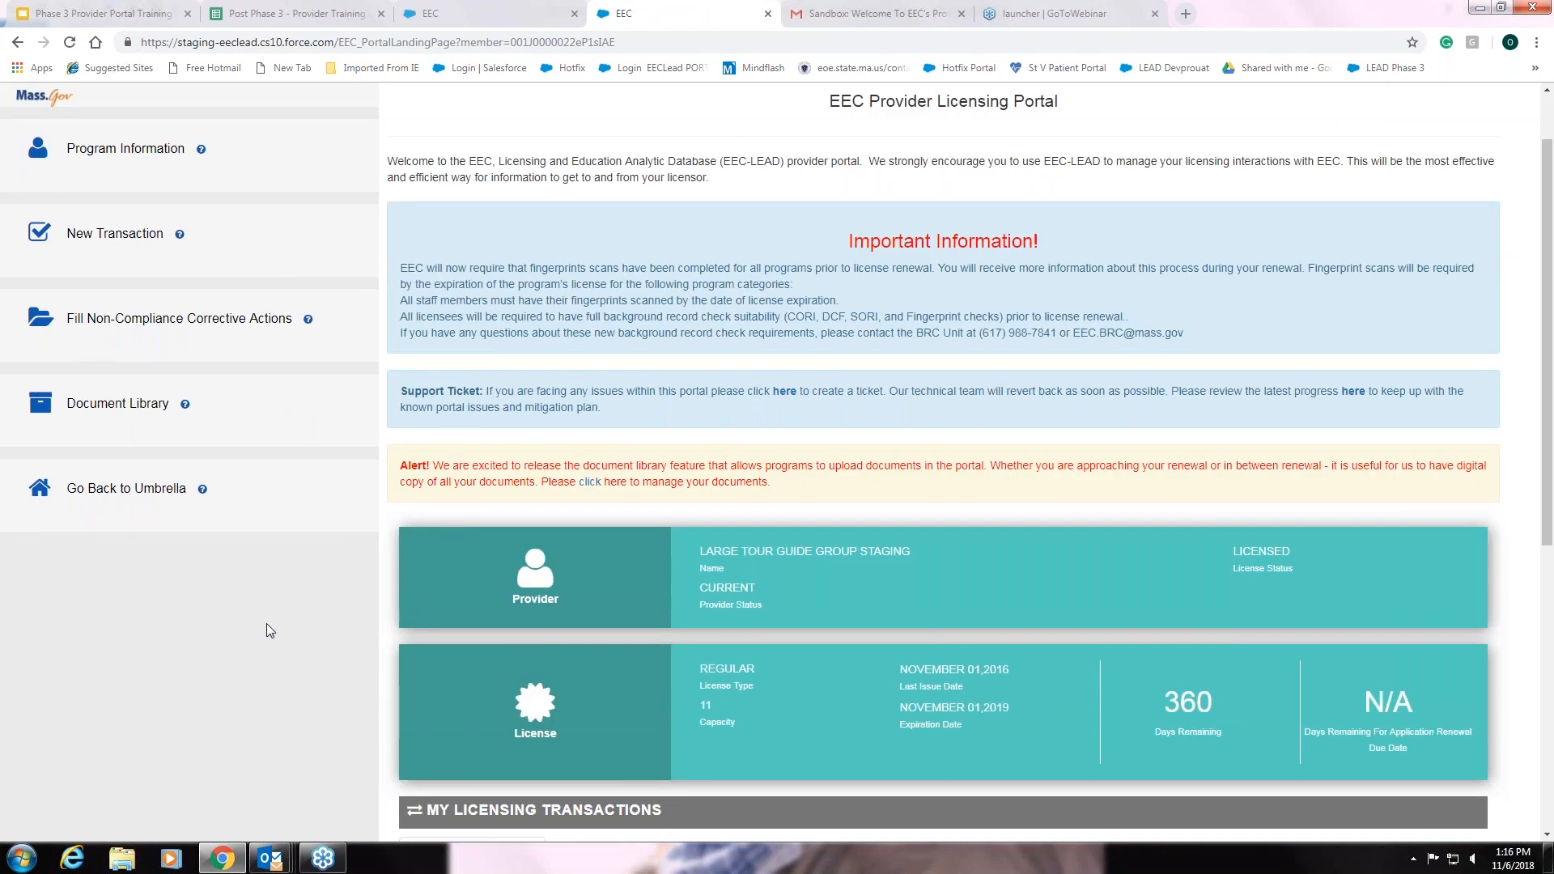
pyautogui.scroll(-1, 266, 624)
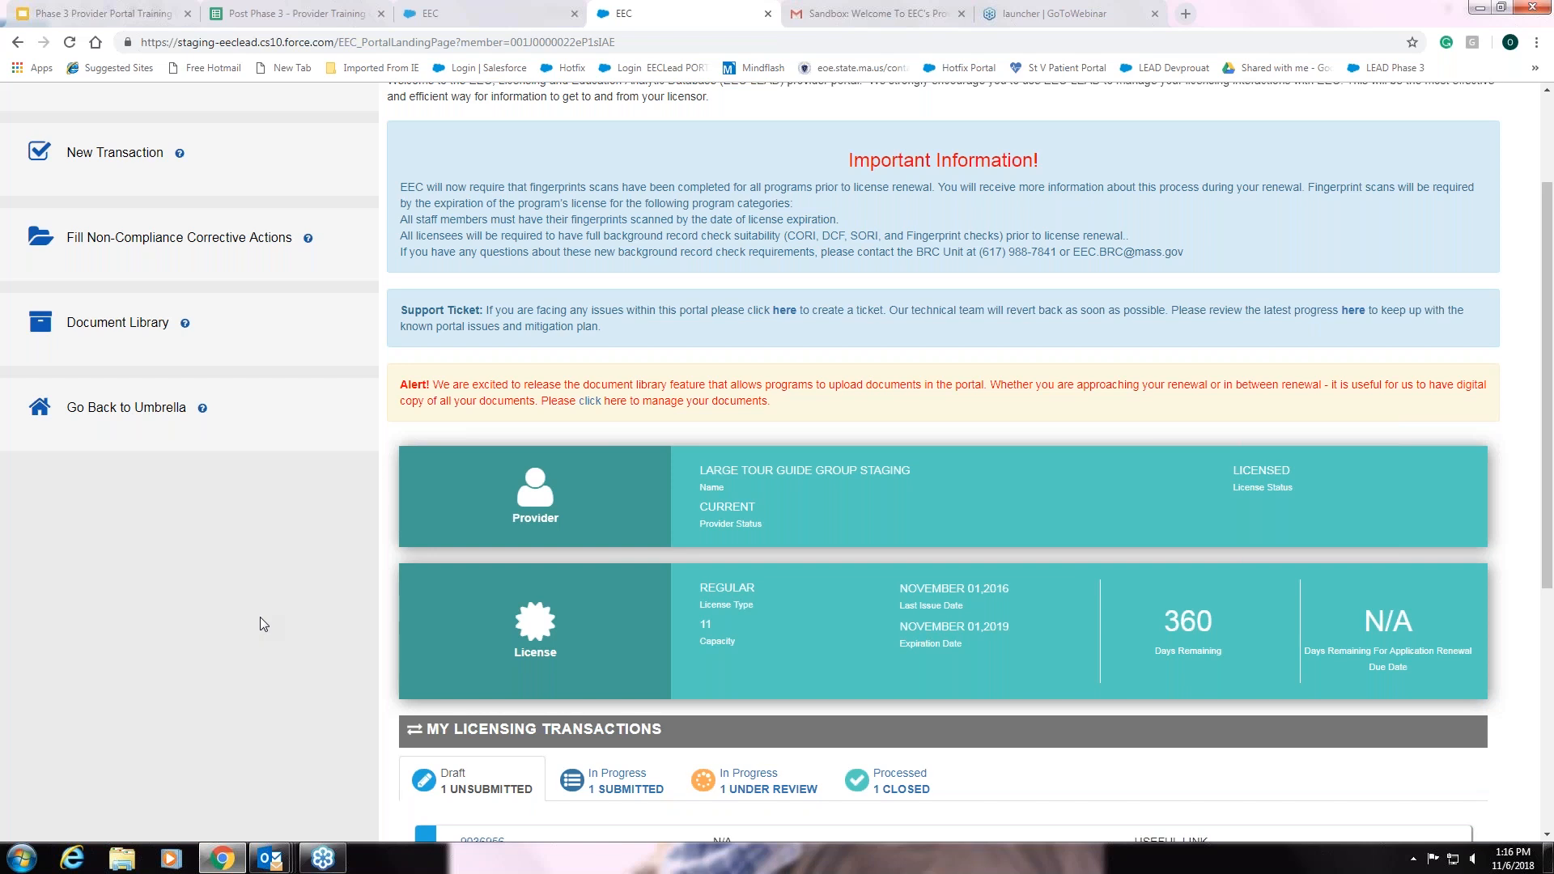
pyautogui.scroll(-2, 262, 613)
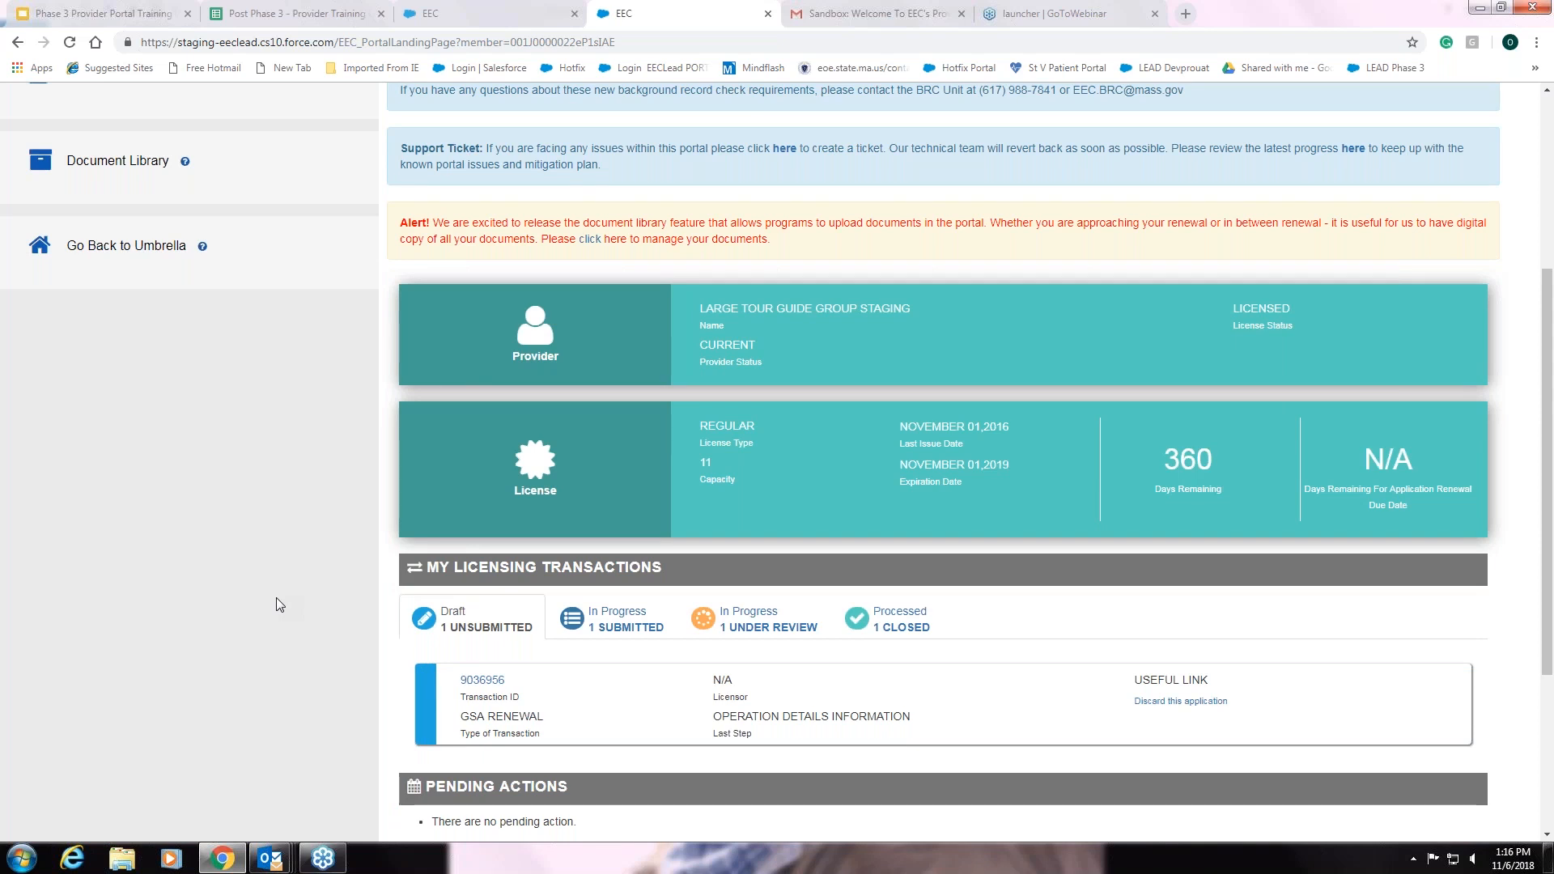
pyautogui.scroll(-1, 278, 595)
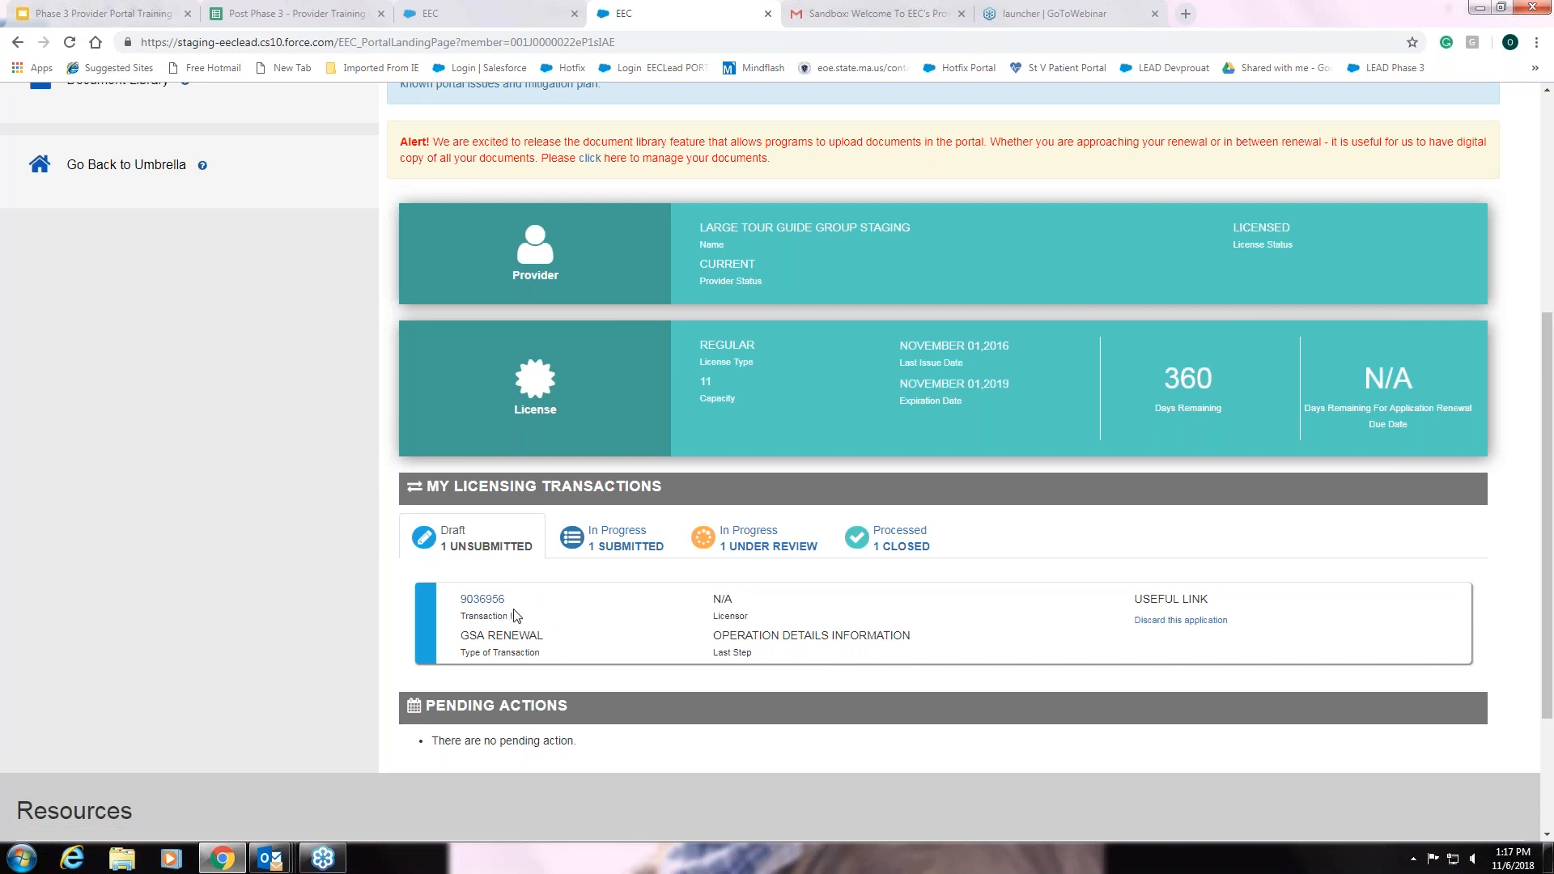
pyautogui.scroll(-1, 514, 615)
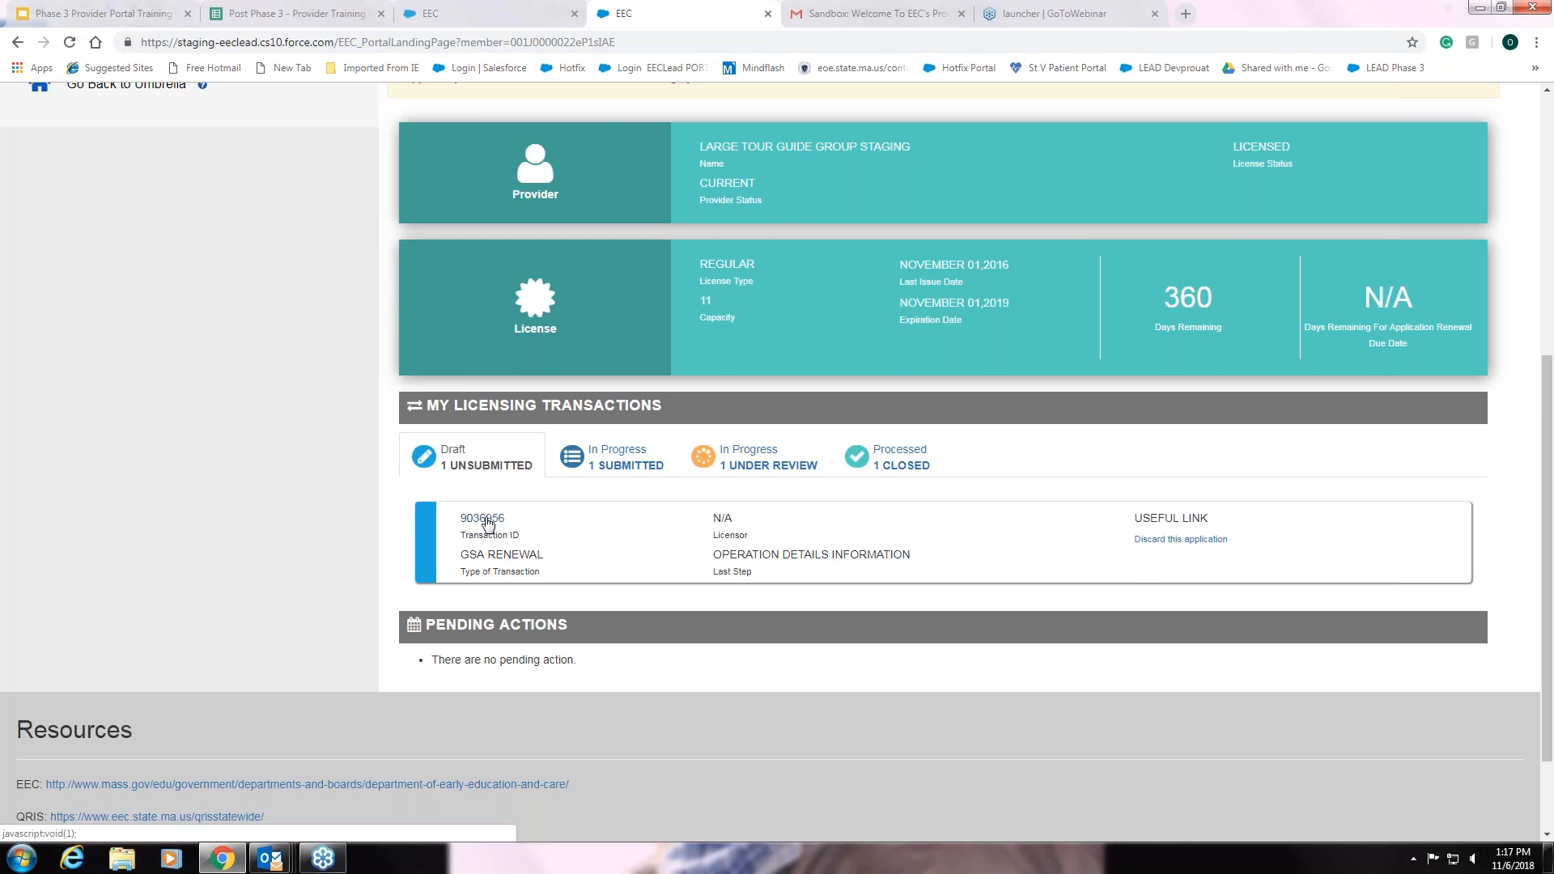
pyautogui.click(488, 525)
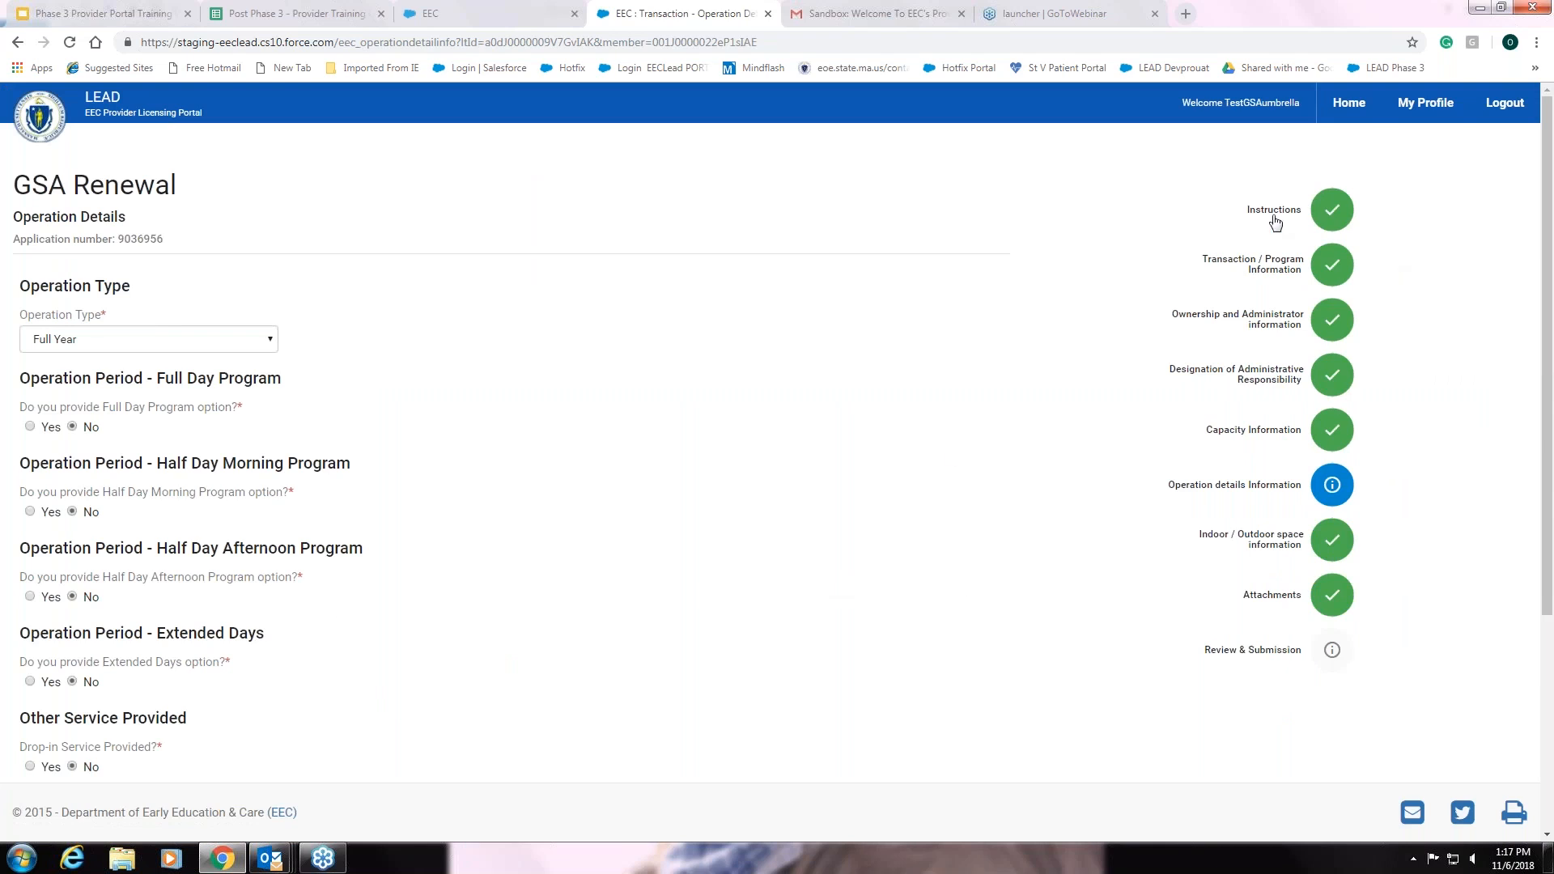
# Jump to the GSA Renewal's Instructions step from the right-hand progress list
pyautogui.click(1274, 212)
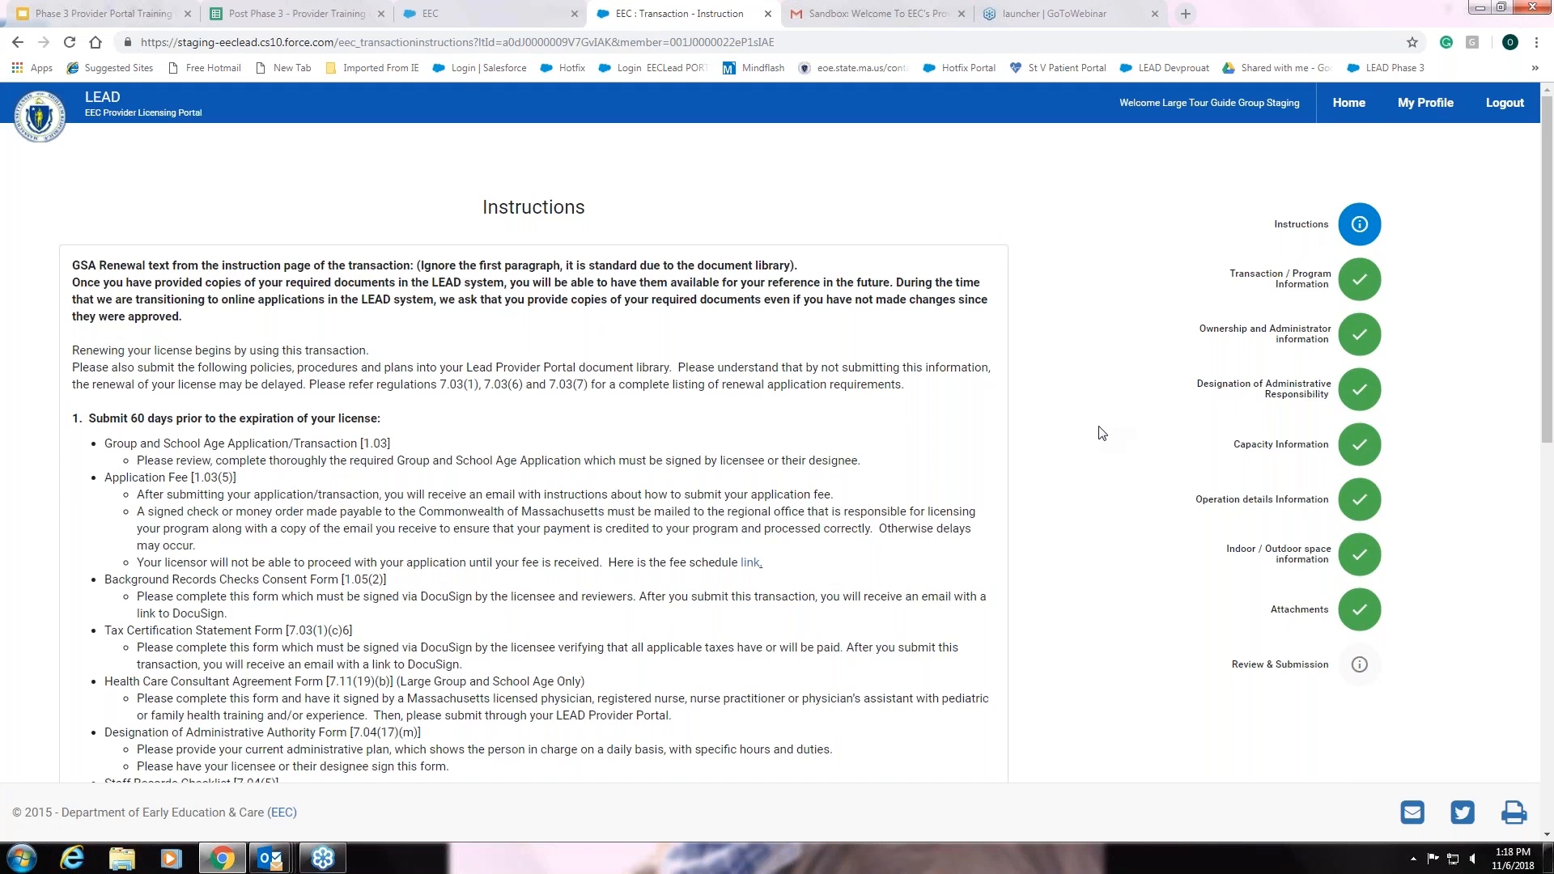
# Read through the renewal's required-documents instructions and proceed with NEXT
pyautogui.scroll(-1, 594, 137)
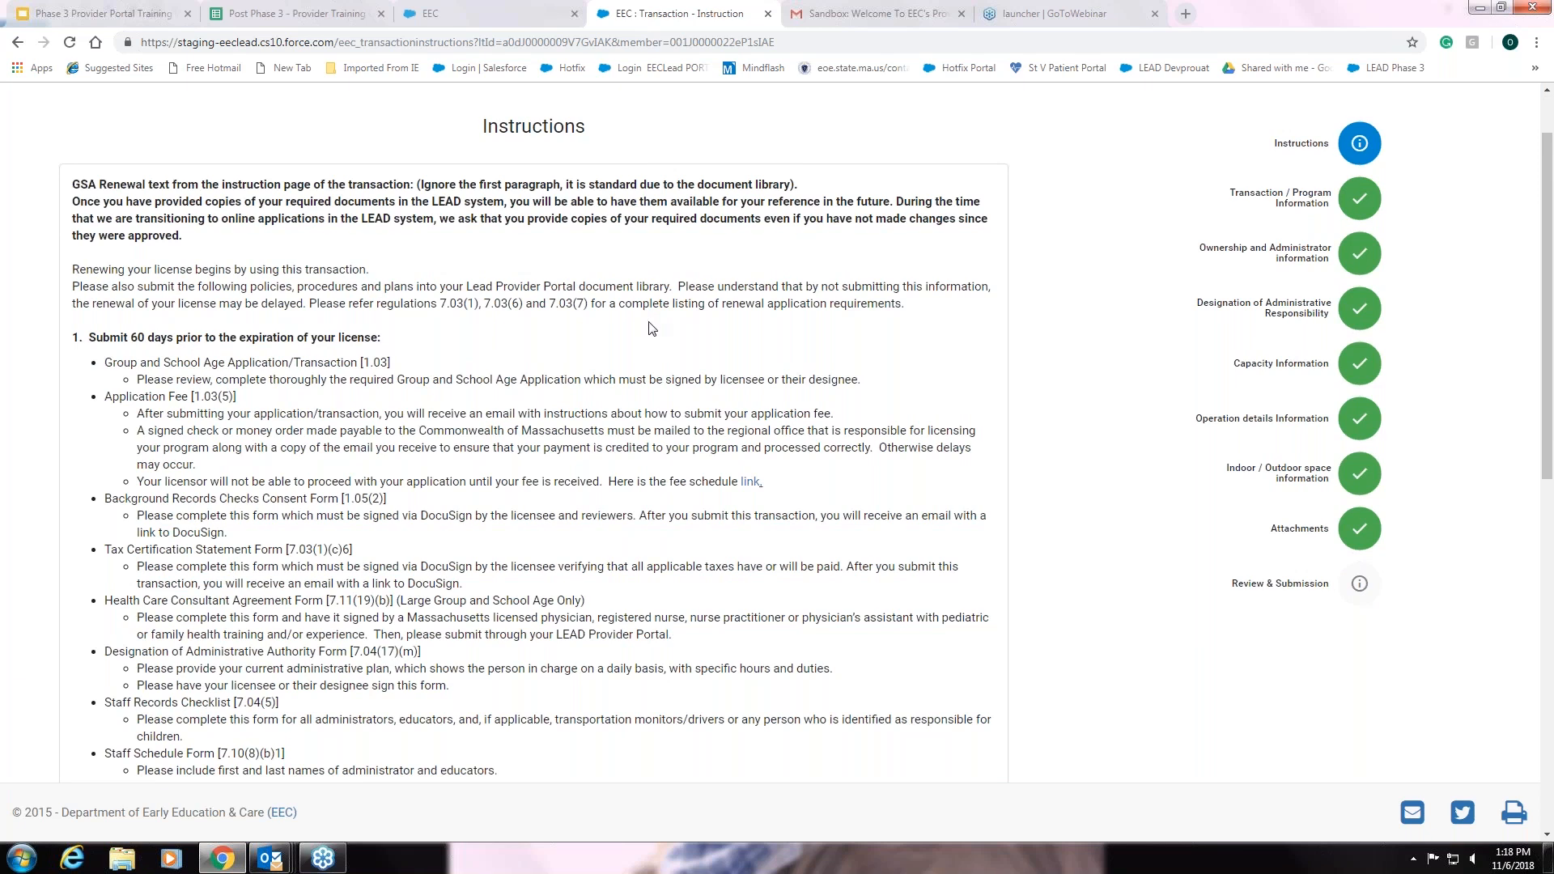
pyautogui.scroll(-5, 652, 327)
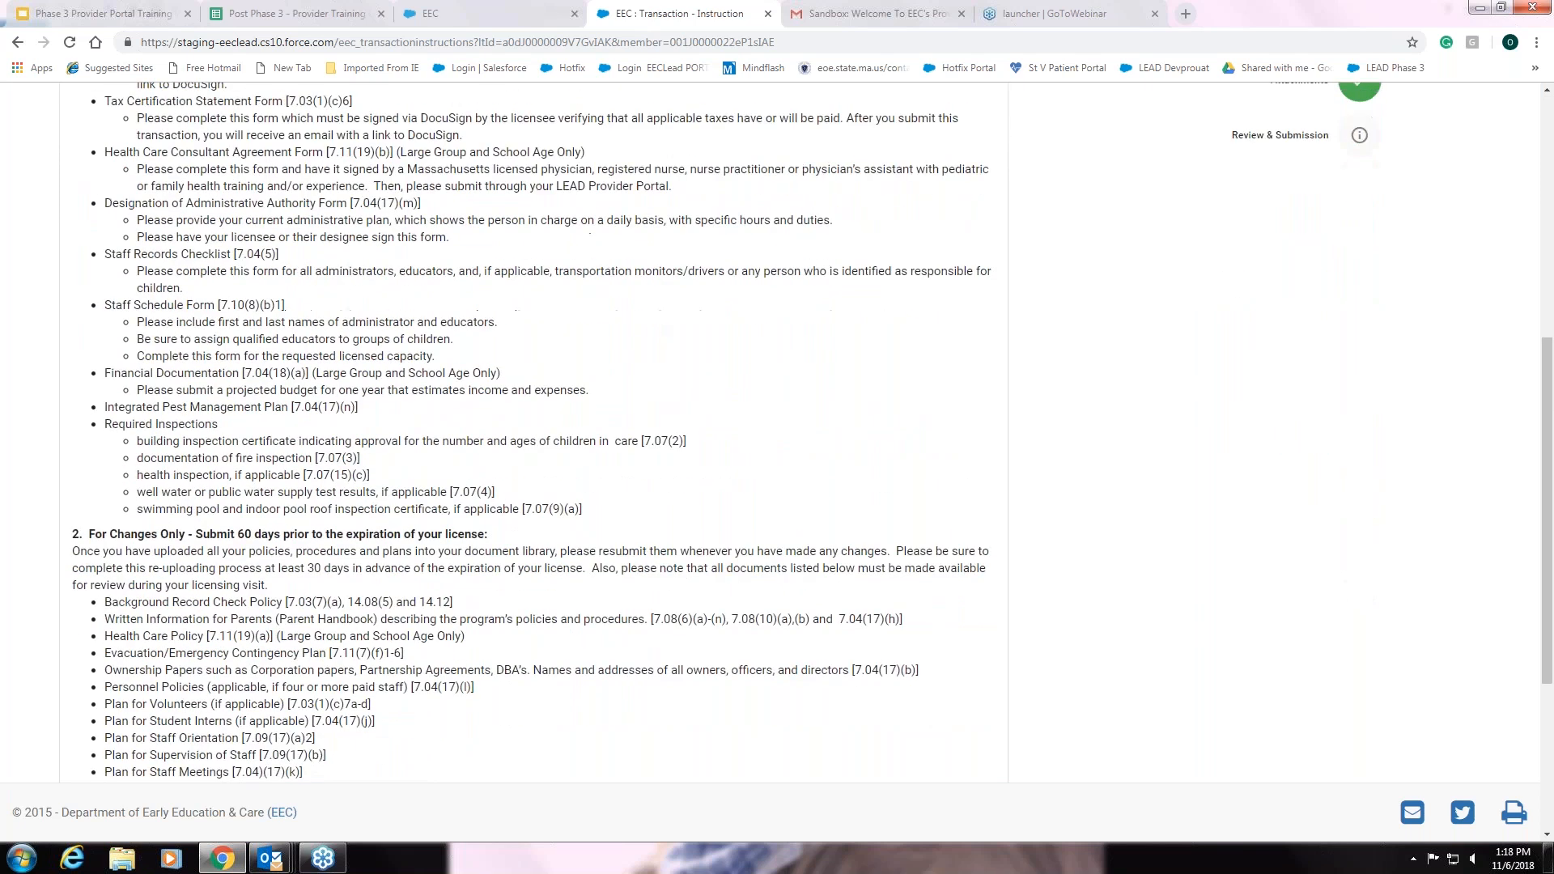
pyautogui.scroll(-4, 671, 326)
pyautogui.scroll(7, 671, 326)
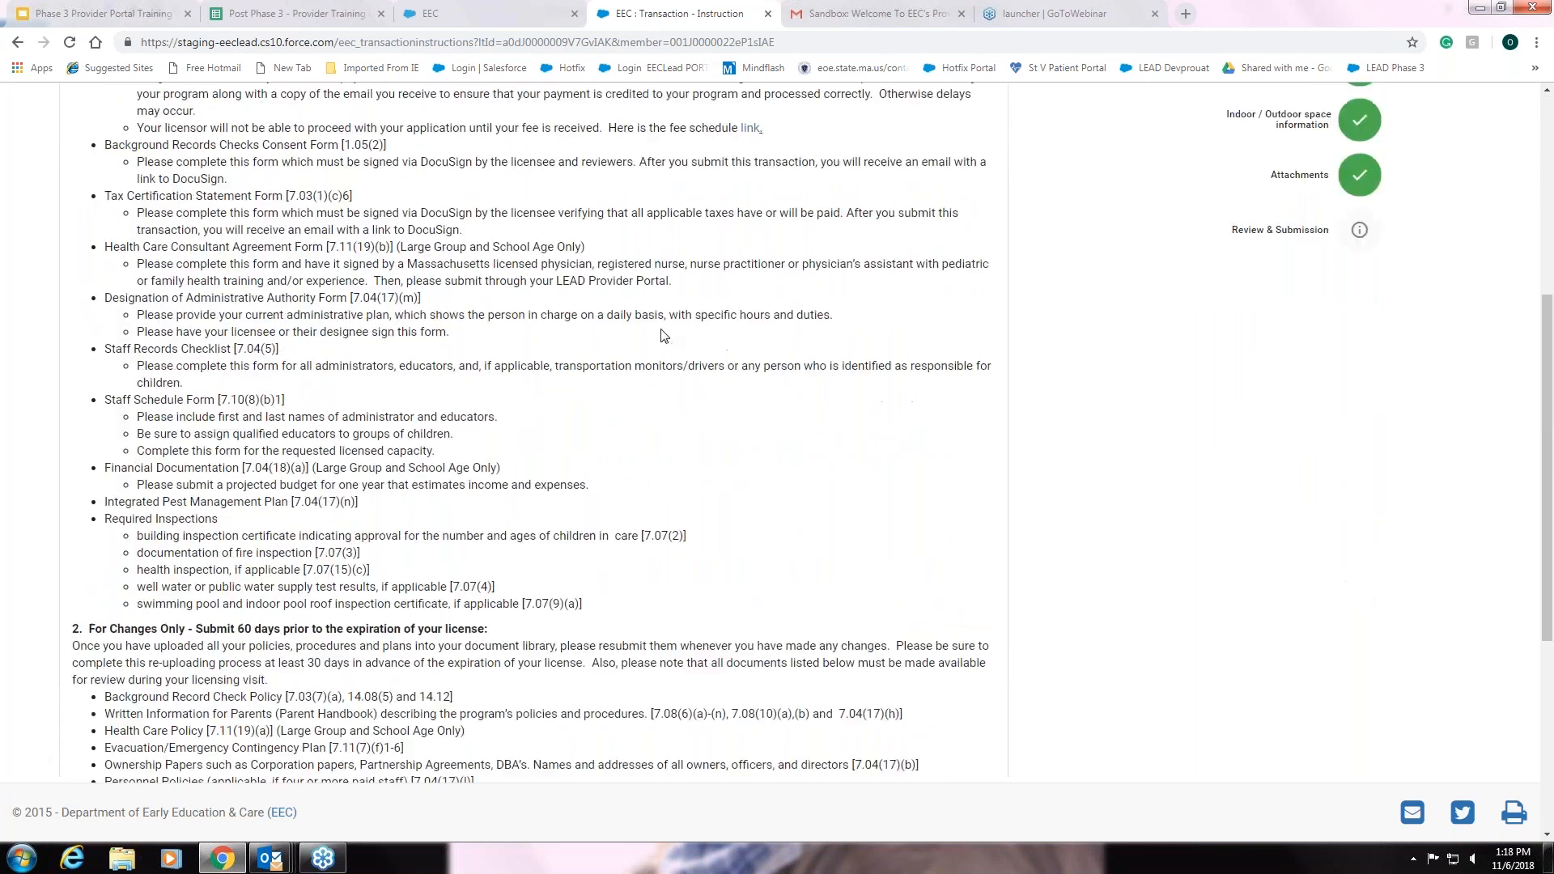
pyautogui.scroll(2, 672, 326)
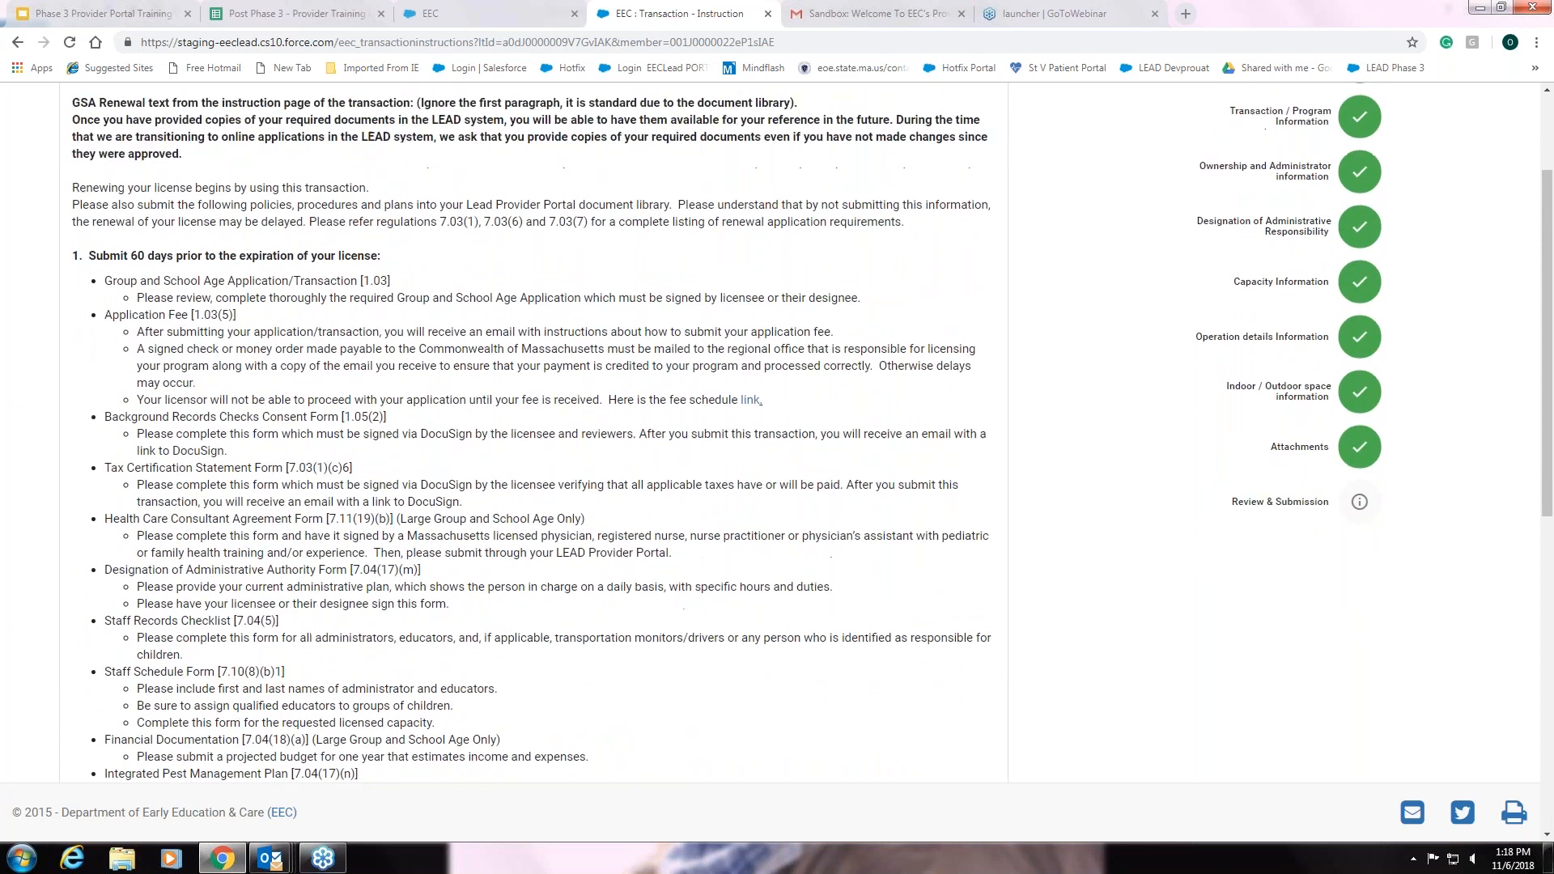
pyautogui.scroll(1, 671, 327)
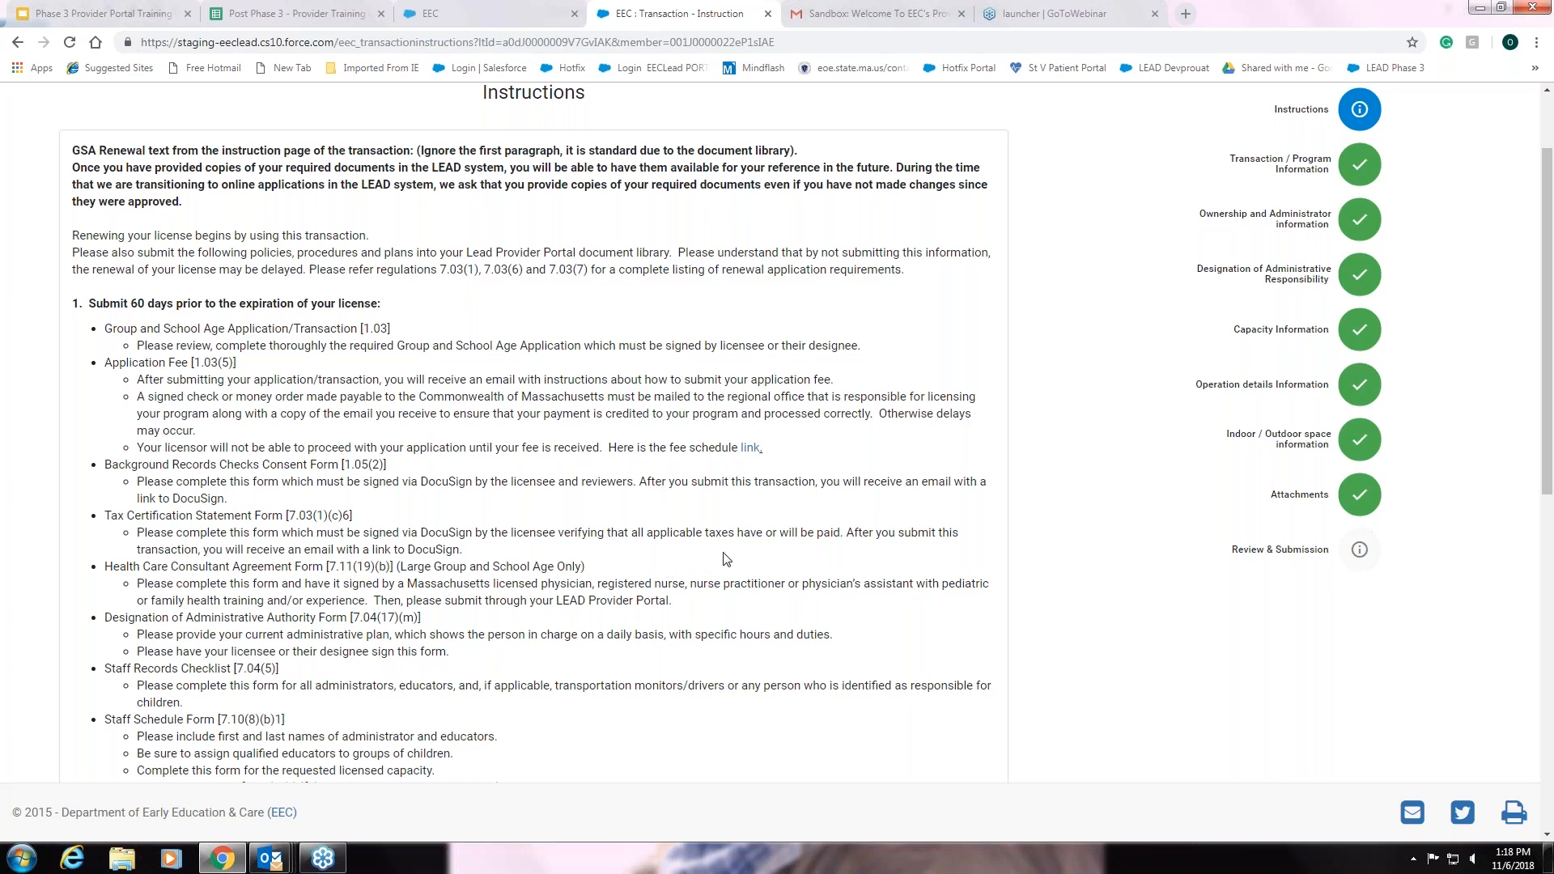
pyautogui.scroll(-3, 726, 559)
pyautogui.scroll(-2, 741, 549)
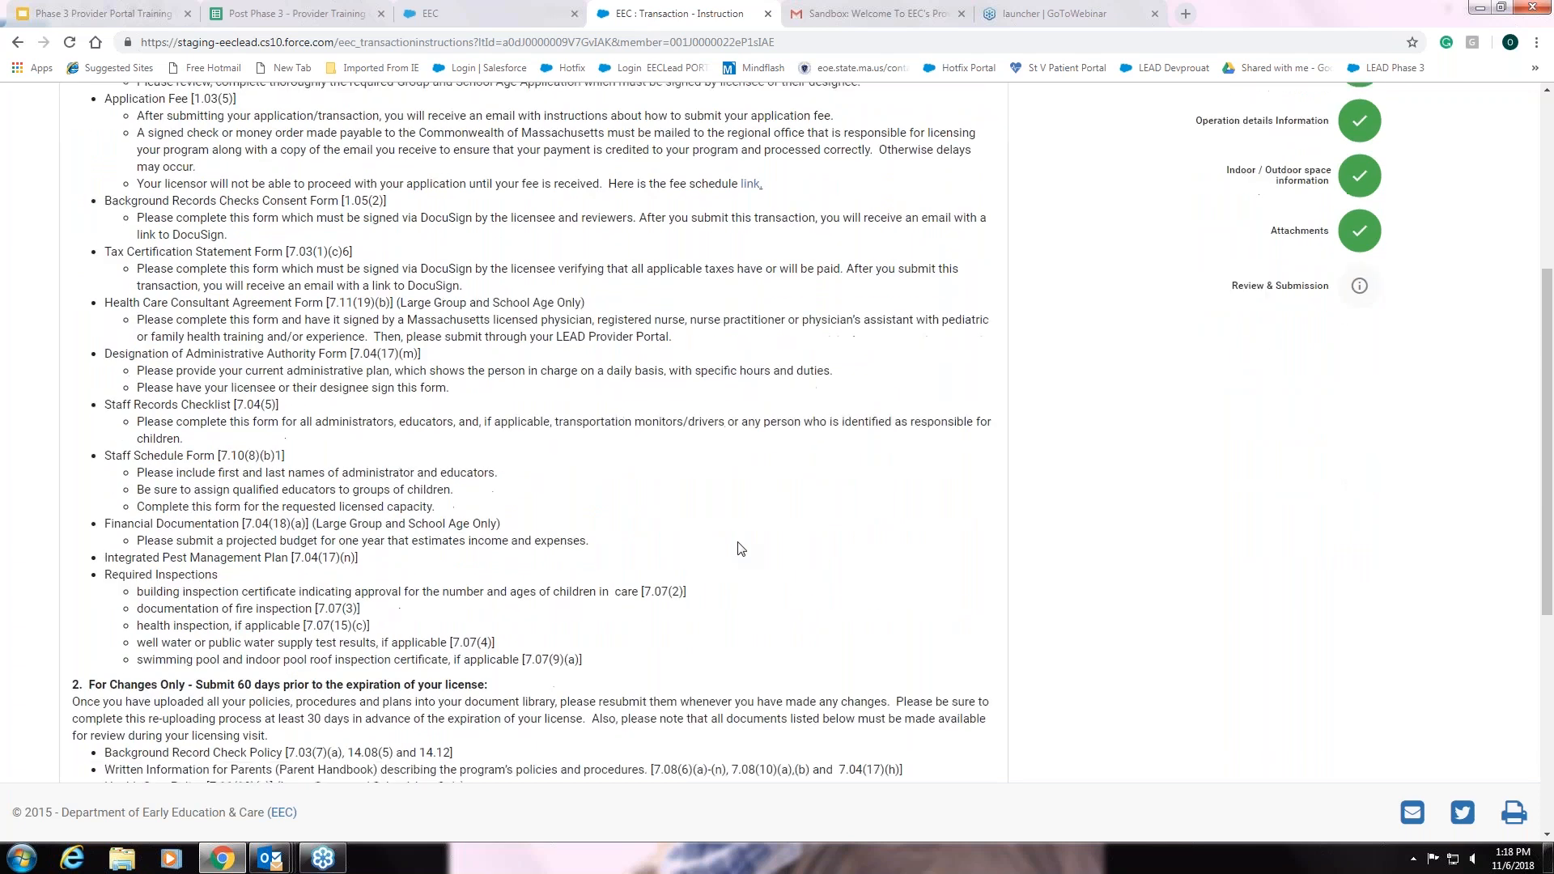
pyautogui.scroll(-1, 741, 548)
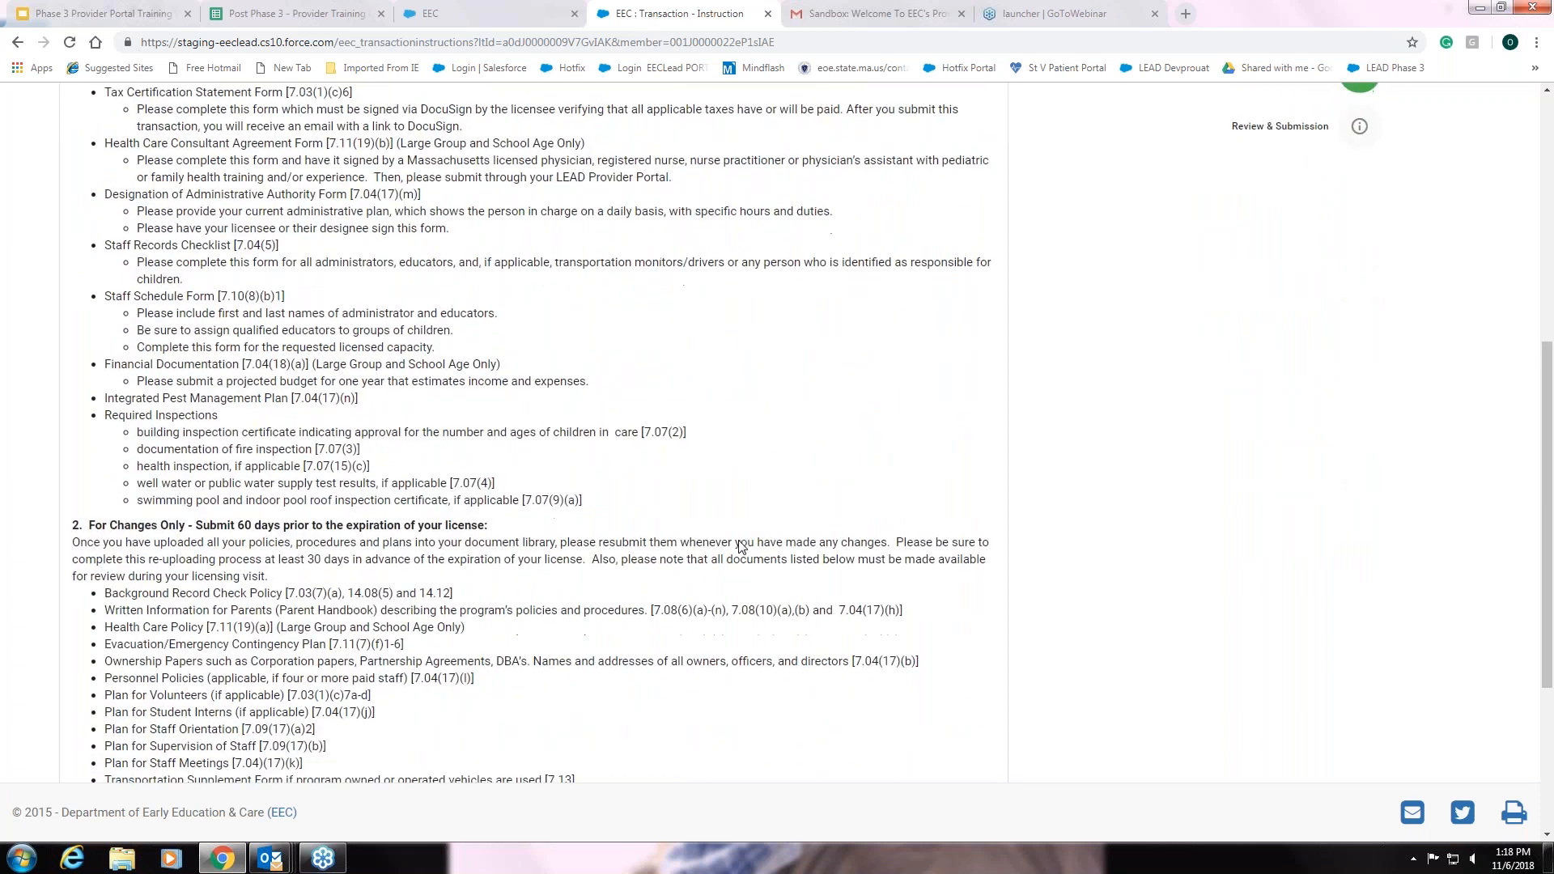
pyautogui.scroll(-4, 741, 548)
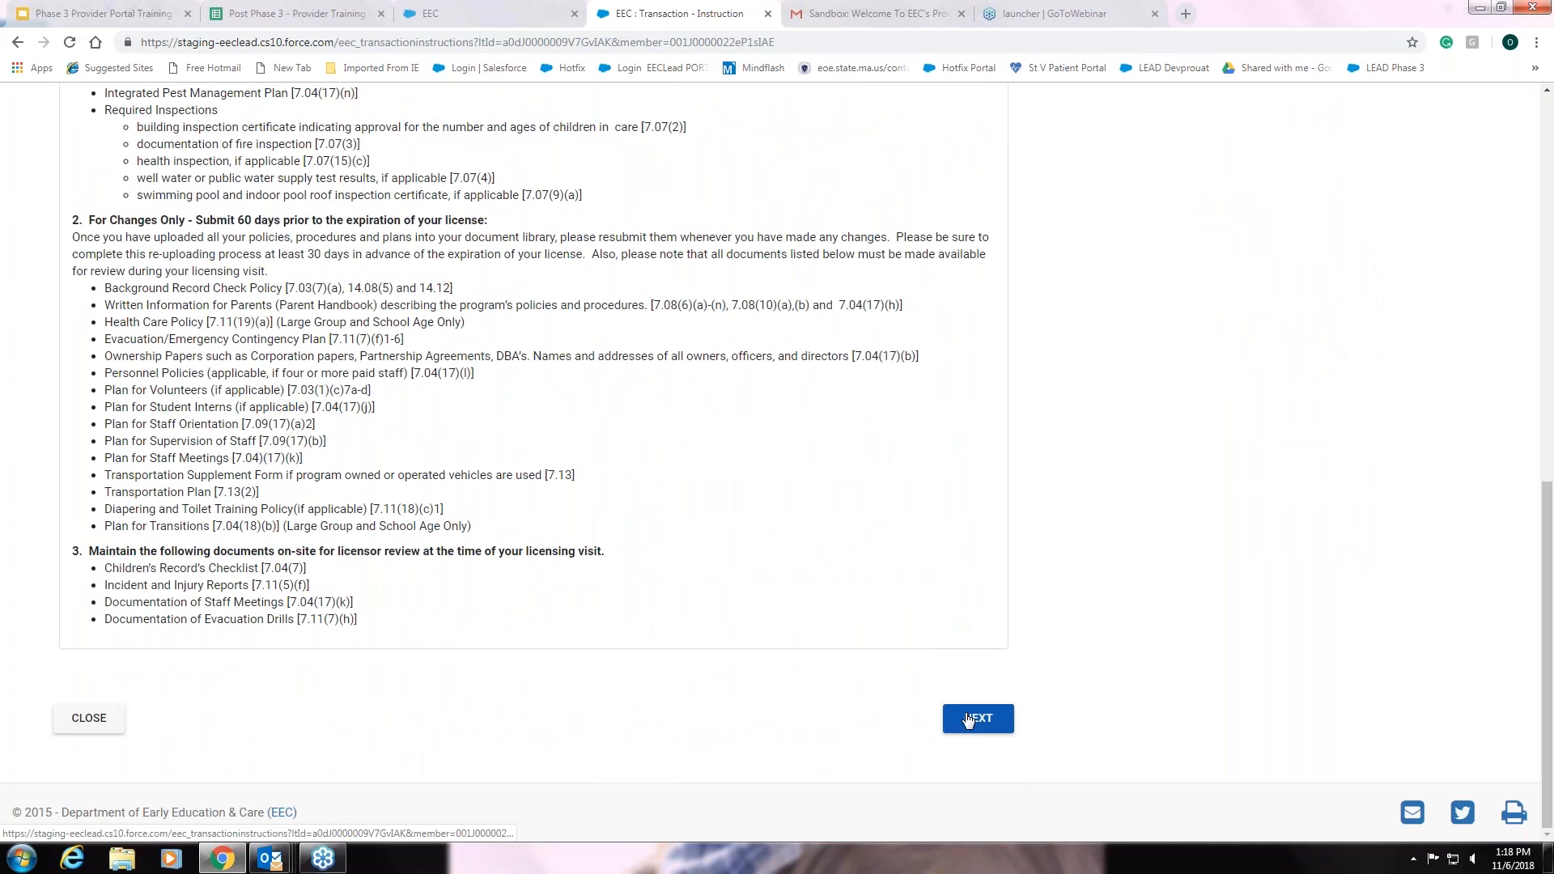
pyautogui.click(969, 720)
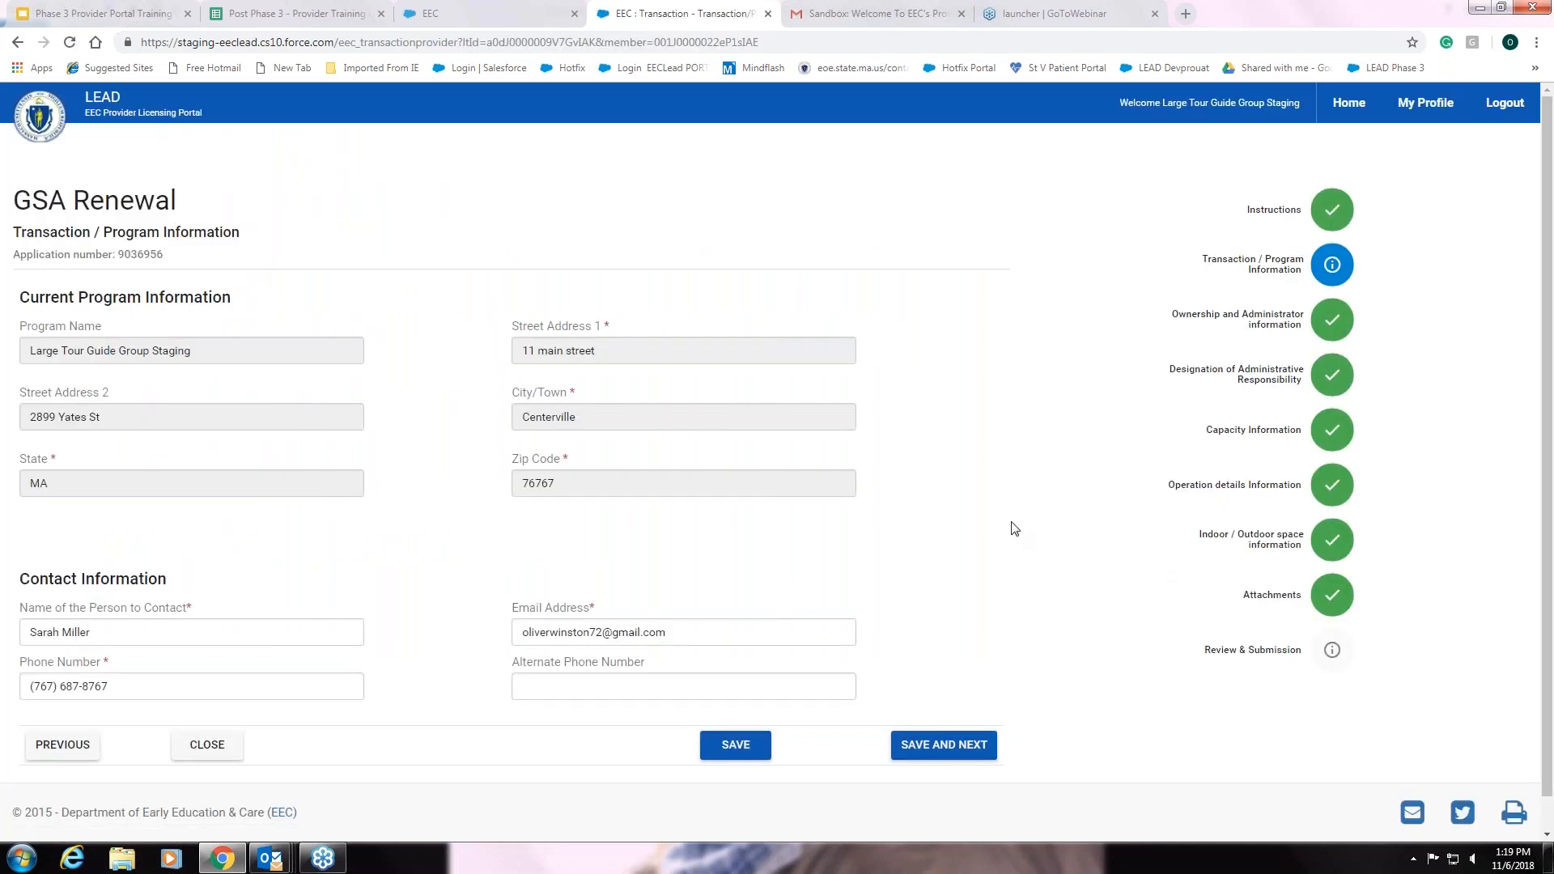
# Check the contact name and e-mail fields, then save the Transaction / Program Information step
pyautogui.scroll(-1, 226, 294)
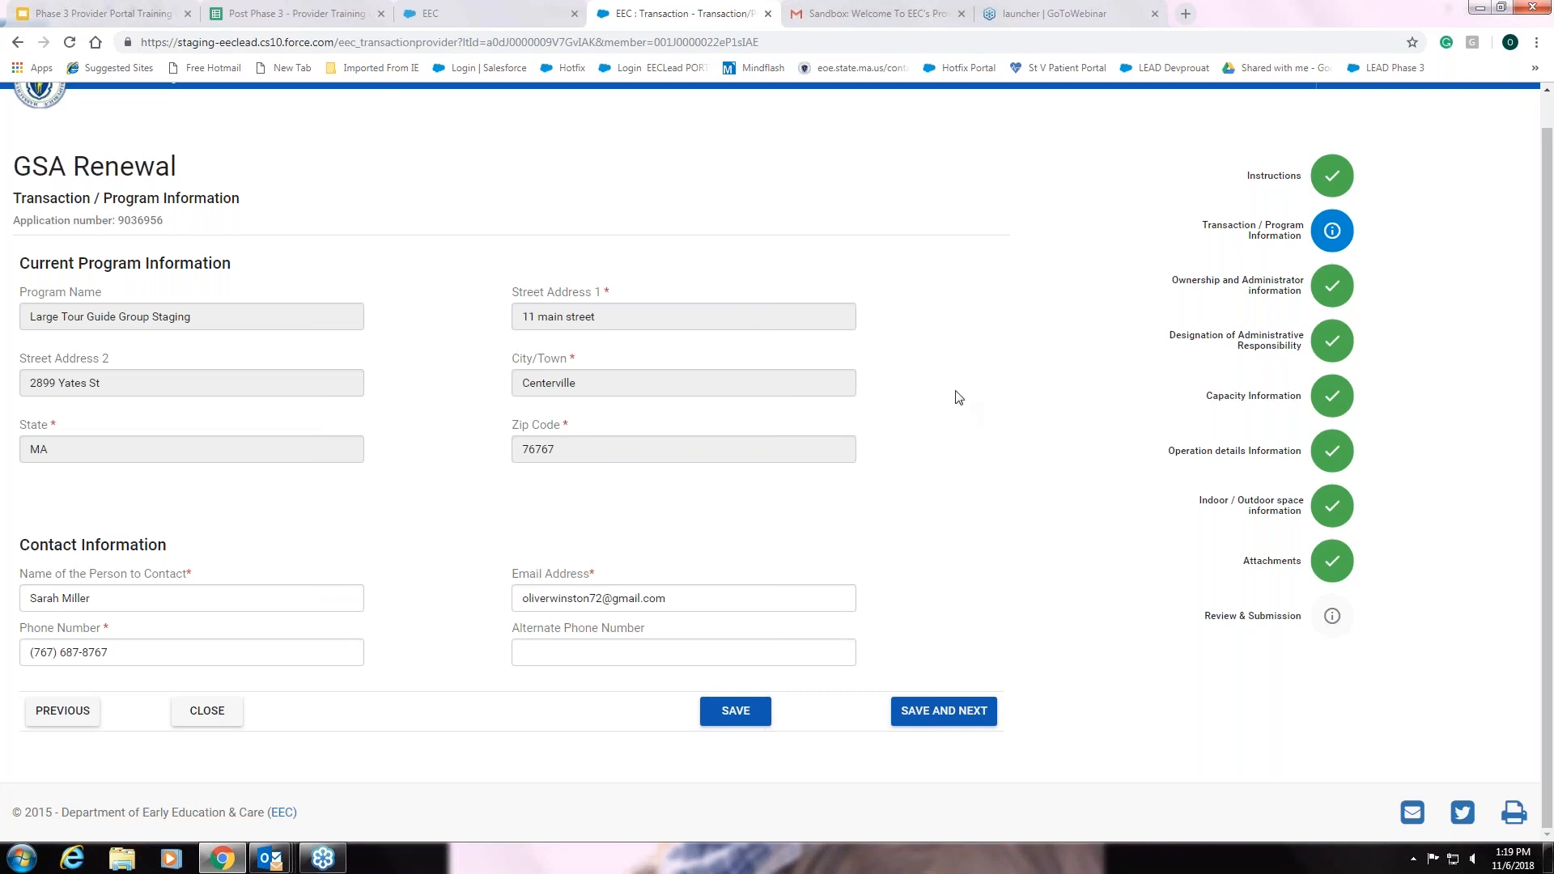
pyautogui.click(306, 600)
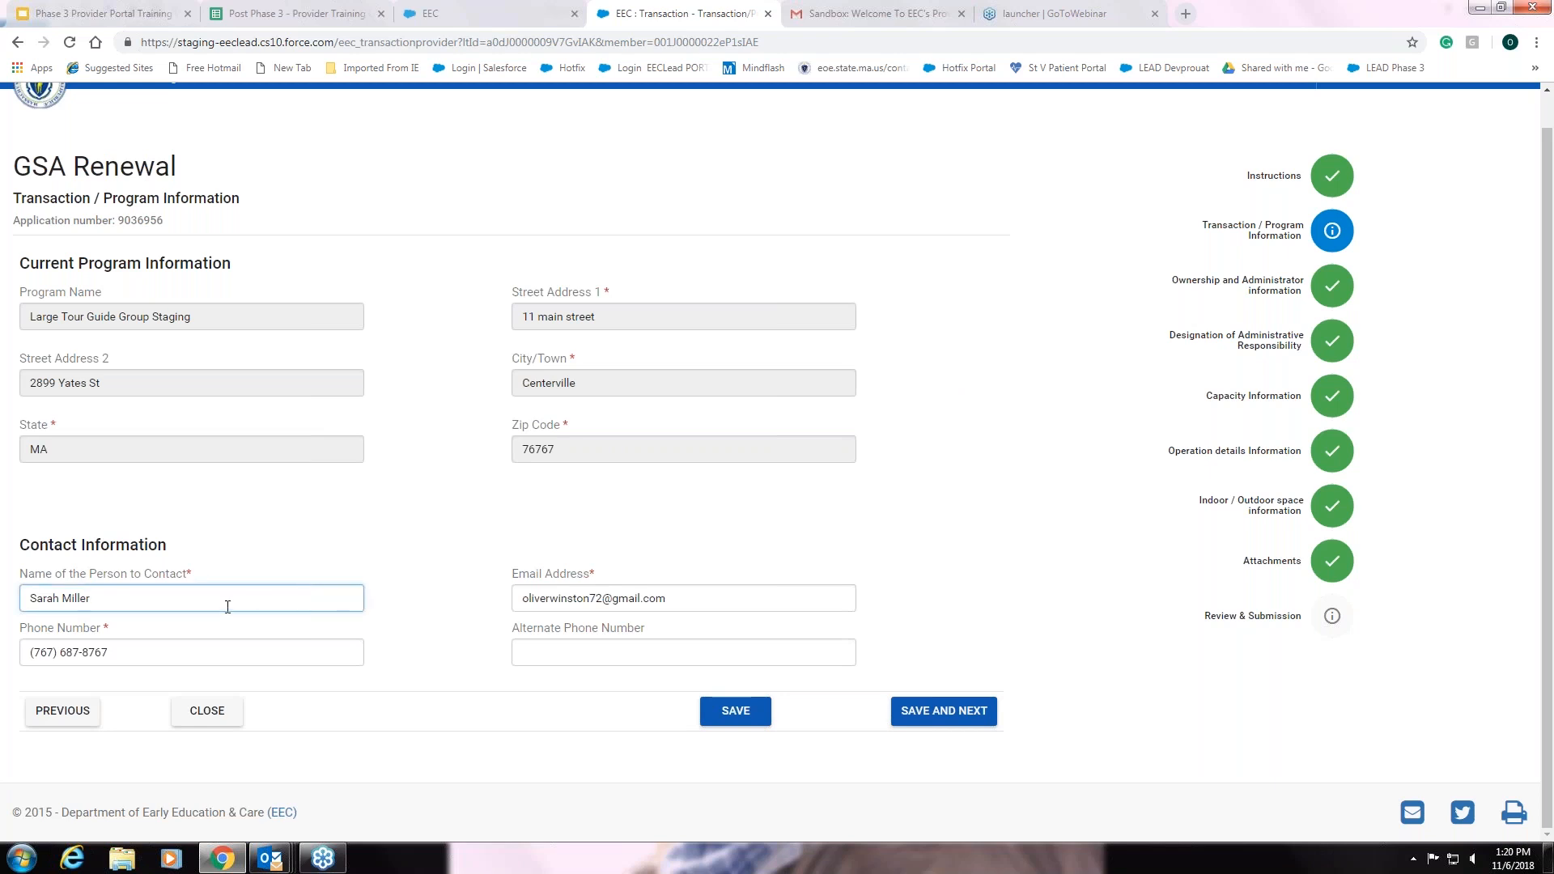
pyautogui.click(703, 606)
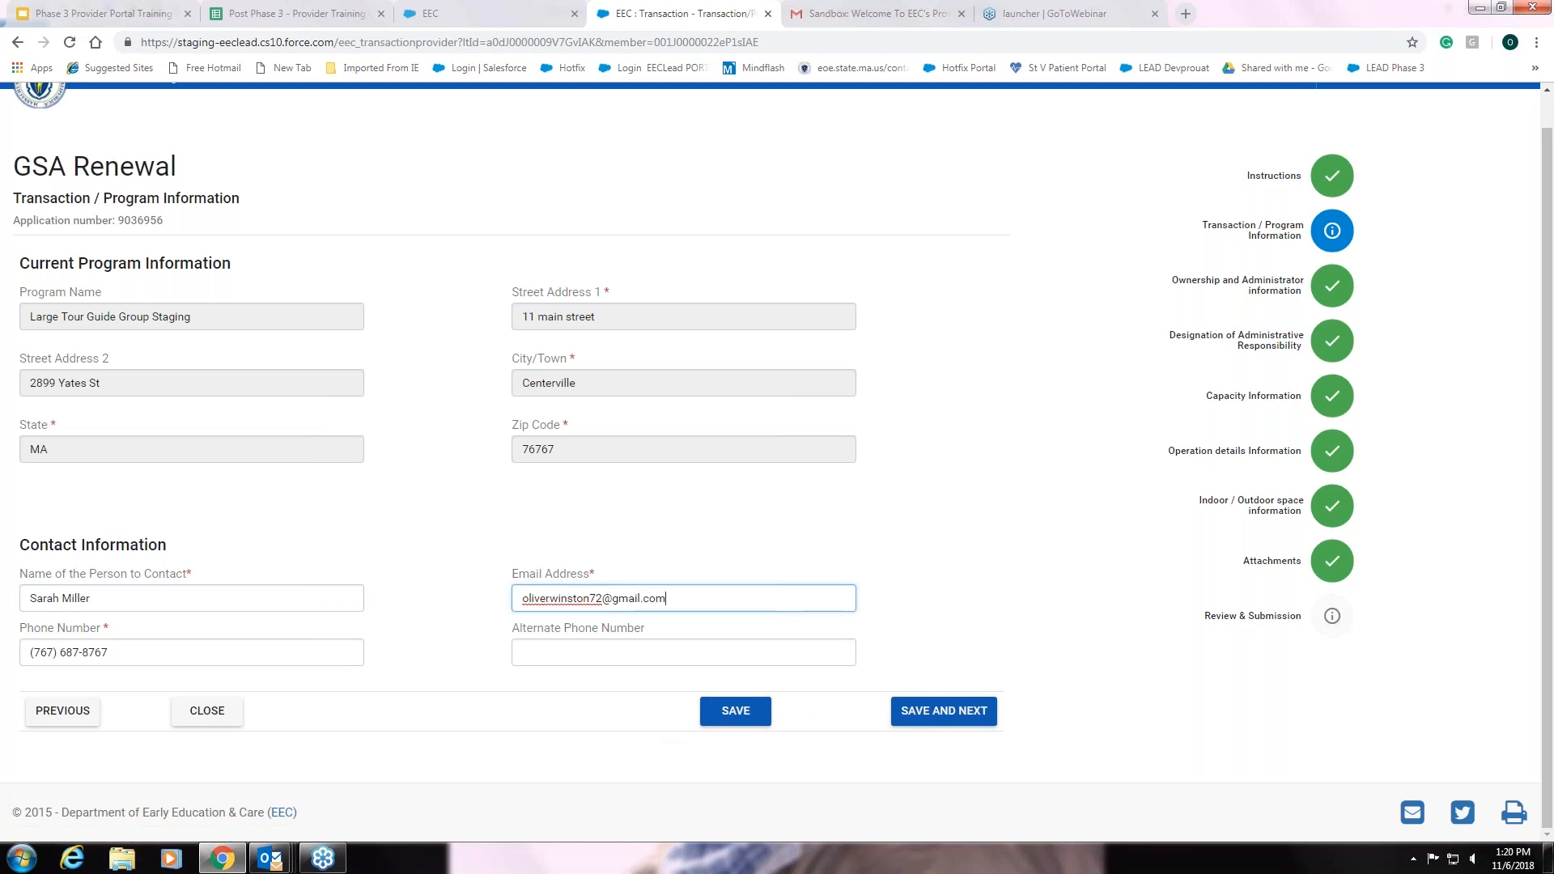
pyautogui.click(936, 720)
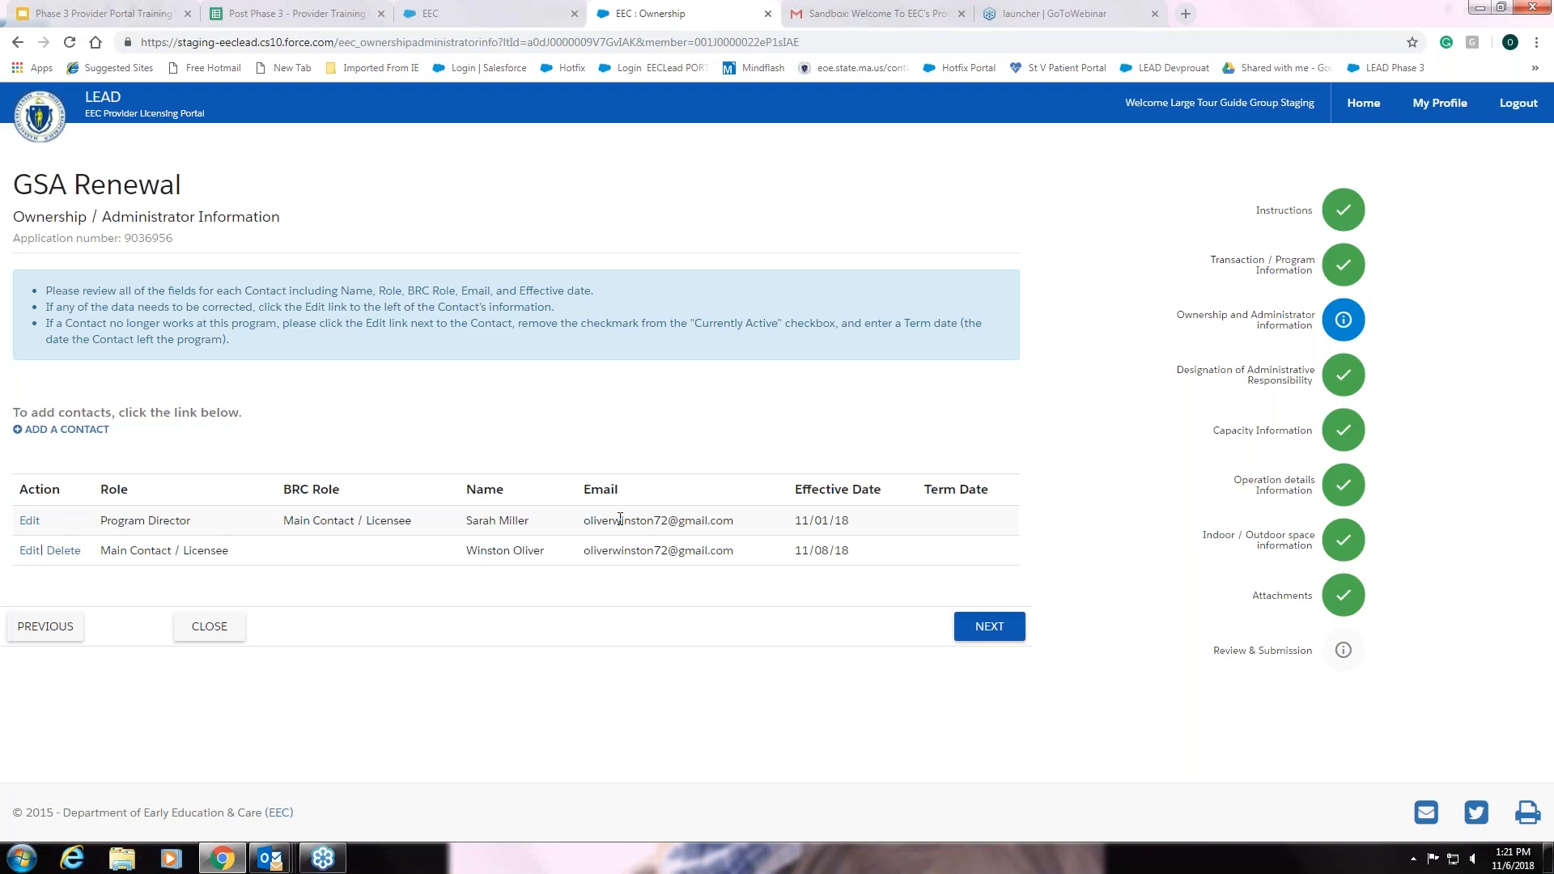
# Open the first contact row, the Program Director, in the Edit Contact form
pyautogui.click(30, 522)
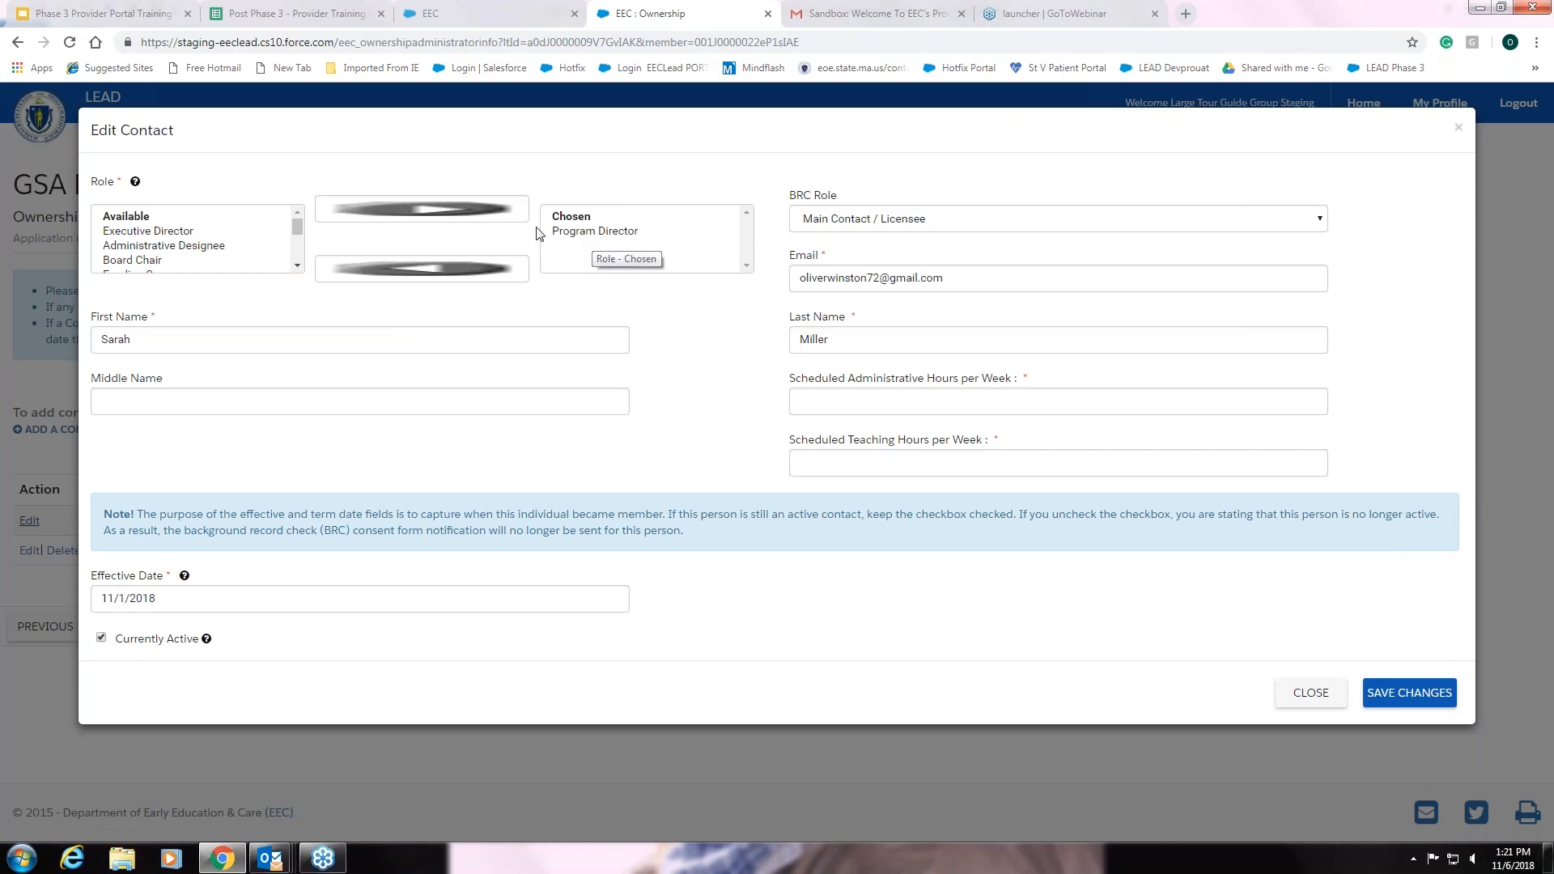
# Add Funding Source to the contact's chosen roles alongside Program Director
pyautogui.click(297, 266)
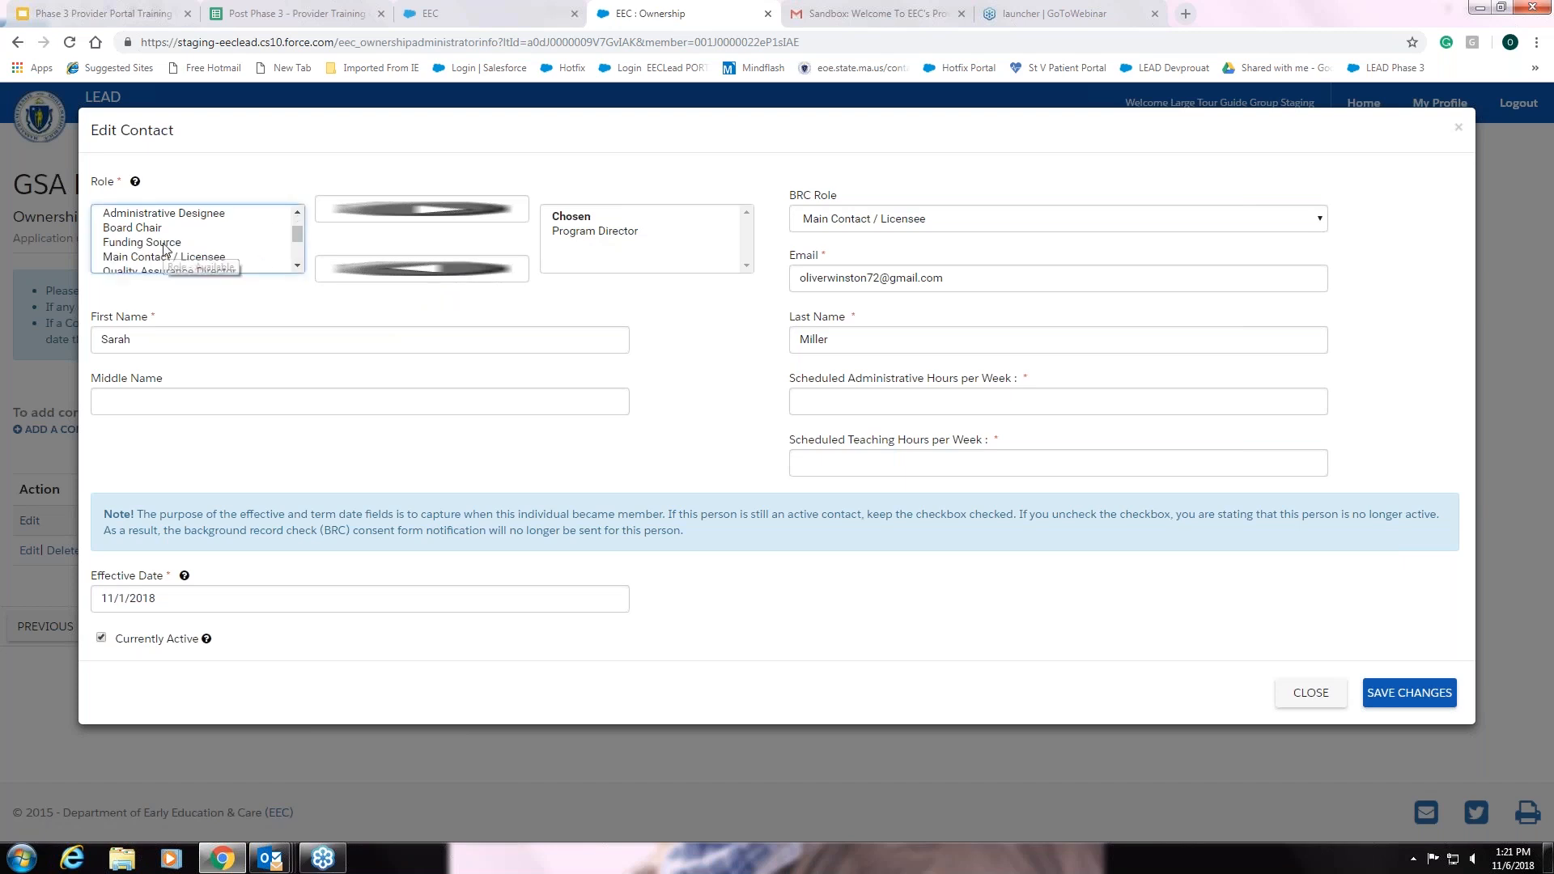
pyautogui.click(255, 243)
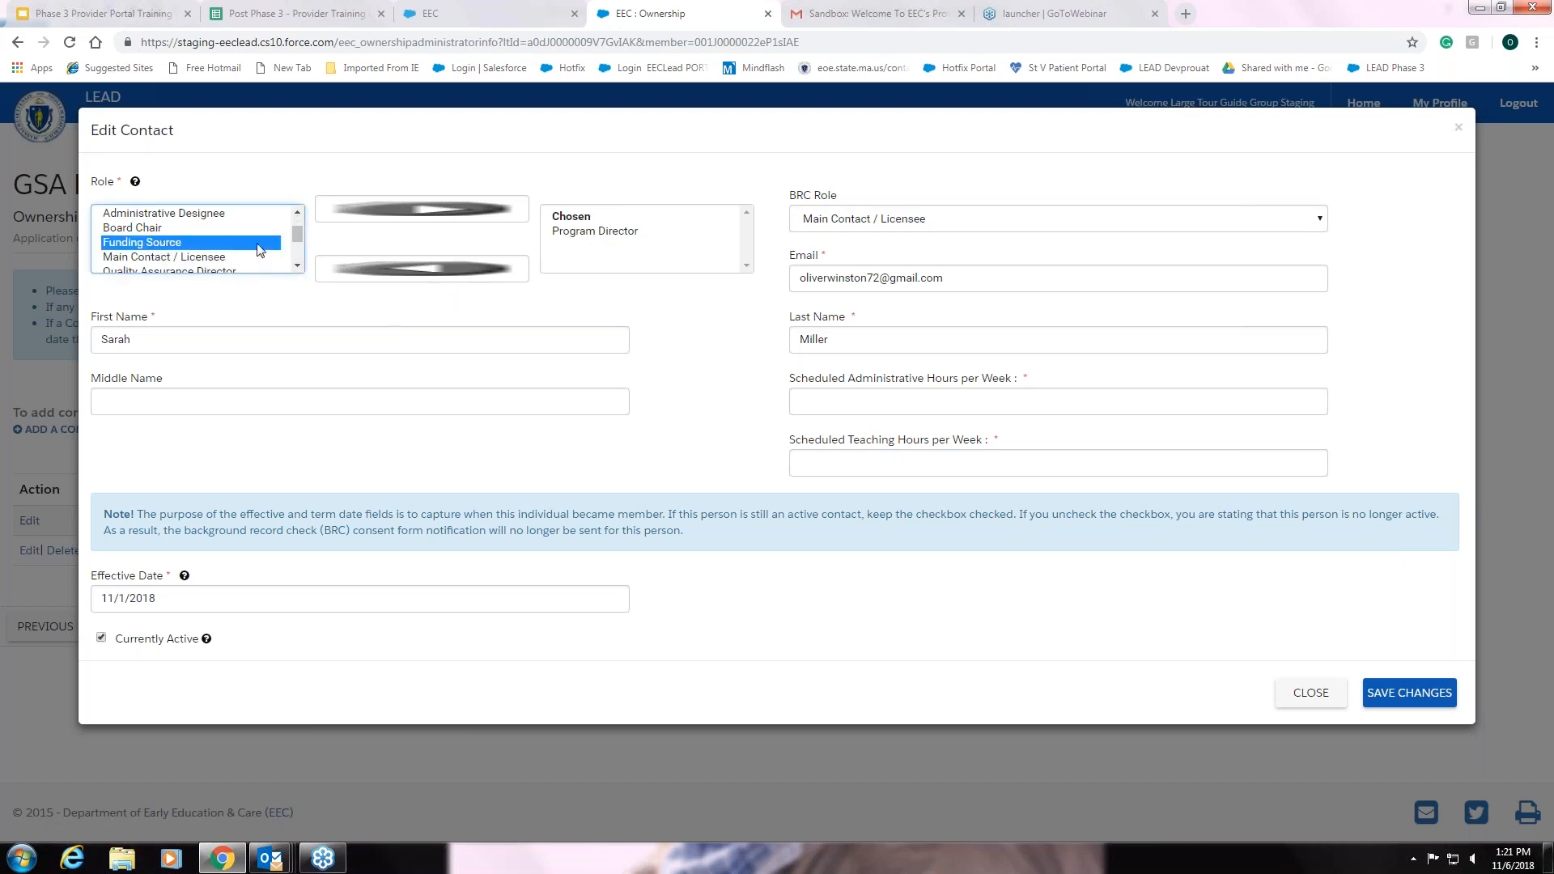
pyautogui.click(418, 213)
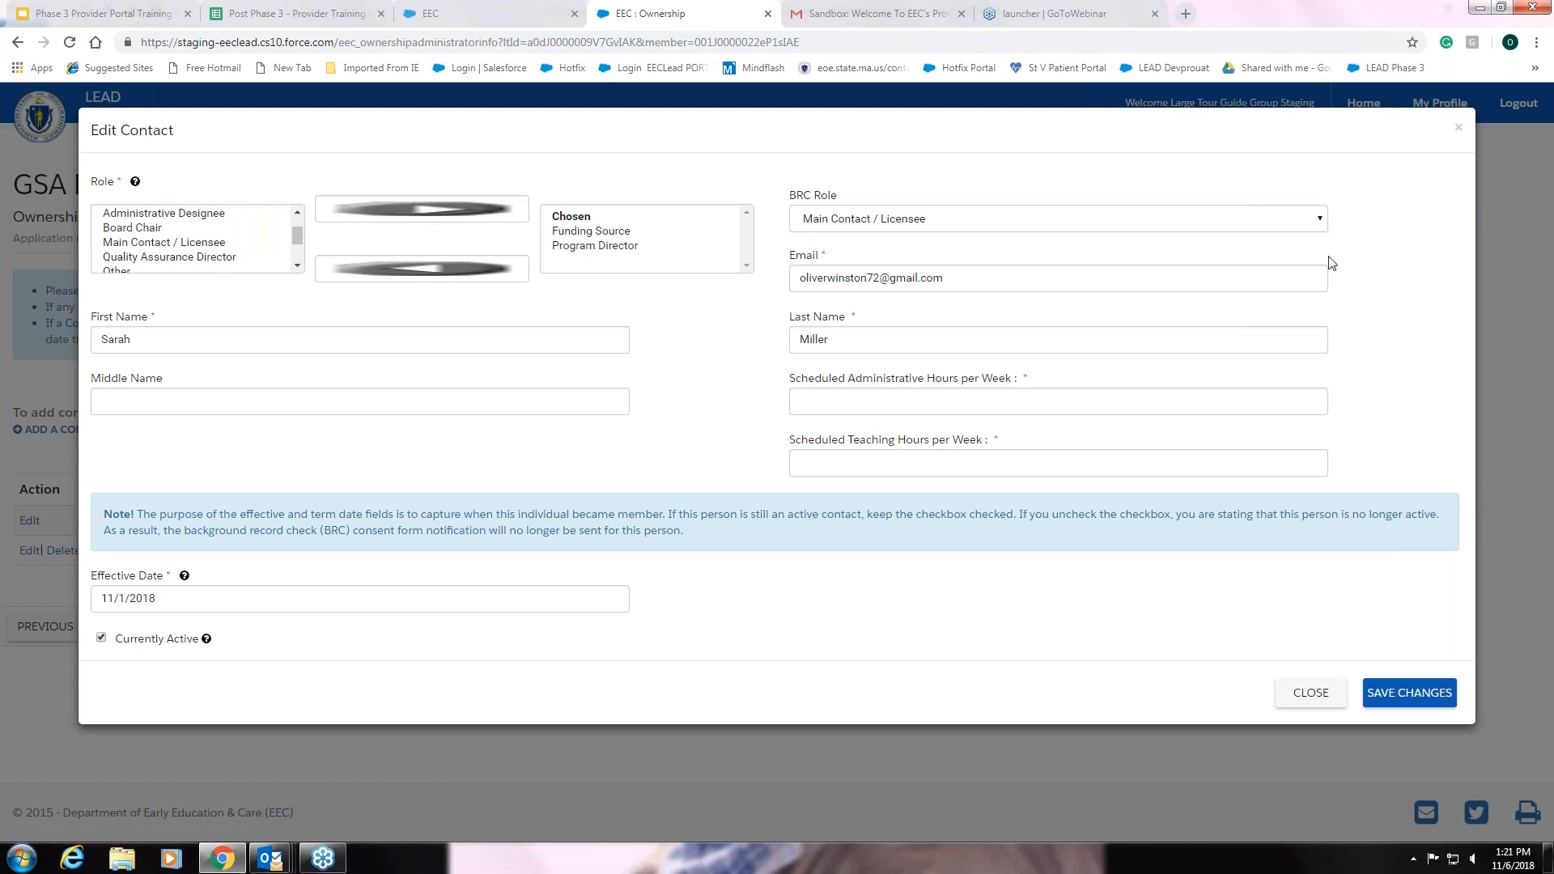
# Set the BRC role back to Main Contact / Licensee
pyautogui.click(1320, 222)
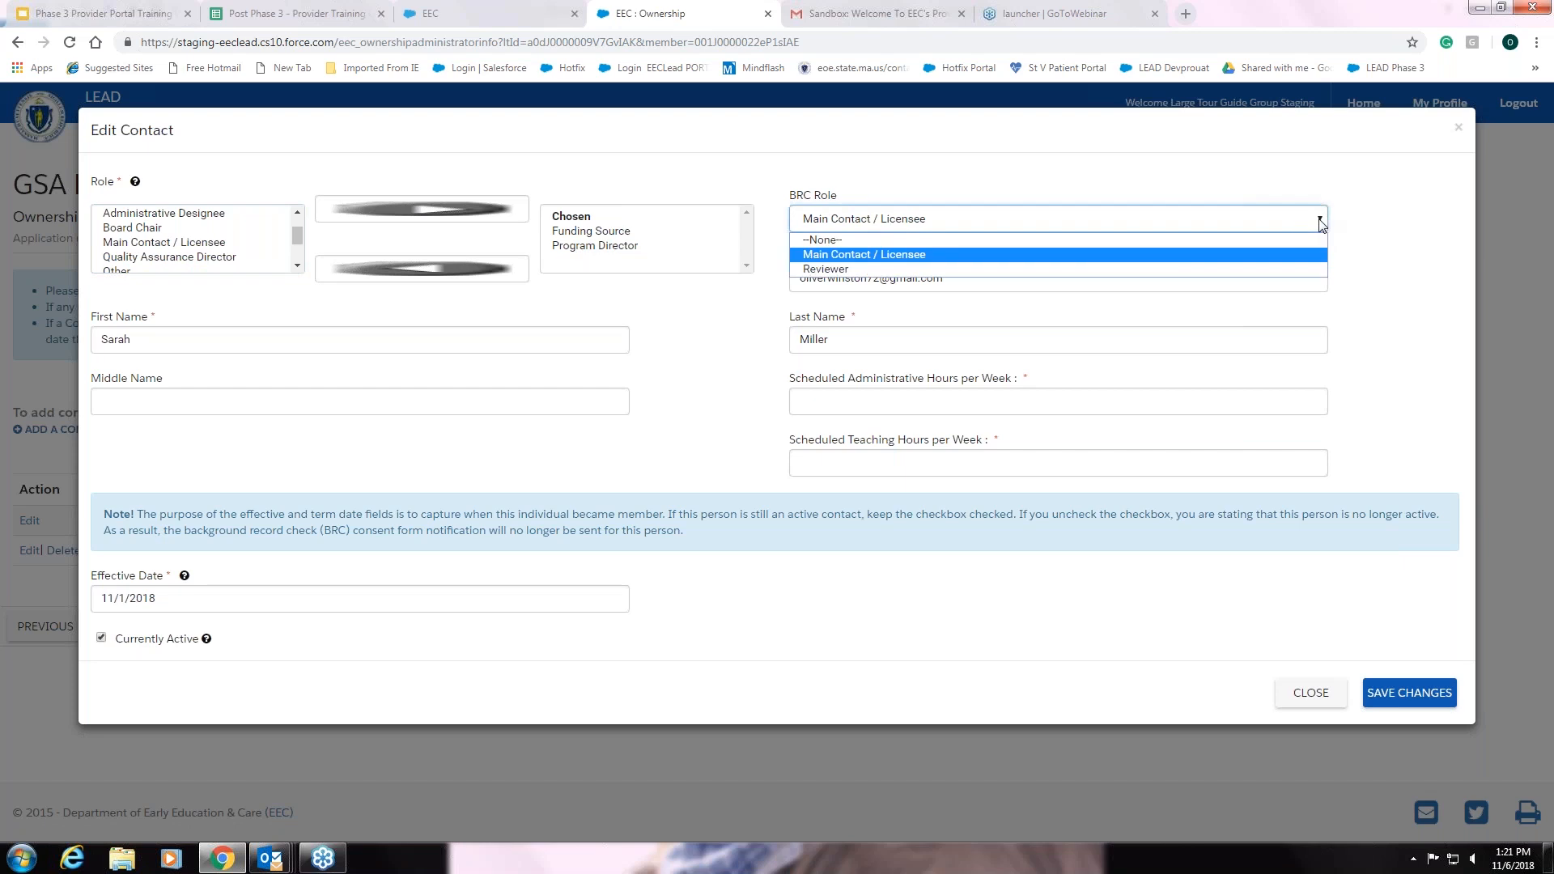
pyautogui.click(930, 243)
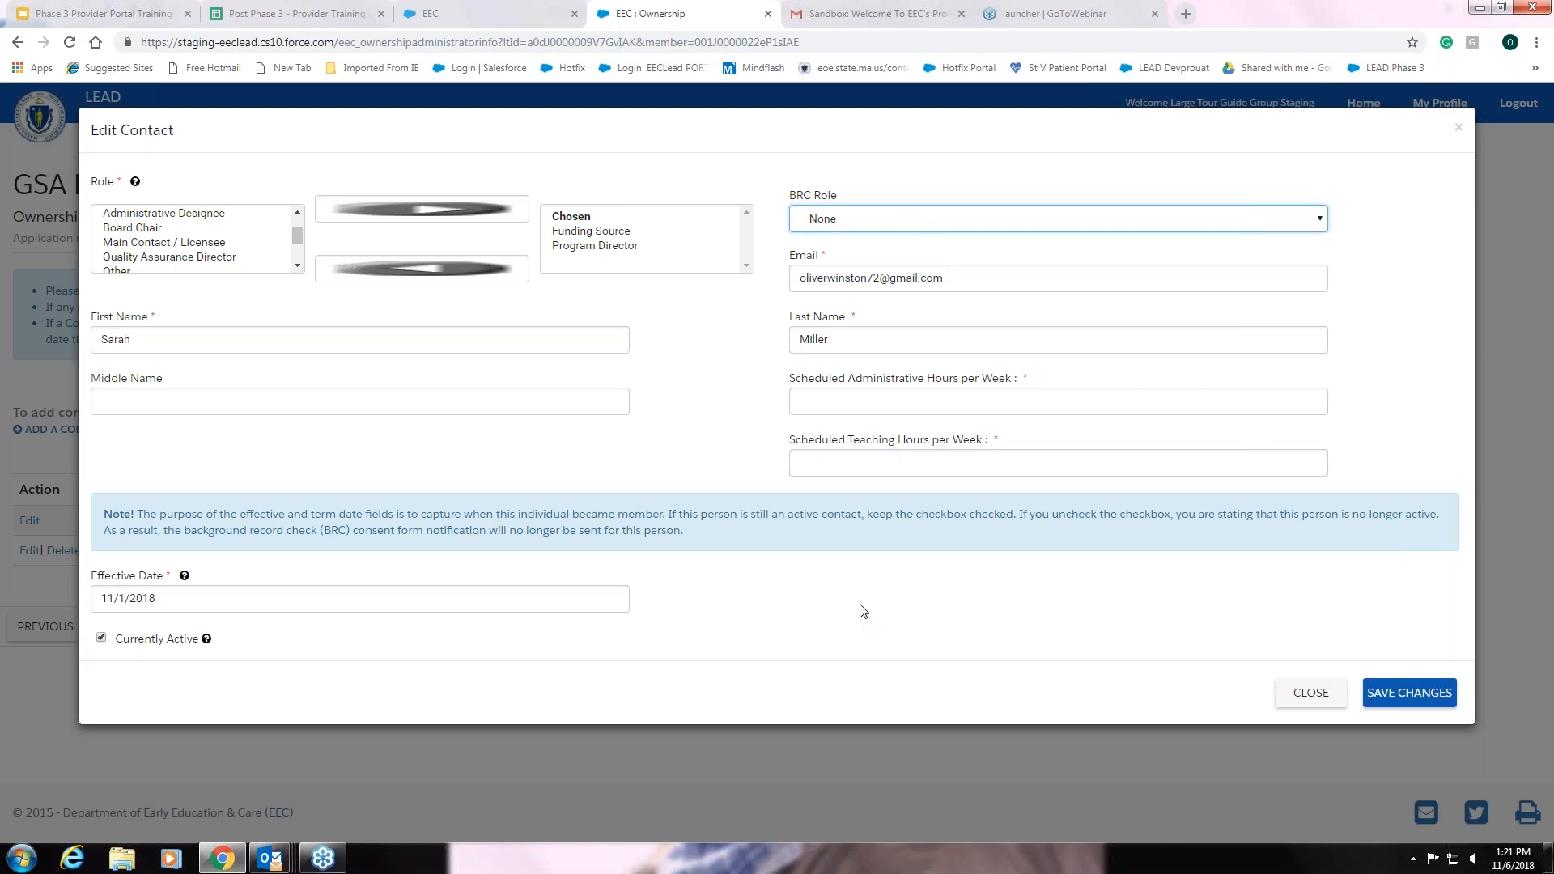
pyautogui.click(1322, 220)
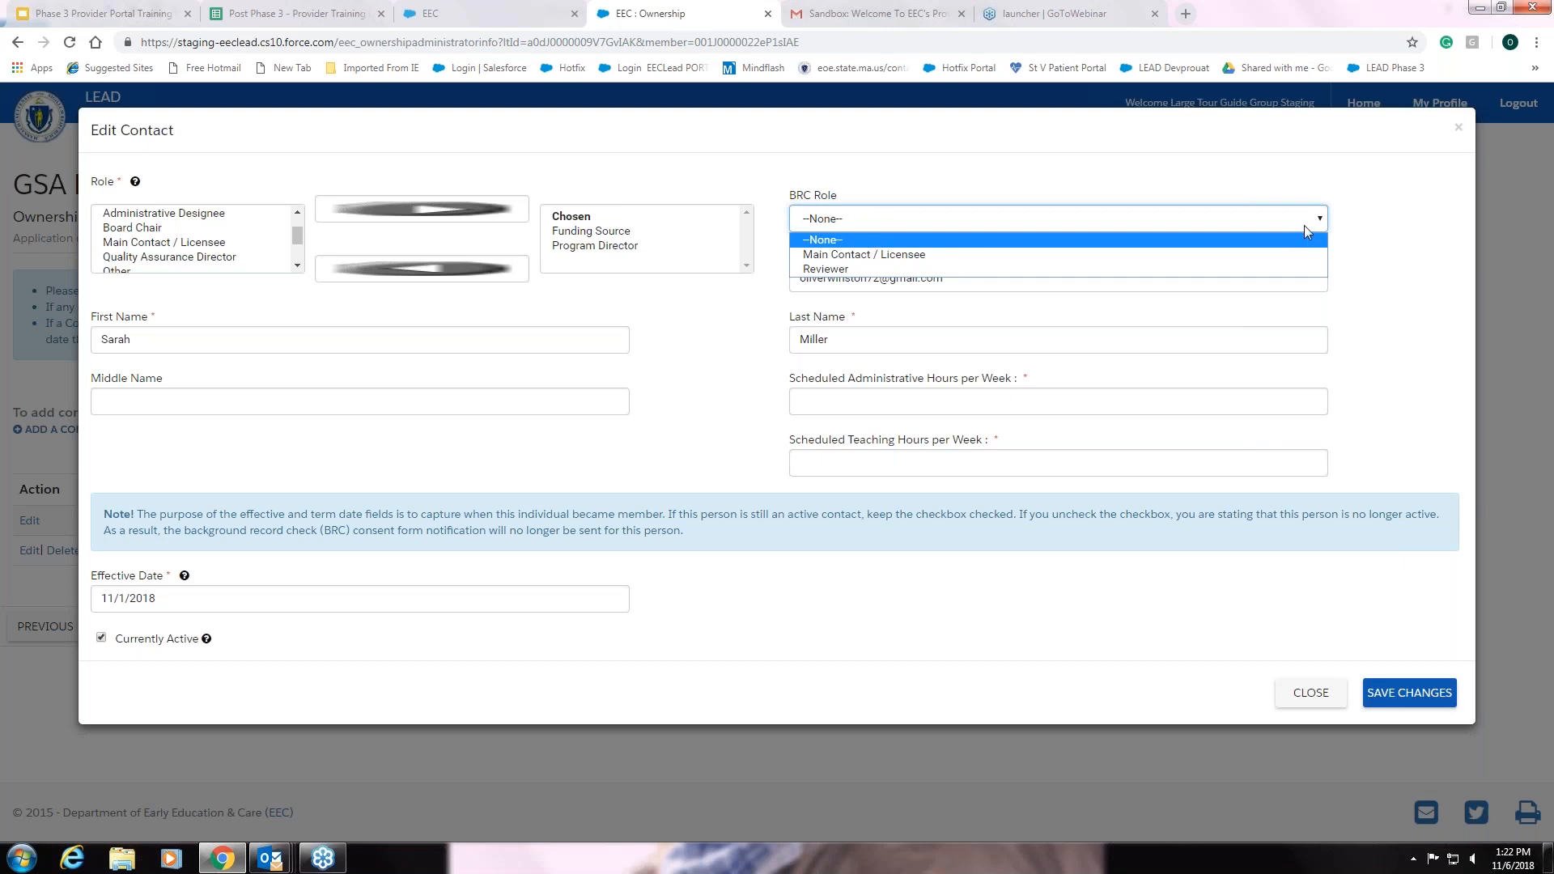
pyautogui.click(941, 242)
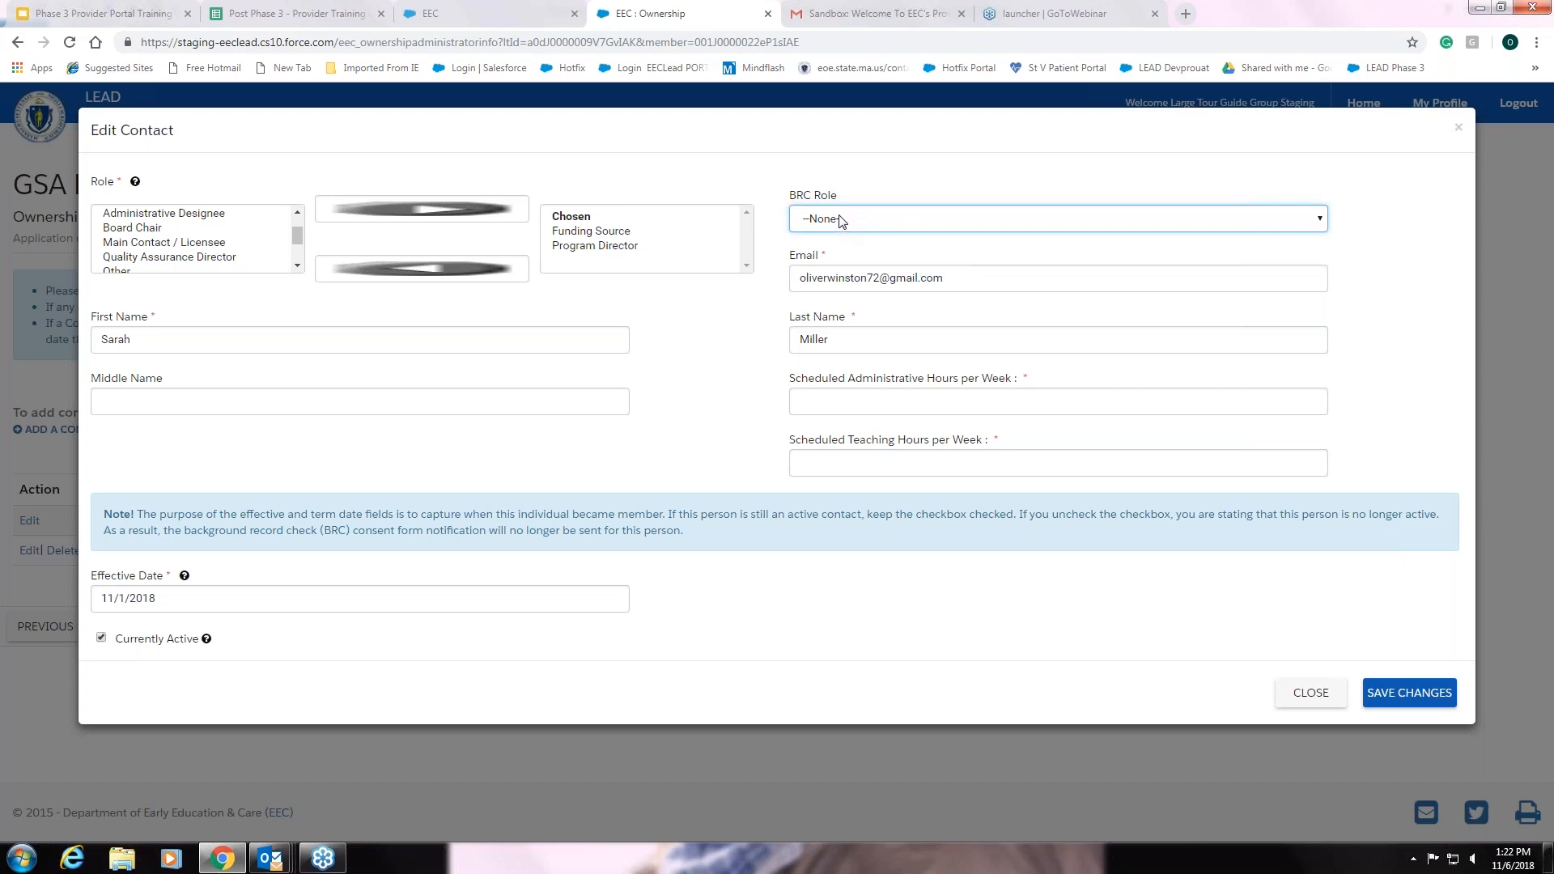
pyautogui.click(1321, 224)
pyautogui.click(1290, 255)
# Enter 3 for both scheduled administrative hours and scheduled teaching hours per week
pyautogui.click(826, 395)
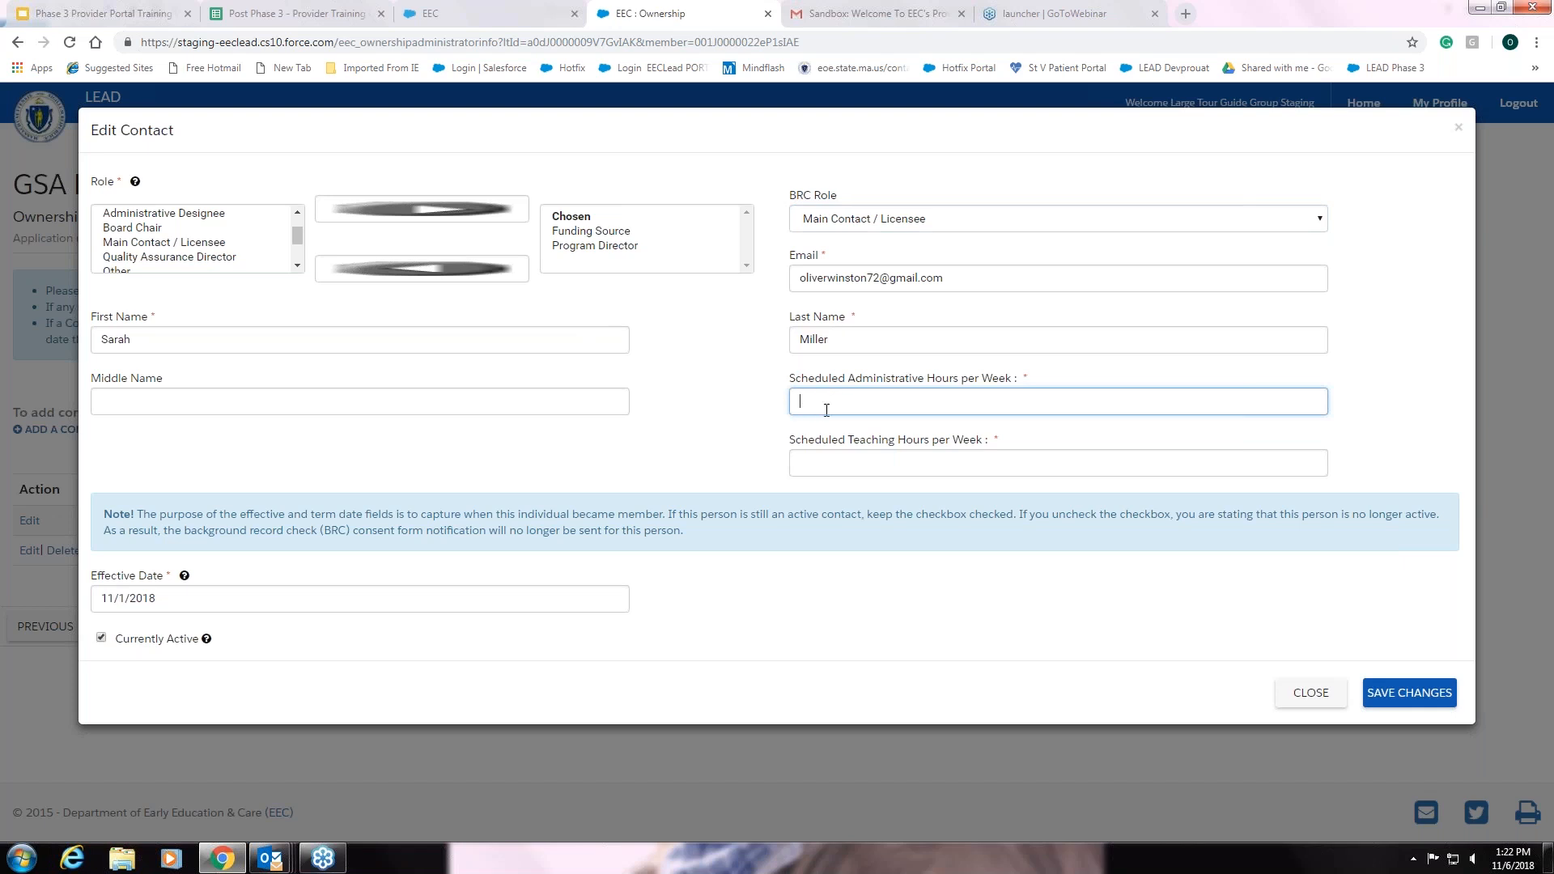
pyautogui.write('3')
pyautogui.click(861, 458)
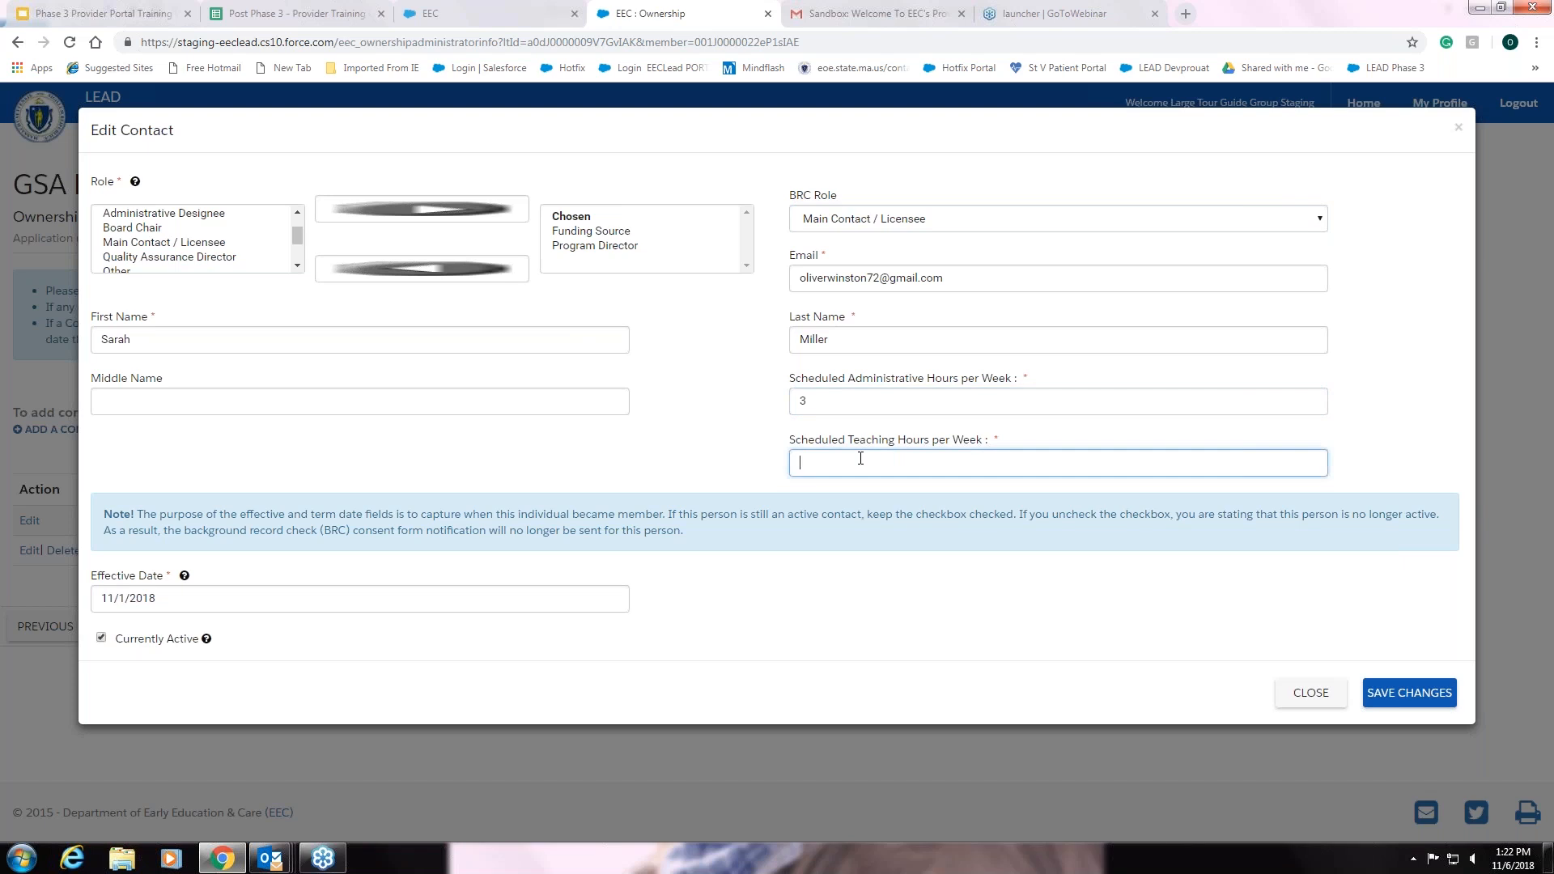
pyautogui.write('3')
pyautogui.click(904, 573)
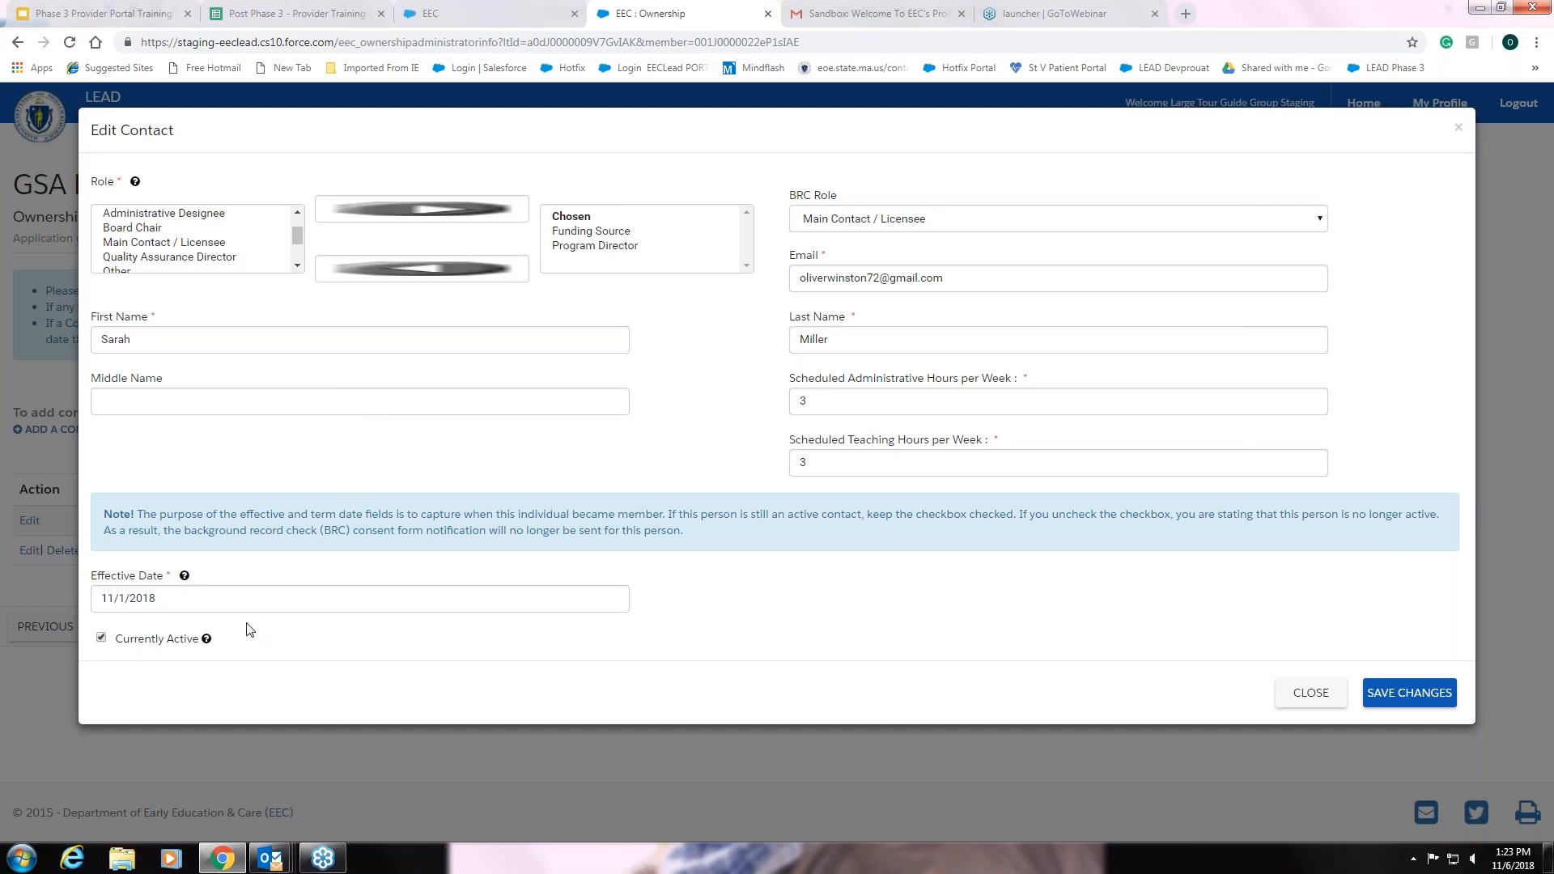
# Mark the contact inactive with a term date of 10/31/2018
pyautogui.click(101, 639)
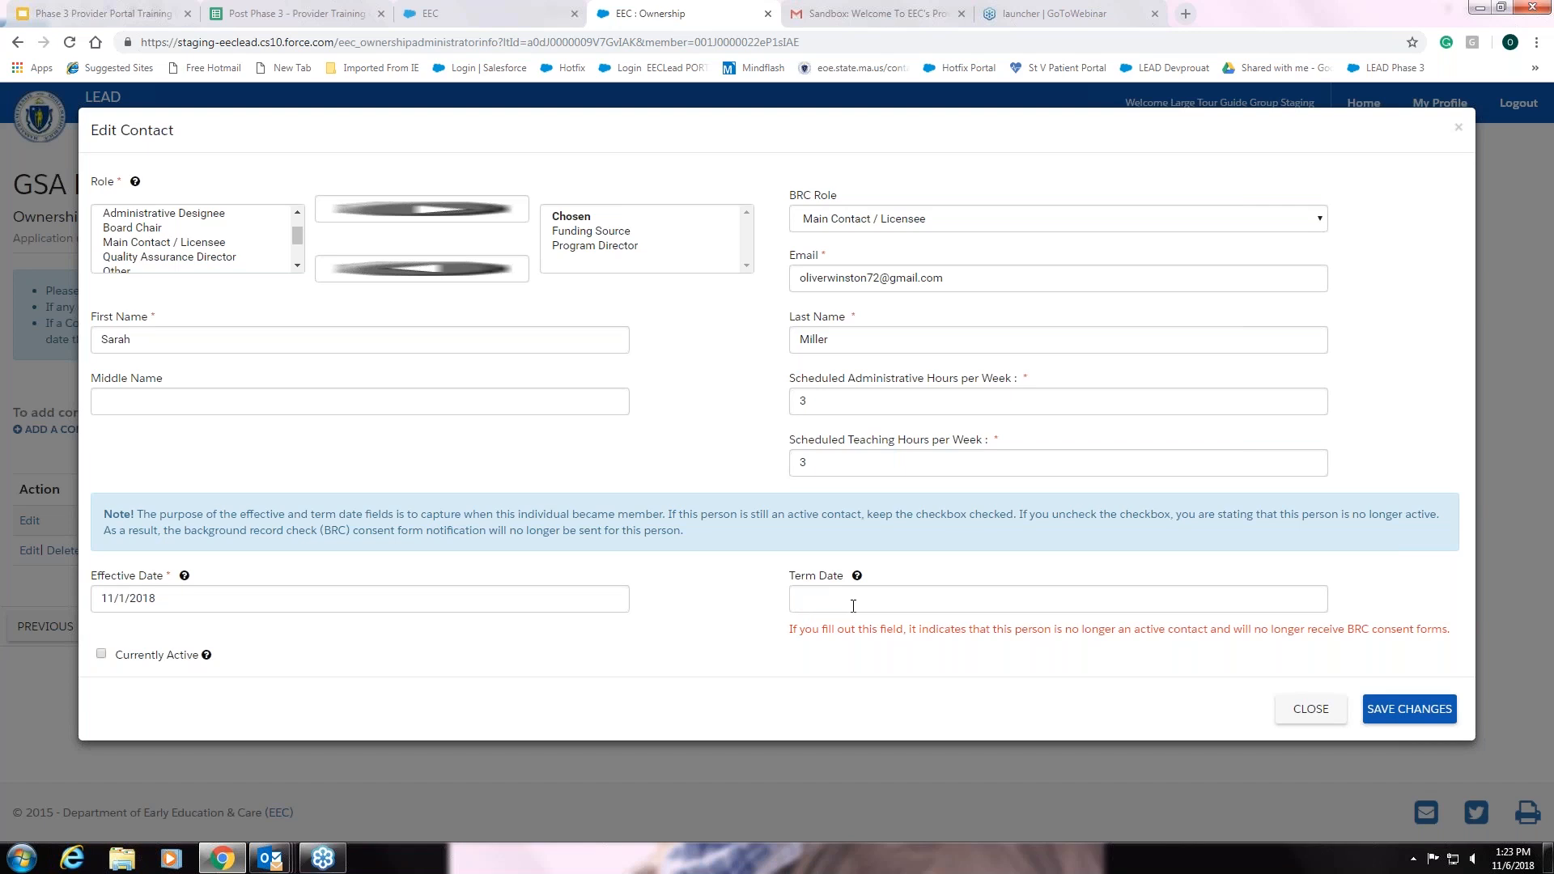
pyautogui.click(853, 606)
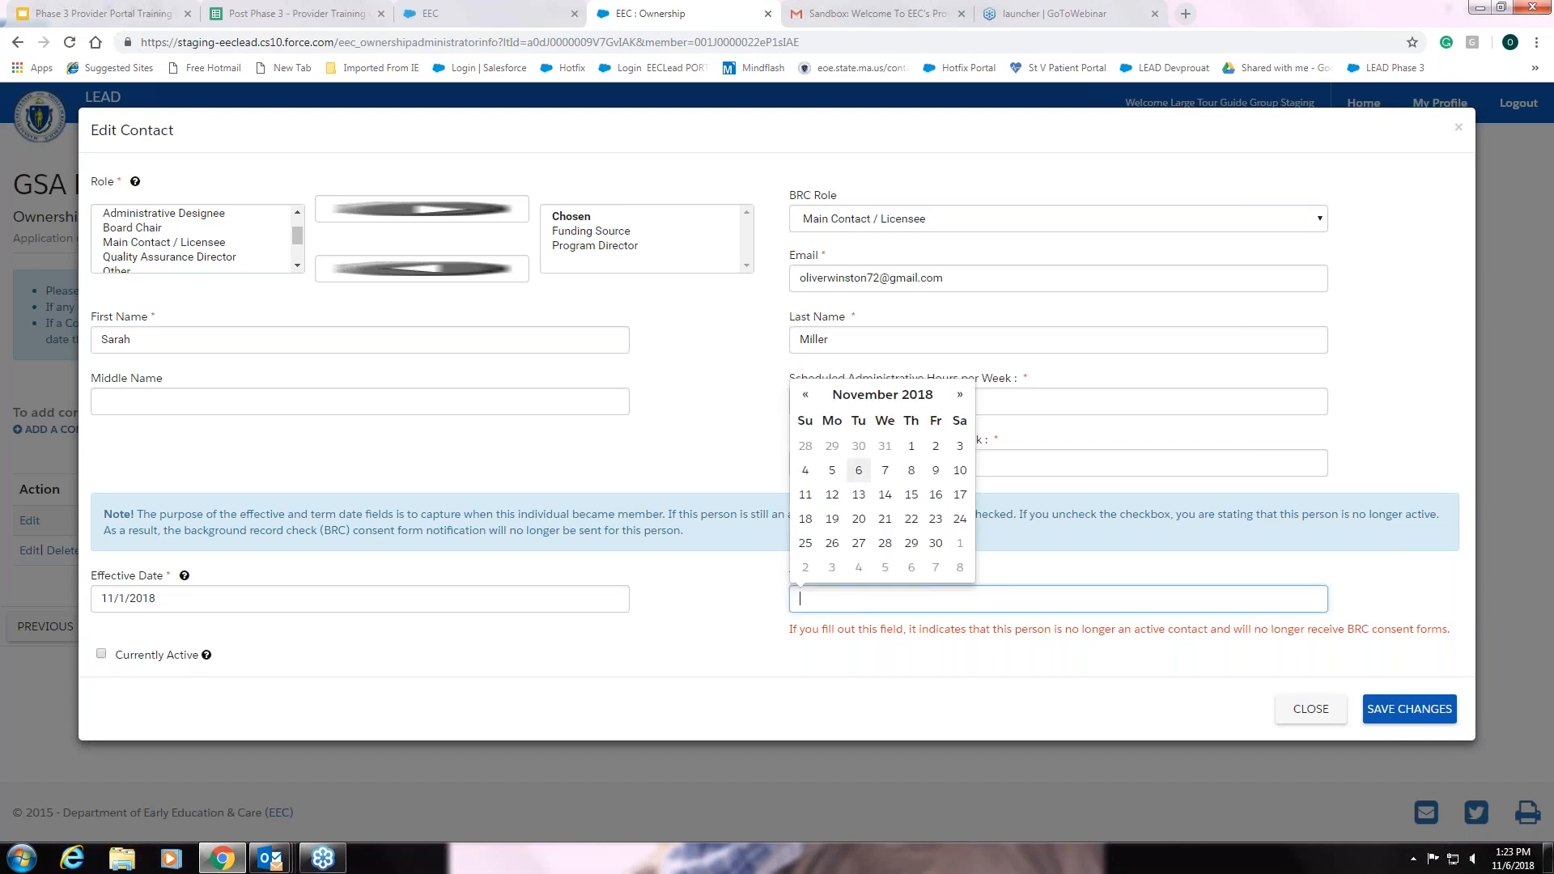
pyautogui.click(884, 450)
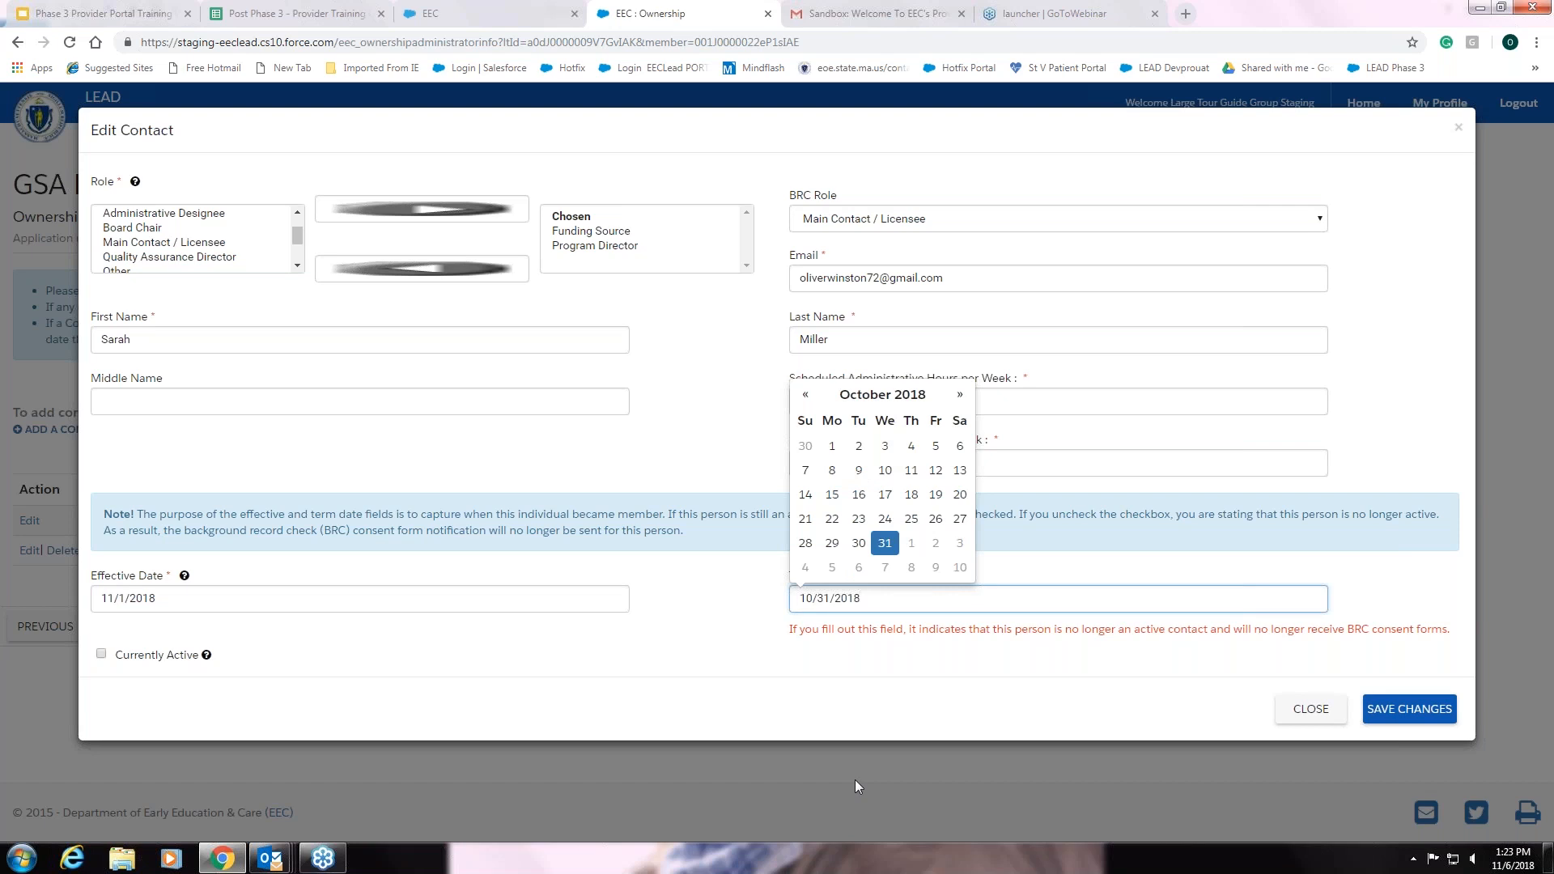
pyautogui.click(872, 726)
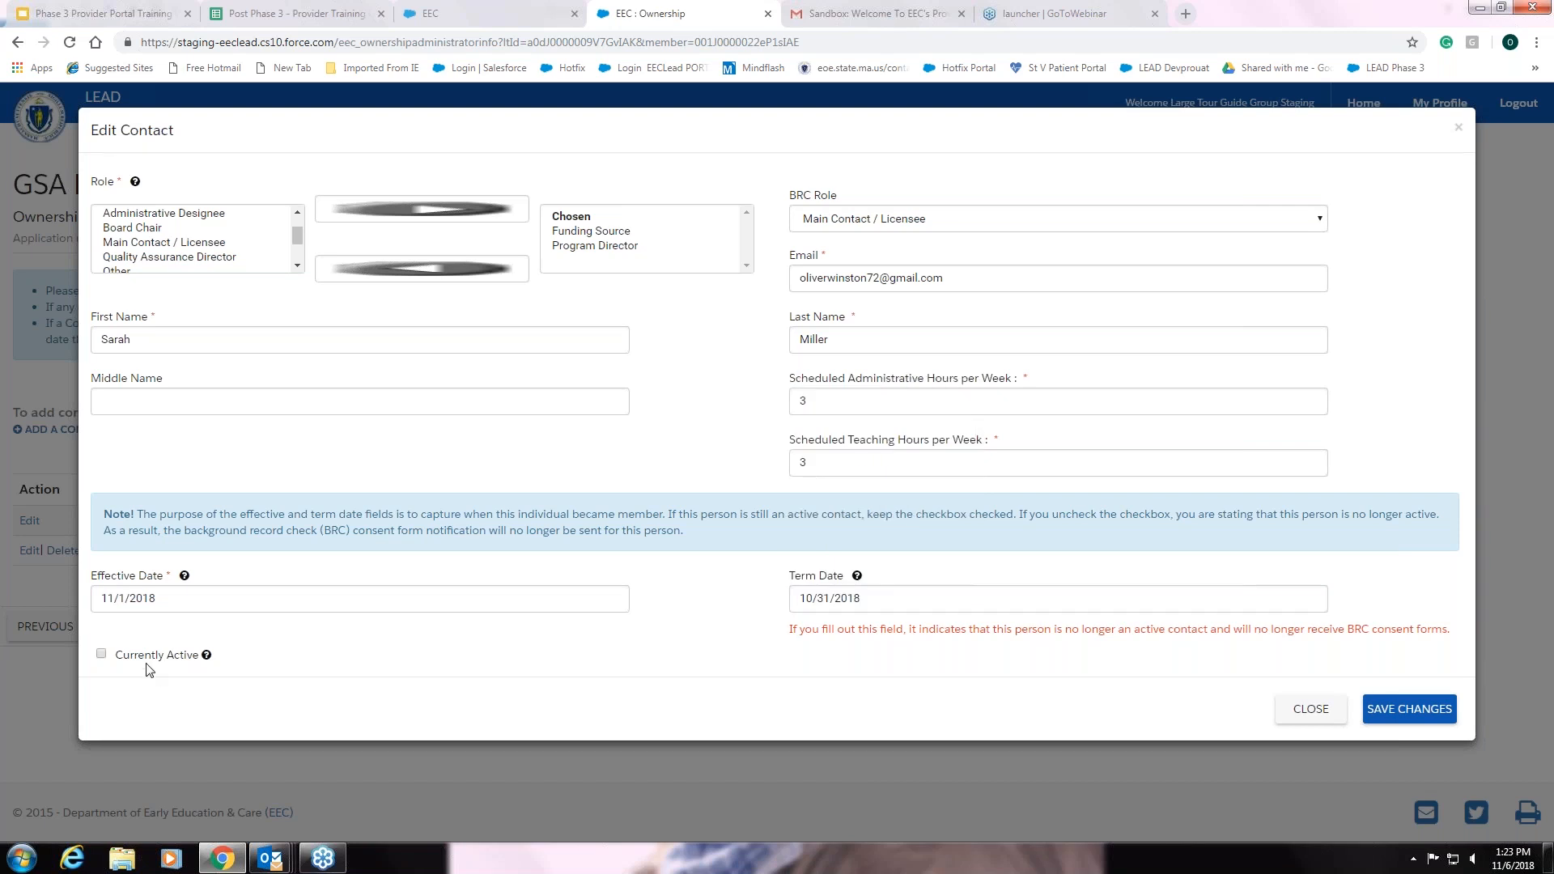
# Clear the term date, make the contact currently active again, and save the changes
pyautogui.click(101, 656)
pyautogui.click(102, 656)
pyautogui.moveTo(895, 601); pyautogui.dragTo(771, 603)
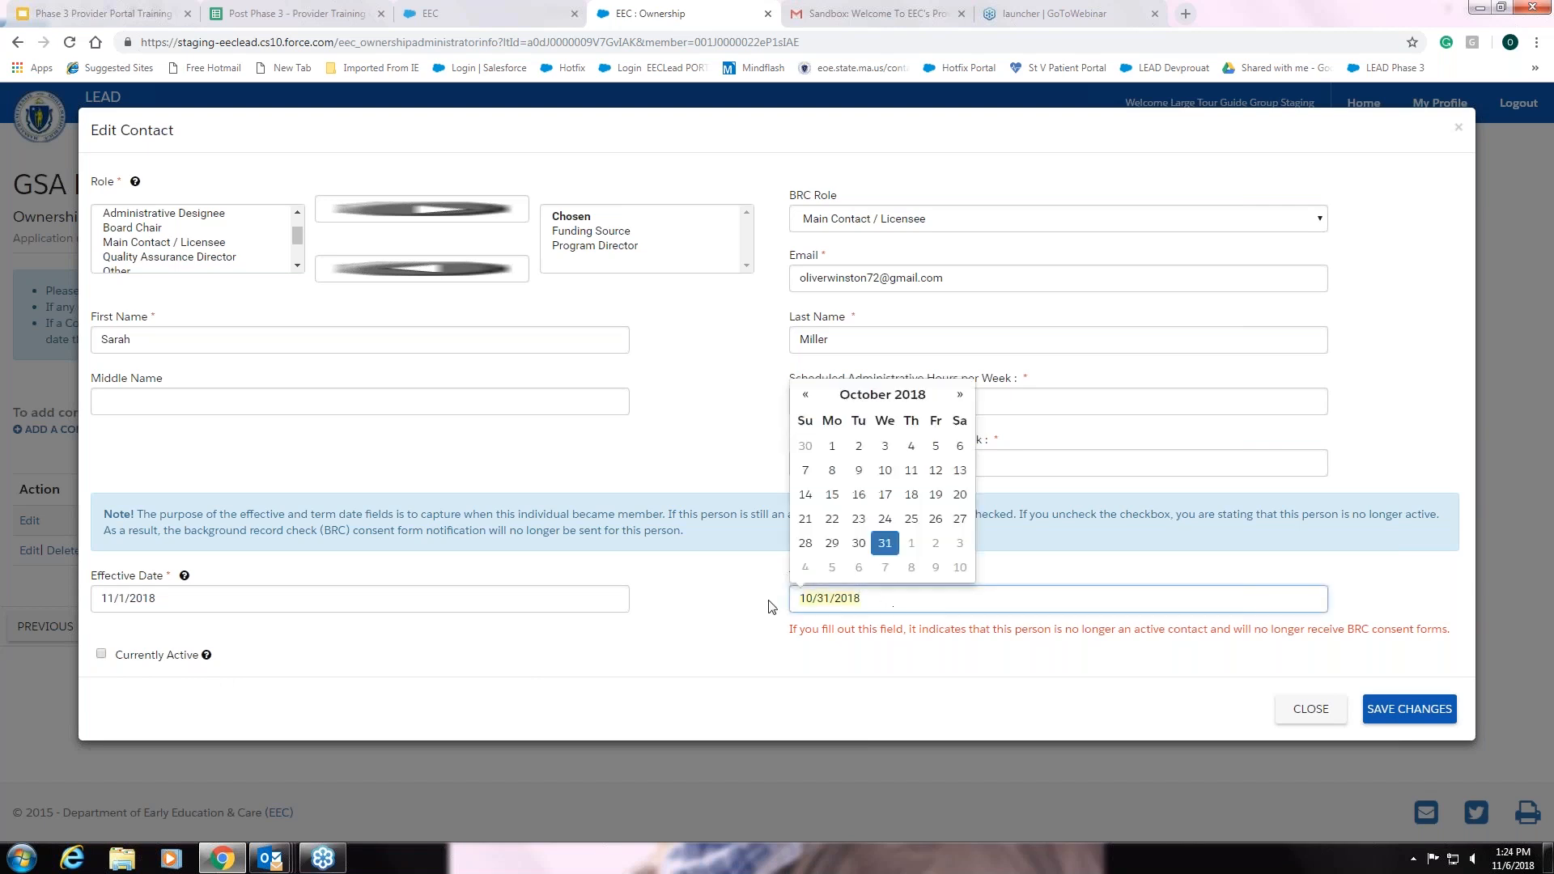
pyautogui.press('BackSpace')
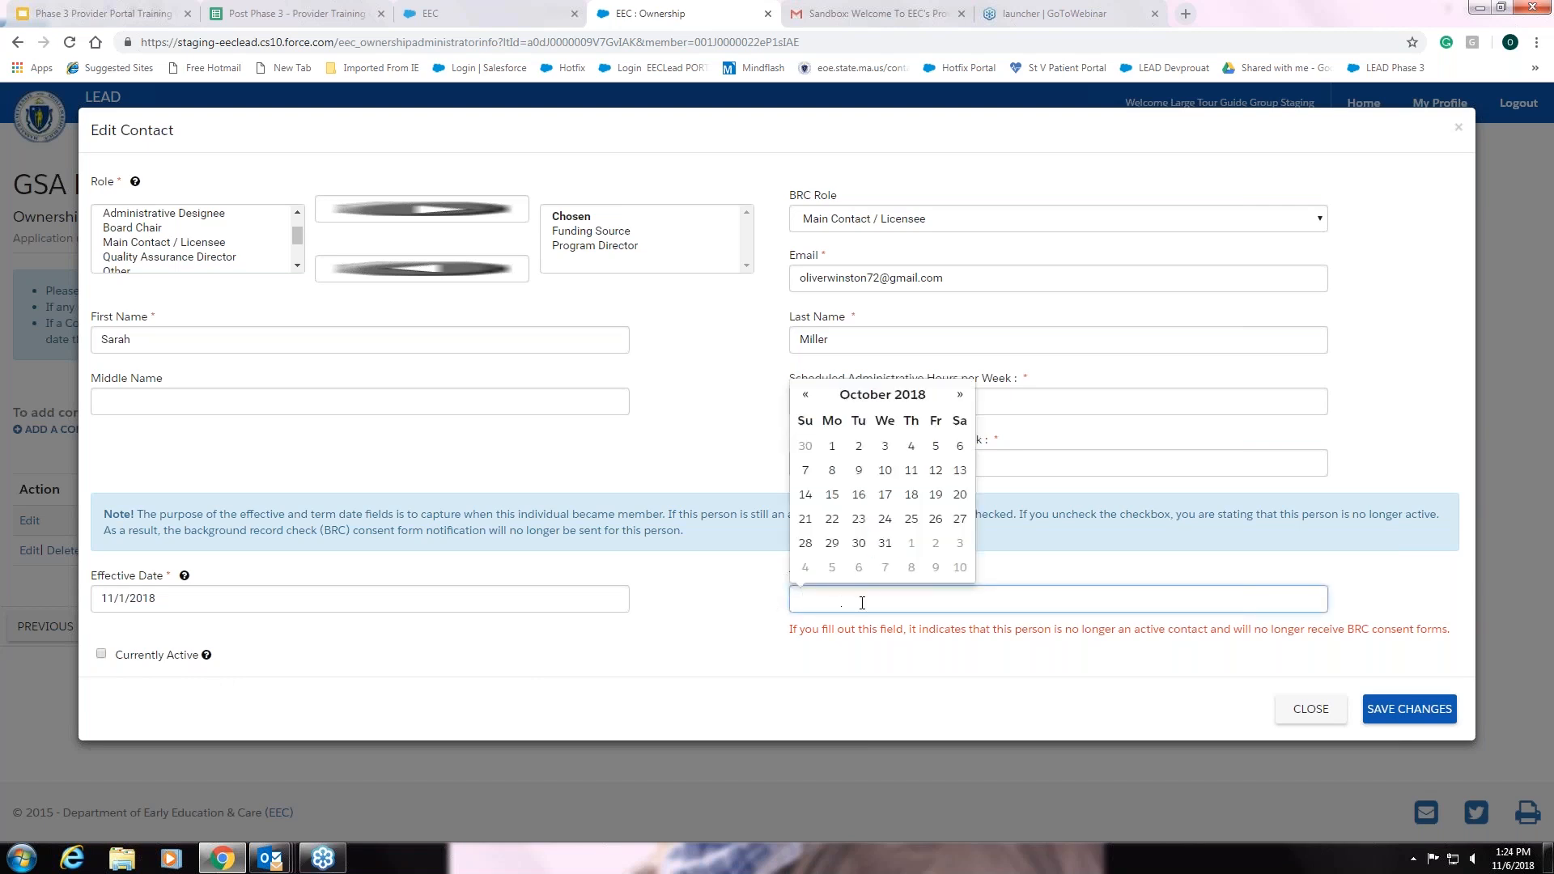
pyautogui.click(693, 676)
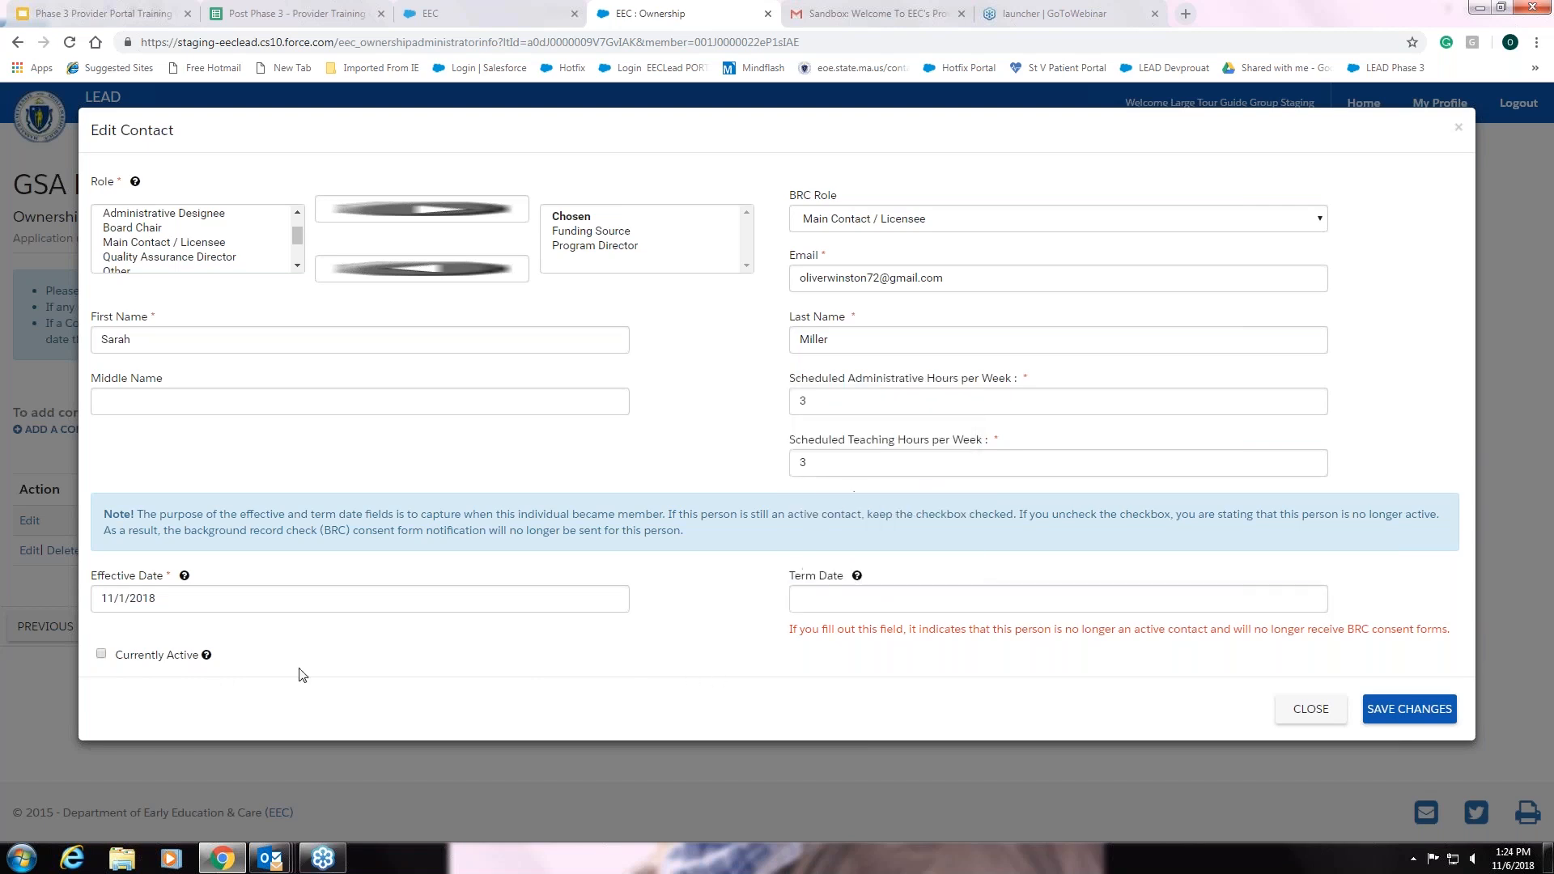
pyautogui.click(101, 655)
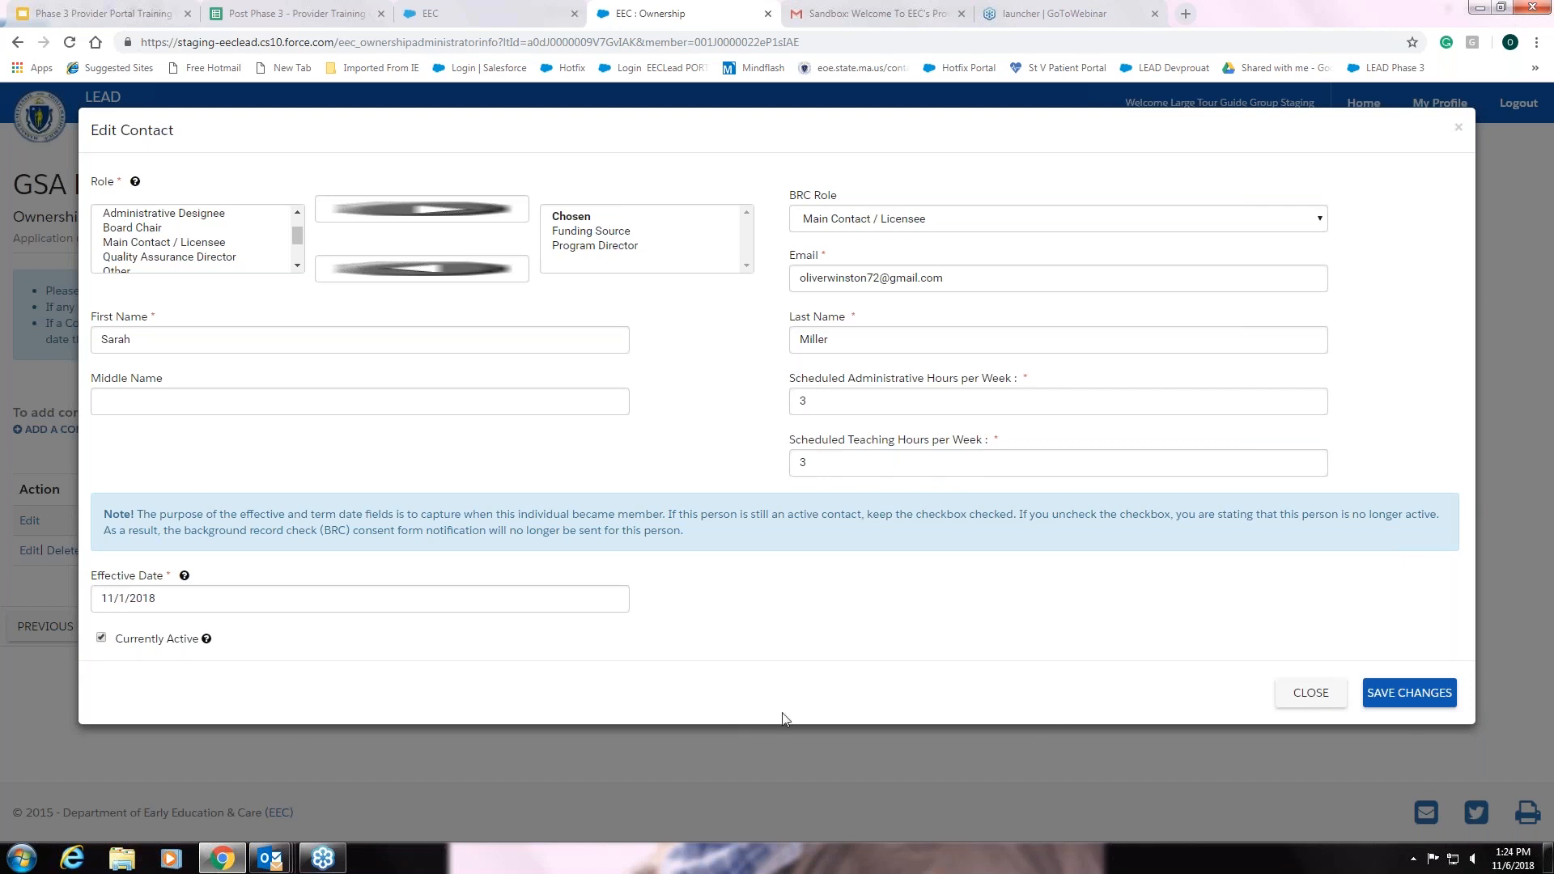
pyautogui.click(1404, 702)
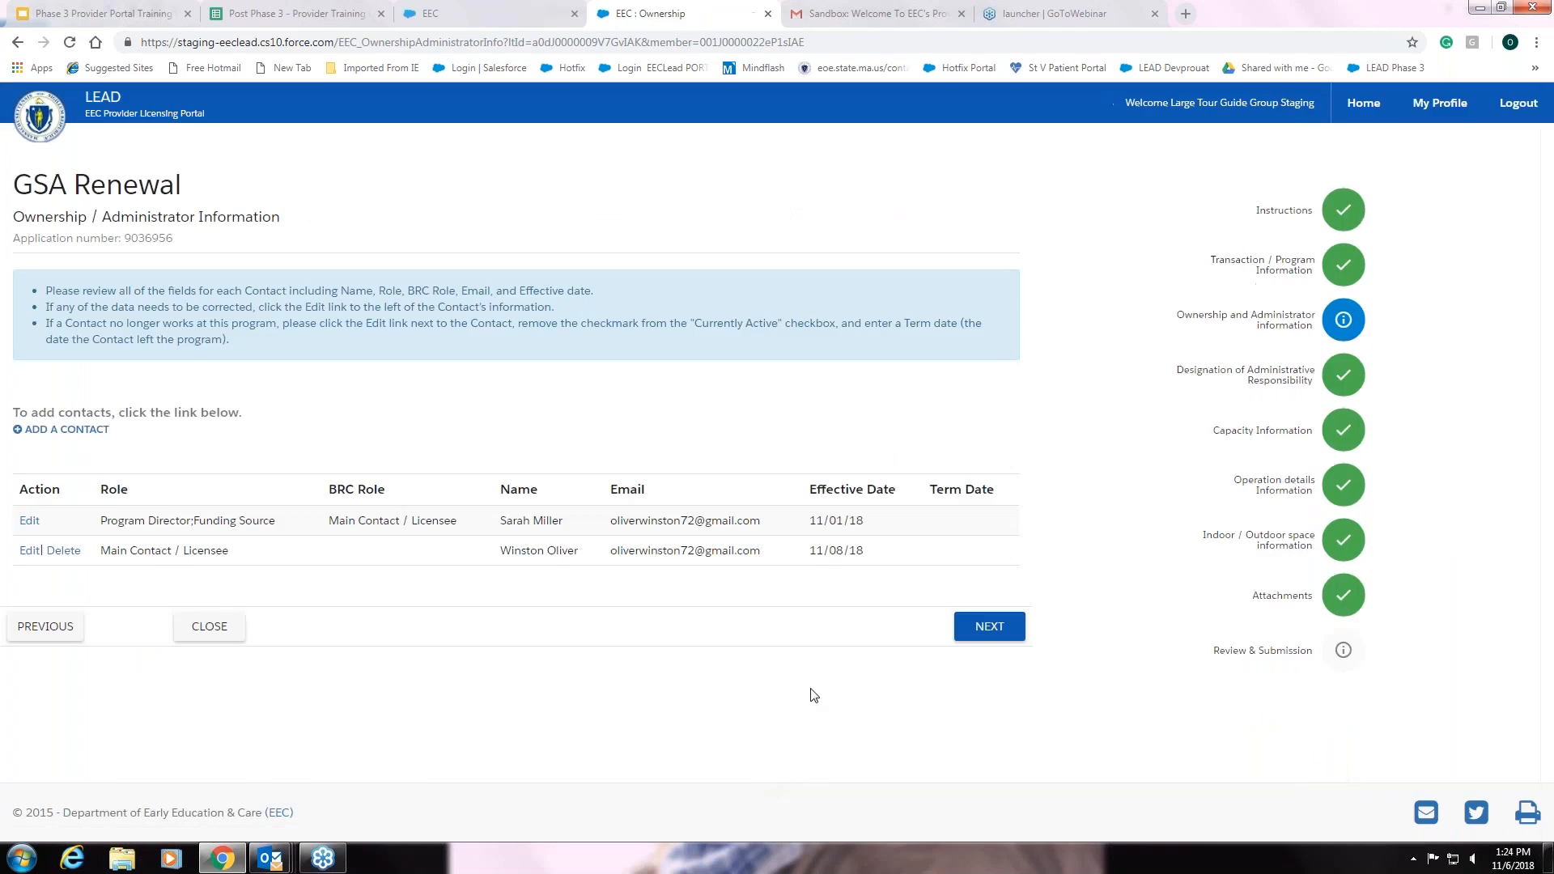
# Continue to the administrative responsibility step and look over its entries
pyautogui.click(995, 629)
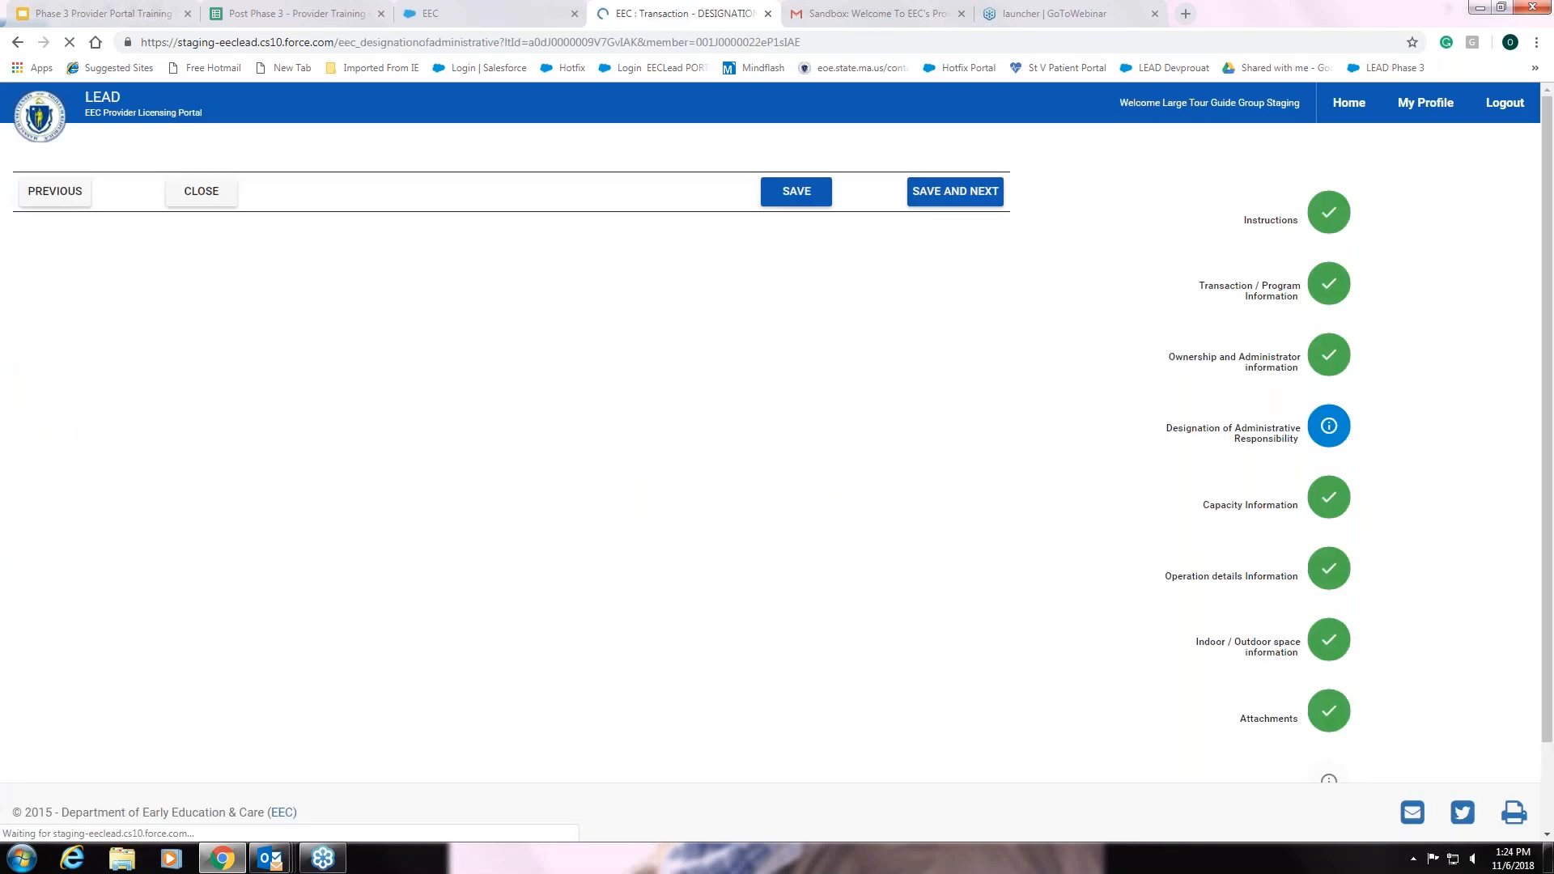
pyautogui.scroll(-2, 1109, 597)
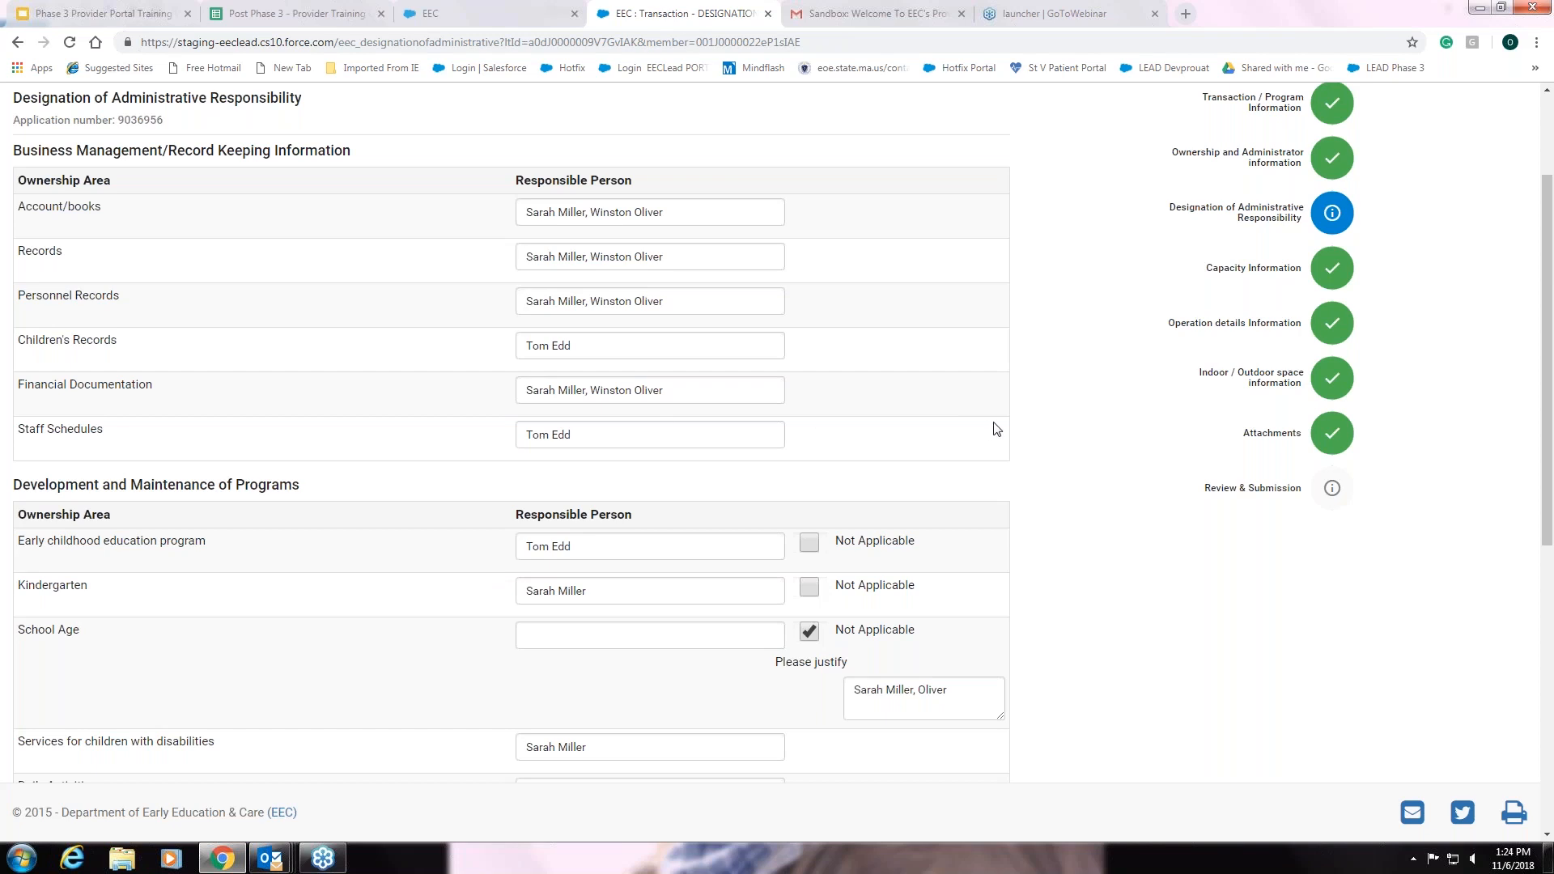
pyautogui.scroll(1, 964, 416)
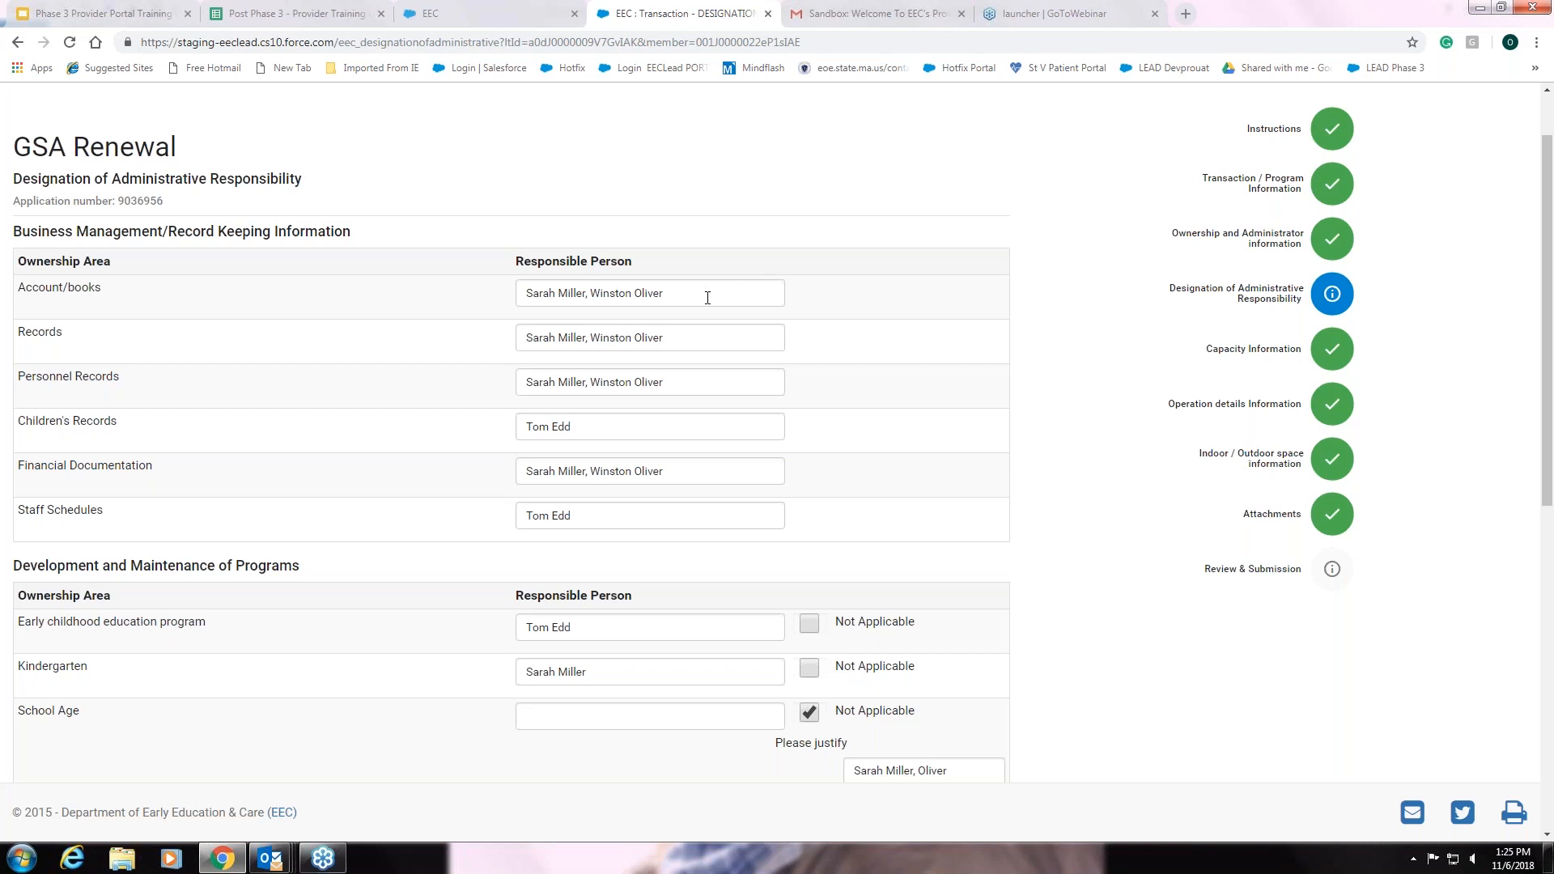
# Append a second responsible person's name to Staff Schedules, then save and continue
pyautogui.click(584, 516)
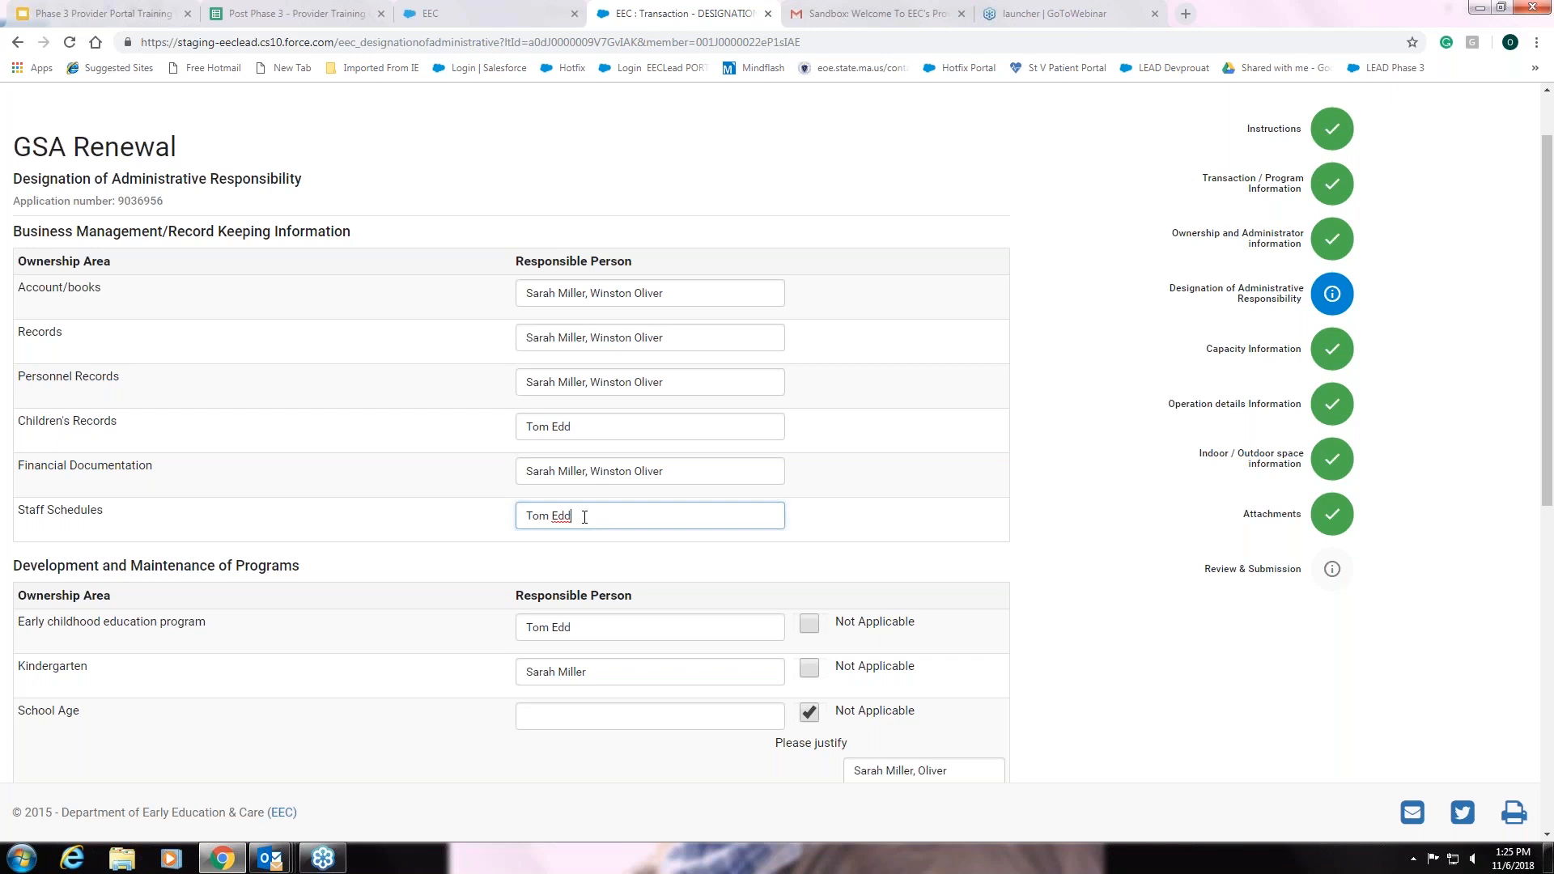
pyautogui.click(1109, 565)
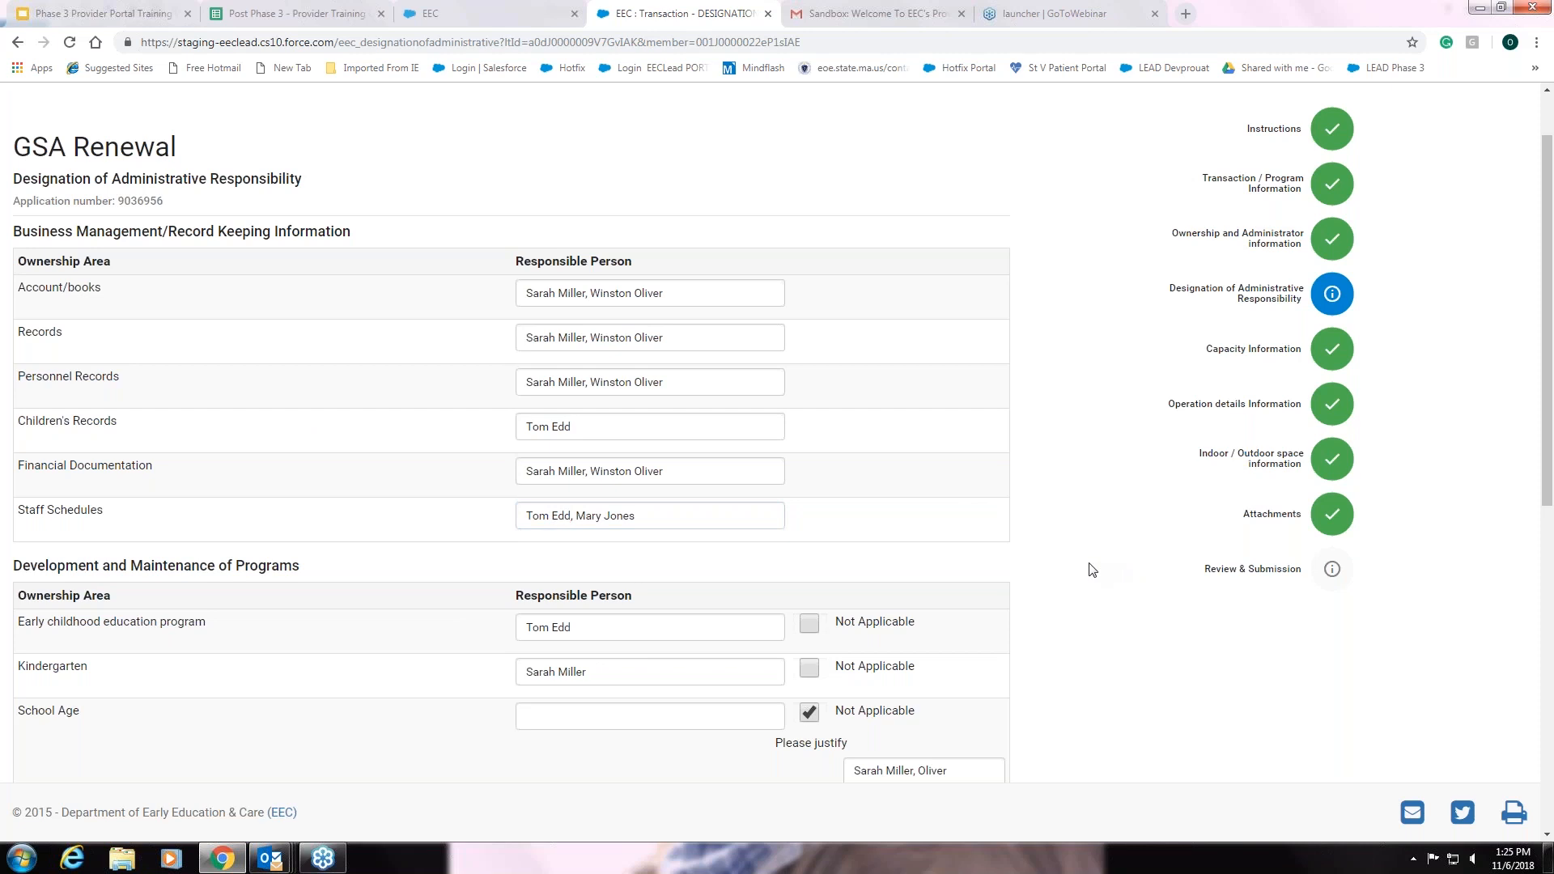
pyautogui.scroll(-7, 1092, 569)
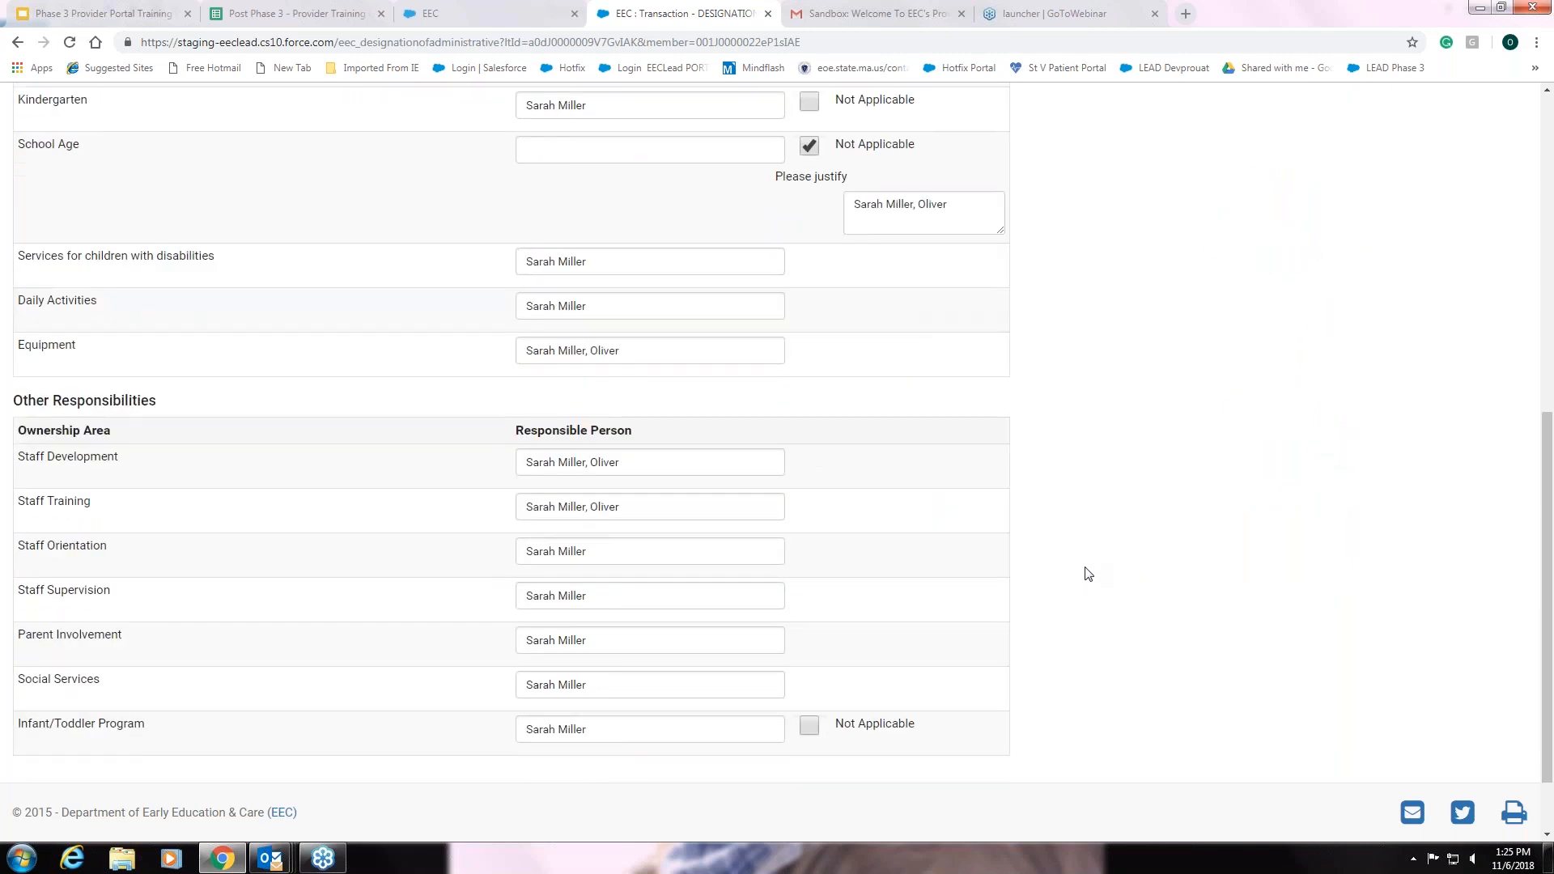
pyautogui.scroll(-1, 1088, 574)
pyautogui.click(951, 717)
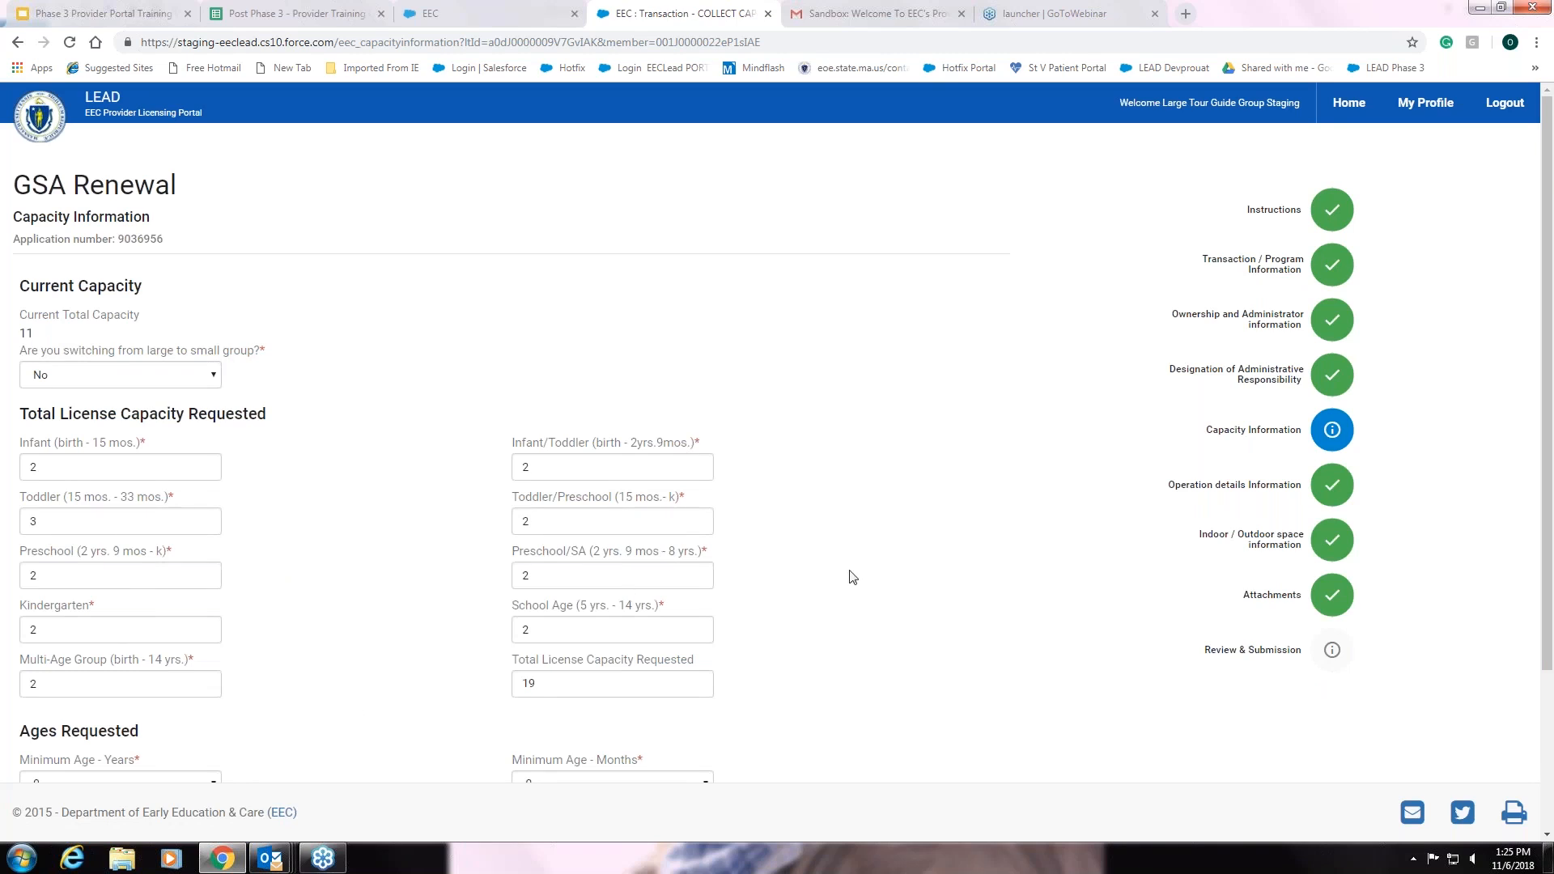
# Save the Capacity Information unchanged (current capacity 11, requested 19) and continue
pyautogui.scroll(-3, 852, 580)
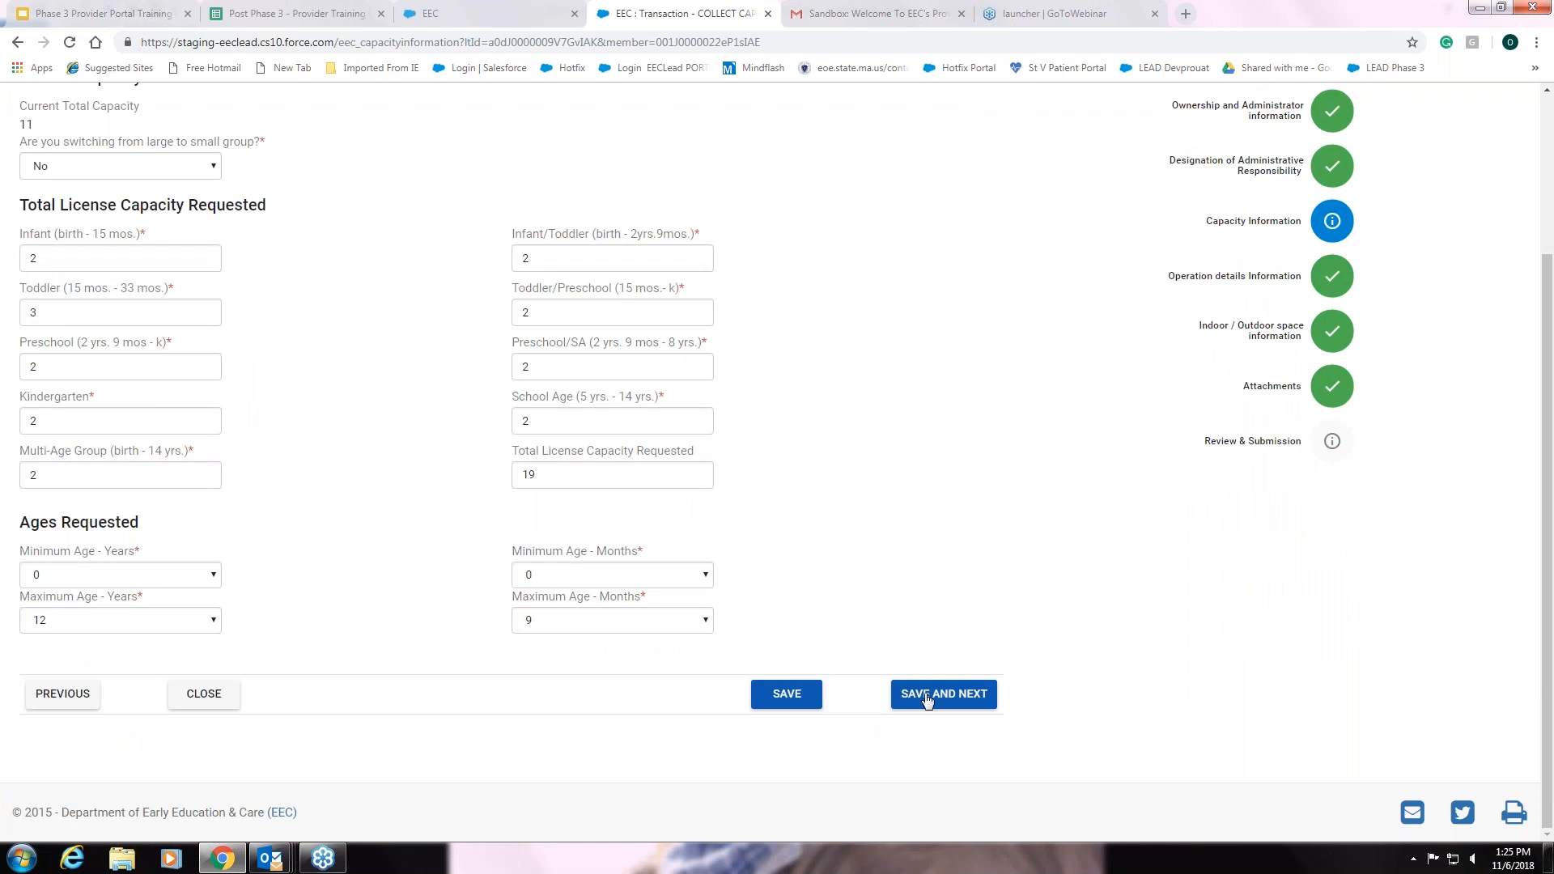
pyautogui.click(930, 696)
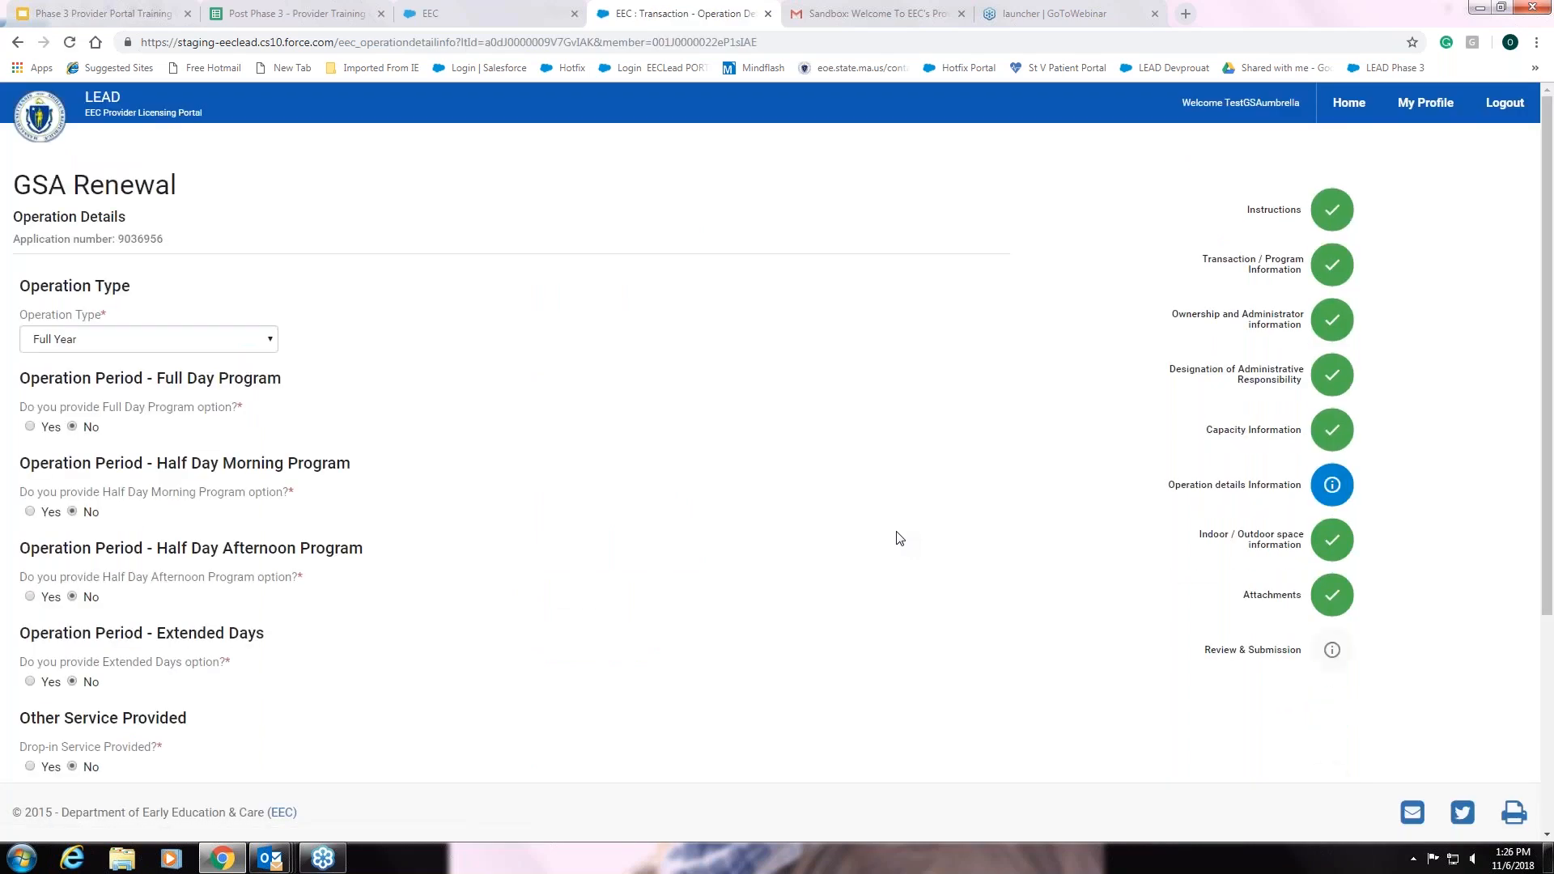
# Answer Yes to Full Day Program and select Tuesday through Thursday
pyautogui.scroll(-1, 899, 538)
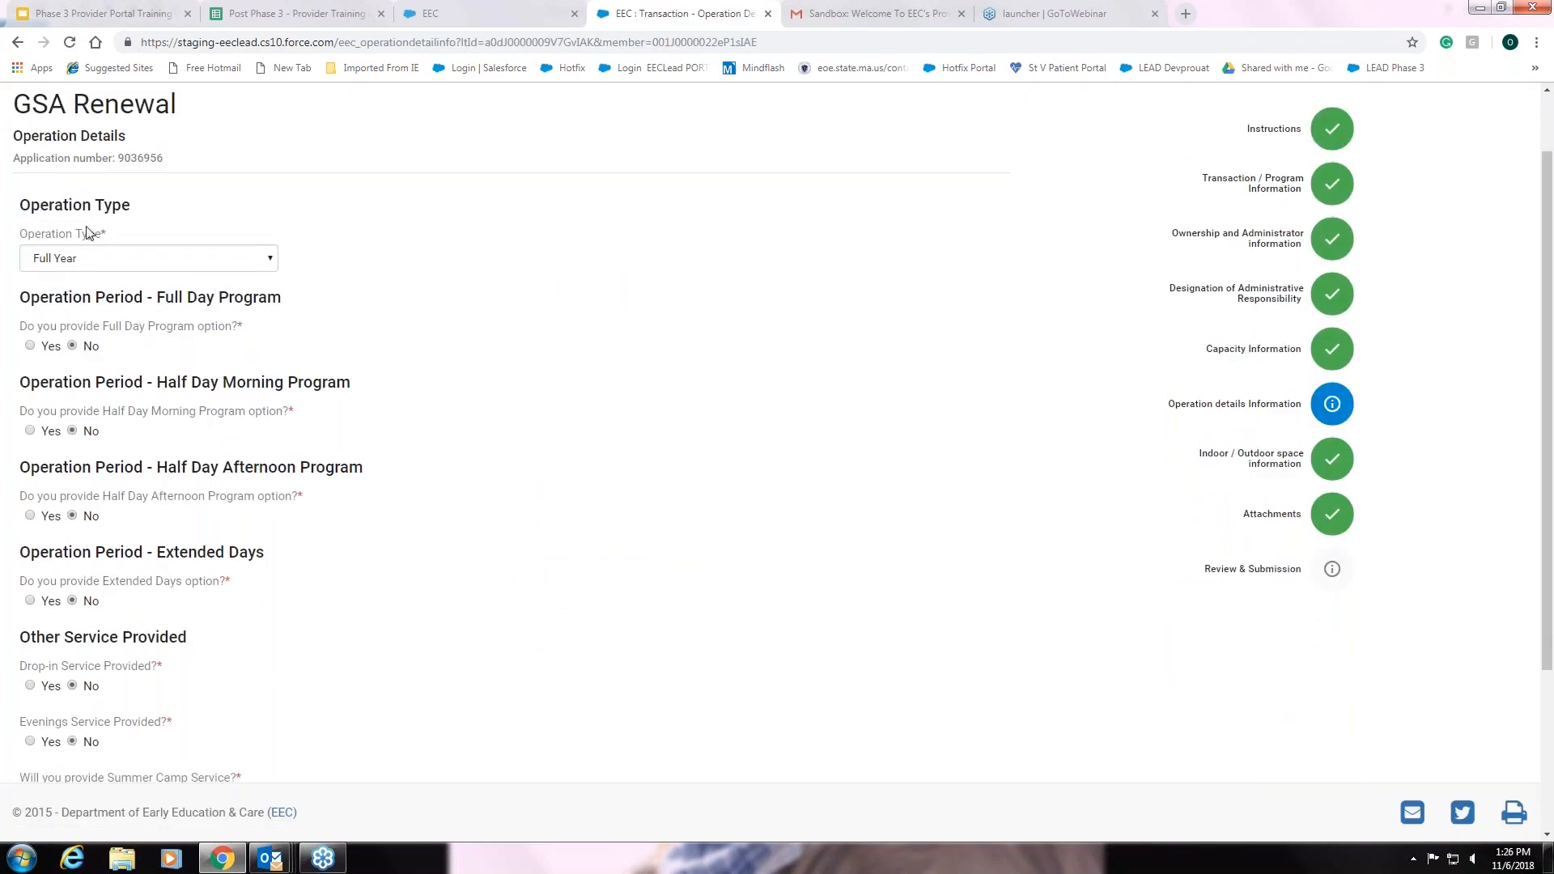
pyautogui.click(269, 261)
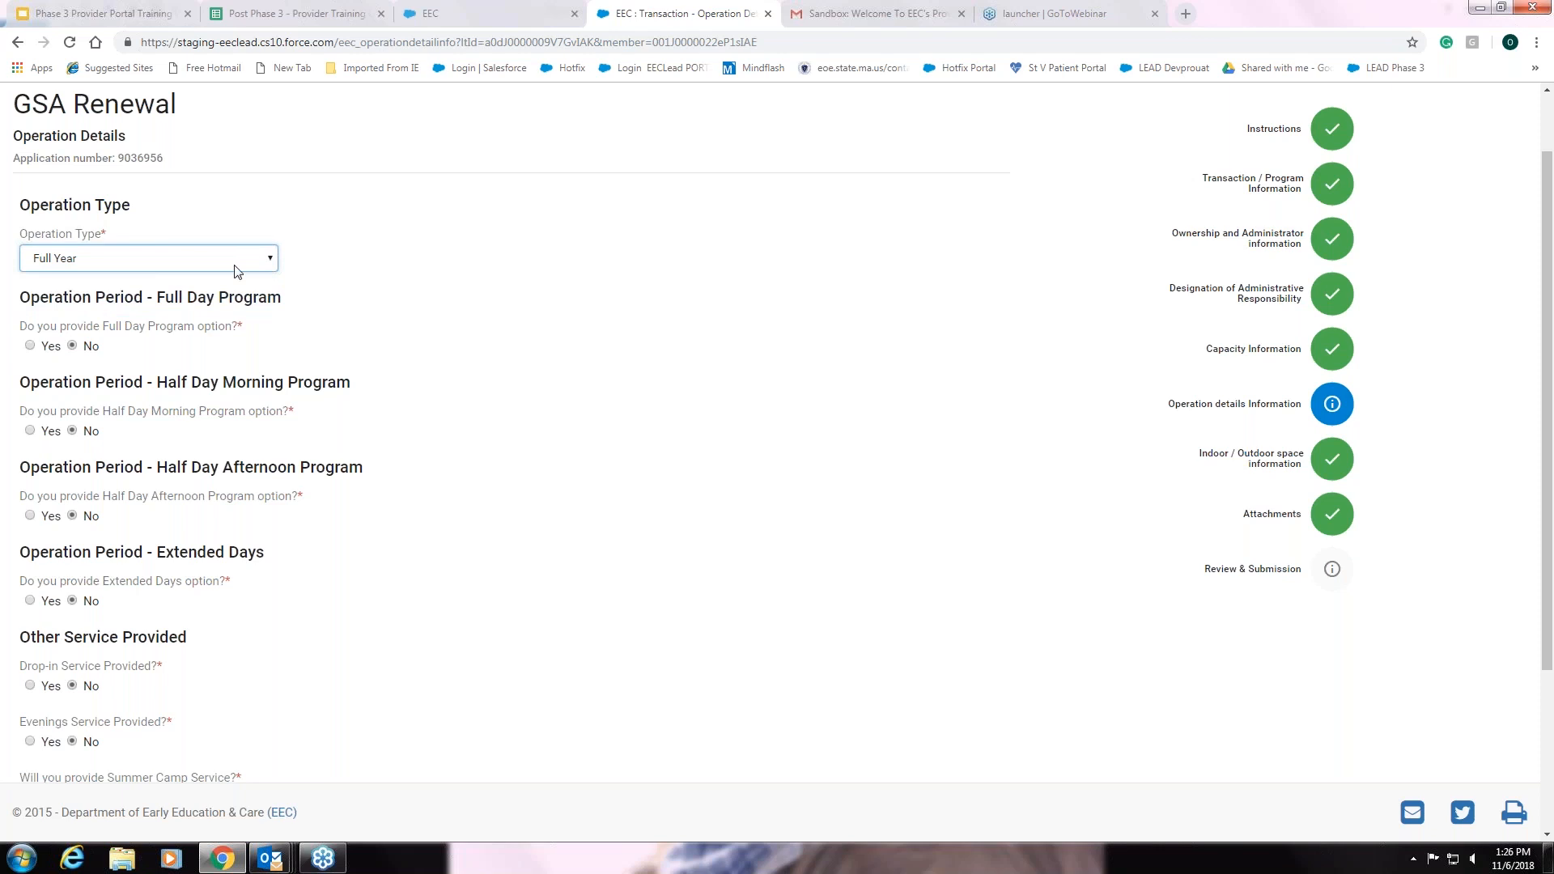
pyautogui.click(30, 347)
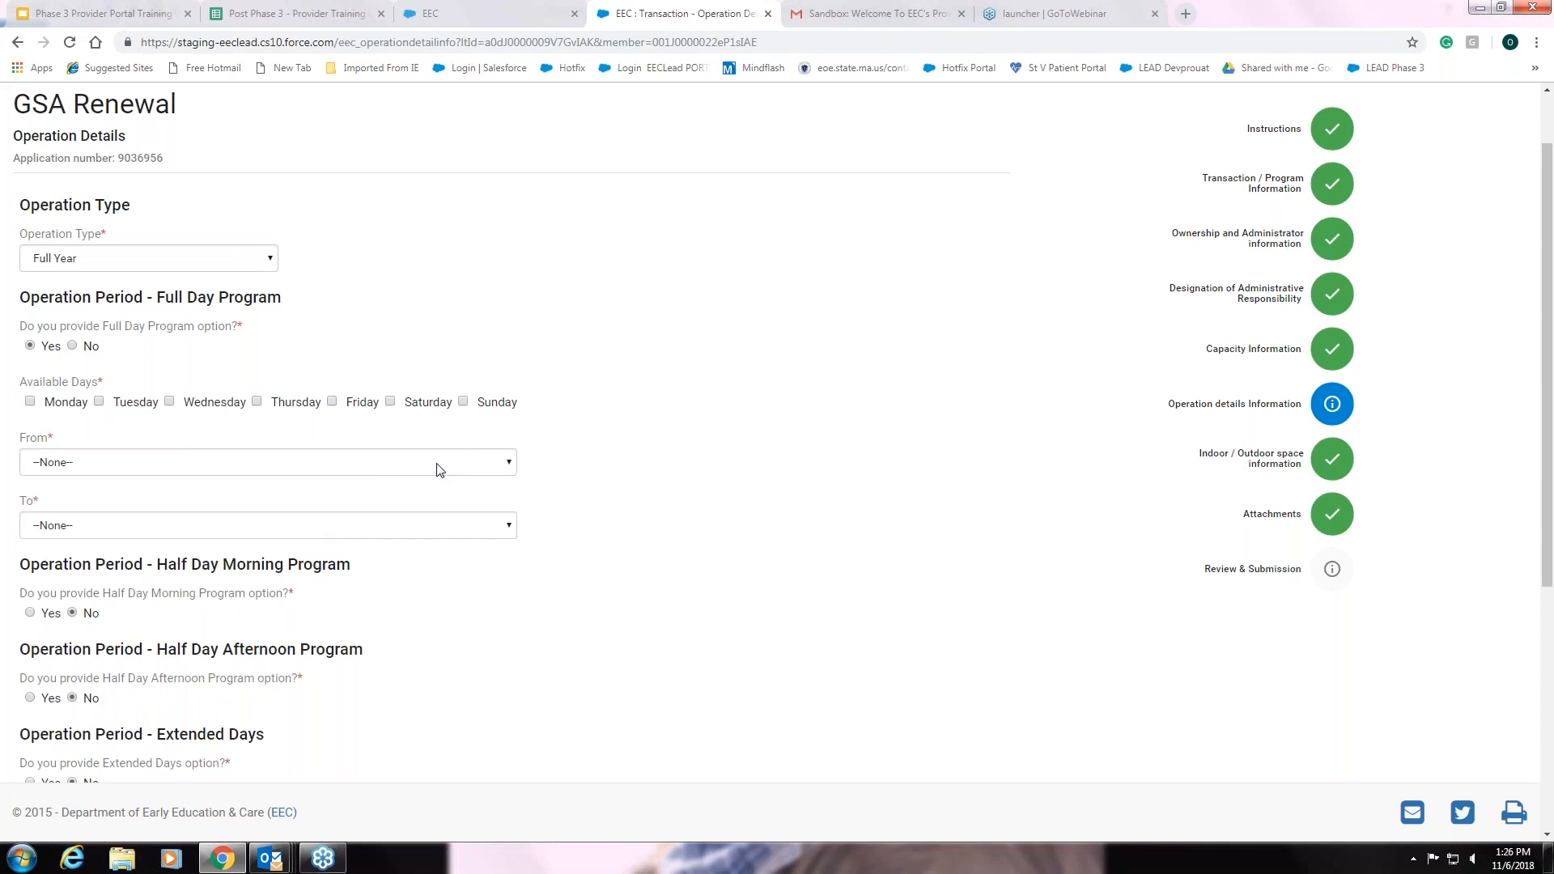
pyautogui.click(170, 402)
# Set the full-day hours from 7:15 AM to 12:15 PM
pyautogui.click(483, 463)
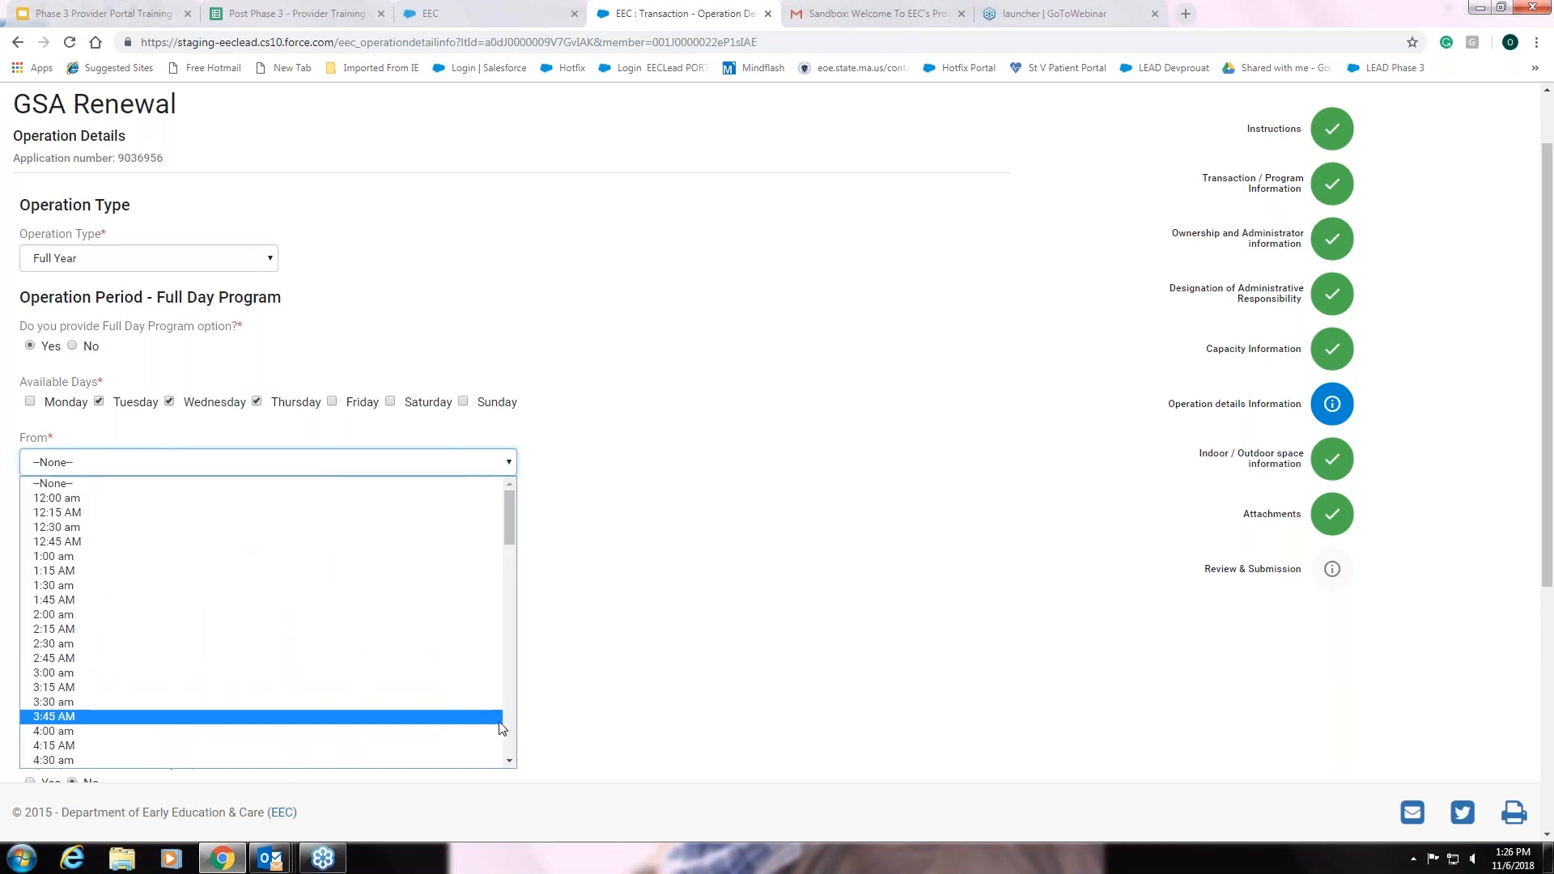
pyautogui.scroll(-3, 486, 704)
pyautogui.click(430, 669)
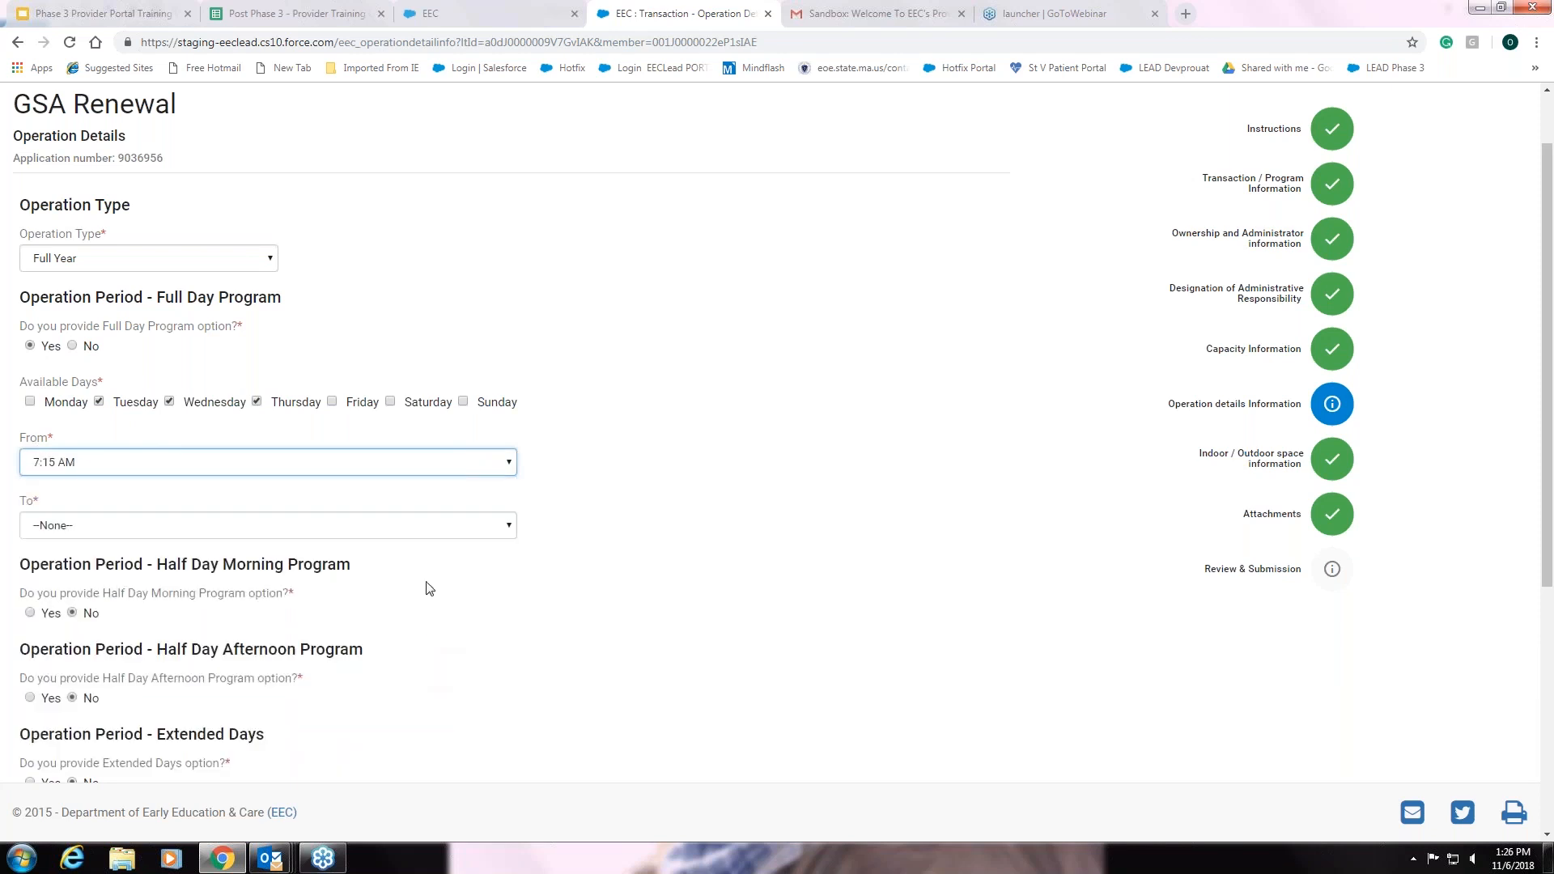
pyautogui.click(482, 526)
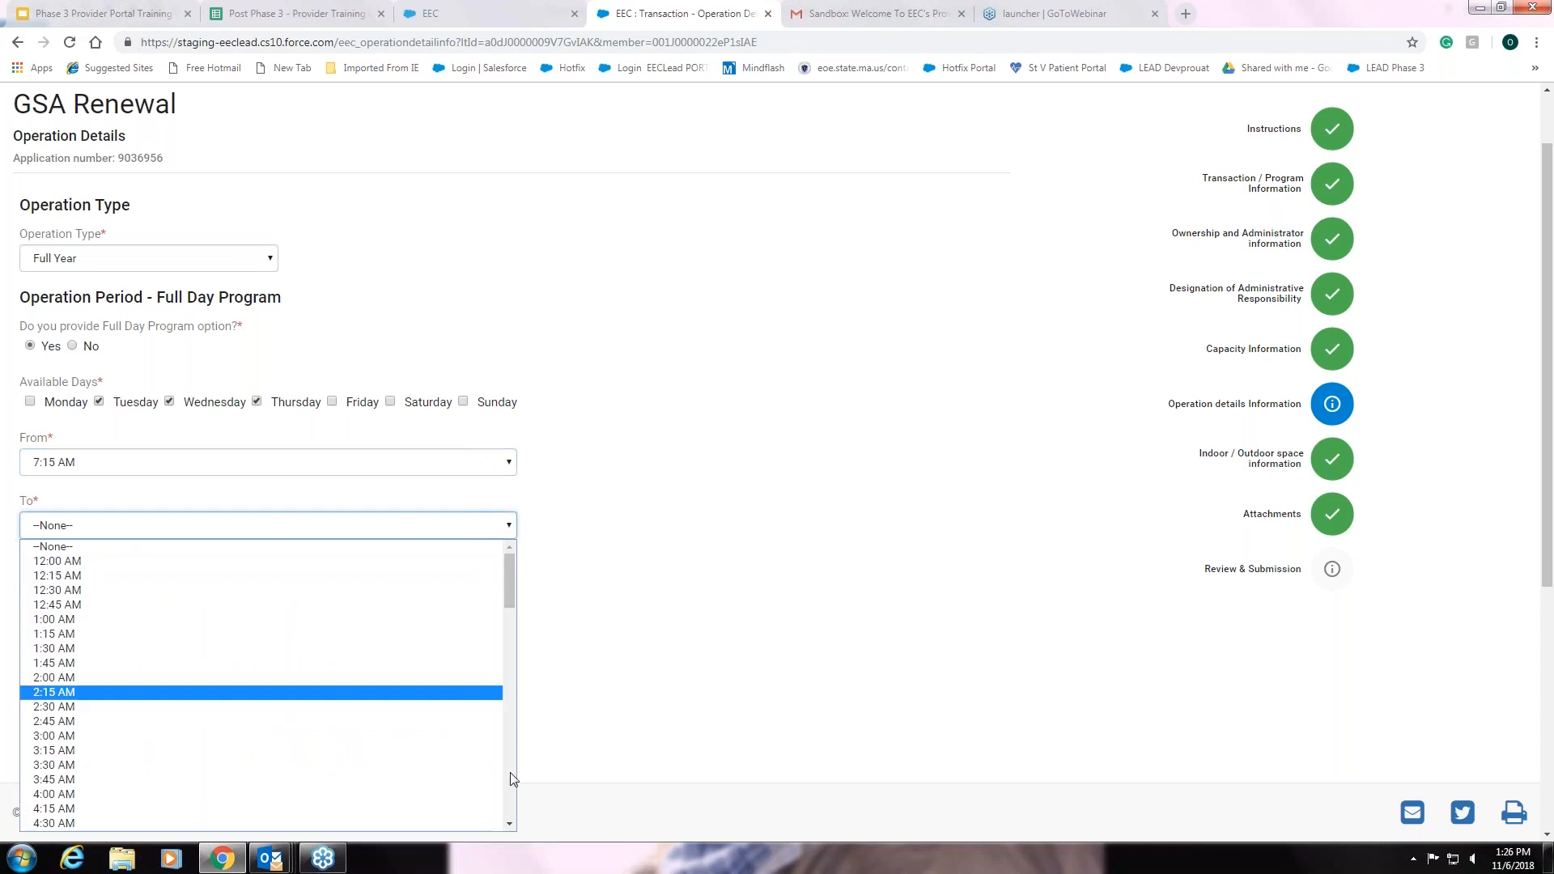
pyautogui.scroll(-3, 512, 779)
pyautogui.scroll(-3, 502, 779)
pyautogui.click(488, 771)
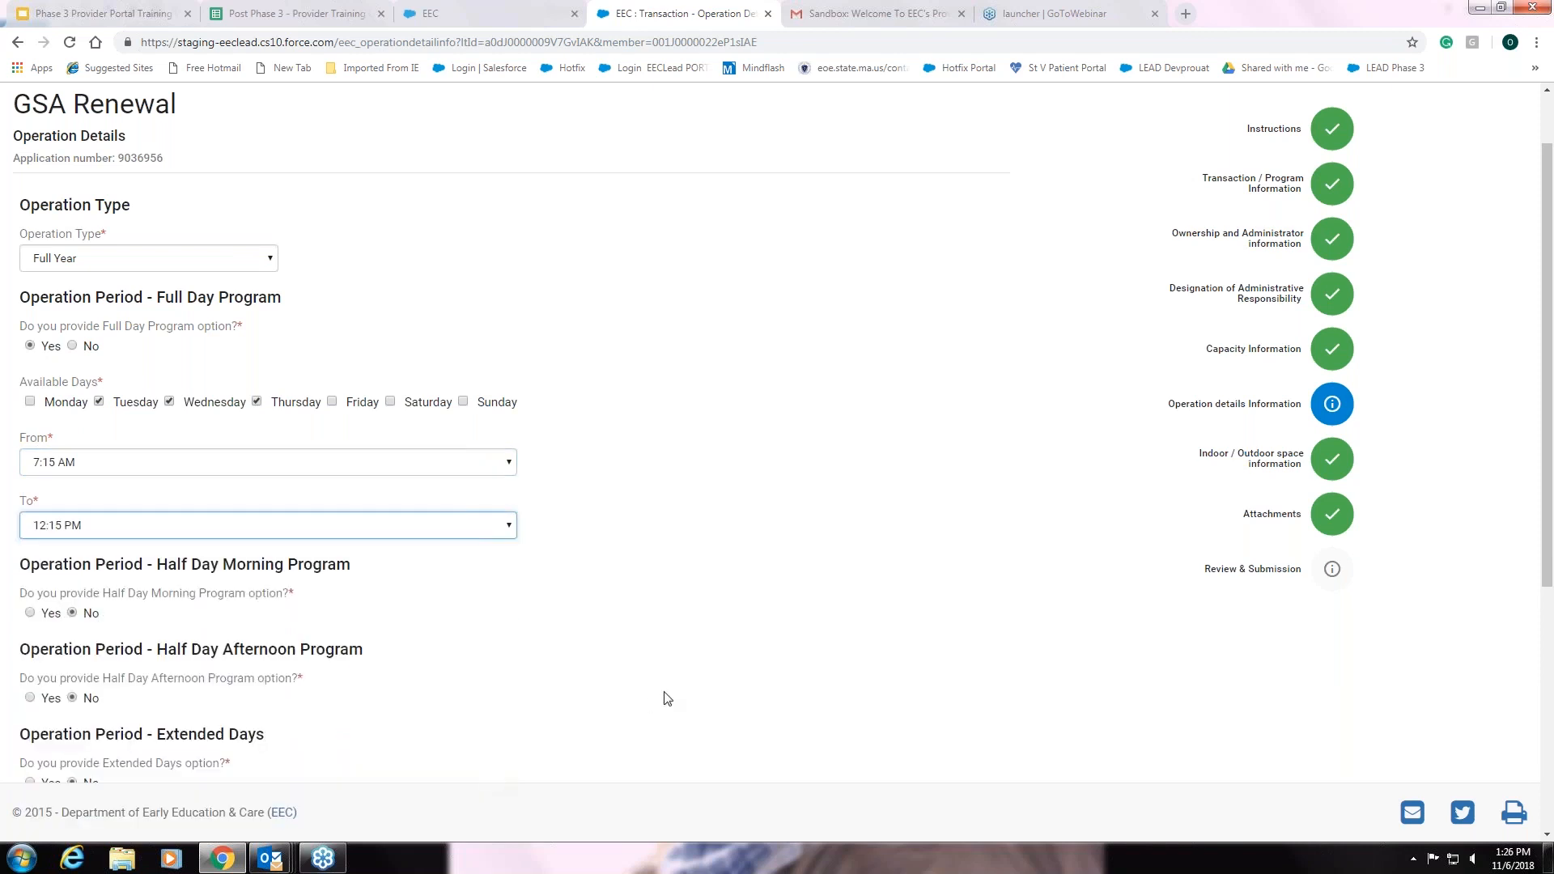
# Leave Extended Days at No and save the operation details
pyautogui.scroll(-2, 738, 536)
pyautogui.scroll(-2, 738, 536)
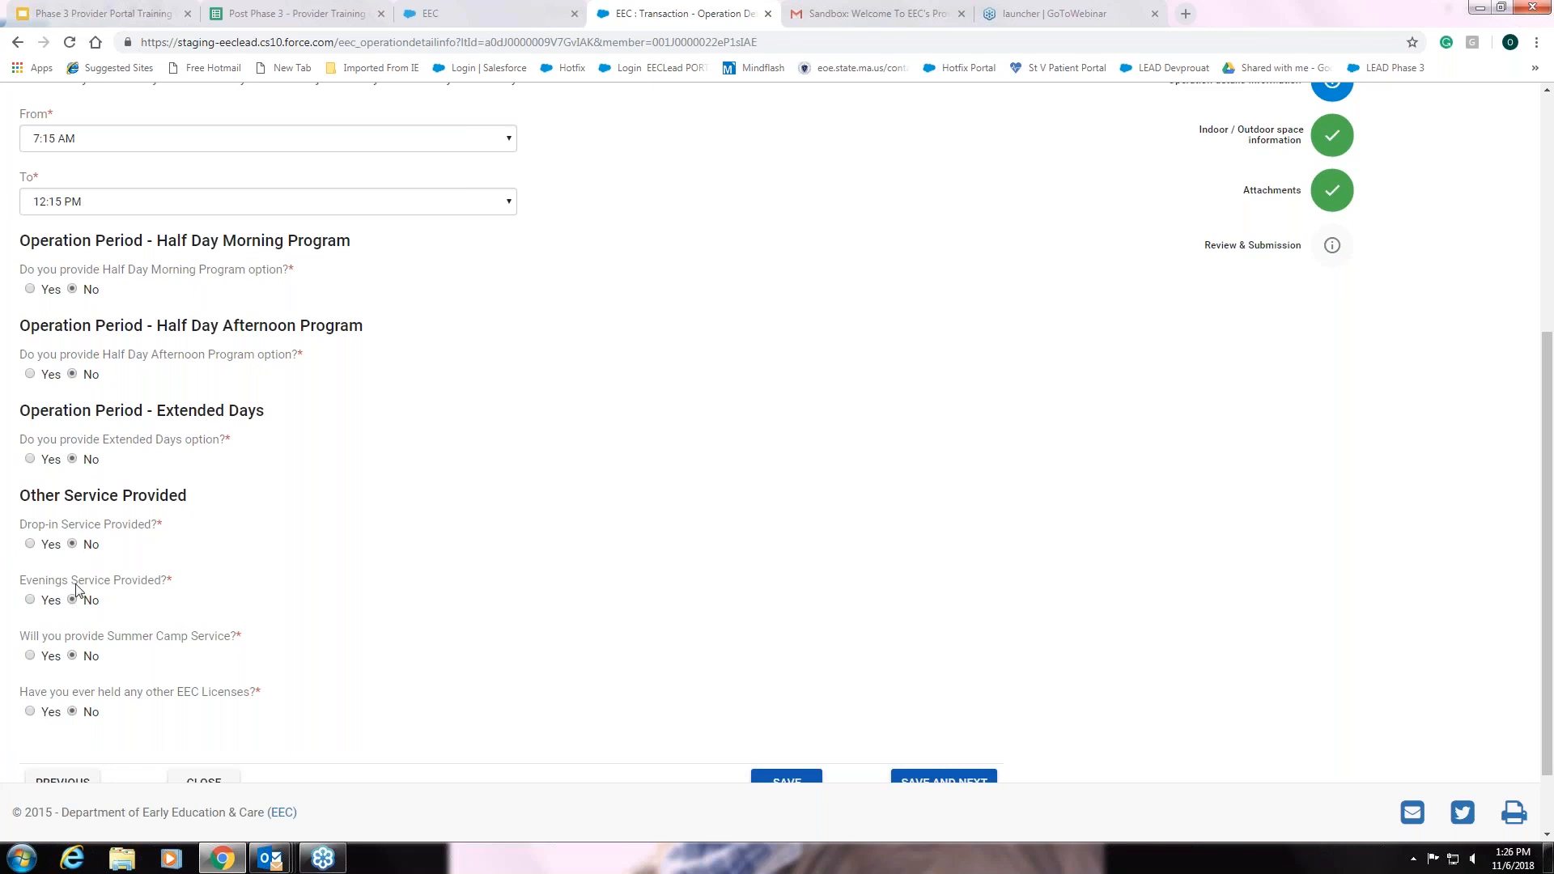
pyautogui.click(30, 460)
pyautogui.scroll(-1, 797, 605)
pyautogui.click(963, 696)
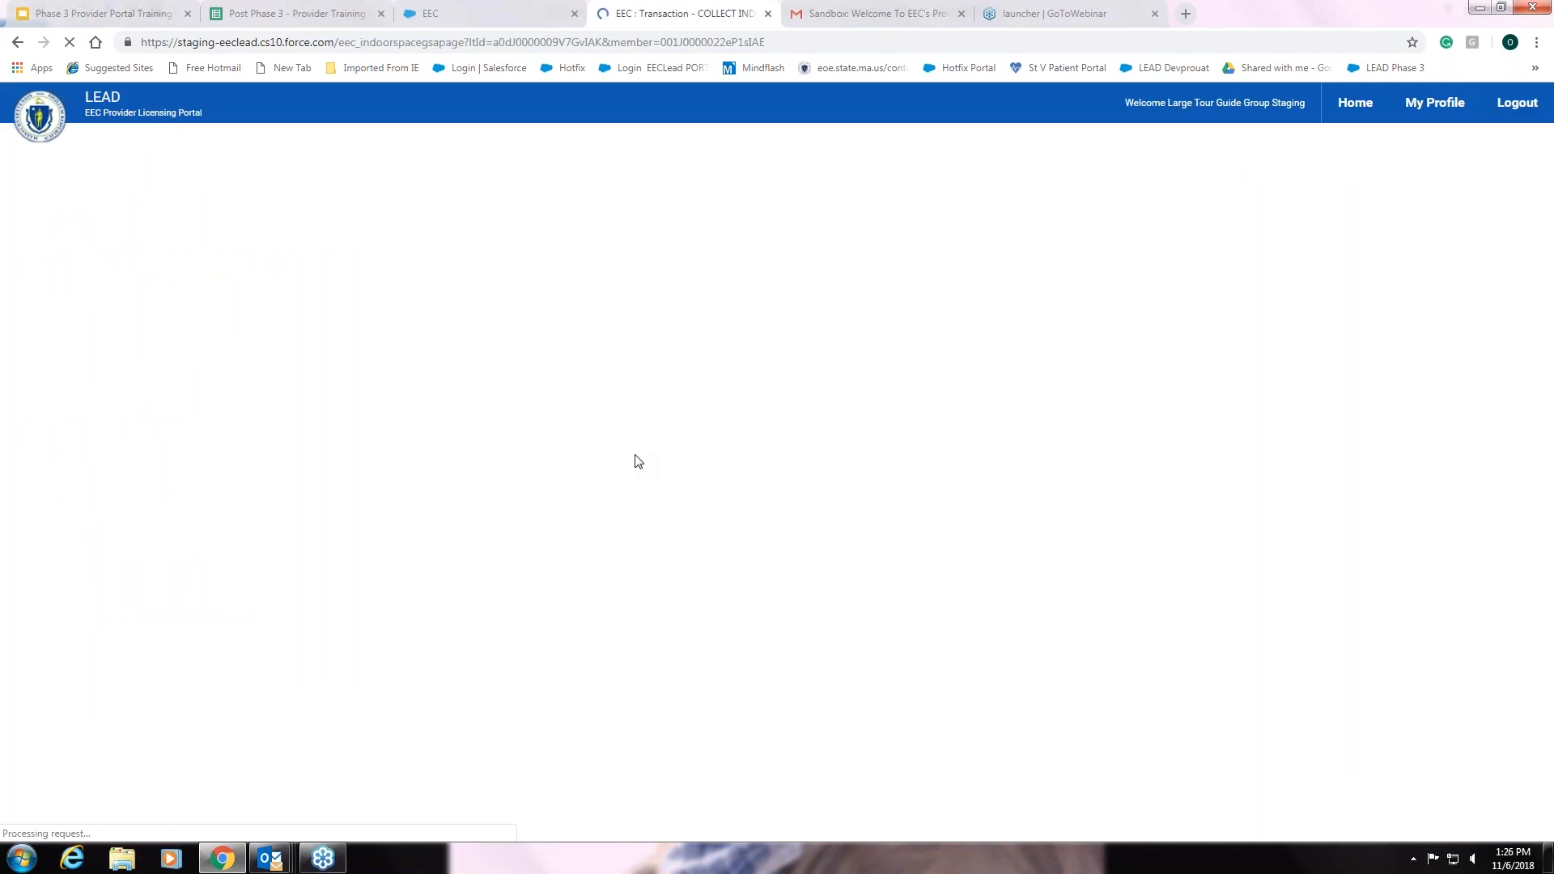
# Enter 2222 as the maximum building capacity
pyautogui.scroll(-1, 648, 458)
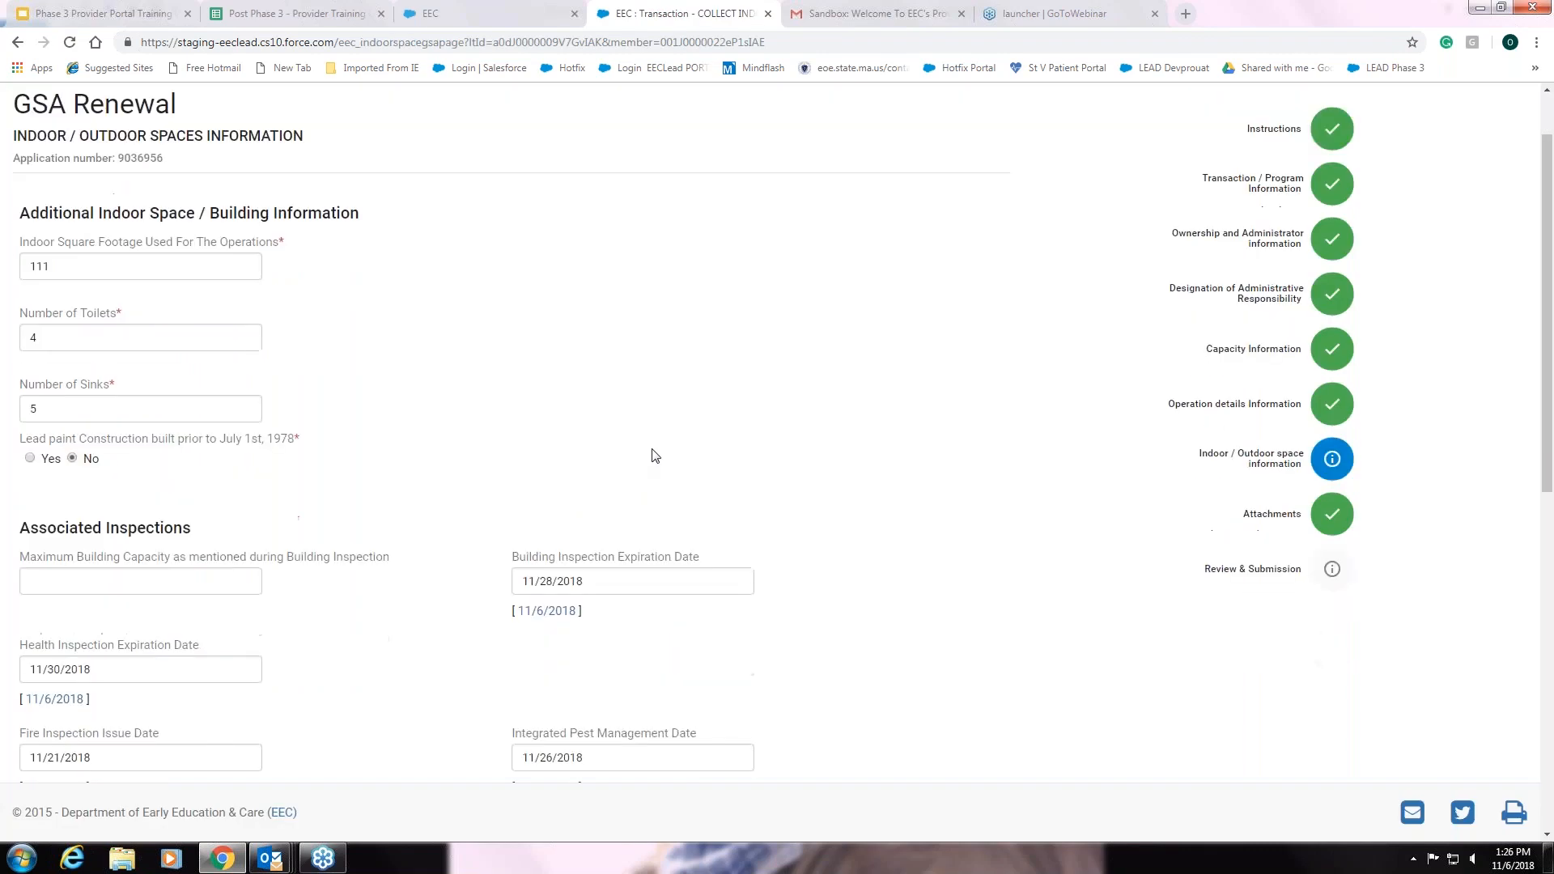
pyautogui.scroll(-1, 655, 456)
pyautogui.scroll(1, 567, 316)
pyautogui.scroll(-1, 836, 373)
pyautogui.scroll(-2, 836, 373)
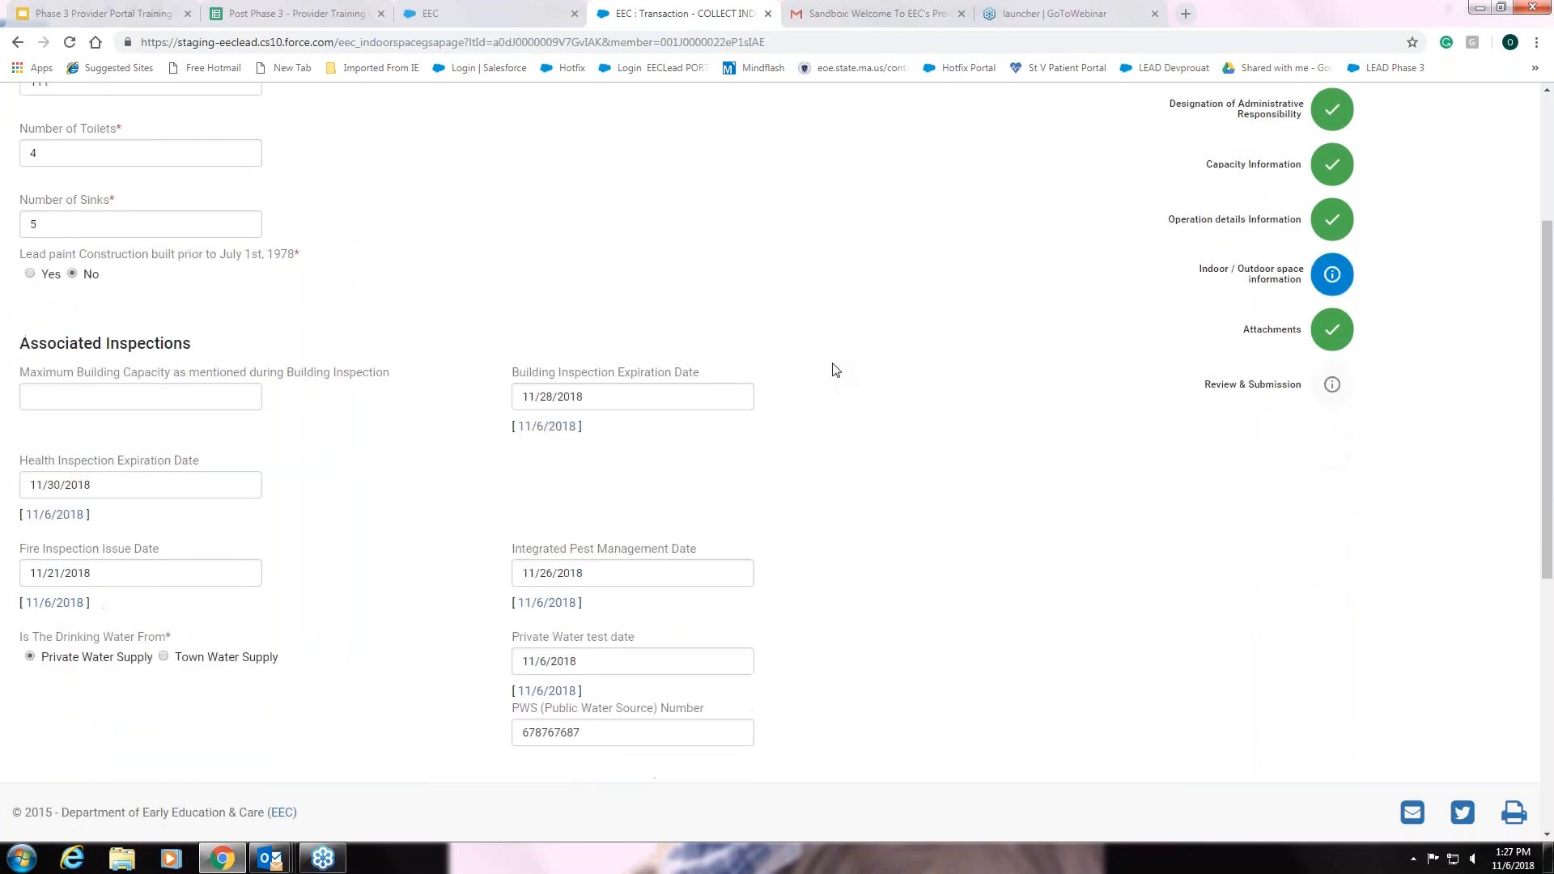
pyautogui.scroll(-1, 907, 474)
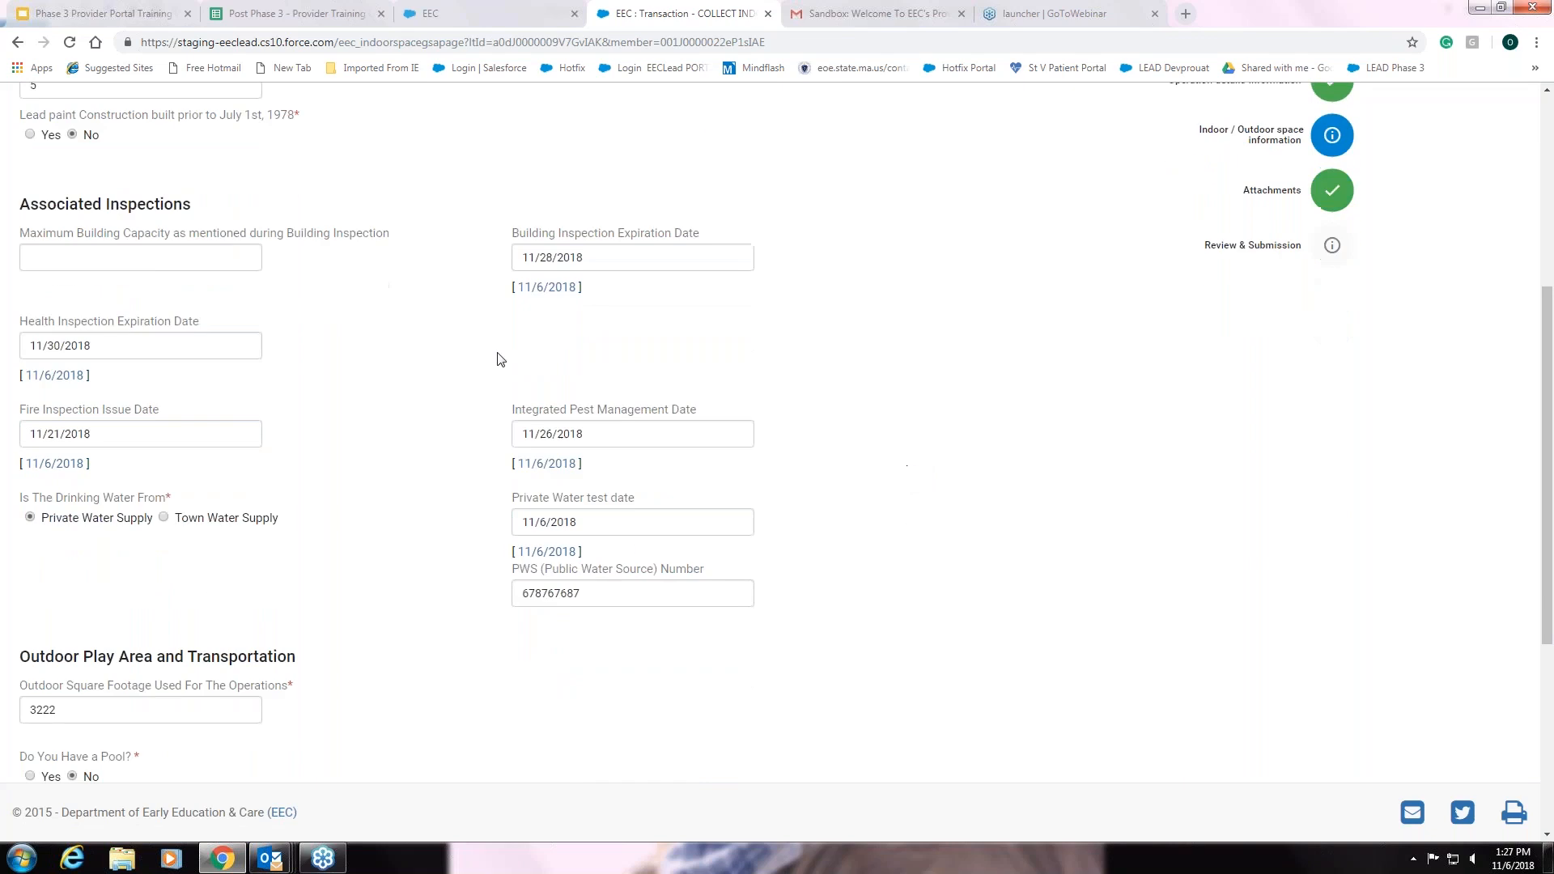
pyautogui.click(152, 258)
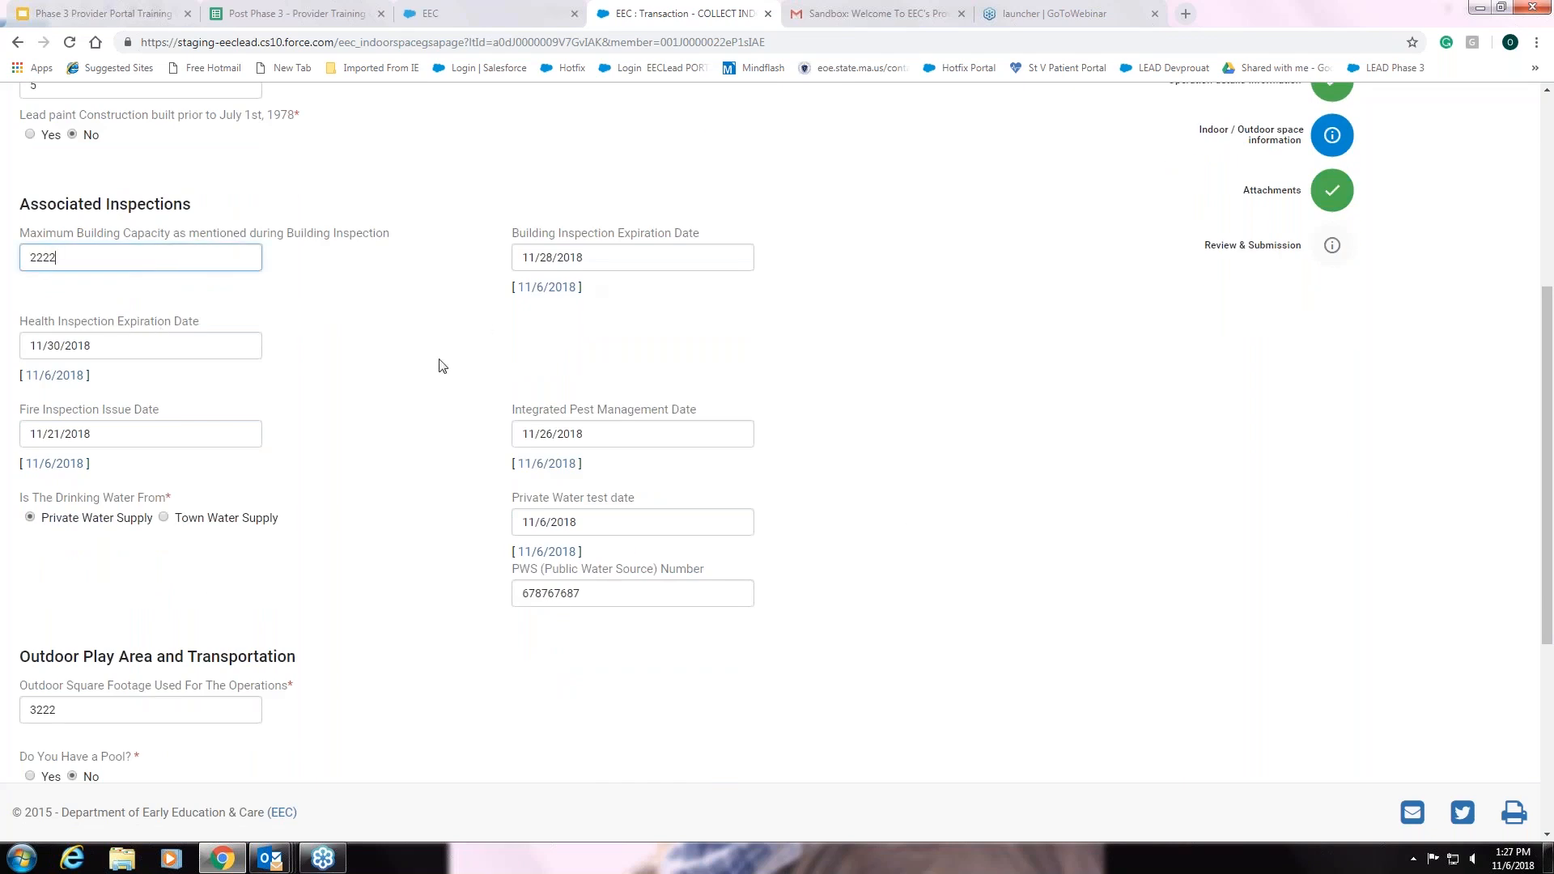
# Switch drinking water to Town Water Supply, keep Pool at No, and save
pyautogui.scroll(-2, 965, 514)
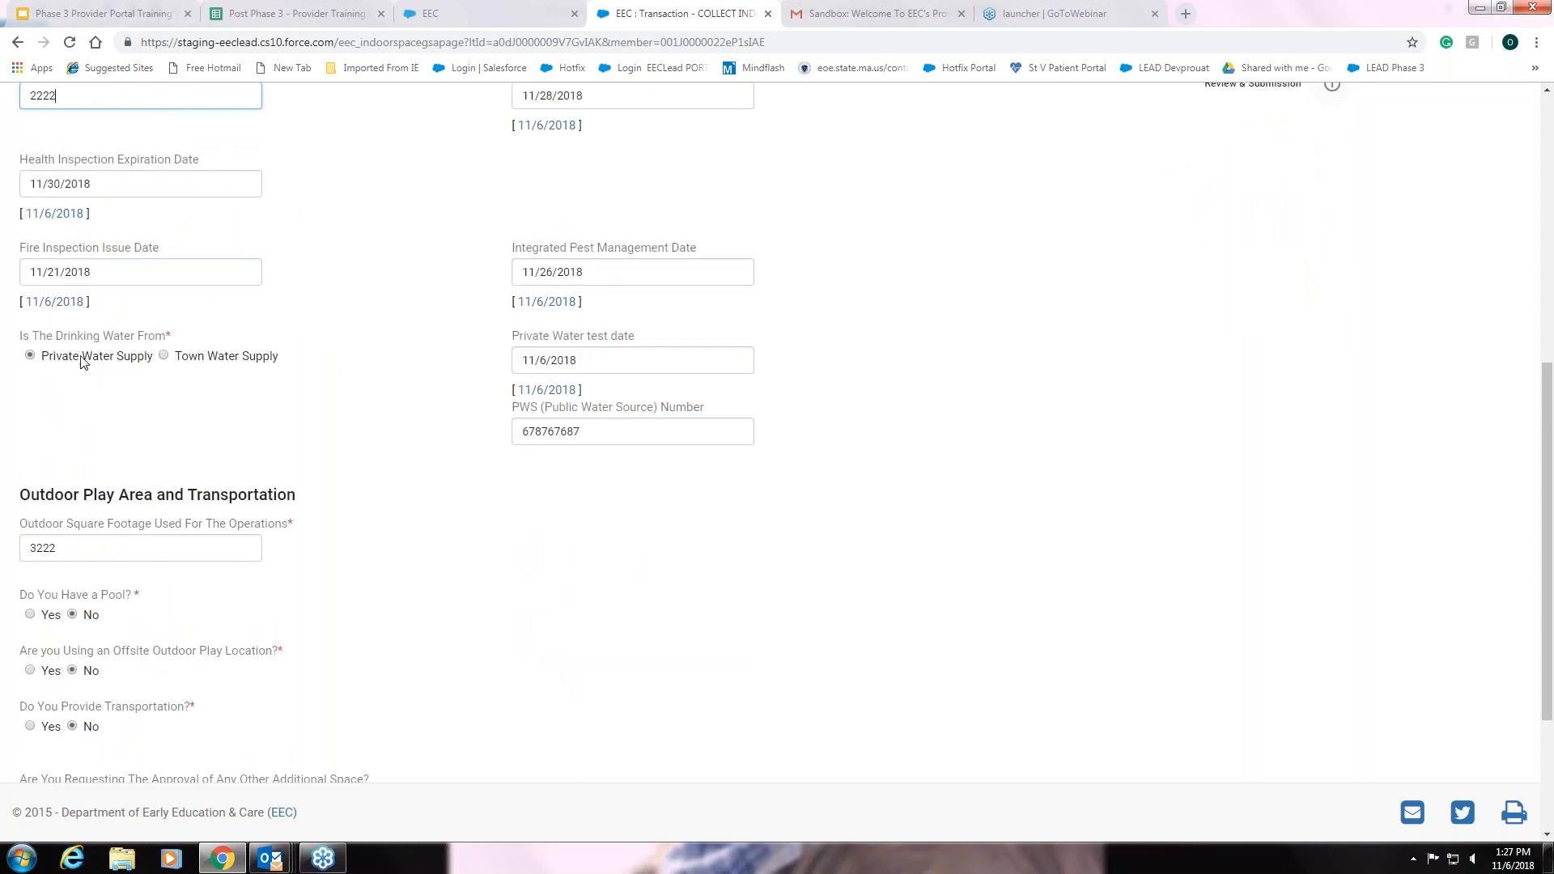
pyautogui.click(167, 354)
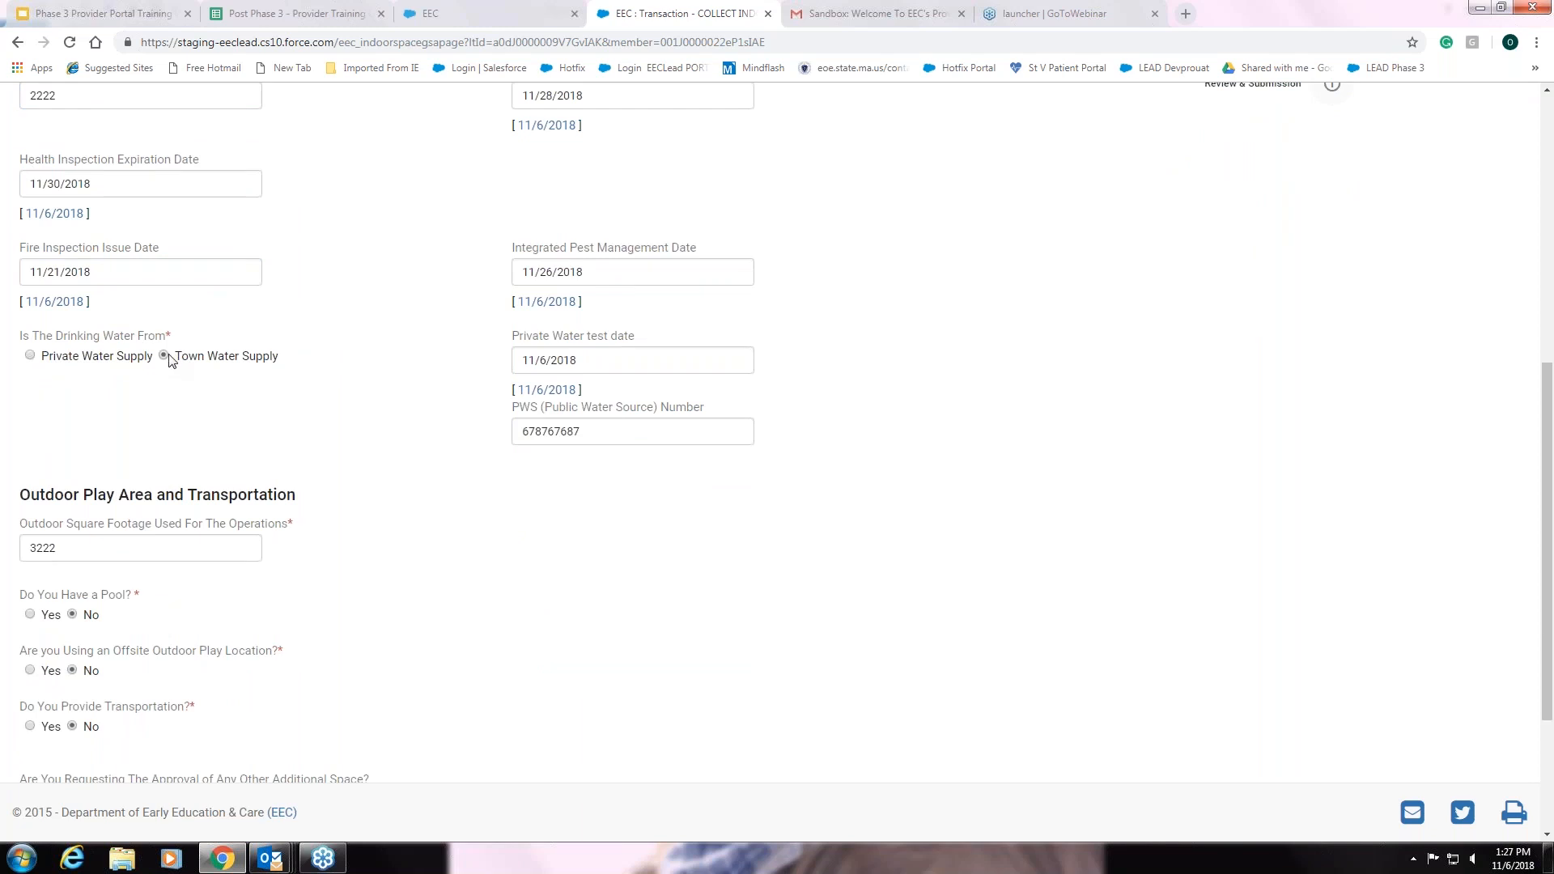
pyautogui.scroll(-2, 499, 502)
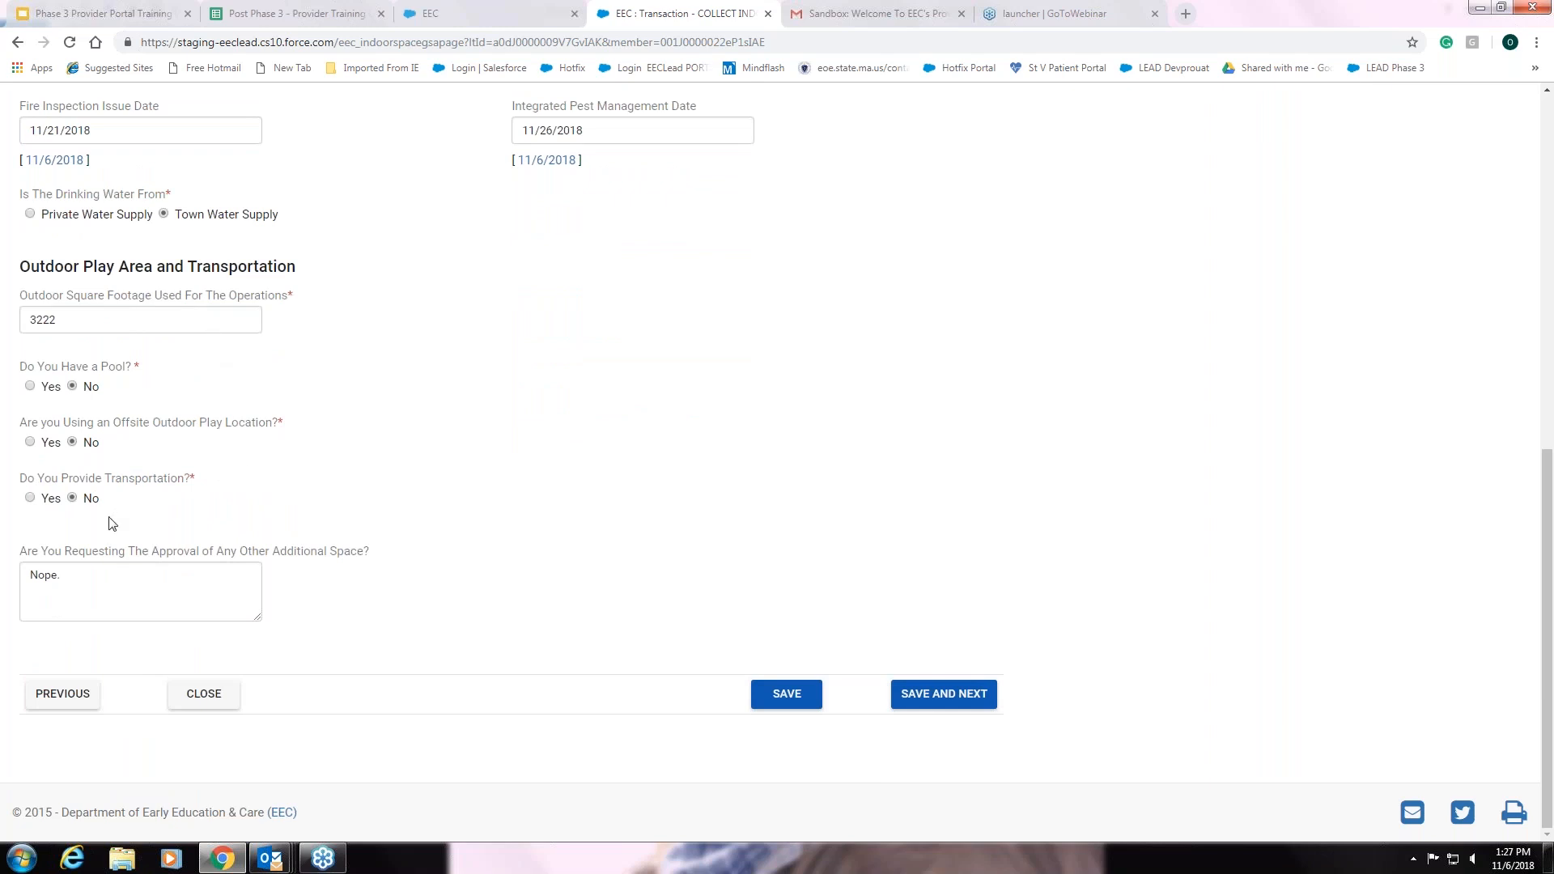
pyautogui.click(31, 387)
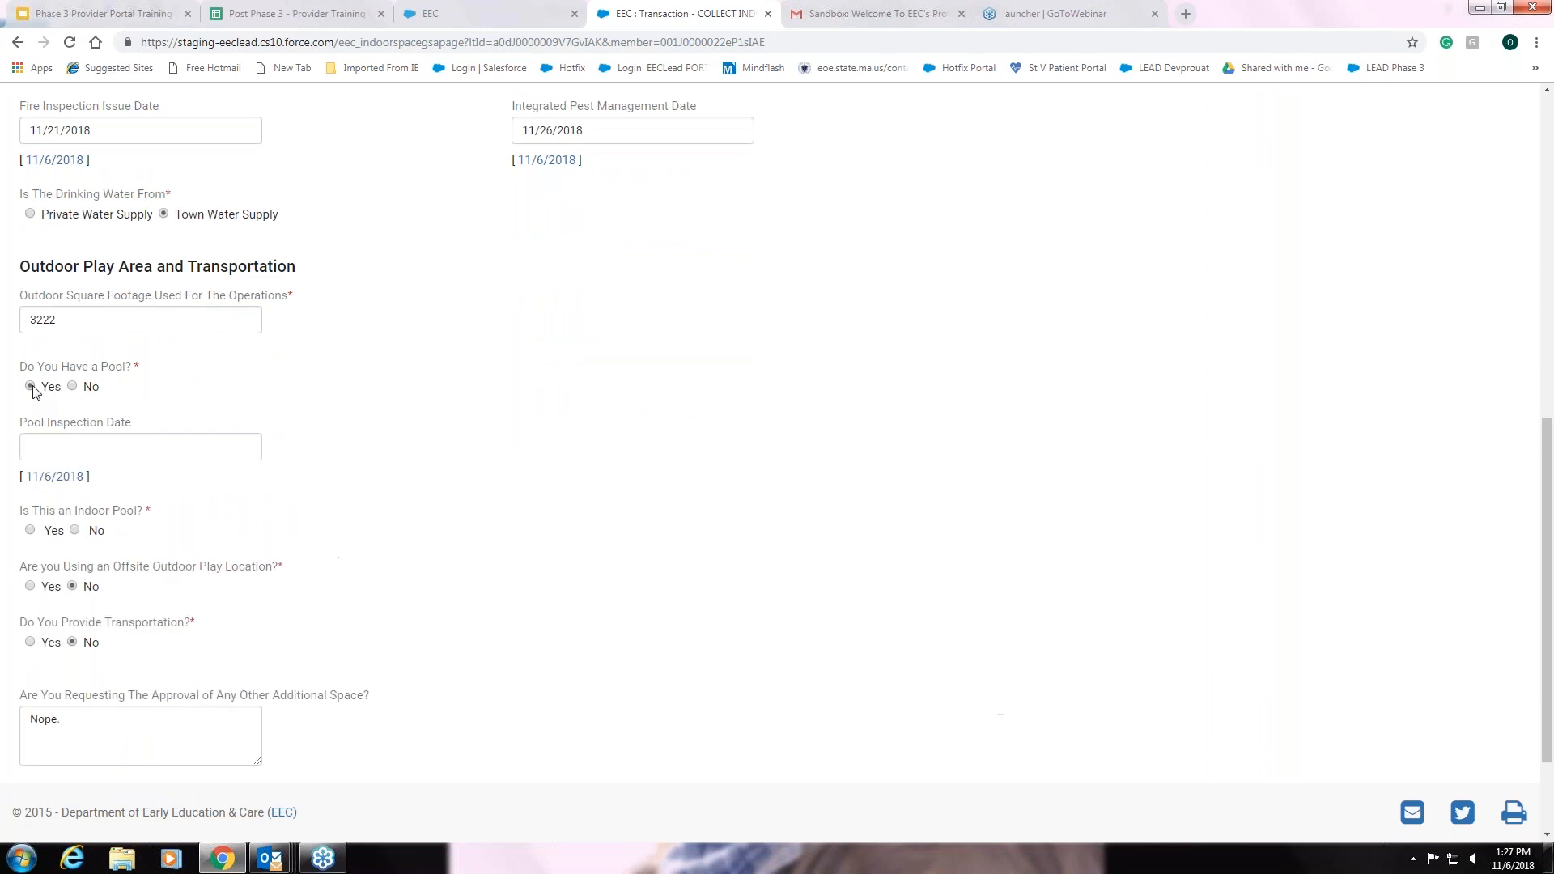
pyautogui.click(73, 386)
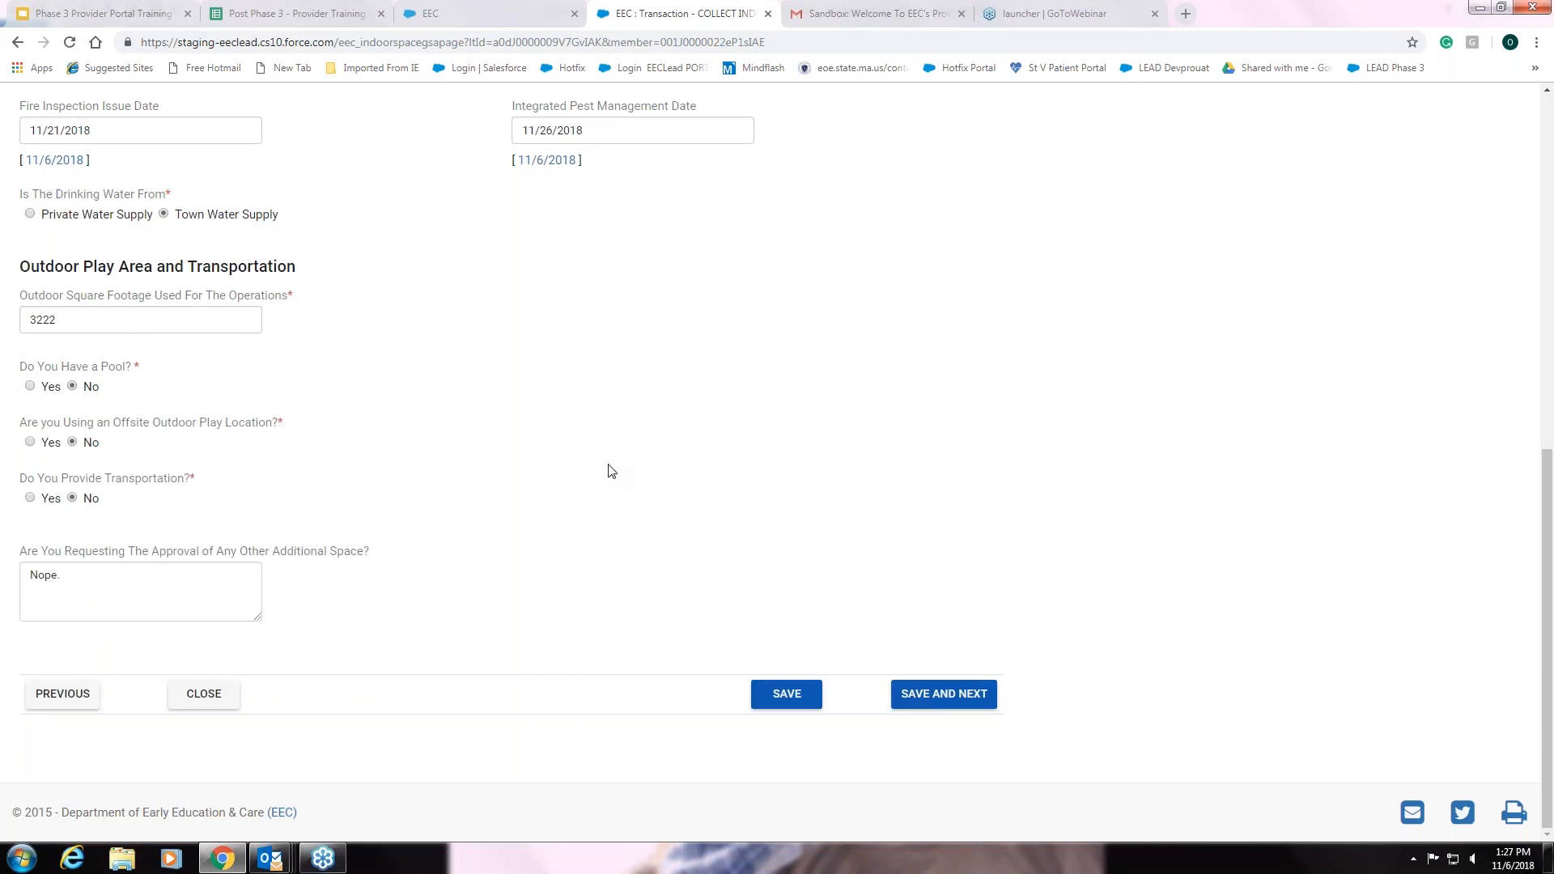
pyautogui.click(946, 694)
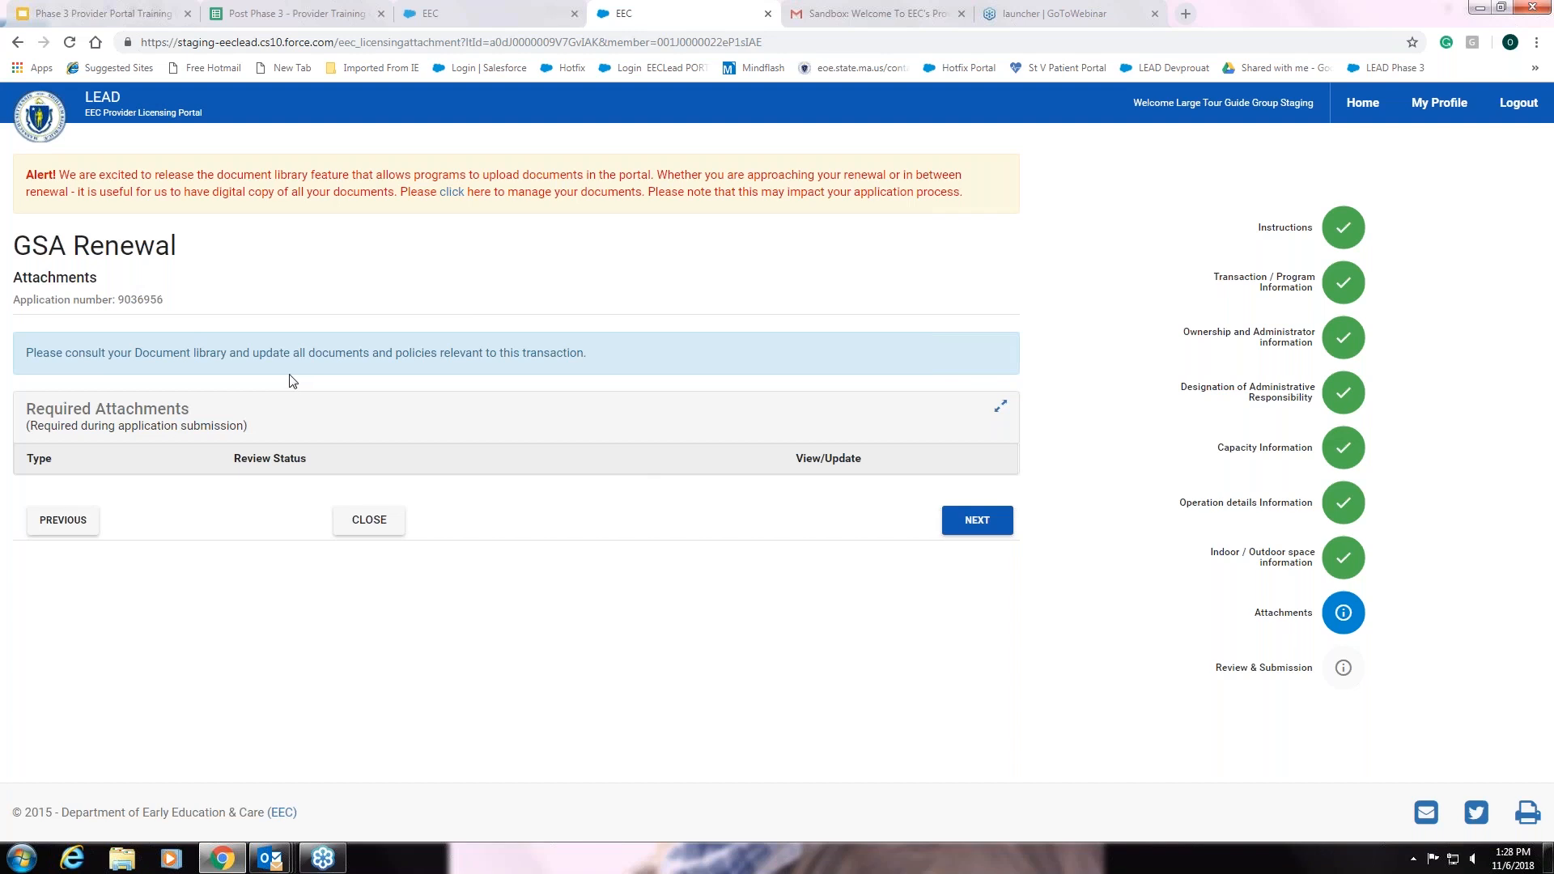
# Continue past the empty Attachments step to Summary and Submission
pyautogui.click(975, 530)
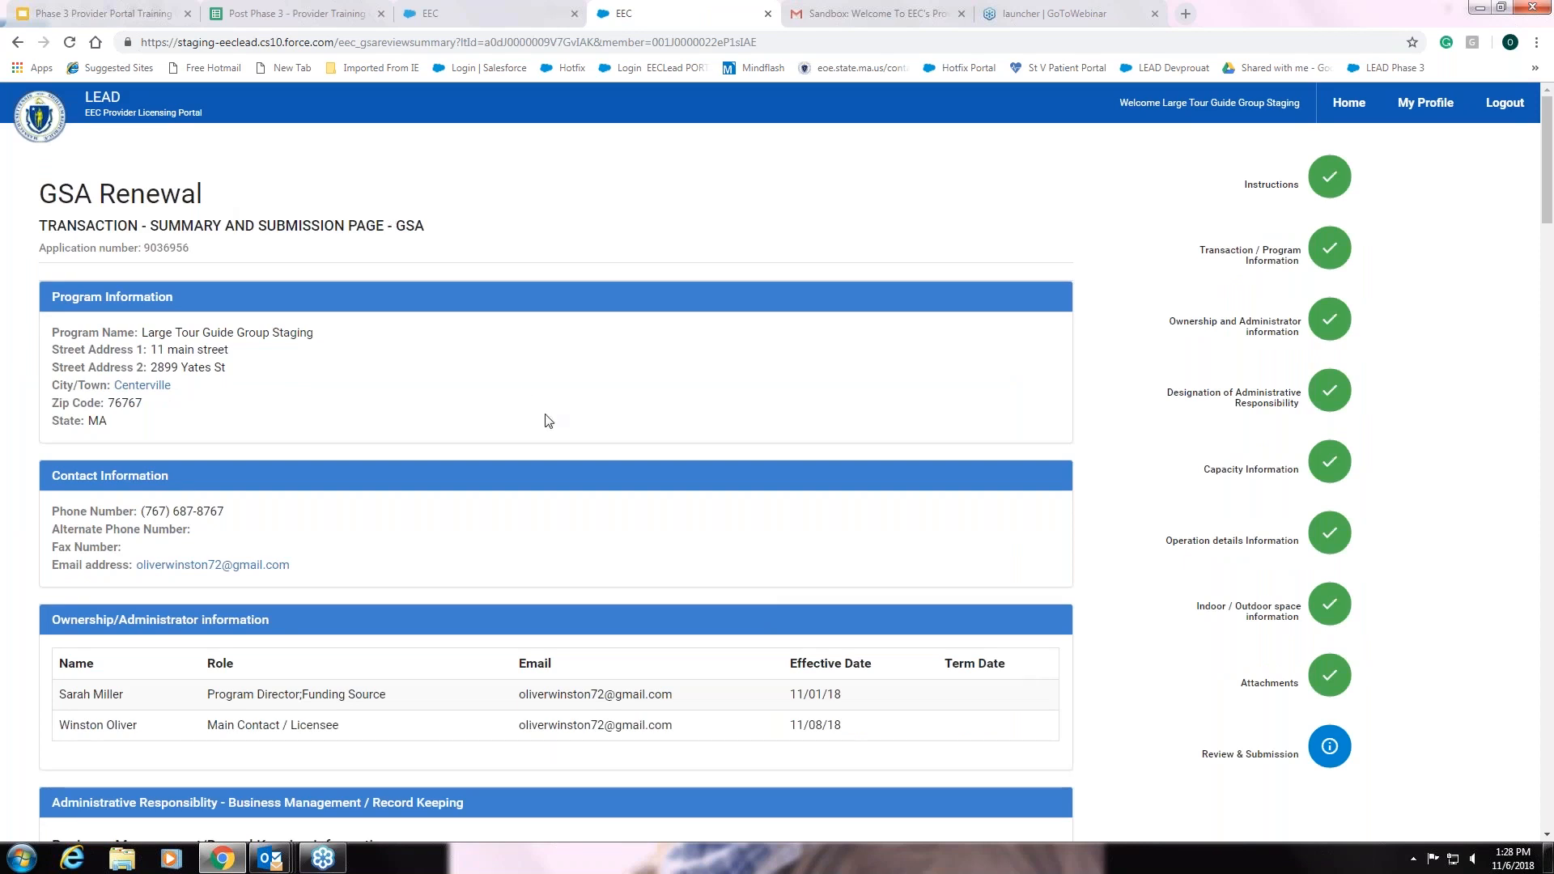
pyautogui.scroll(-3, 548, 420)
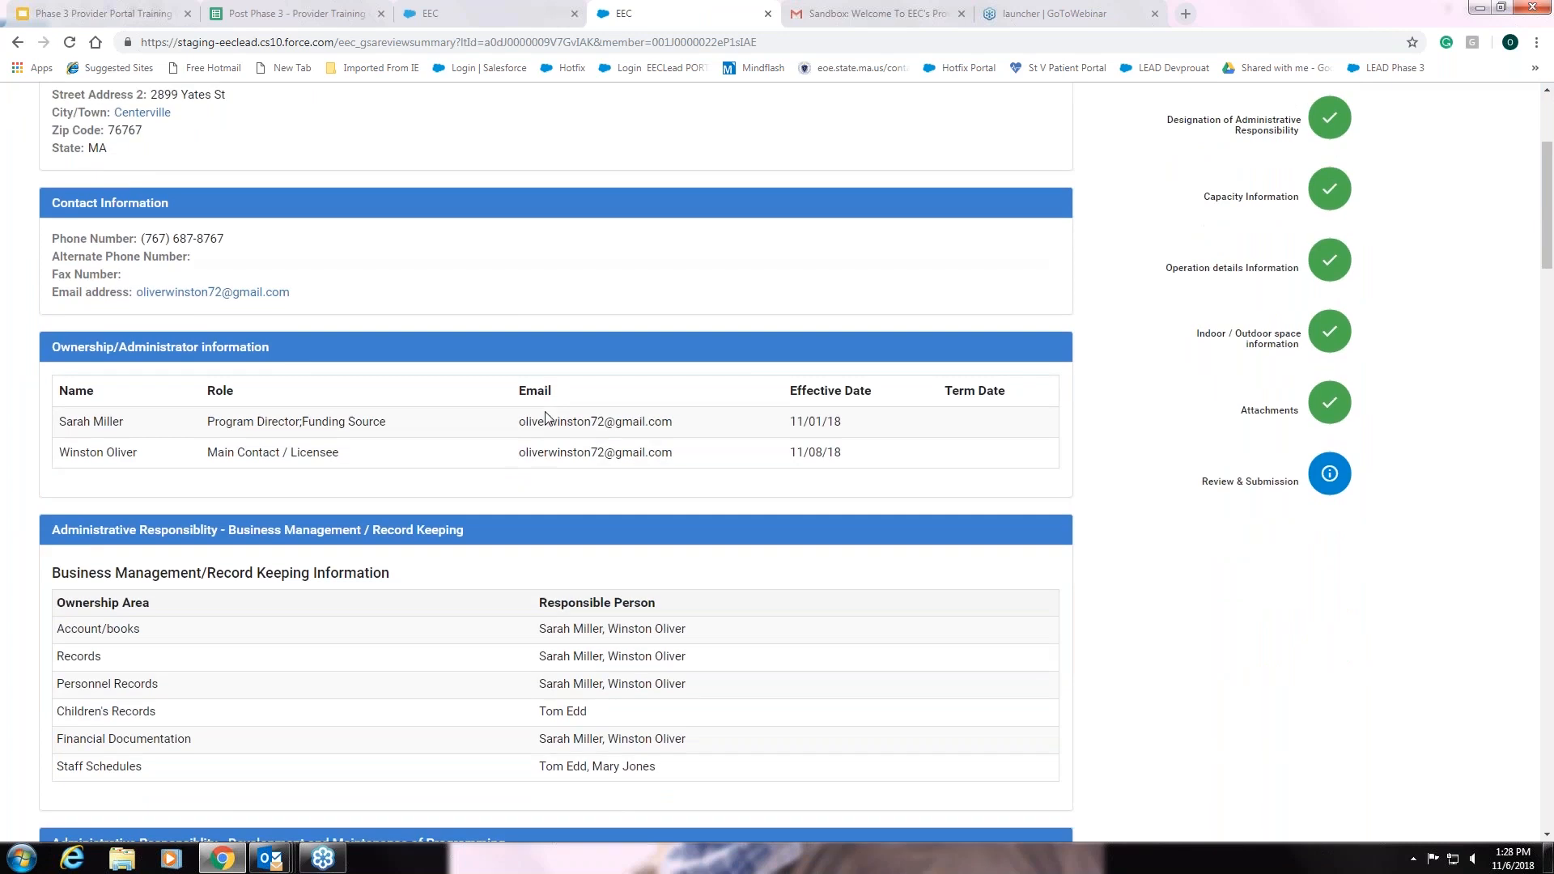
pyautogui.scroll(-3, 547, 416)
pyautogui.scroll(-5, 547, 417)
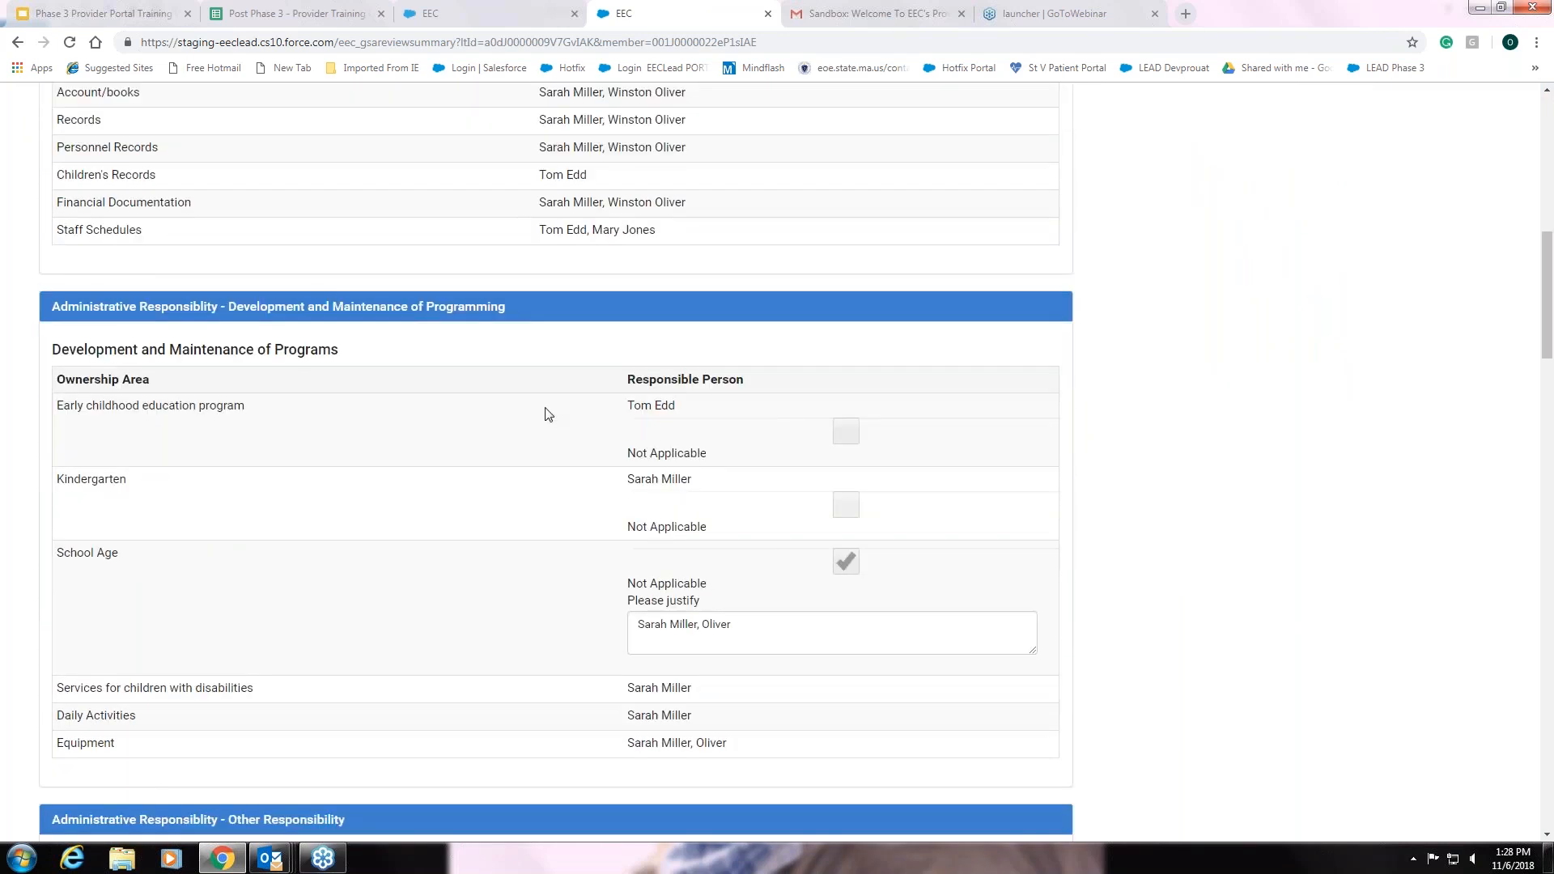
pyautogui.scroll(-6, 548, 414)
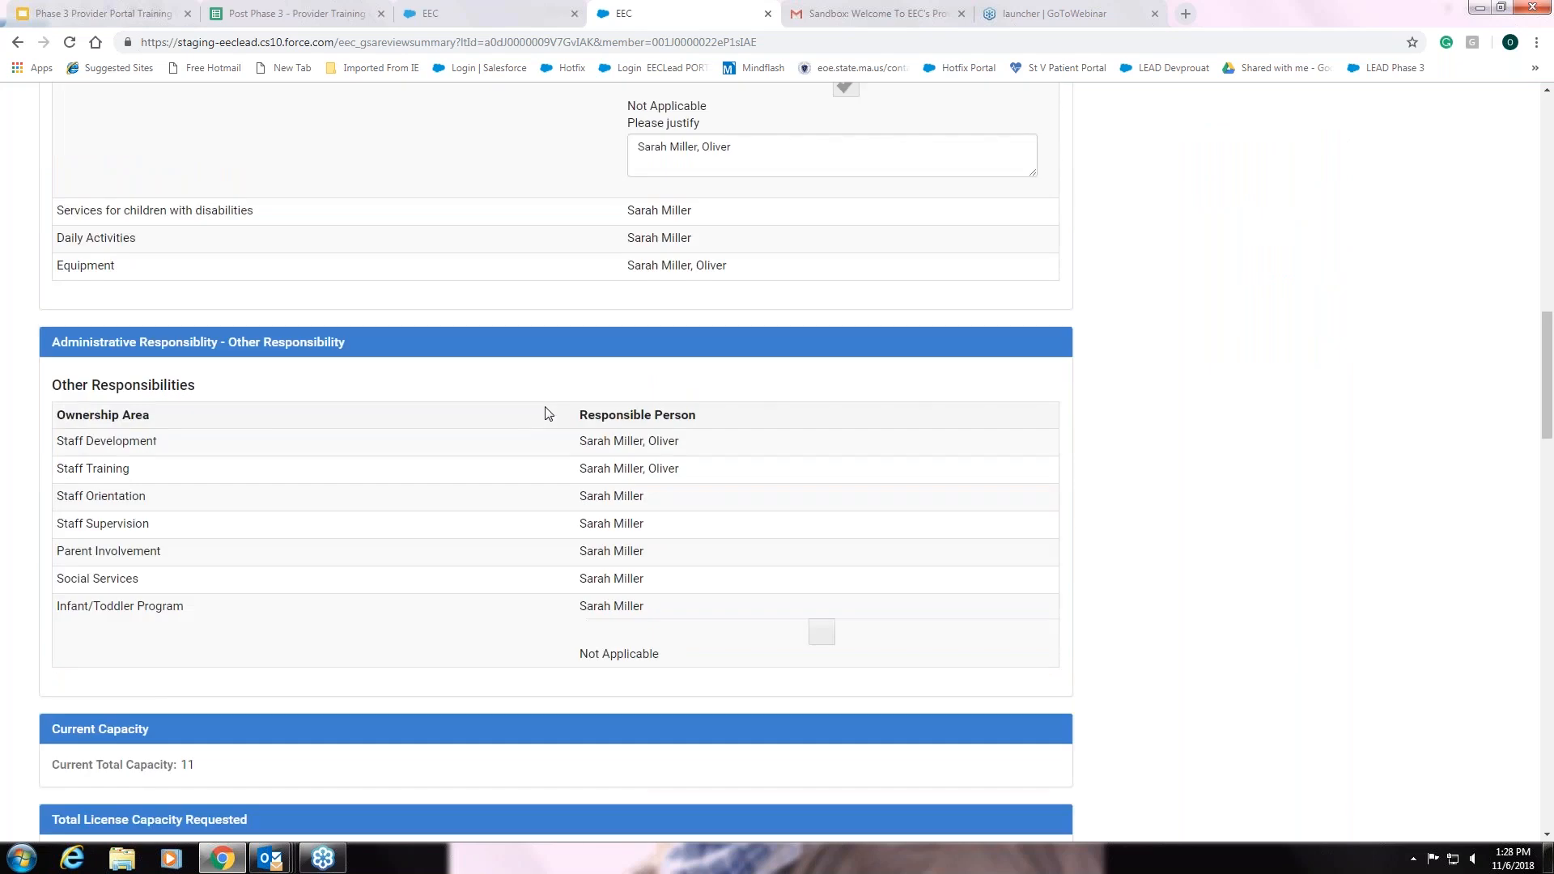
pyautogui.scroll(-3, 548, 414)
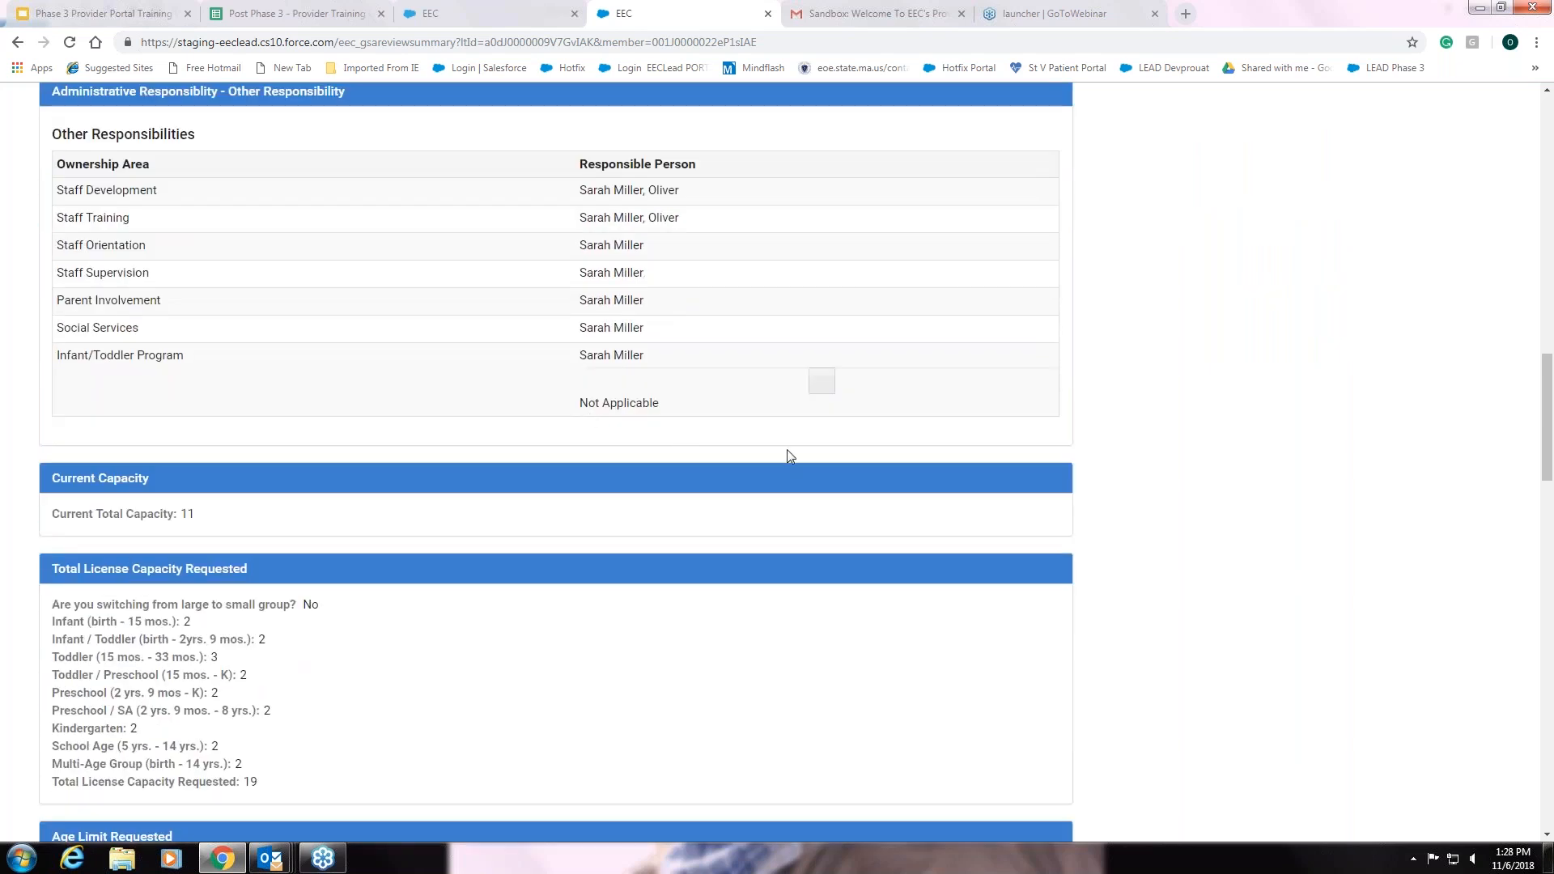
pyautogui.scroll(1, 797, 456)
pyautogui.scroll(12, 797, 455)
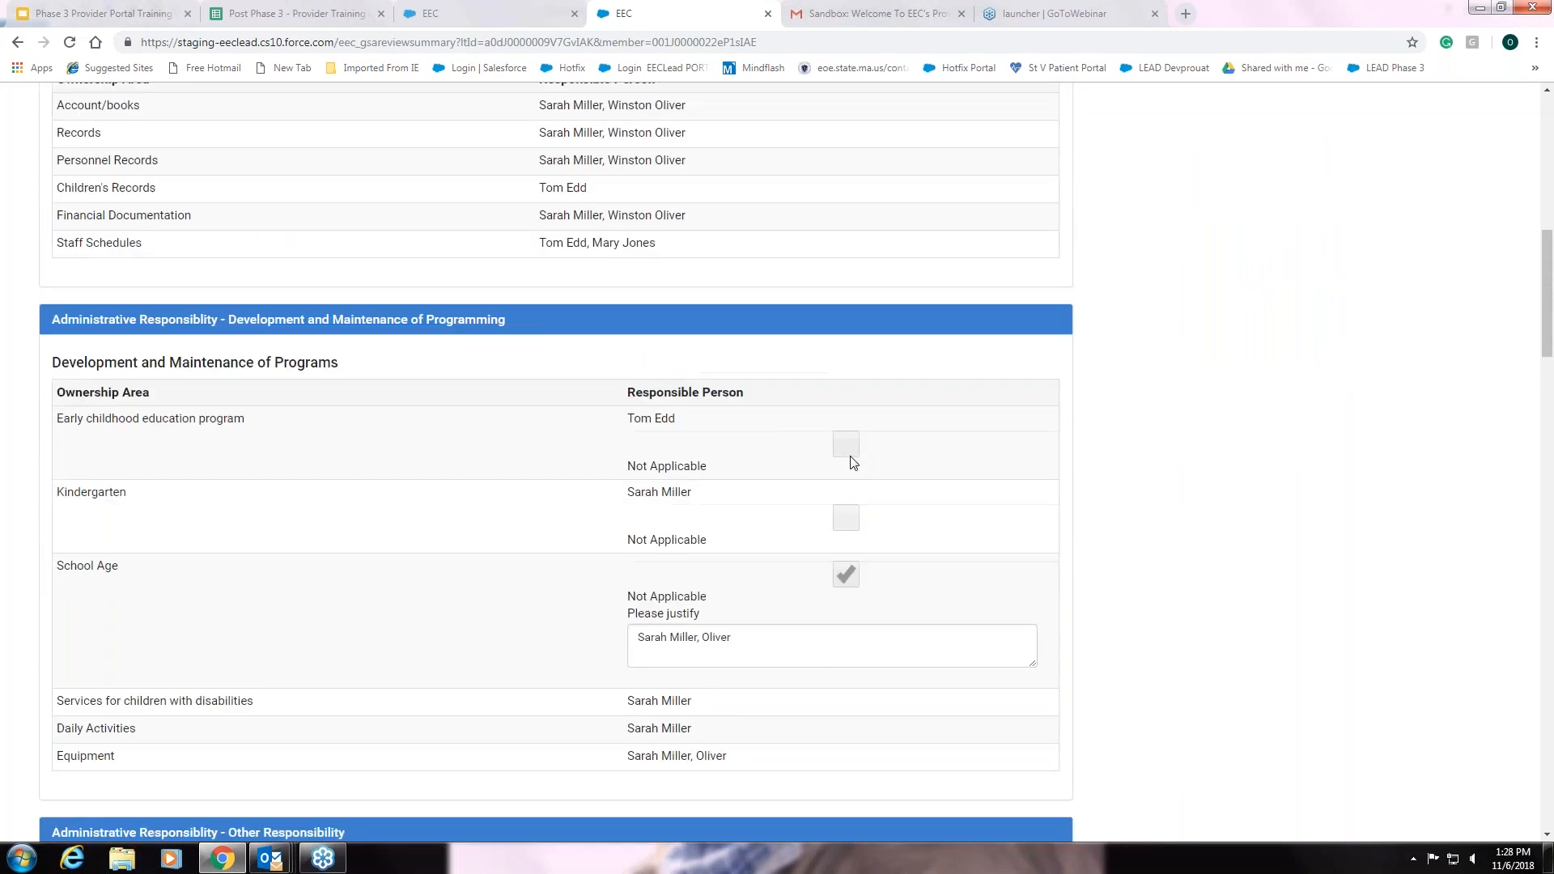
pyautogui.scroll(6, 853, 463)
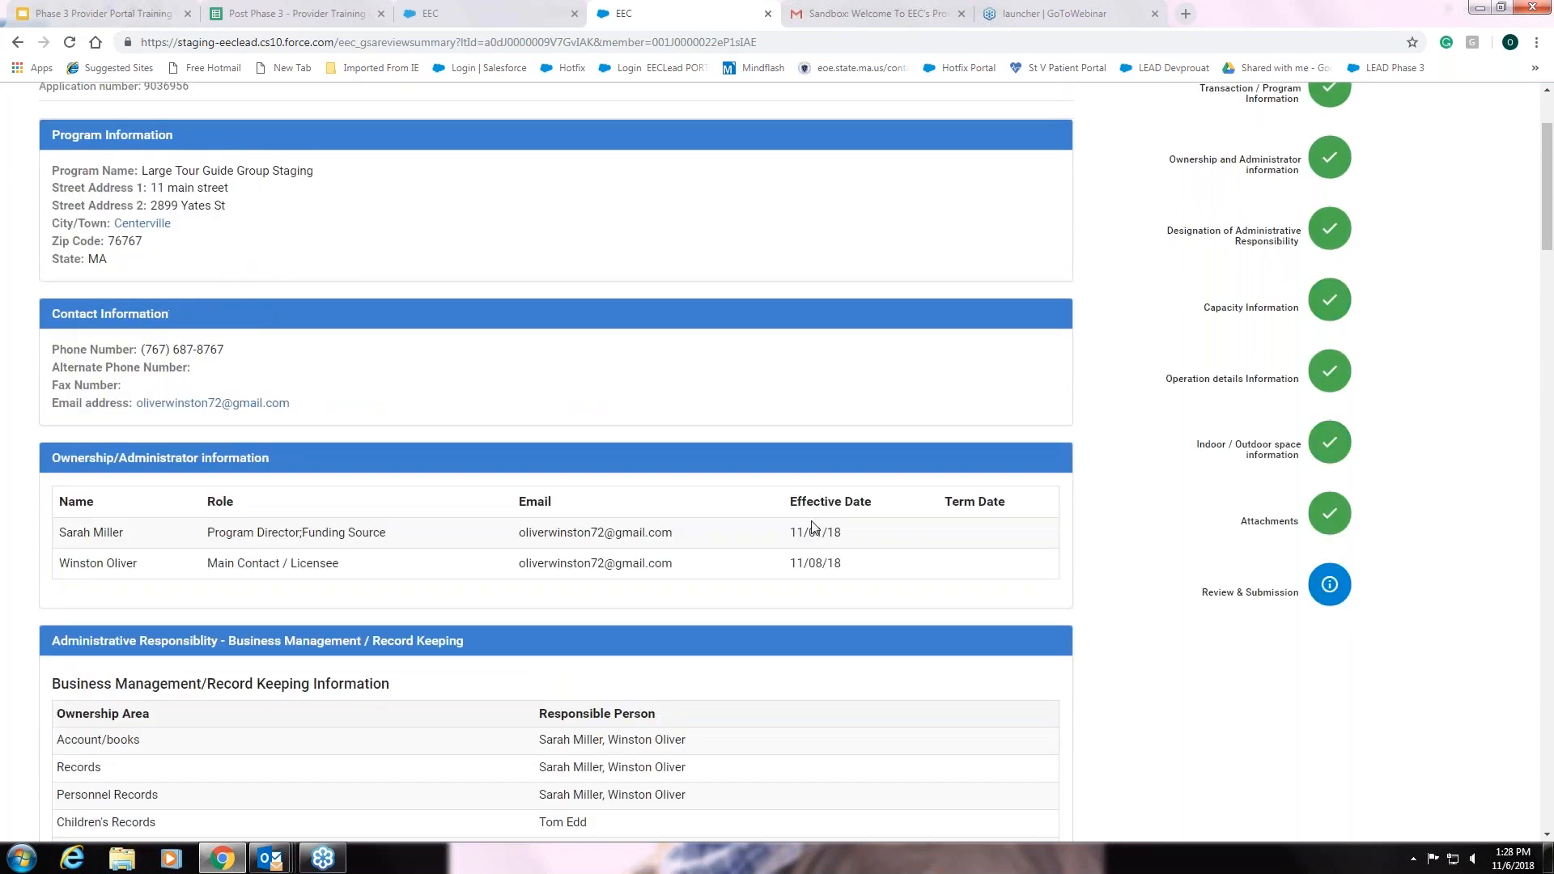
pyautogui.scroll(2, 814, 526)
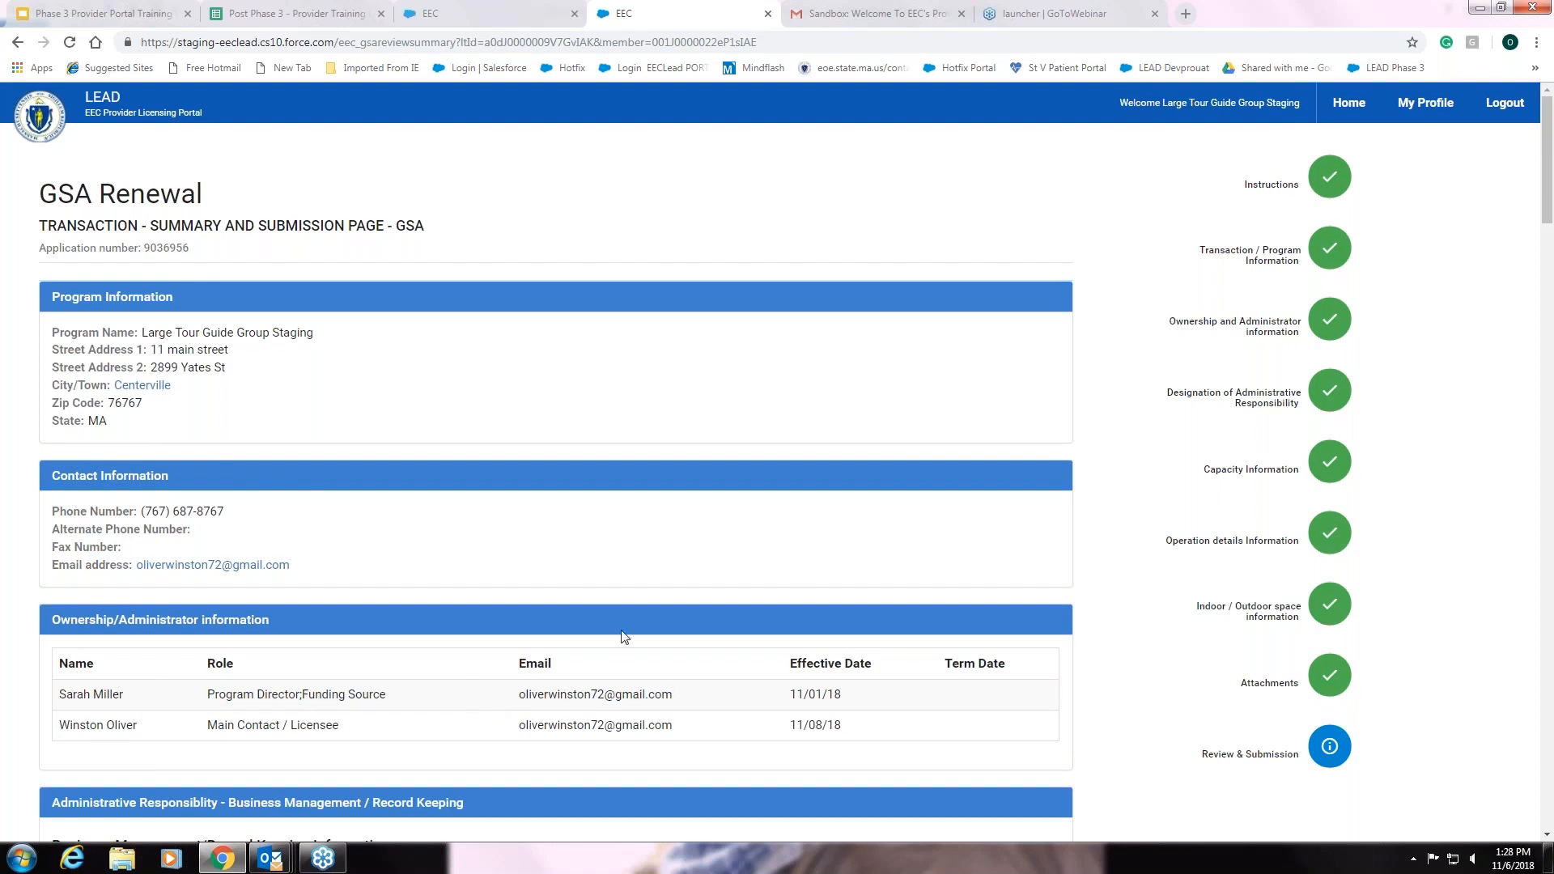
pyautogui.scroll(-1, 615, 613)
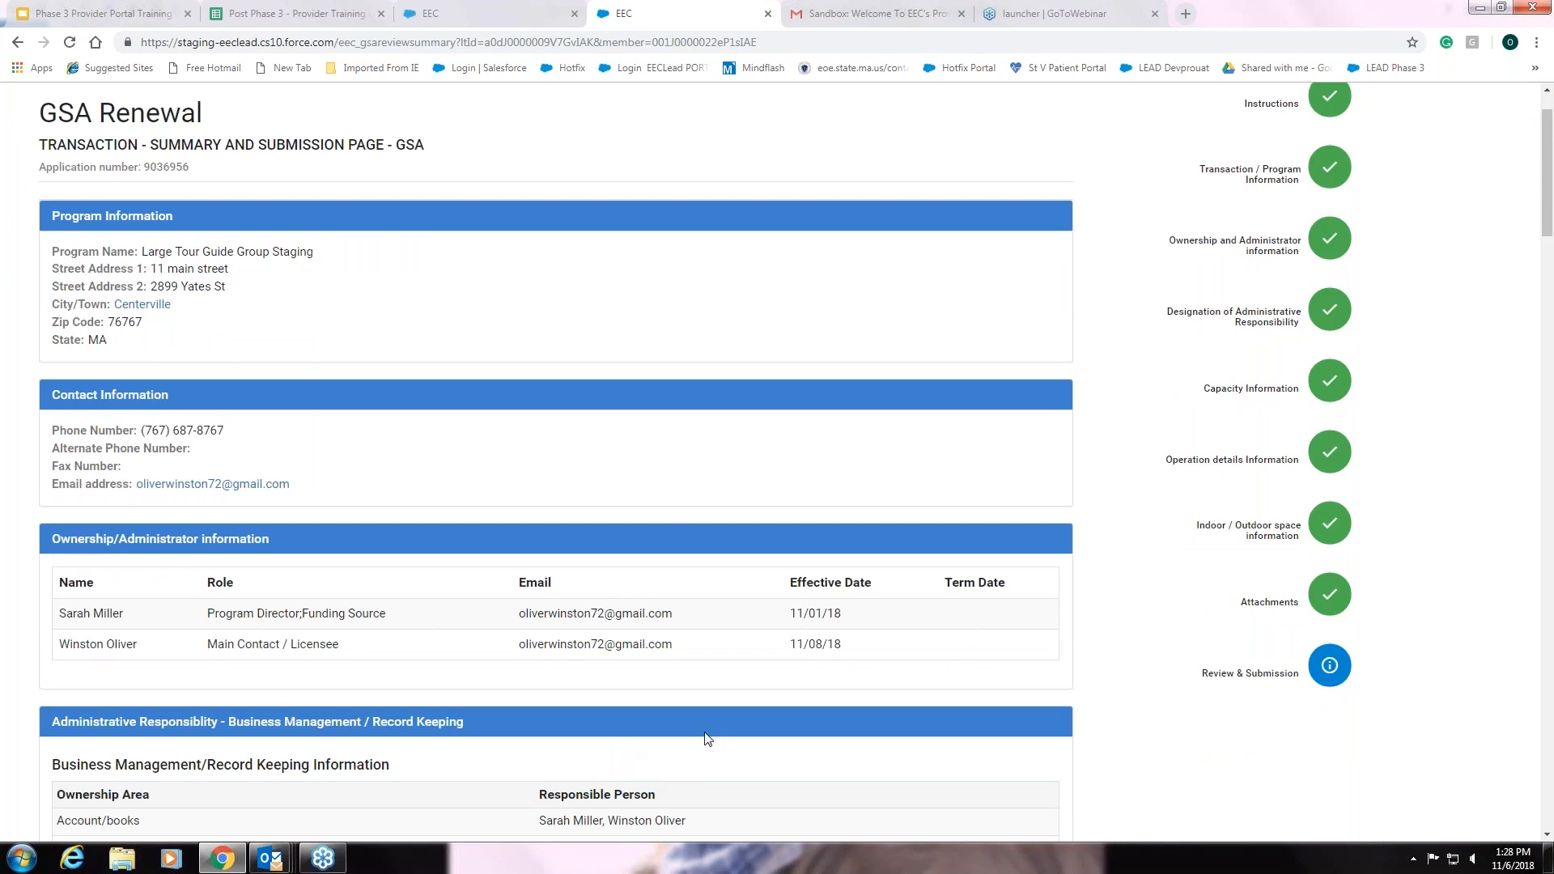
pyautogui.scroll(1, 706, 739)
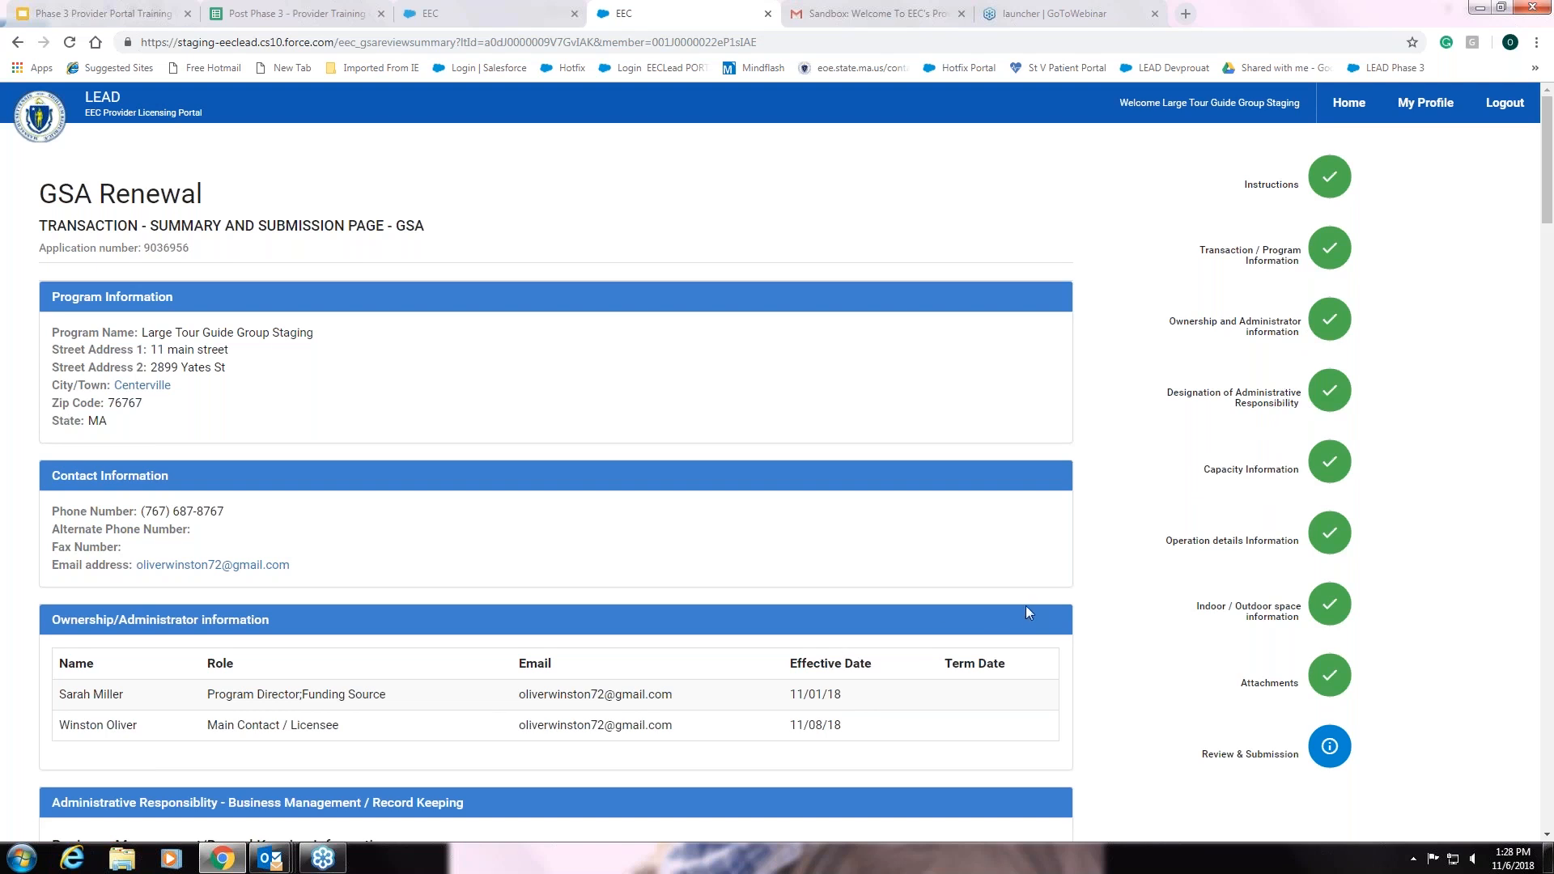
pyautogui.scroll(-4, 1027, 607)
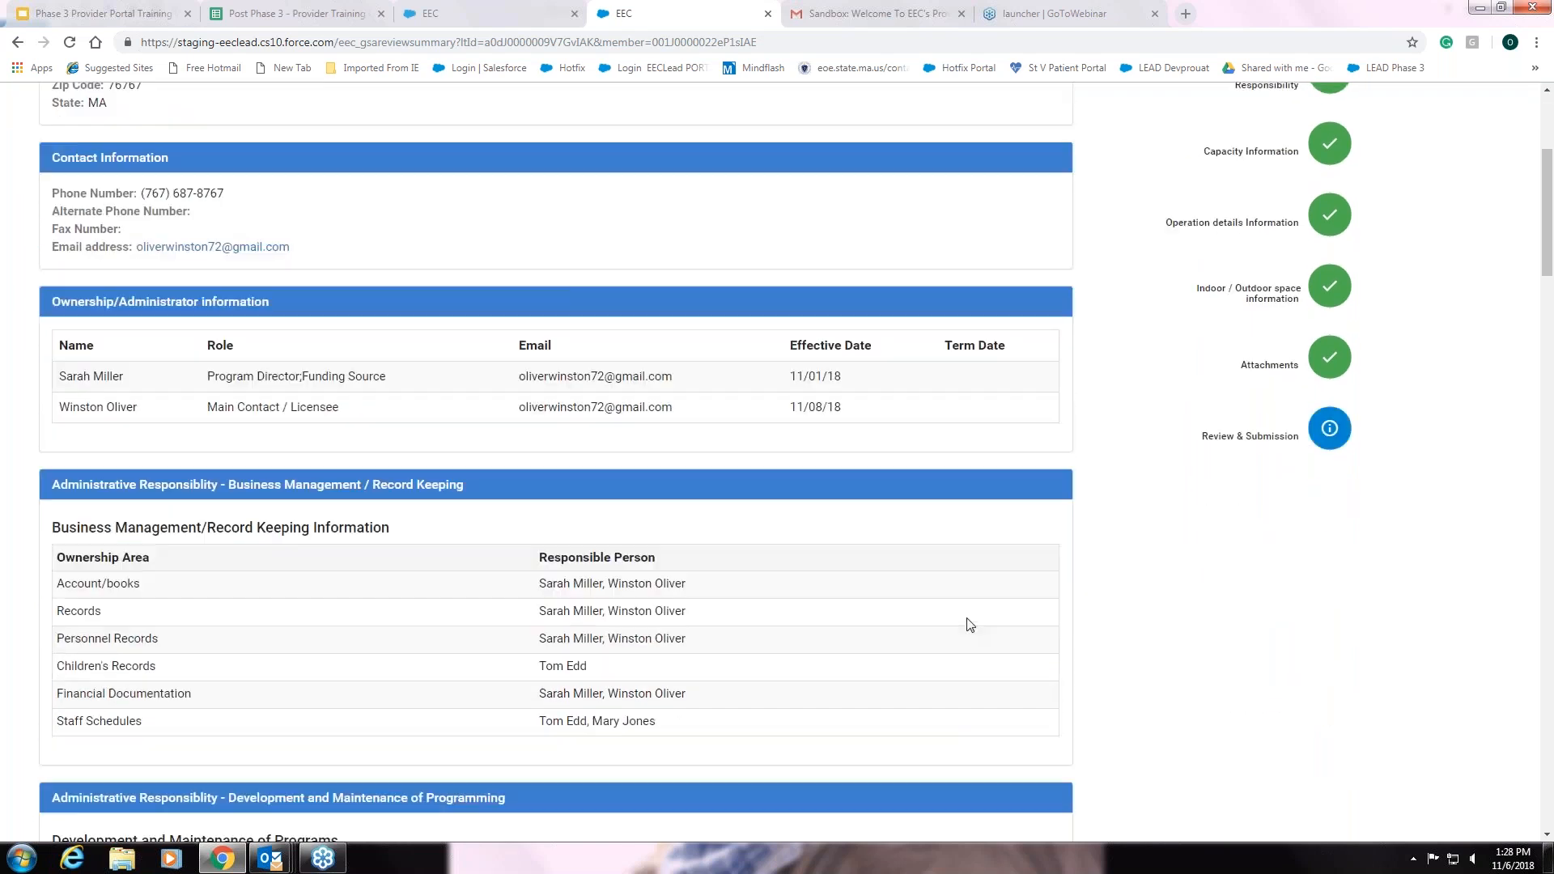
pyautogui.scroll(-14, 970, 625)
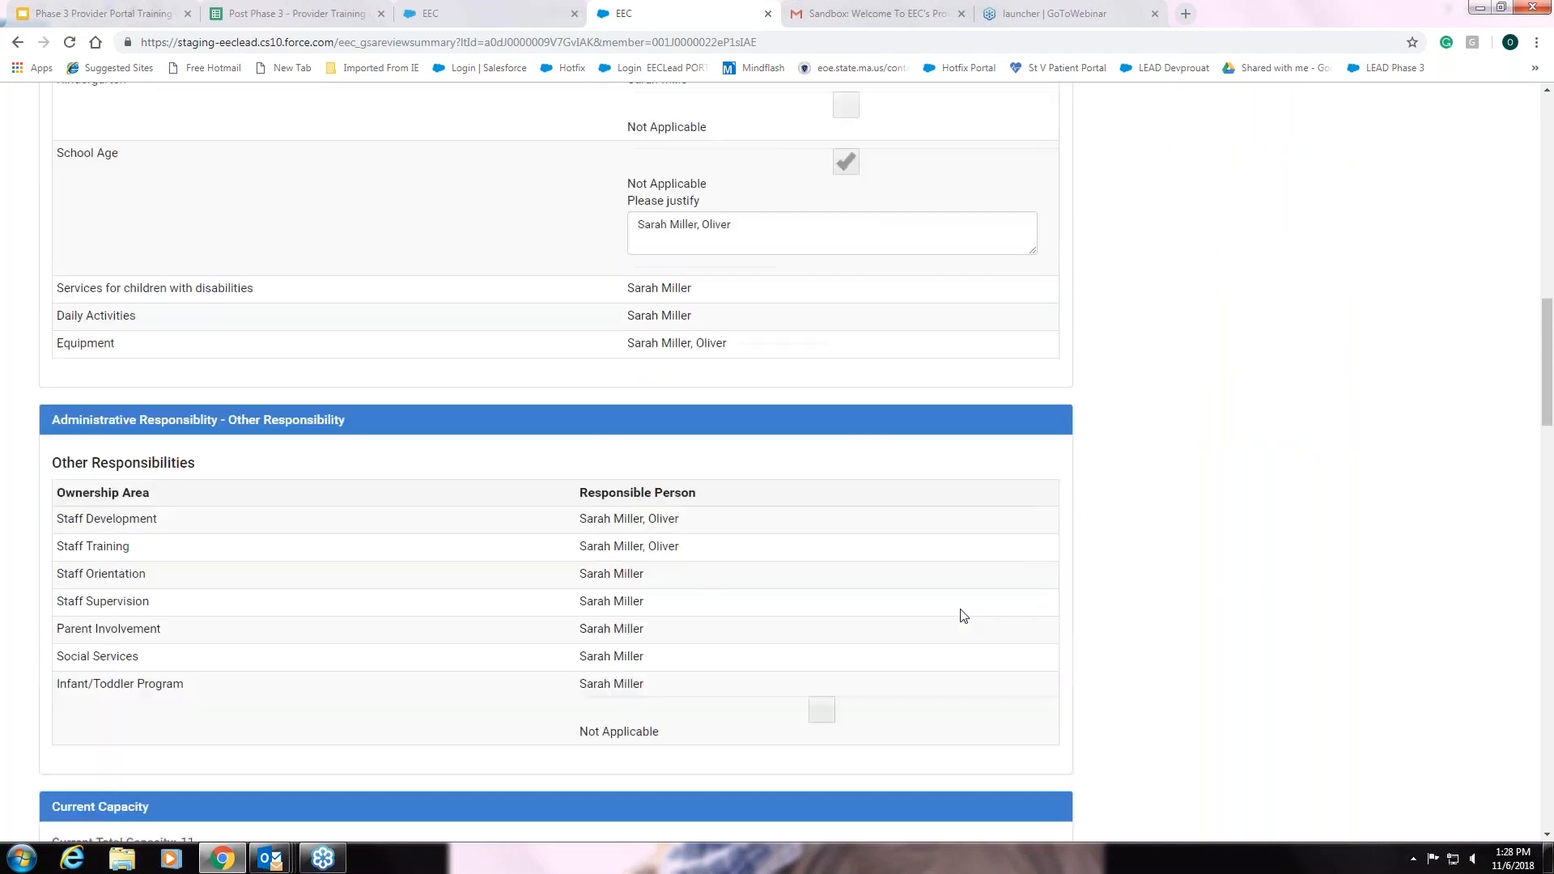
pyautogui.scroll(-12, 962, 615)
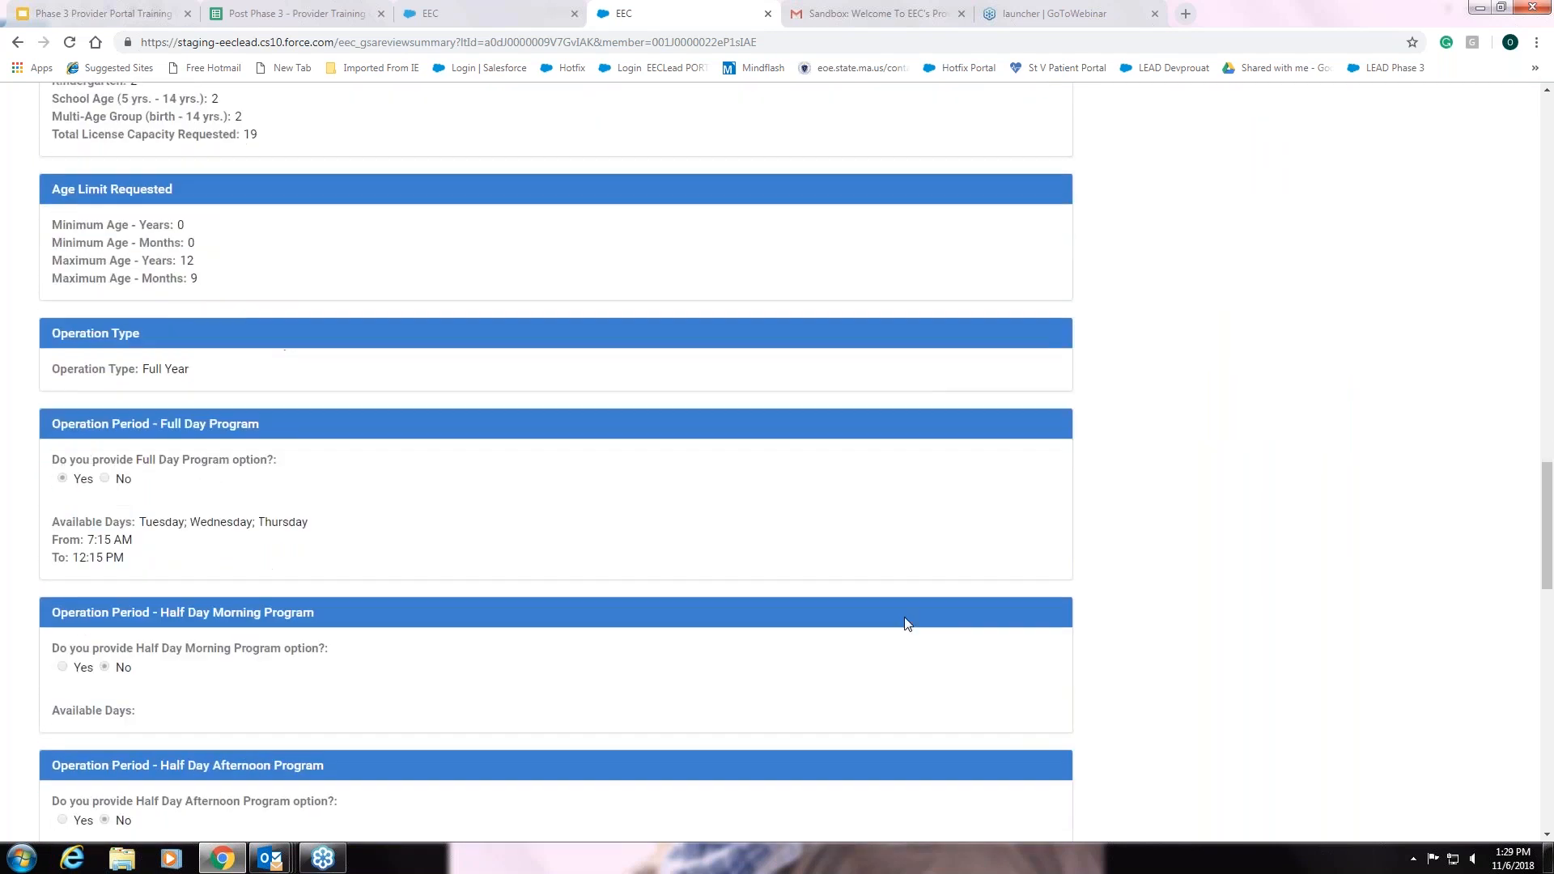
pyautogui.scroll(-8, 907, 623)
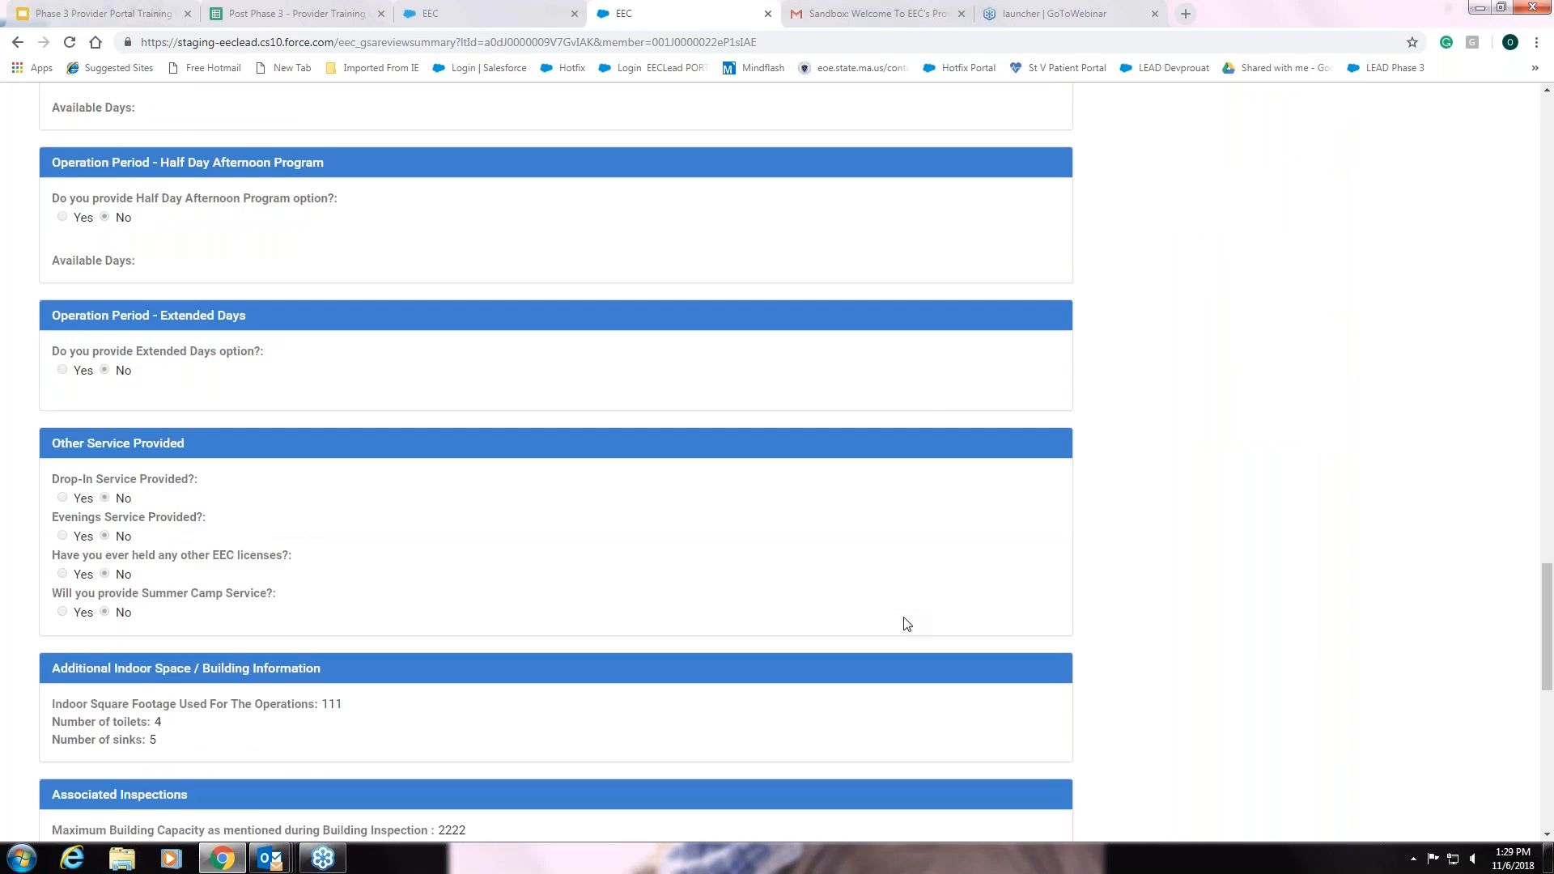
pyautogui.scroll(-8, 908, 623)
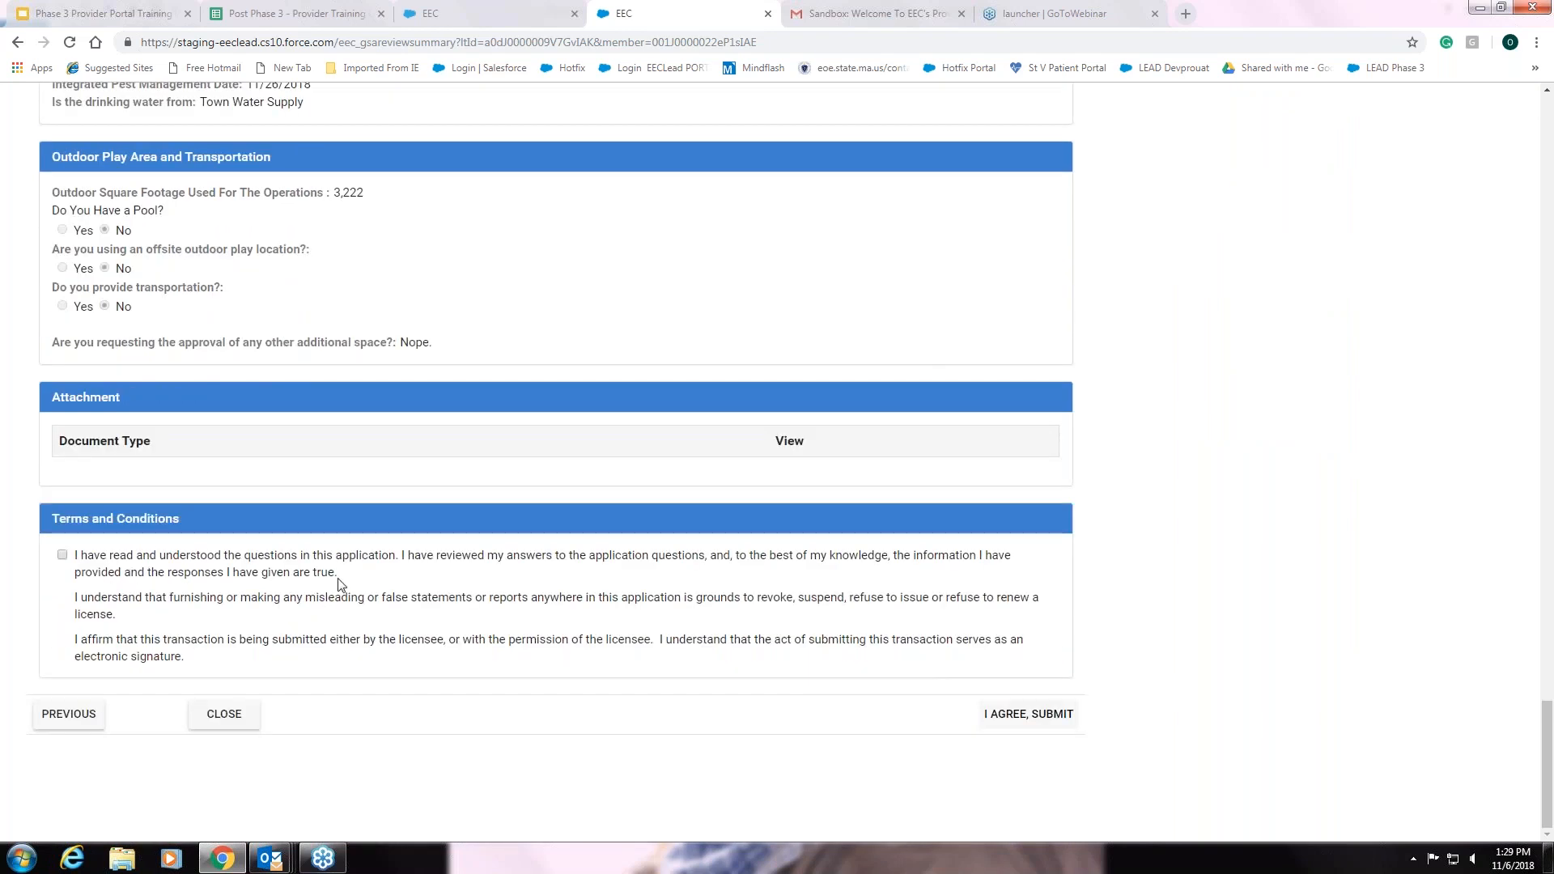
# Accept the Terms and Conditions and submit the GSA Renewal
pyautogui.click(63, 556)
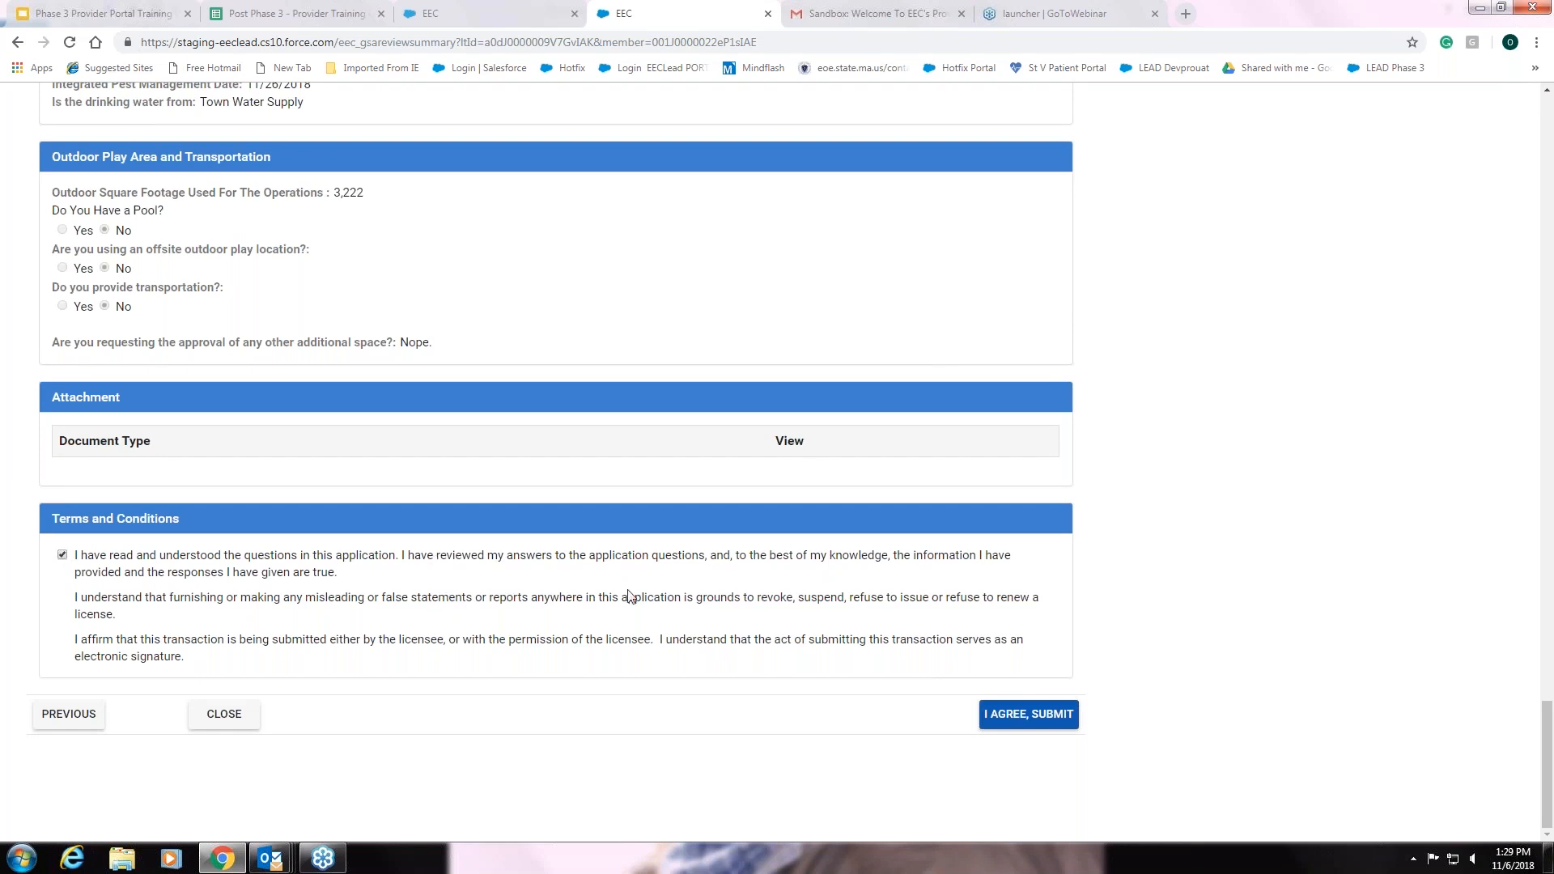
pyautogui.click(1026, 716)
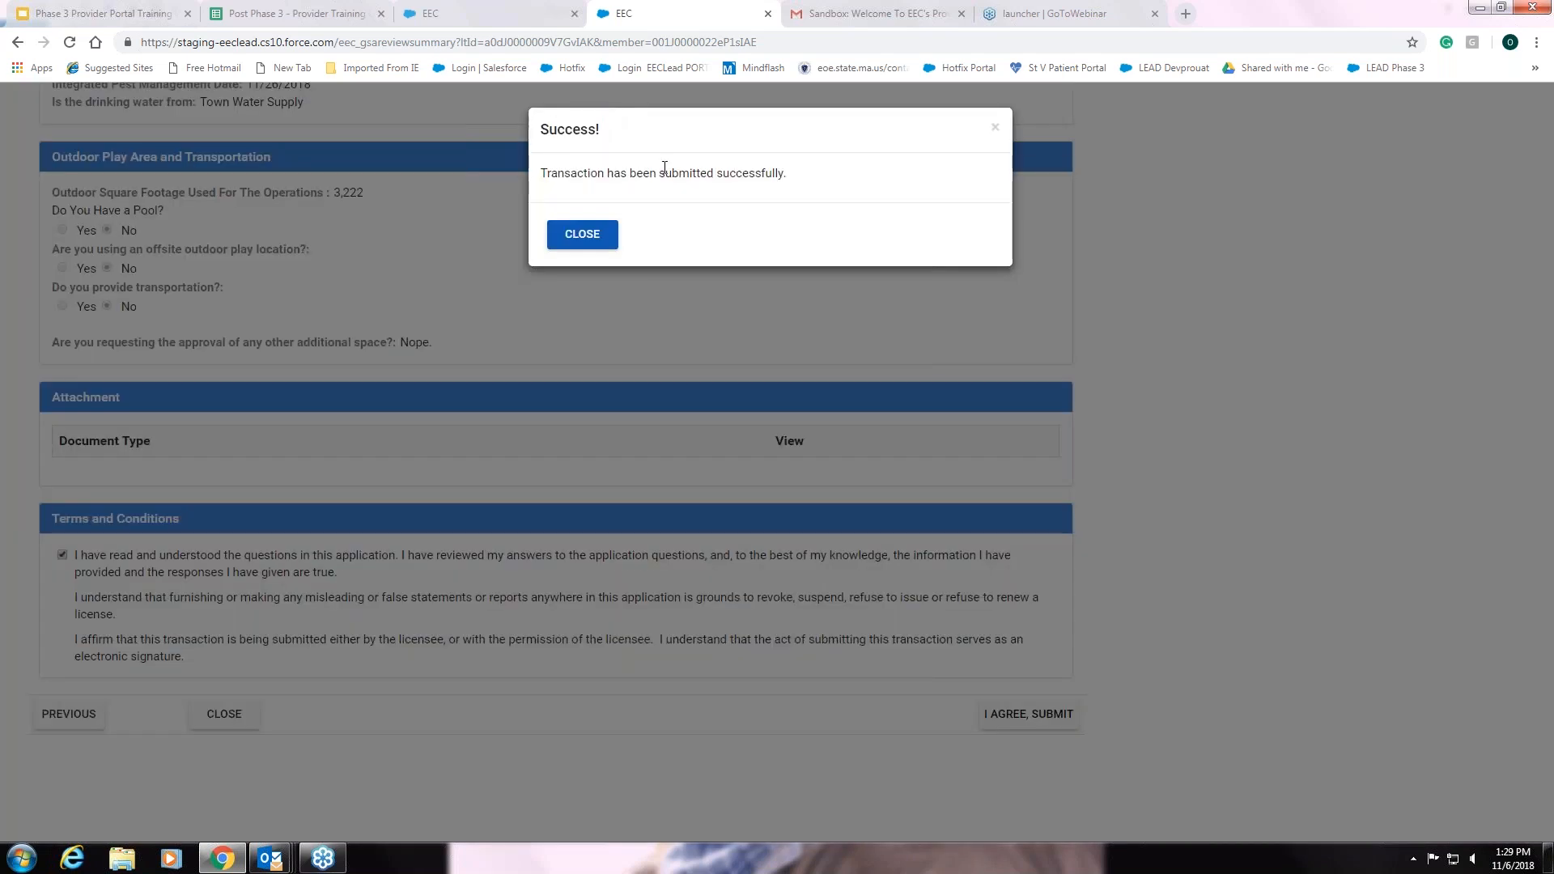
# Close the Success dialog and scroll down to My Licensing Transactions on the home page
pyautogui.click(602, 243)
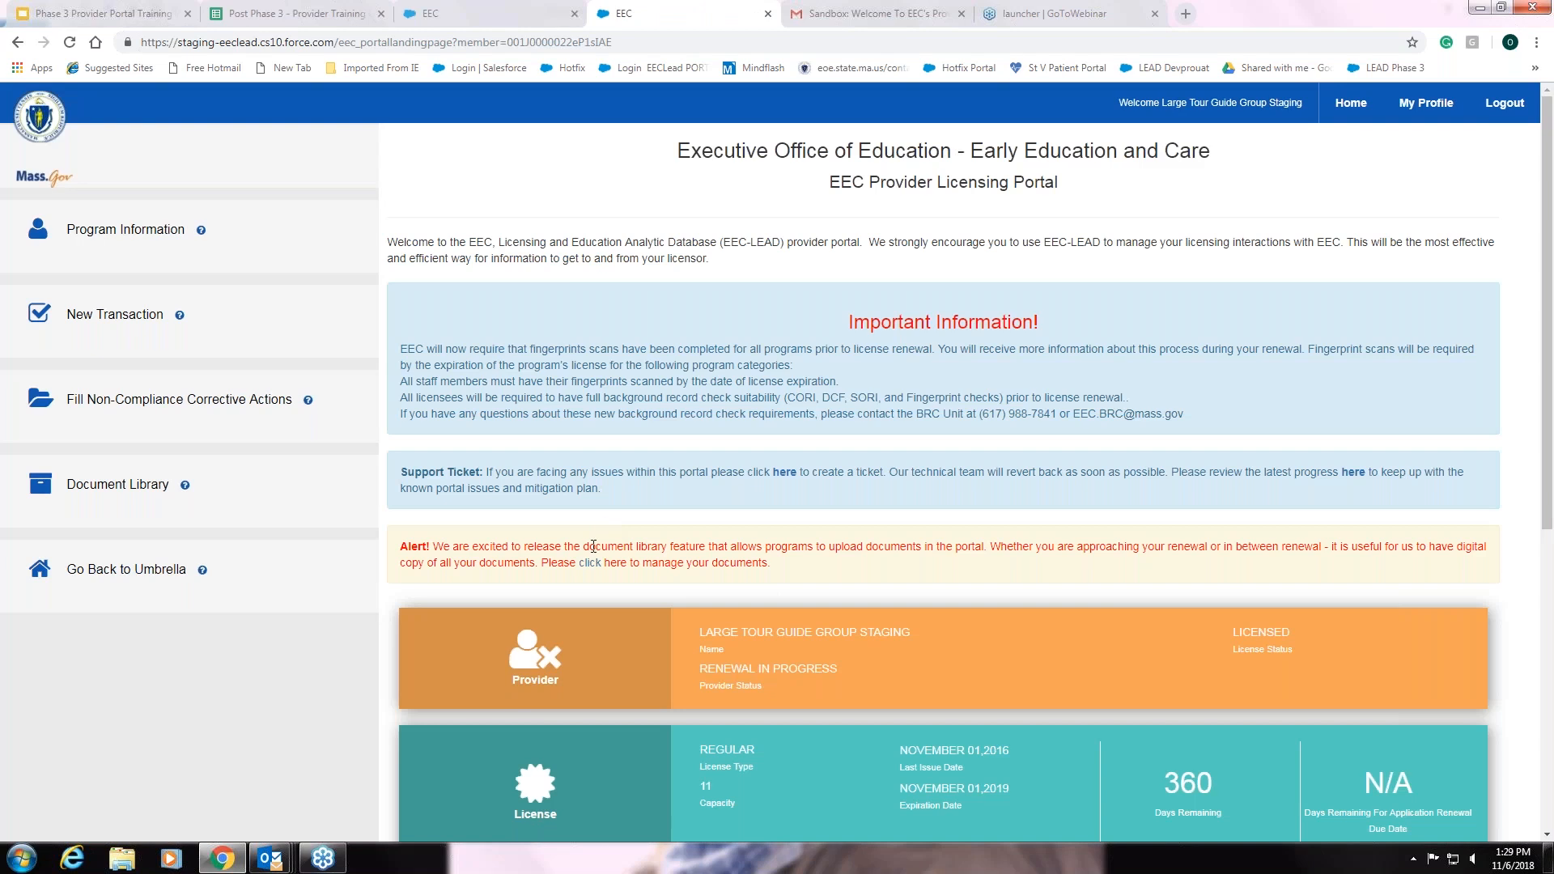
pyautogui.scroll(-5, 777, 461)
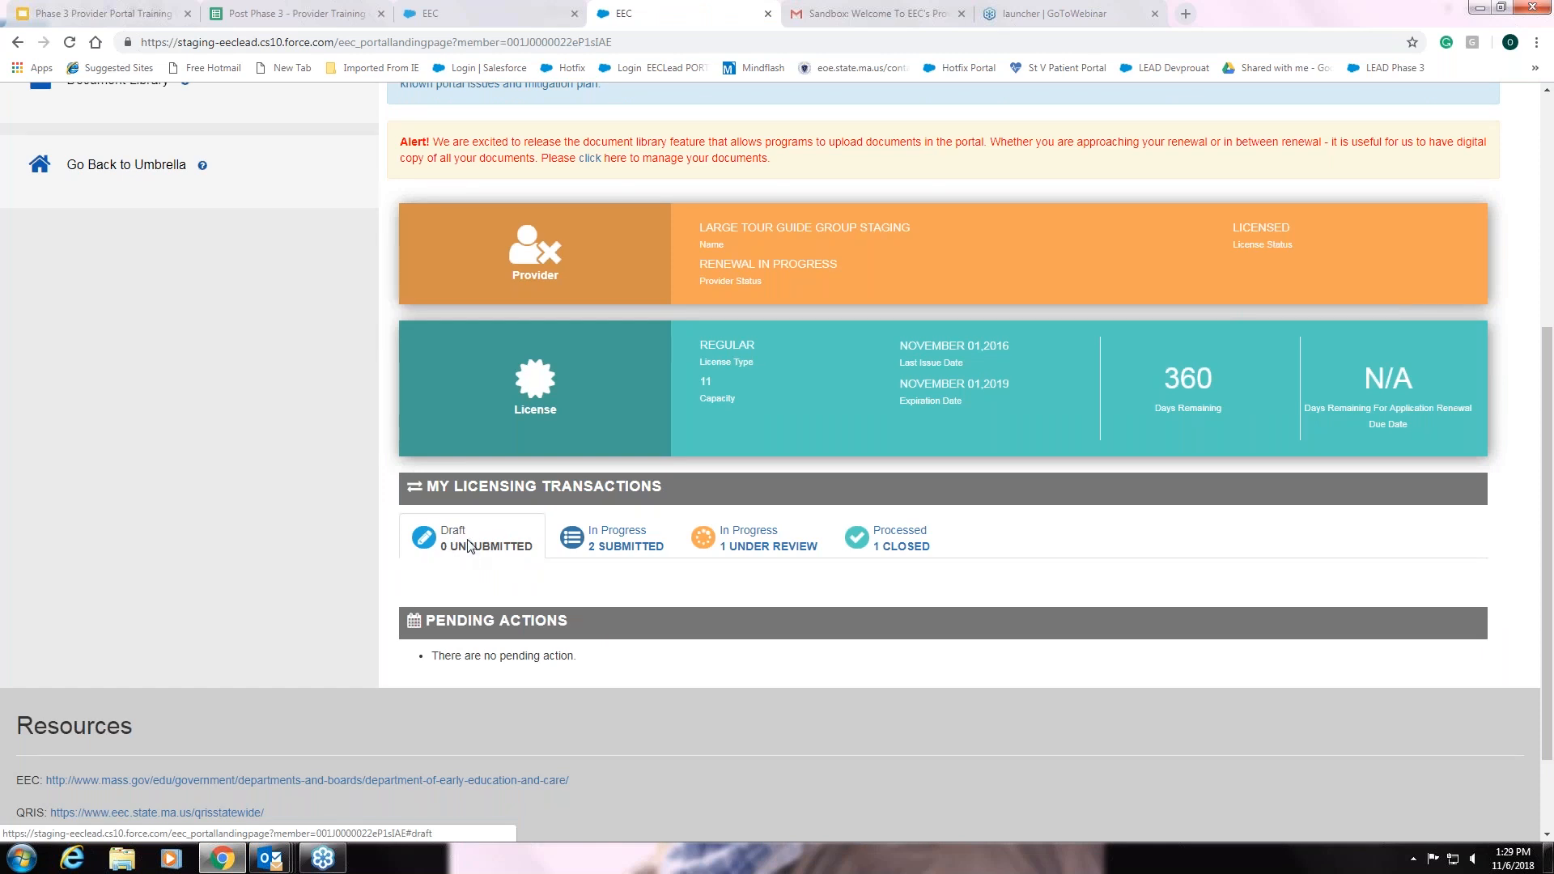
# Show the In Progress submitted transactions, listing GSA Renewal (11/06/2018) and GSA Temporary Move (11/02/2018)
pyautogui.click(656, 533)
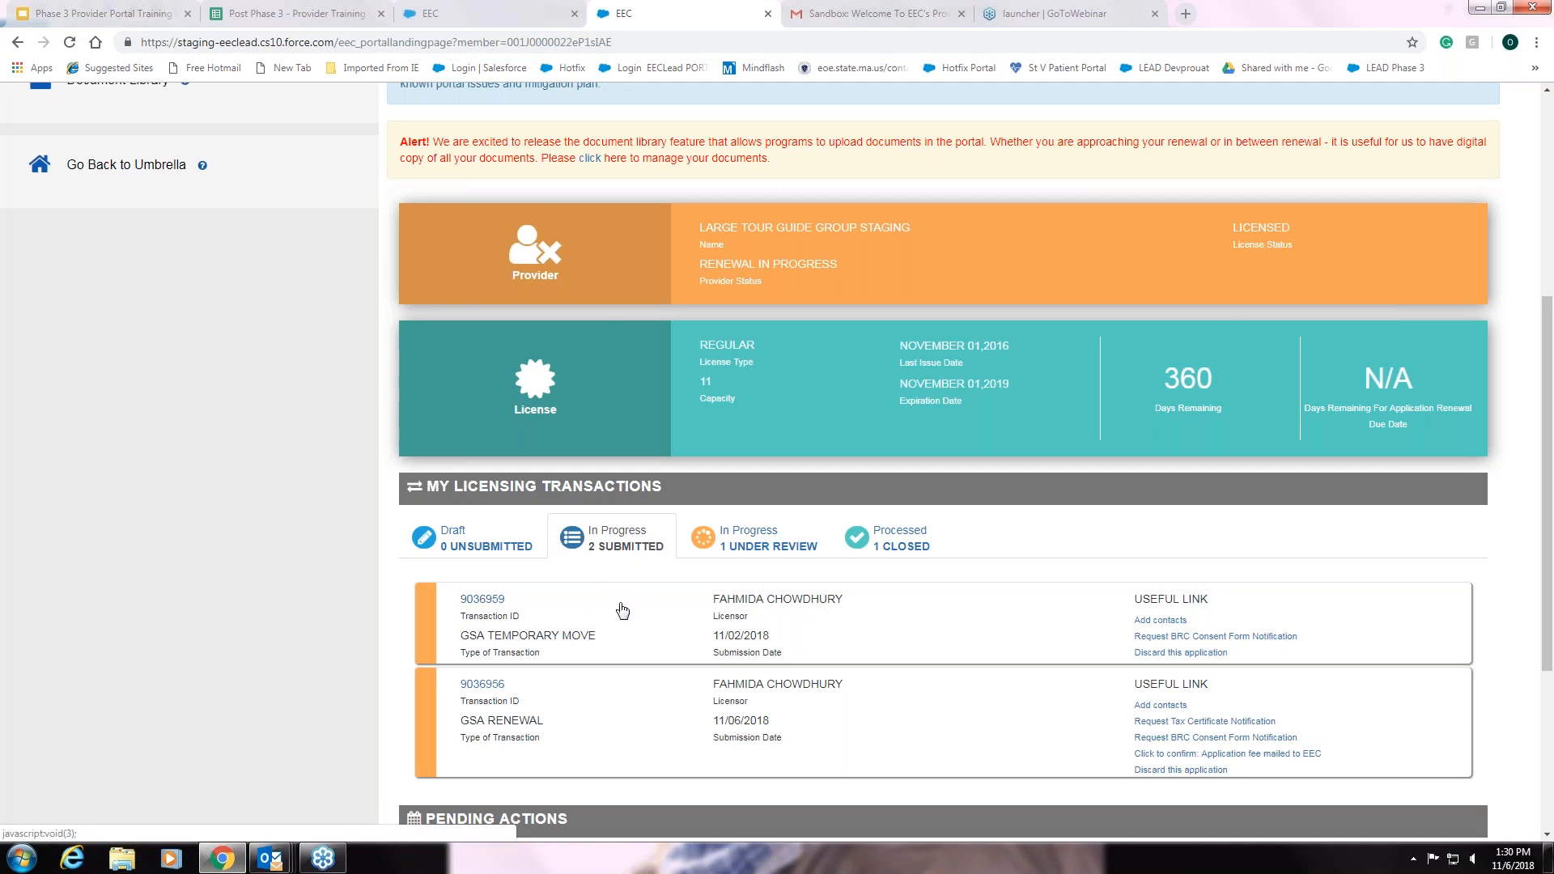
pyautogui.scroll(1, 621, 610)
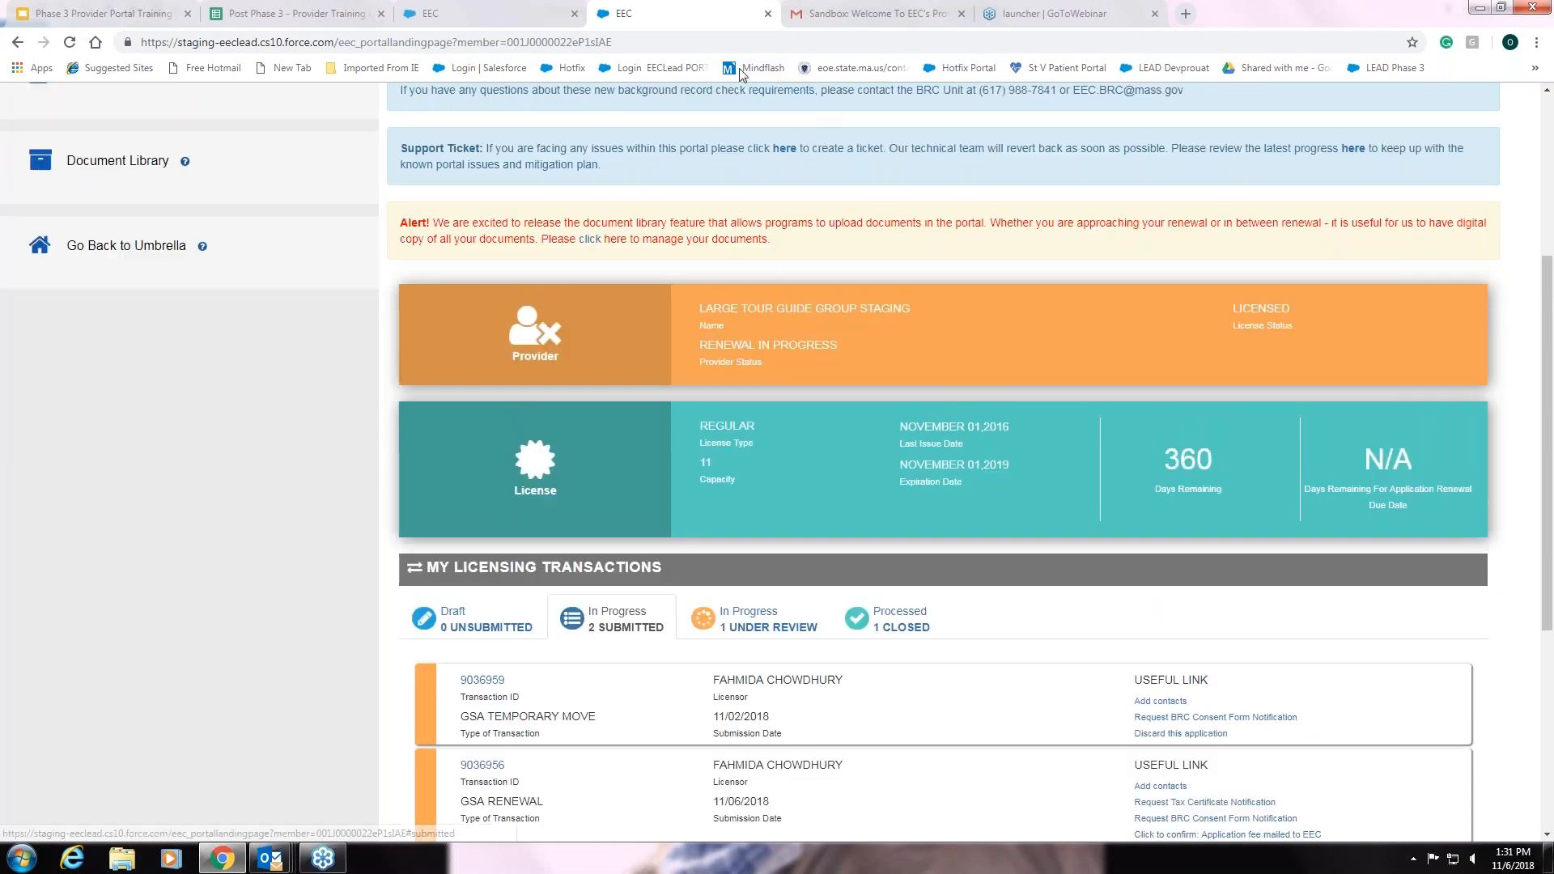
# Open the newest 'Licensing Transaction Successfully Submitted' email in Gmail, noting the $275.00 fee request
pyautogui.click(854, 16)
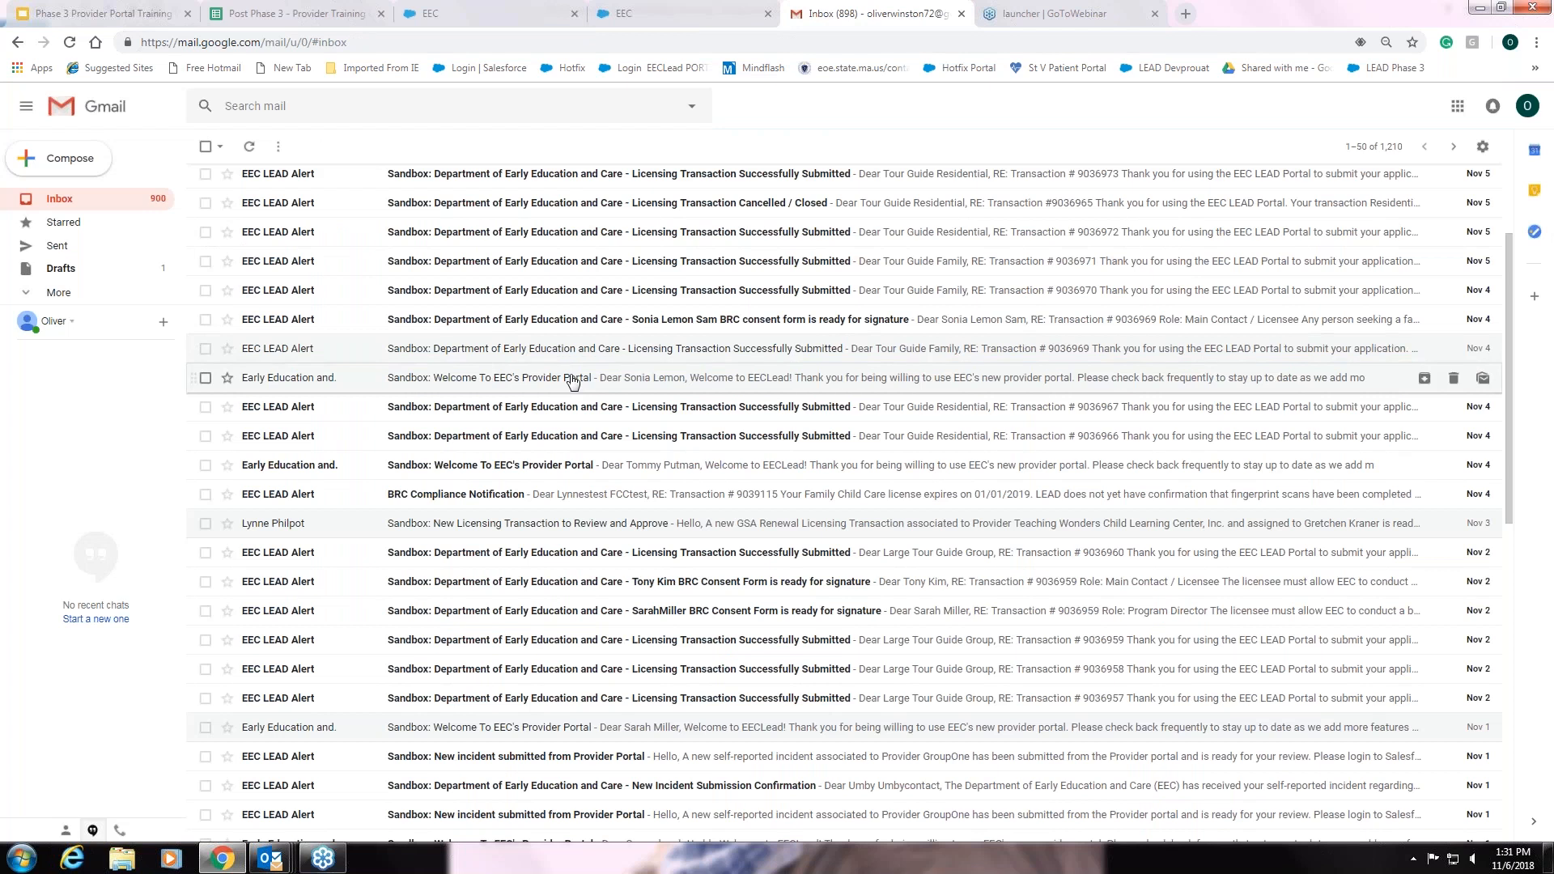
pyautogui.scroll(3, 571, 378)
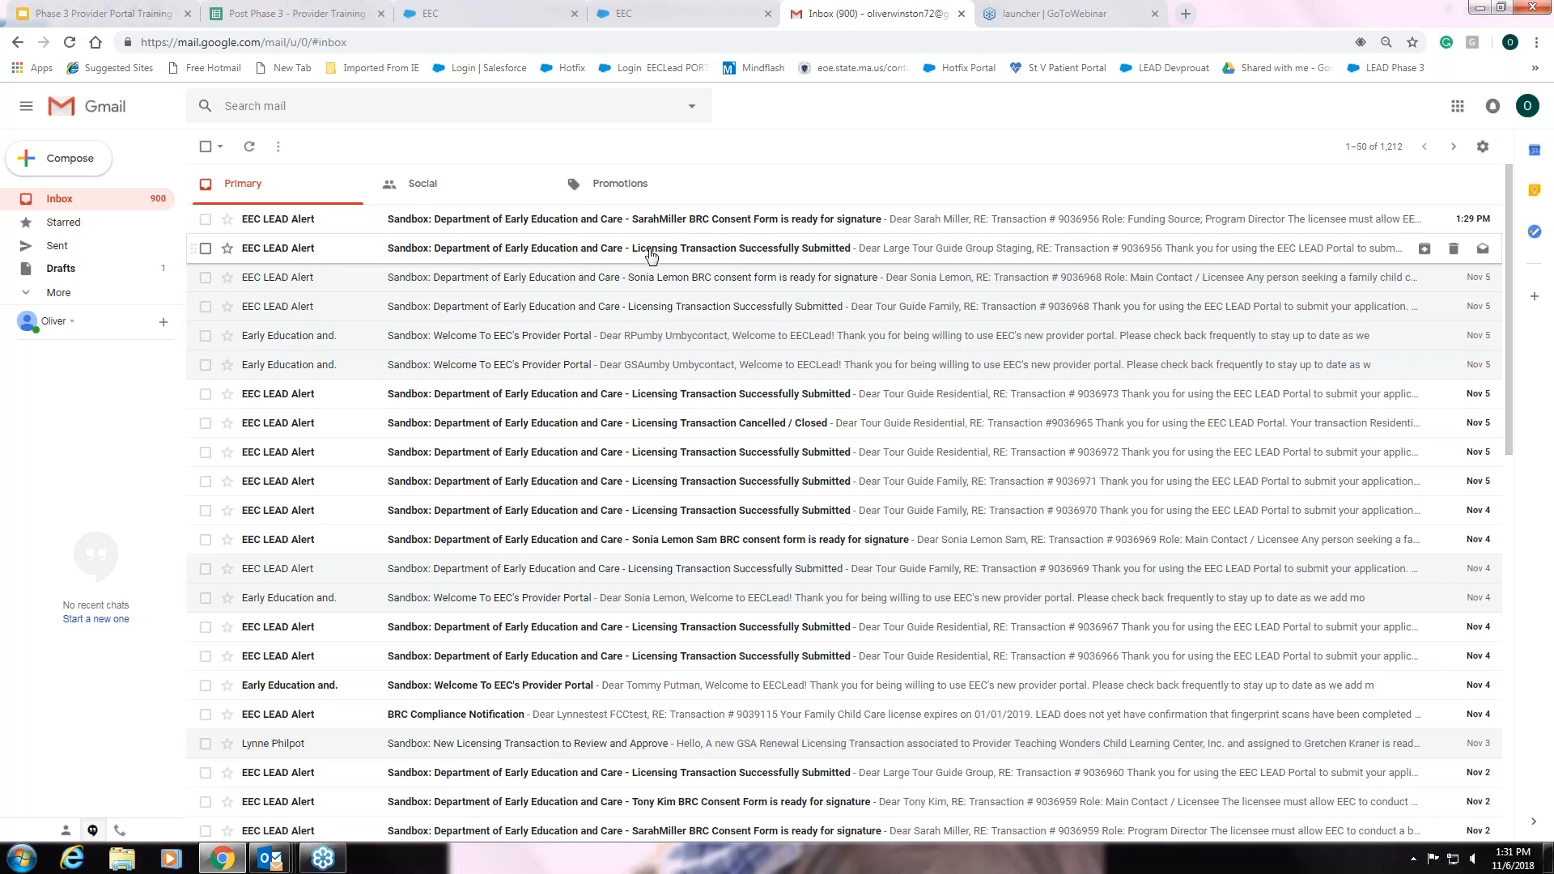
pyautogui.click(749, 254)
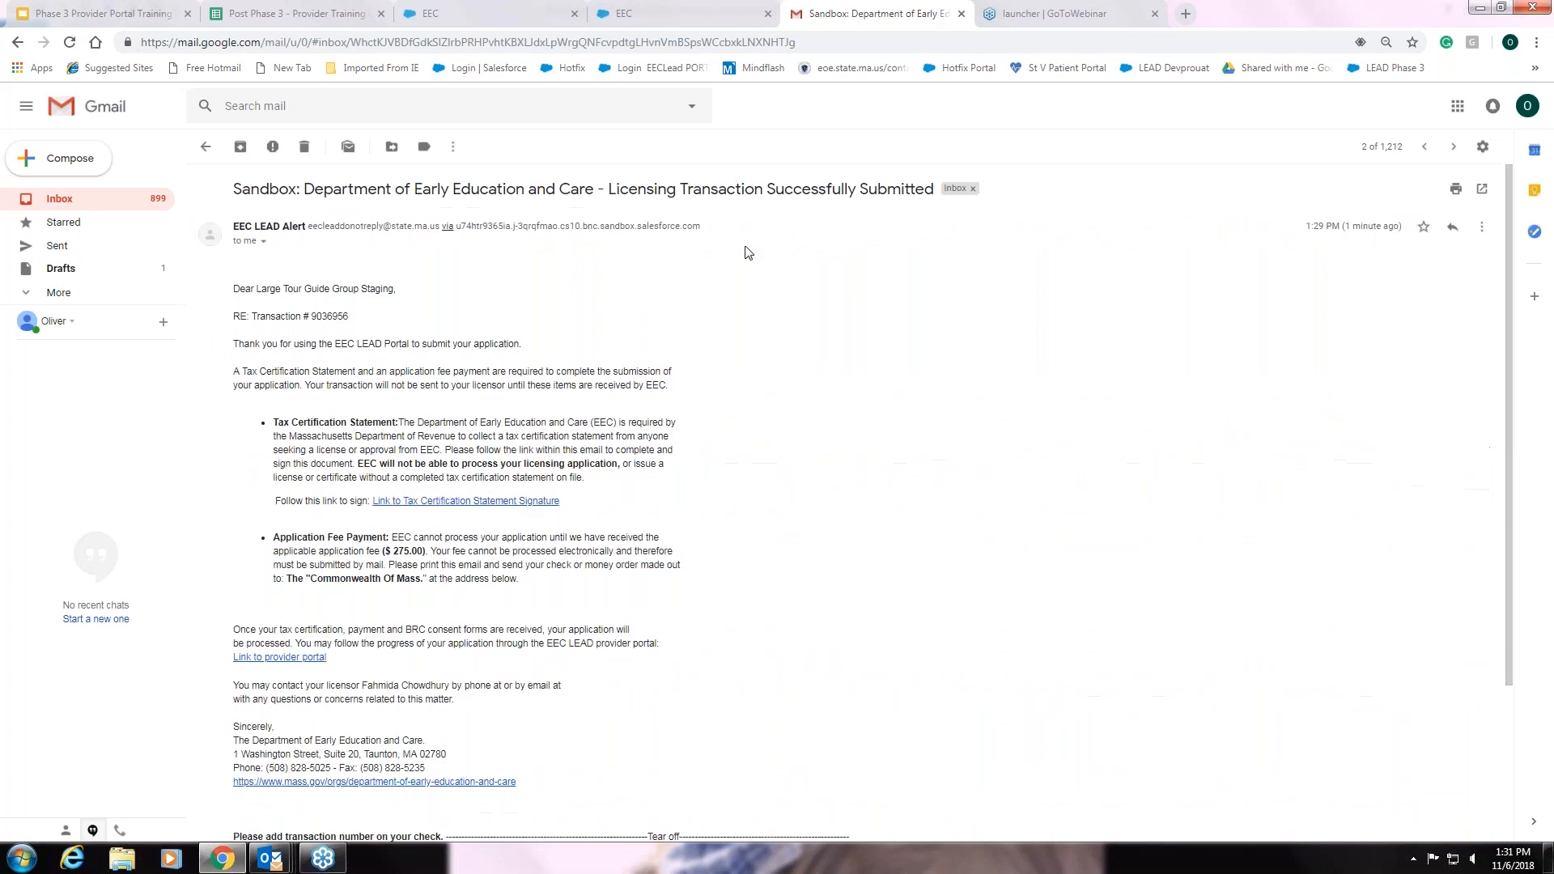
pyautogui.scroll(-2, 849, 356)
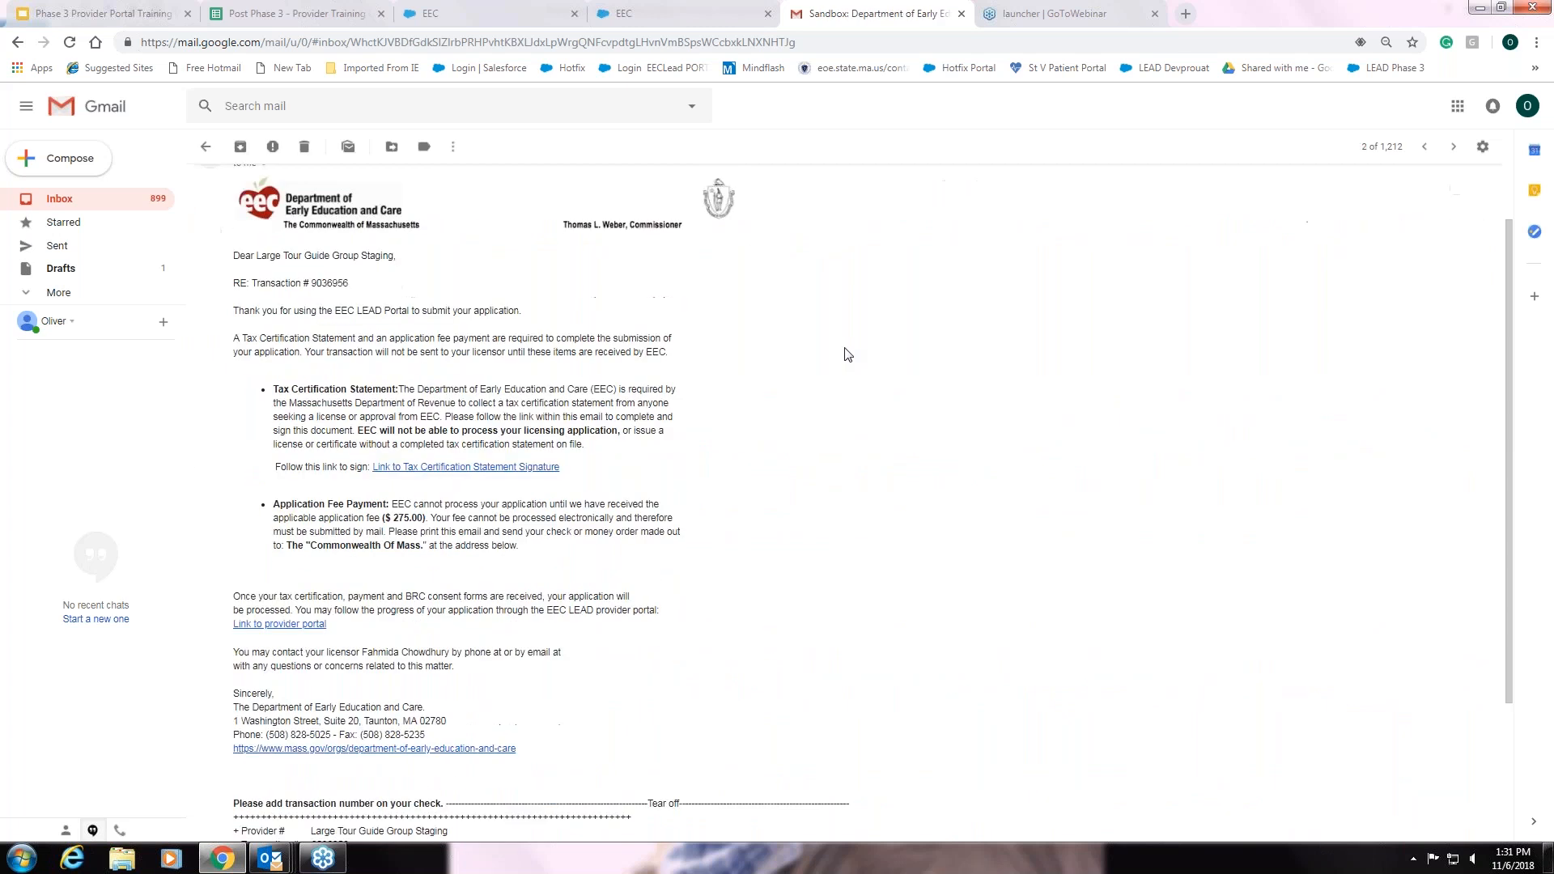
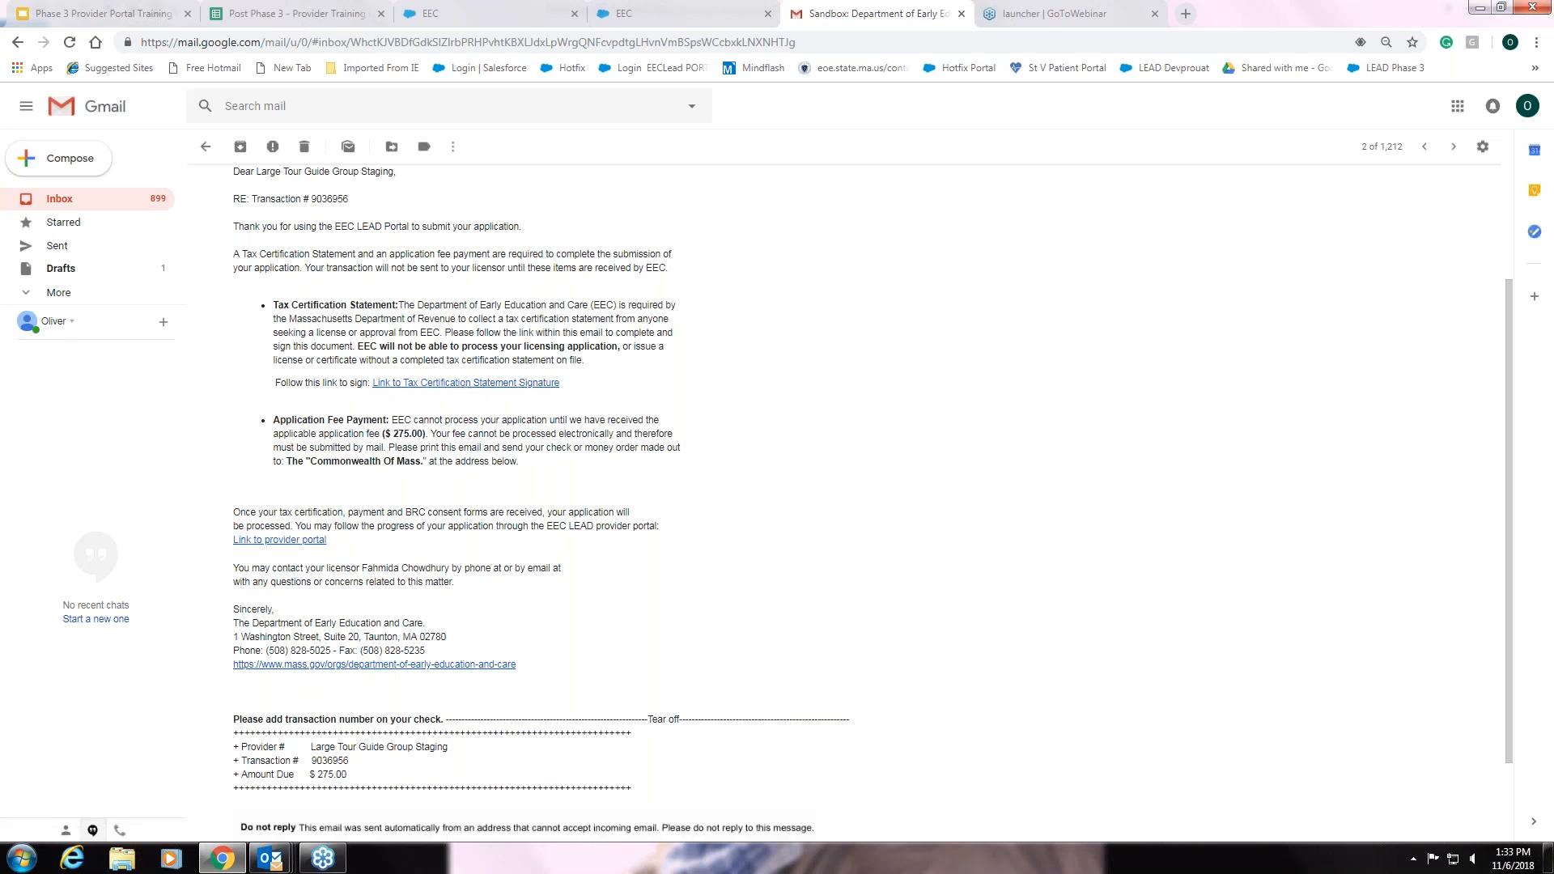
pyautogui.click(466, 385)
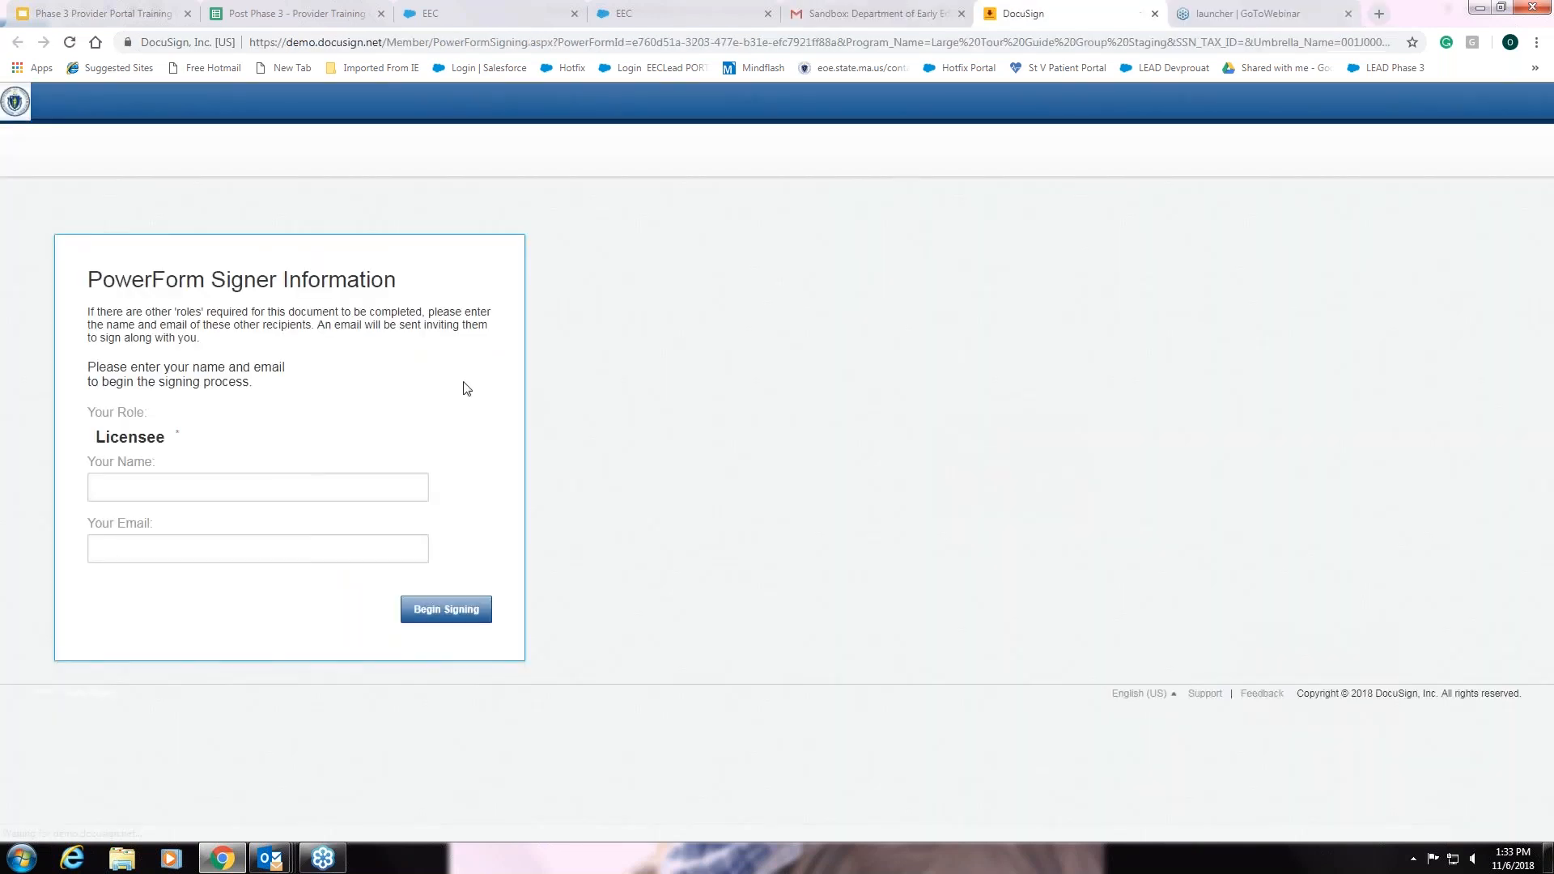
# Enter the signer's name and e-mail on the DocuSign PowerForm, then begin signing
pyautogui.click(286, 487)
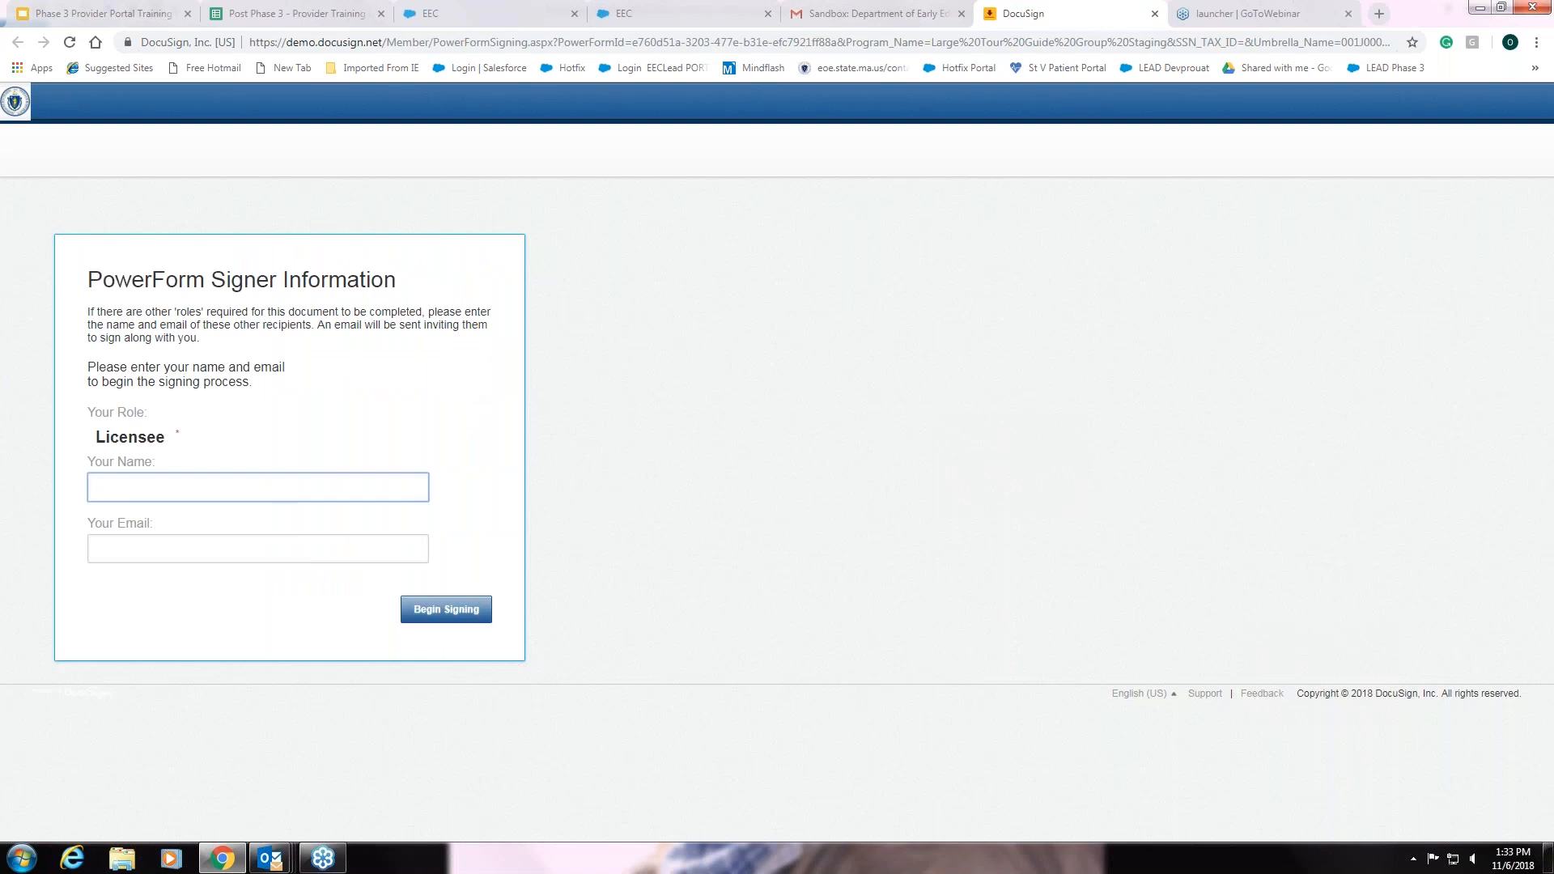
pyautogui.write('My Test PRogram')
pyautogui.click(259, 545)
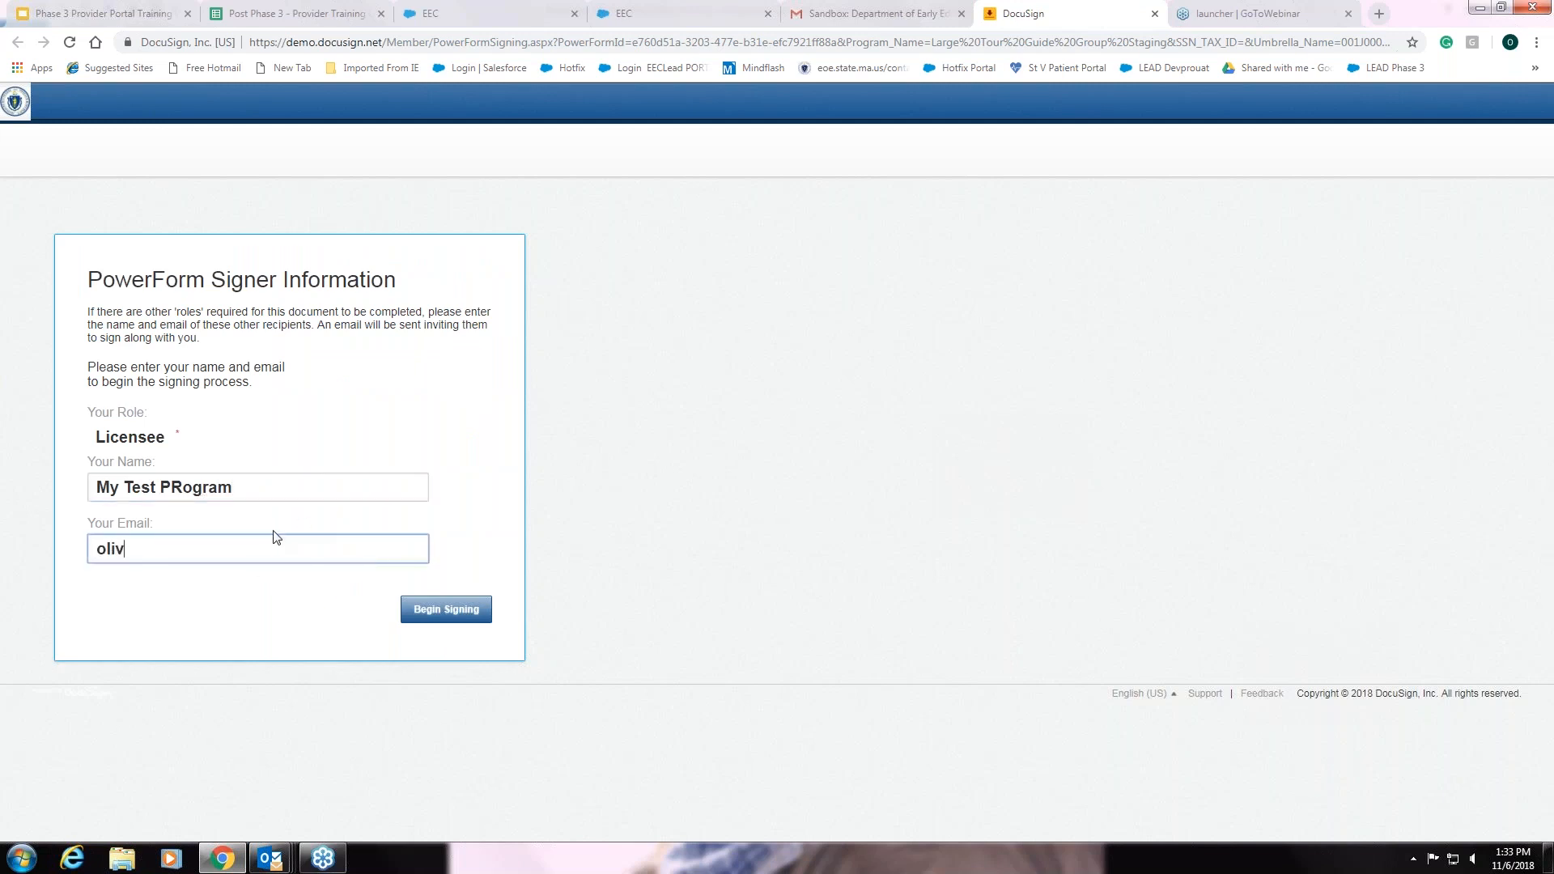
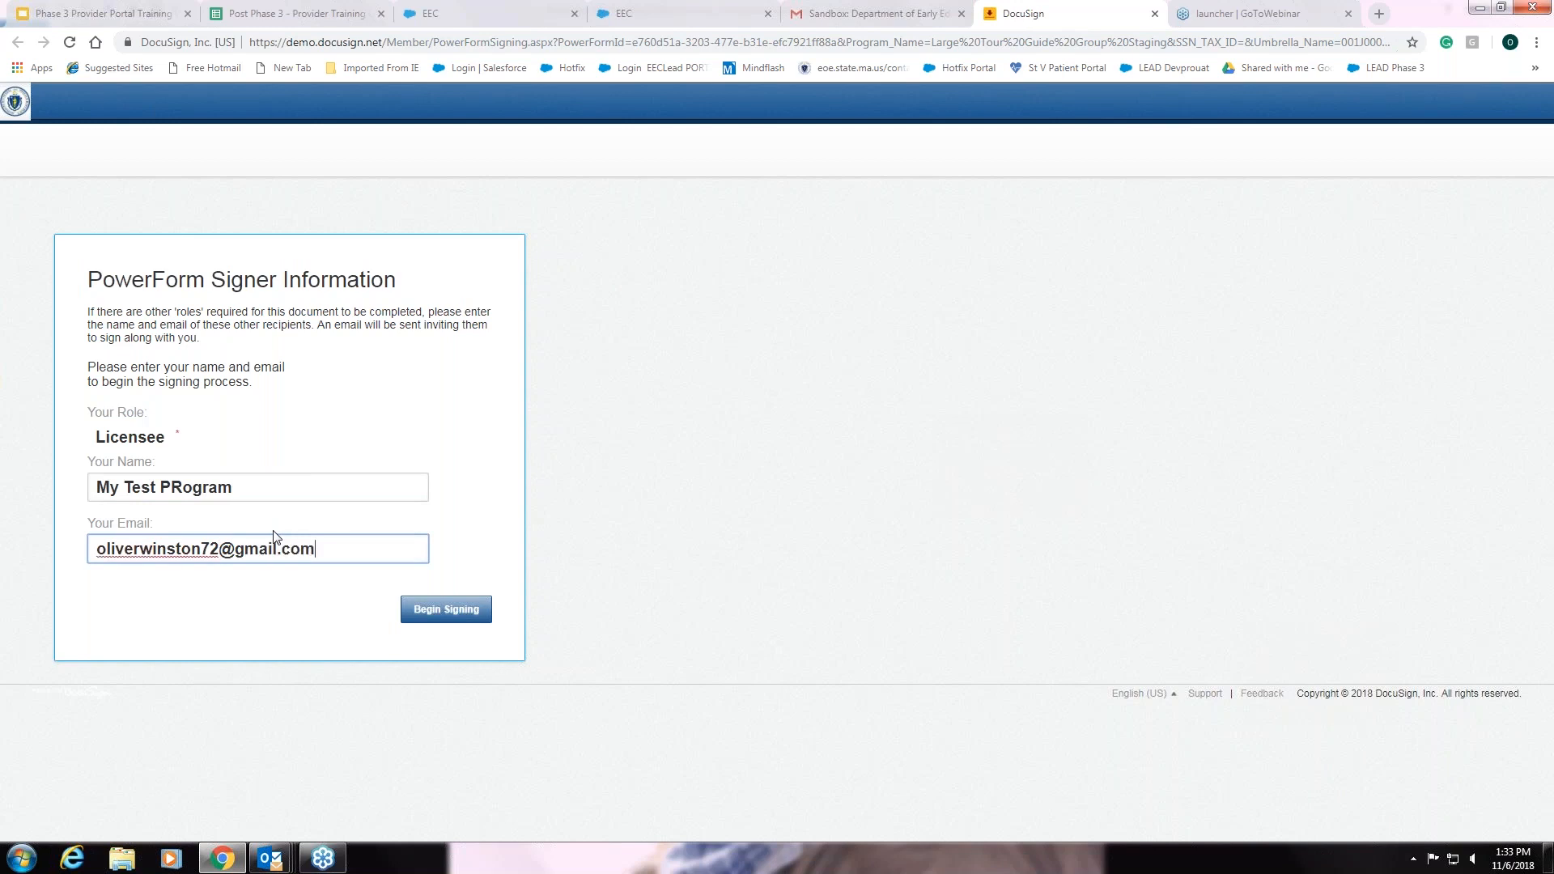
pyautogui.click(420, 613)
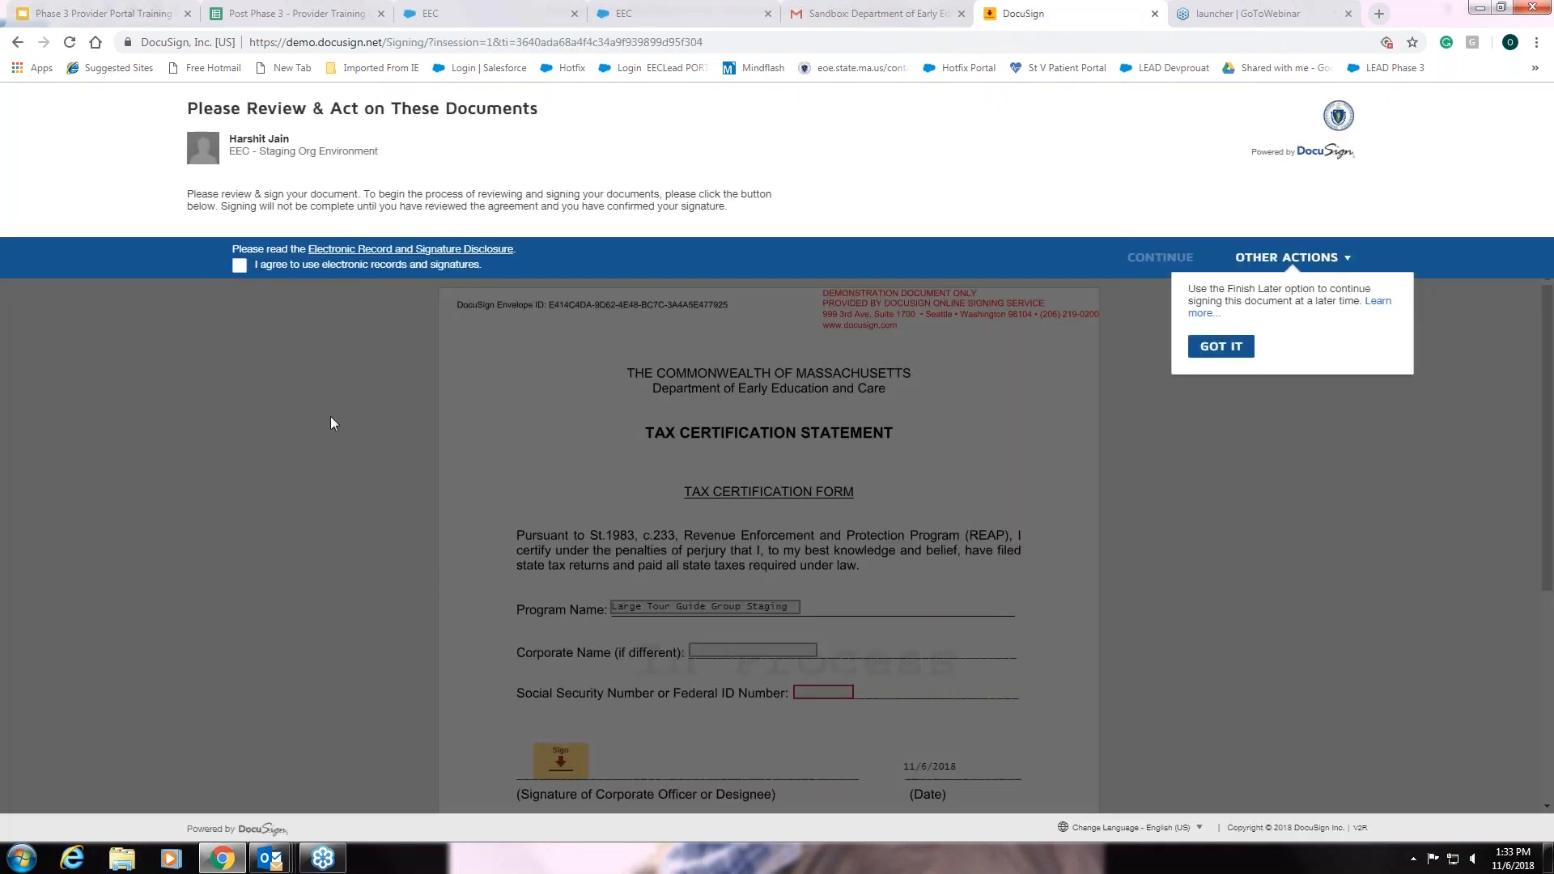
# Accept electronic records and enter 123456789 as the Social Security/Federal ID number
pyautogui.click(240, 266)
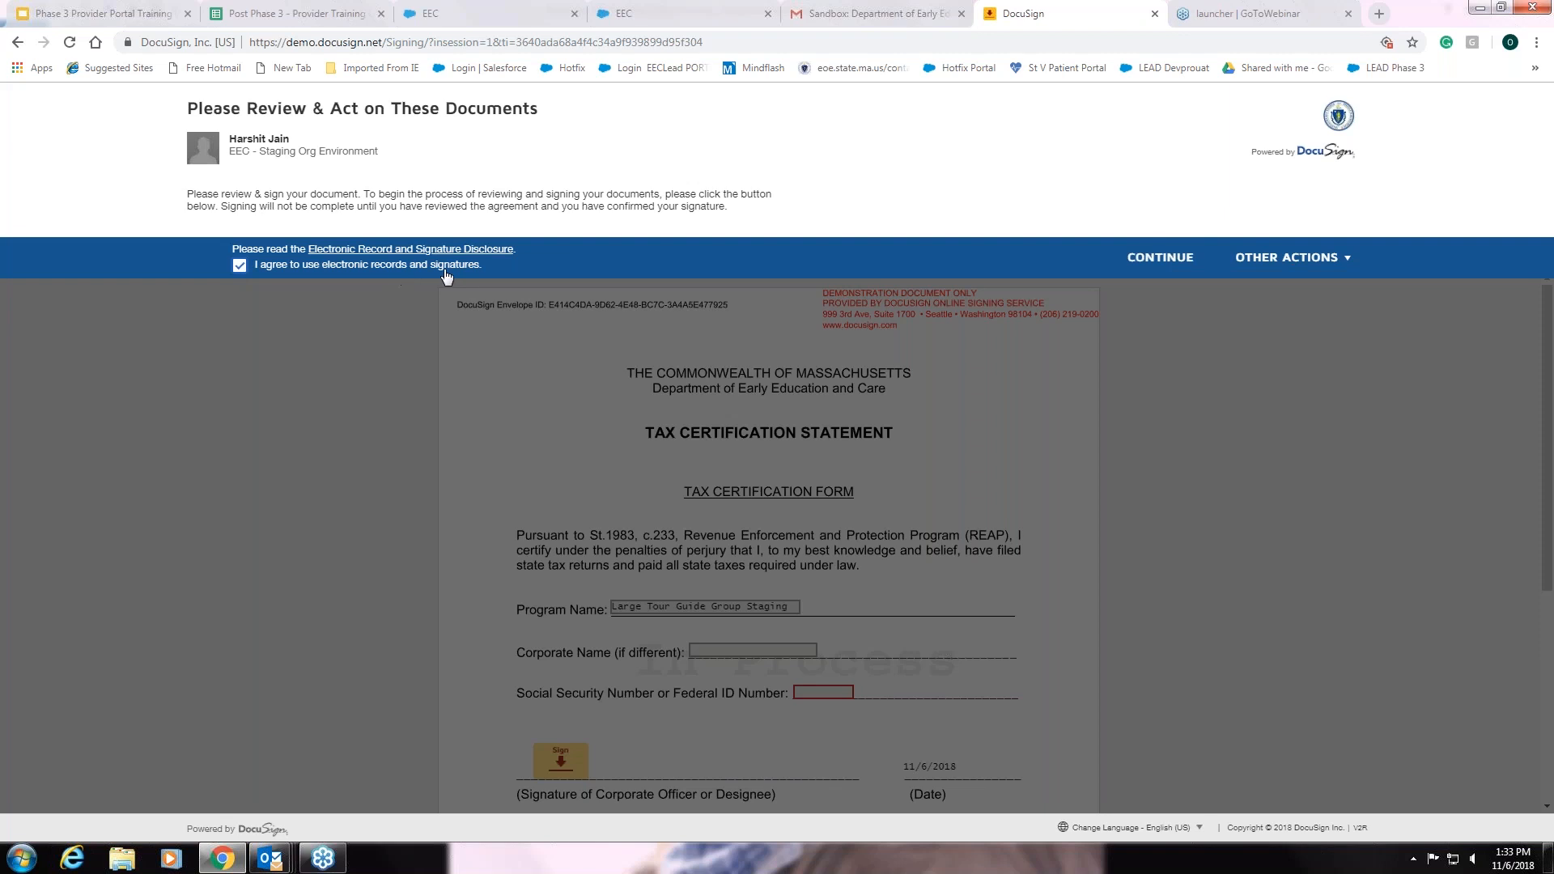
pyautogui.click(1153, 260)
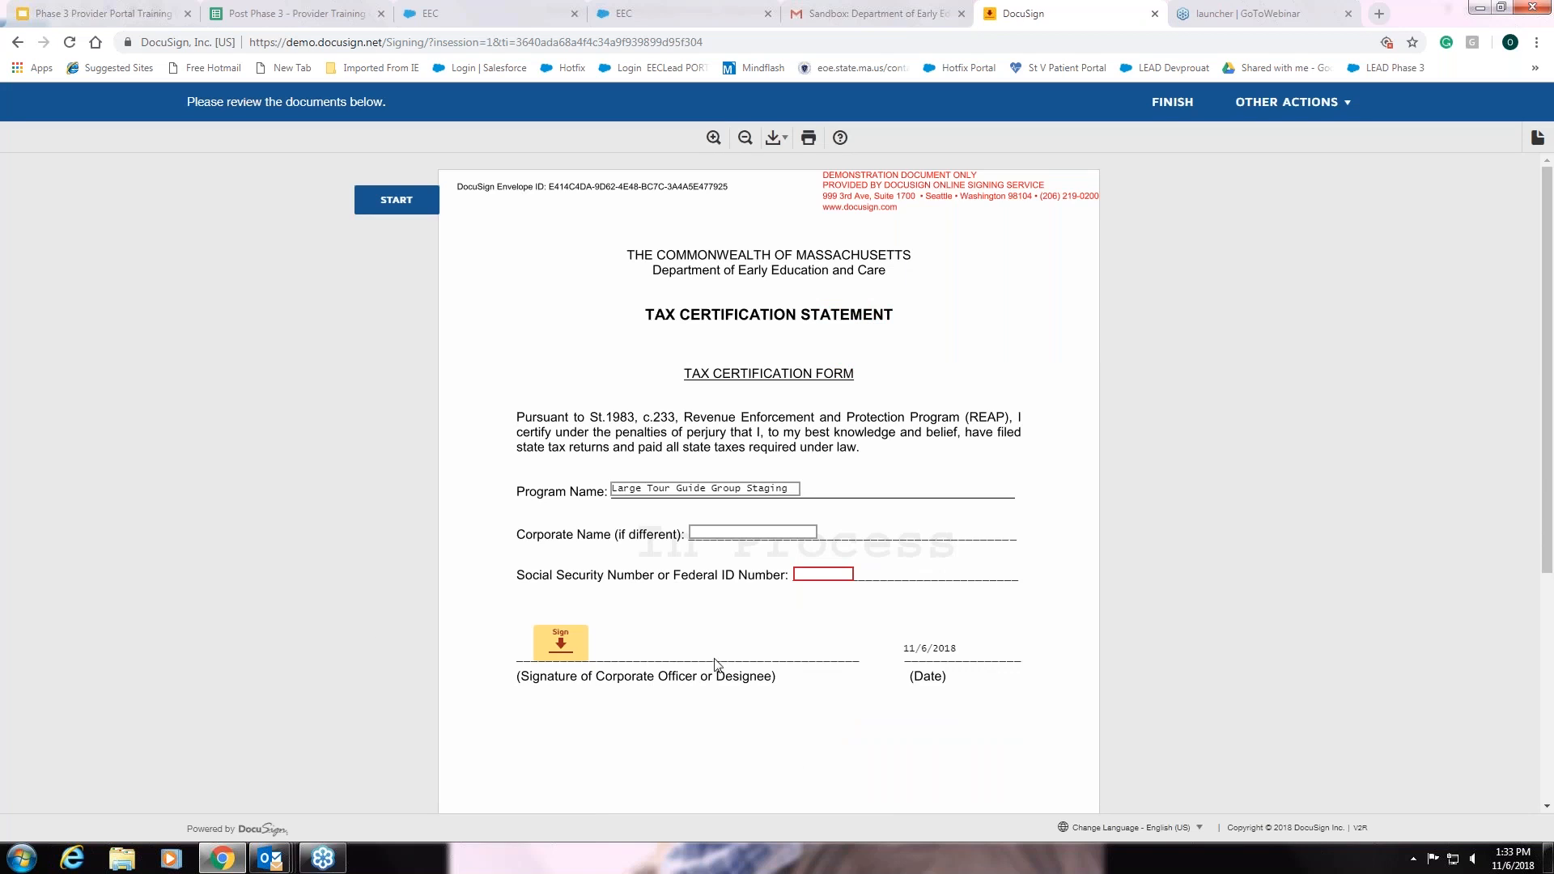
pyautogui.click(795, 488)
pyautogui.press('Tab')
pyautogui.click(807, 575)
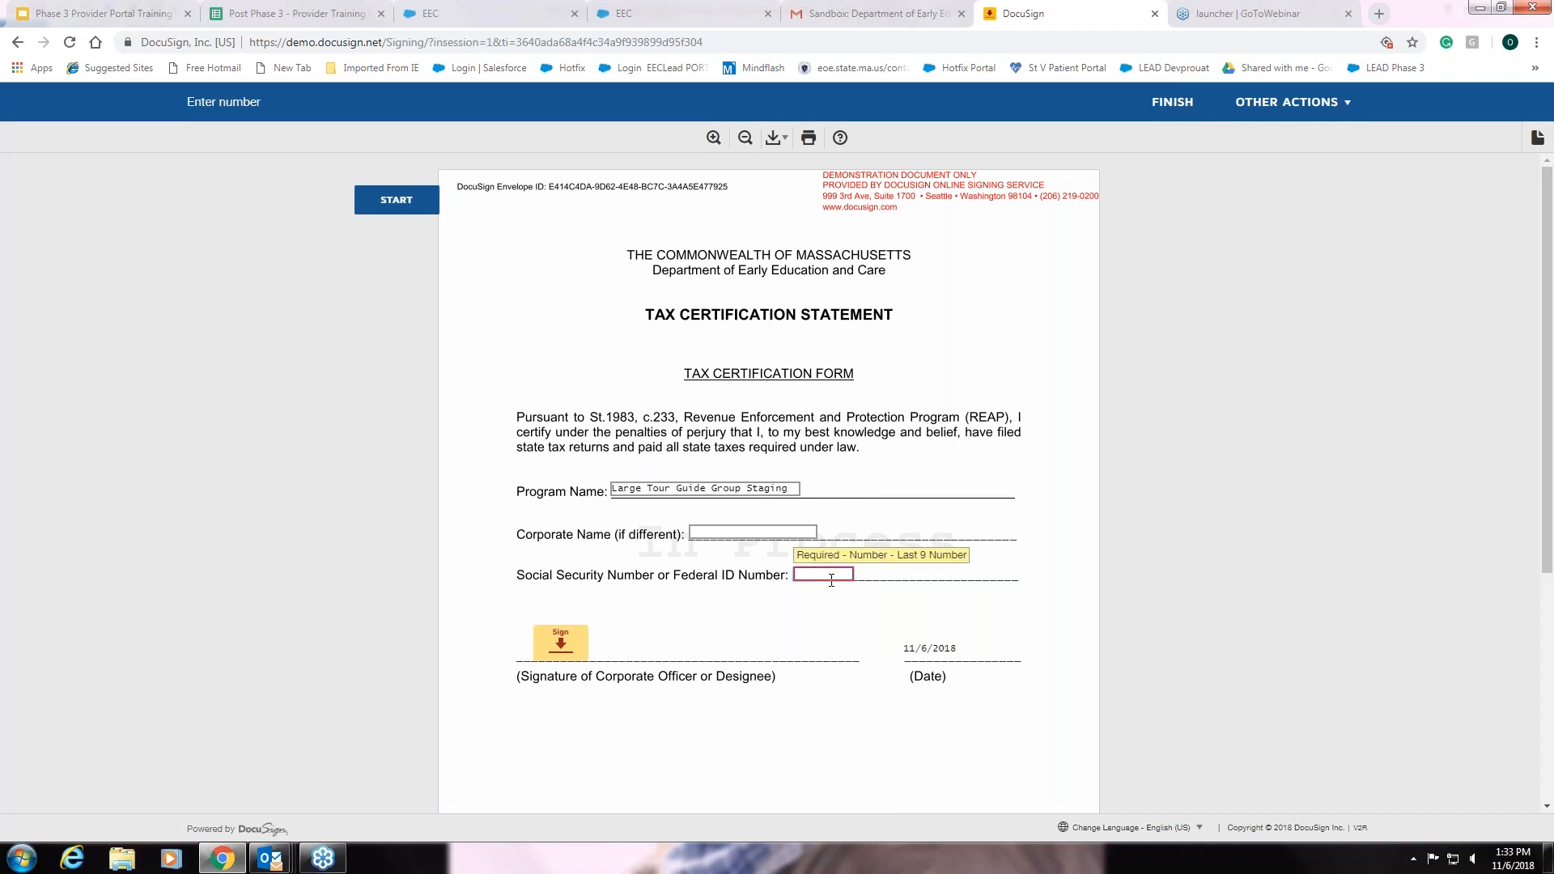
pyautogui.write('123456789')
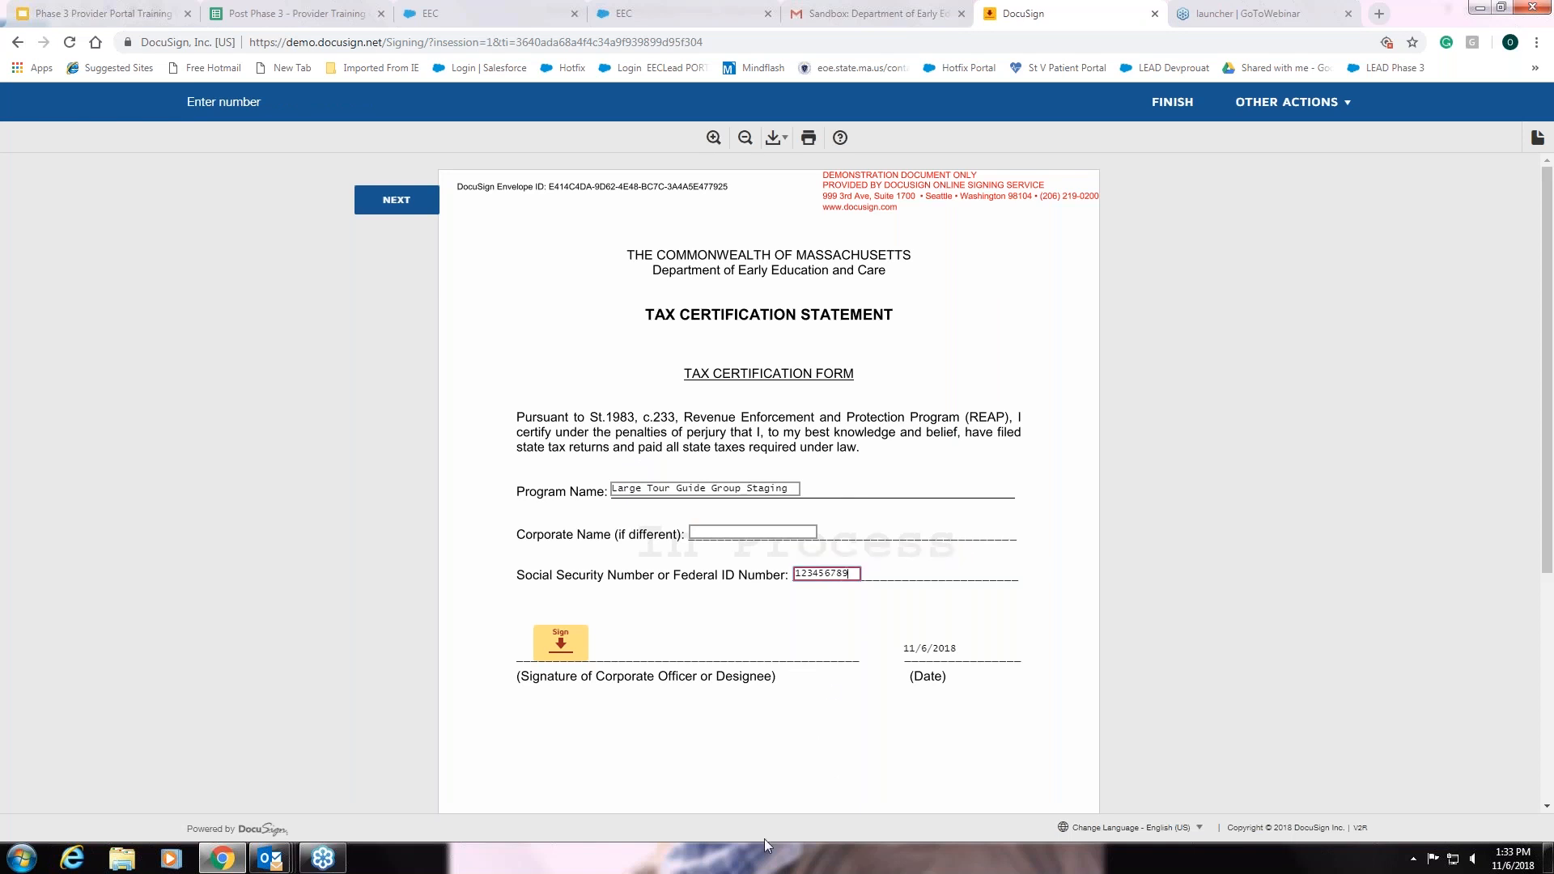
# Replace the signer's full name, try the third style, then draw and adopt a signature
pyautogui.click(574, 645)
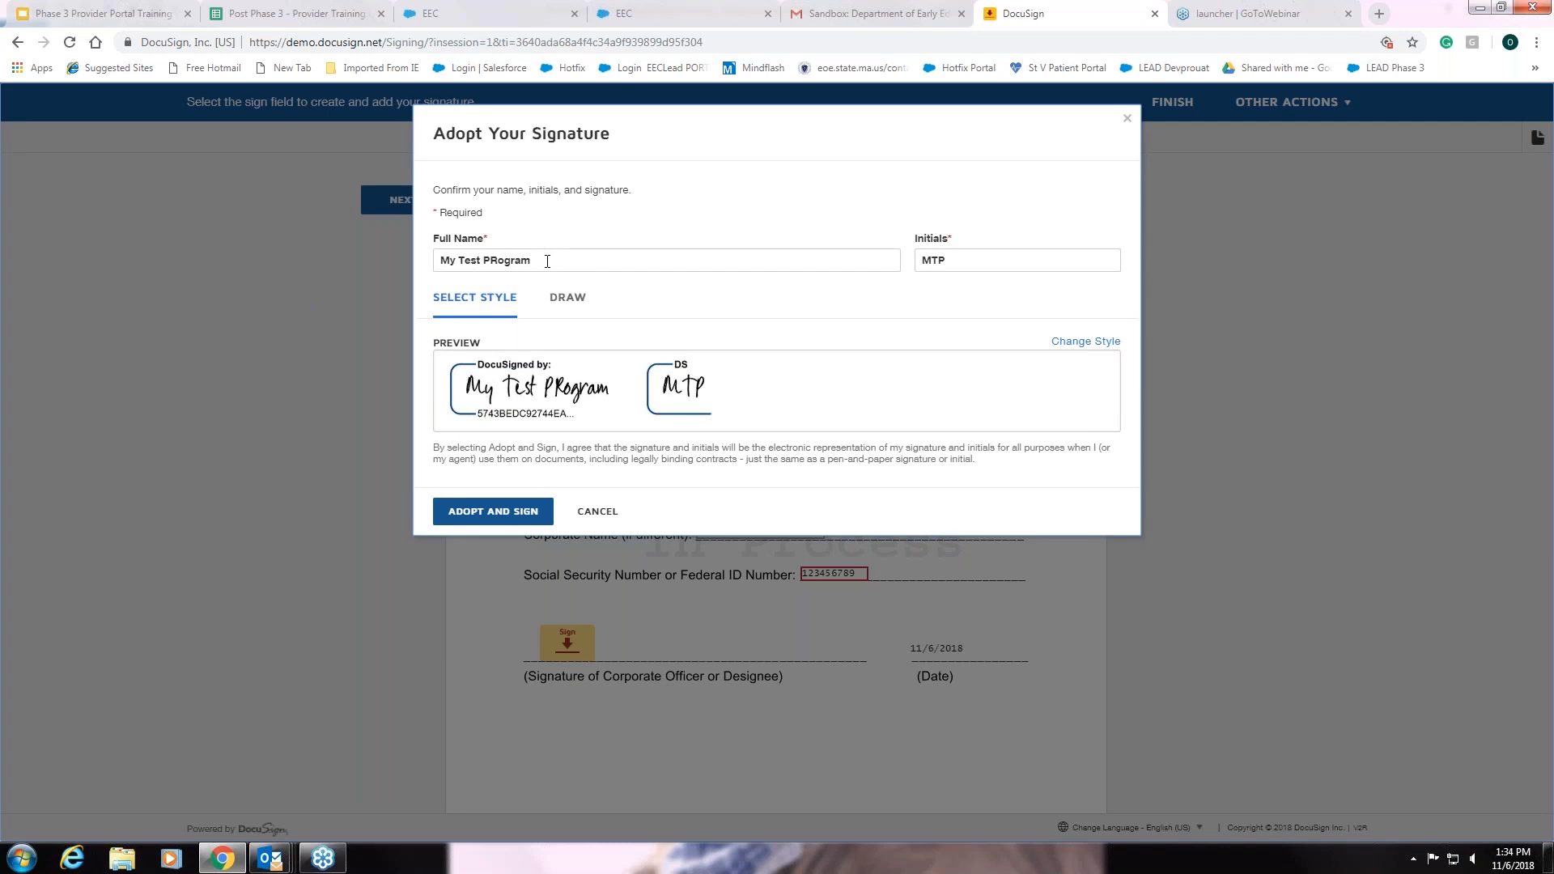
pyautogui.moveTo(547, 261); pyautogui.dragTo(429, 267)
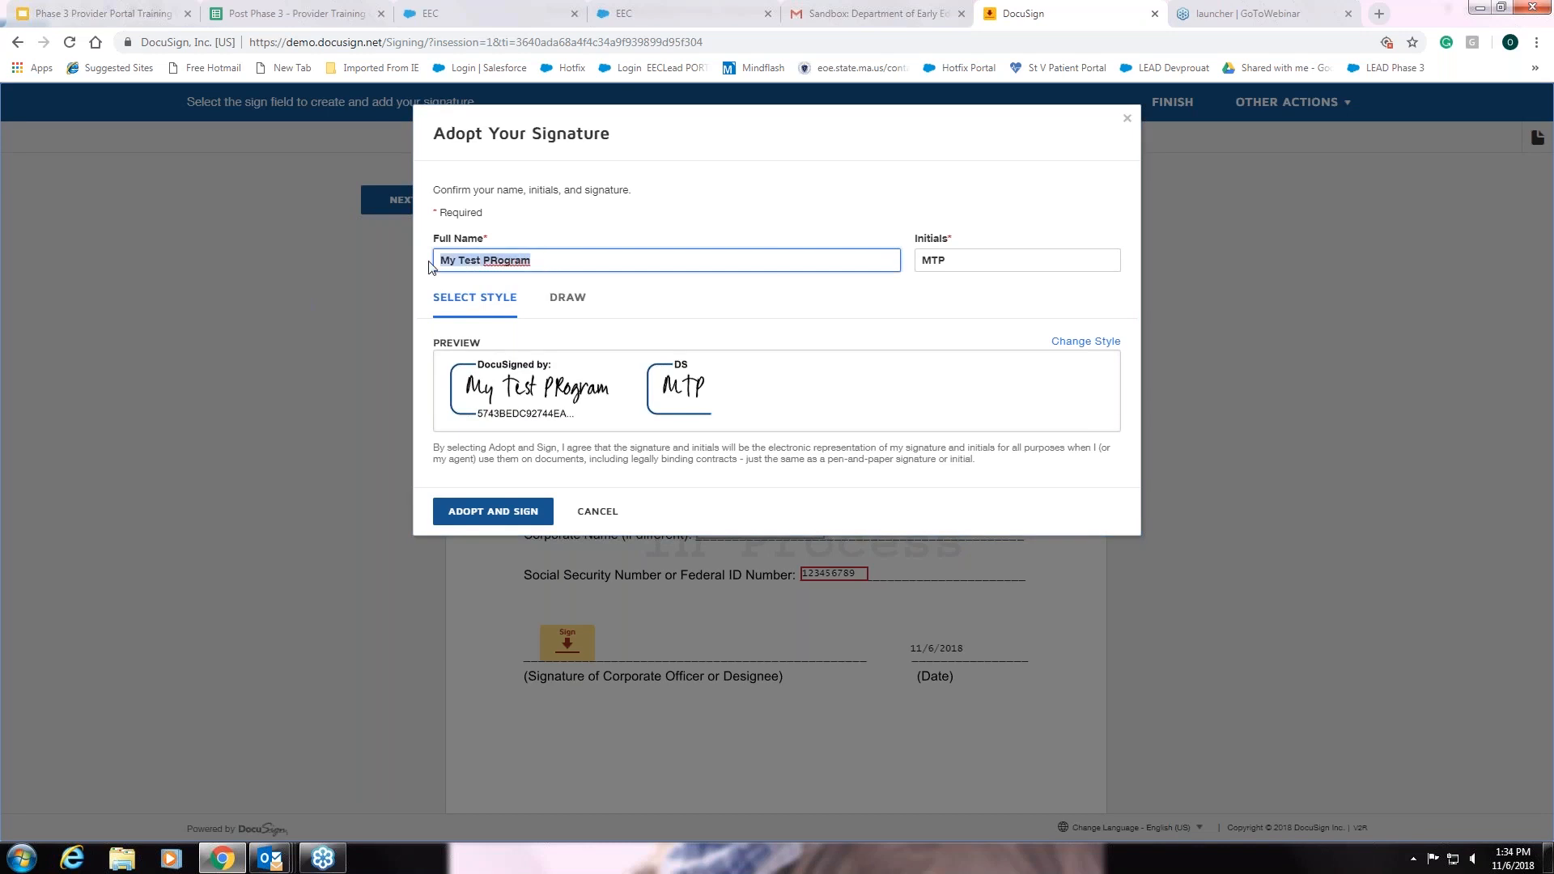
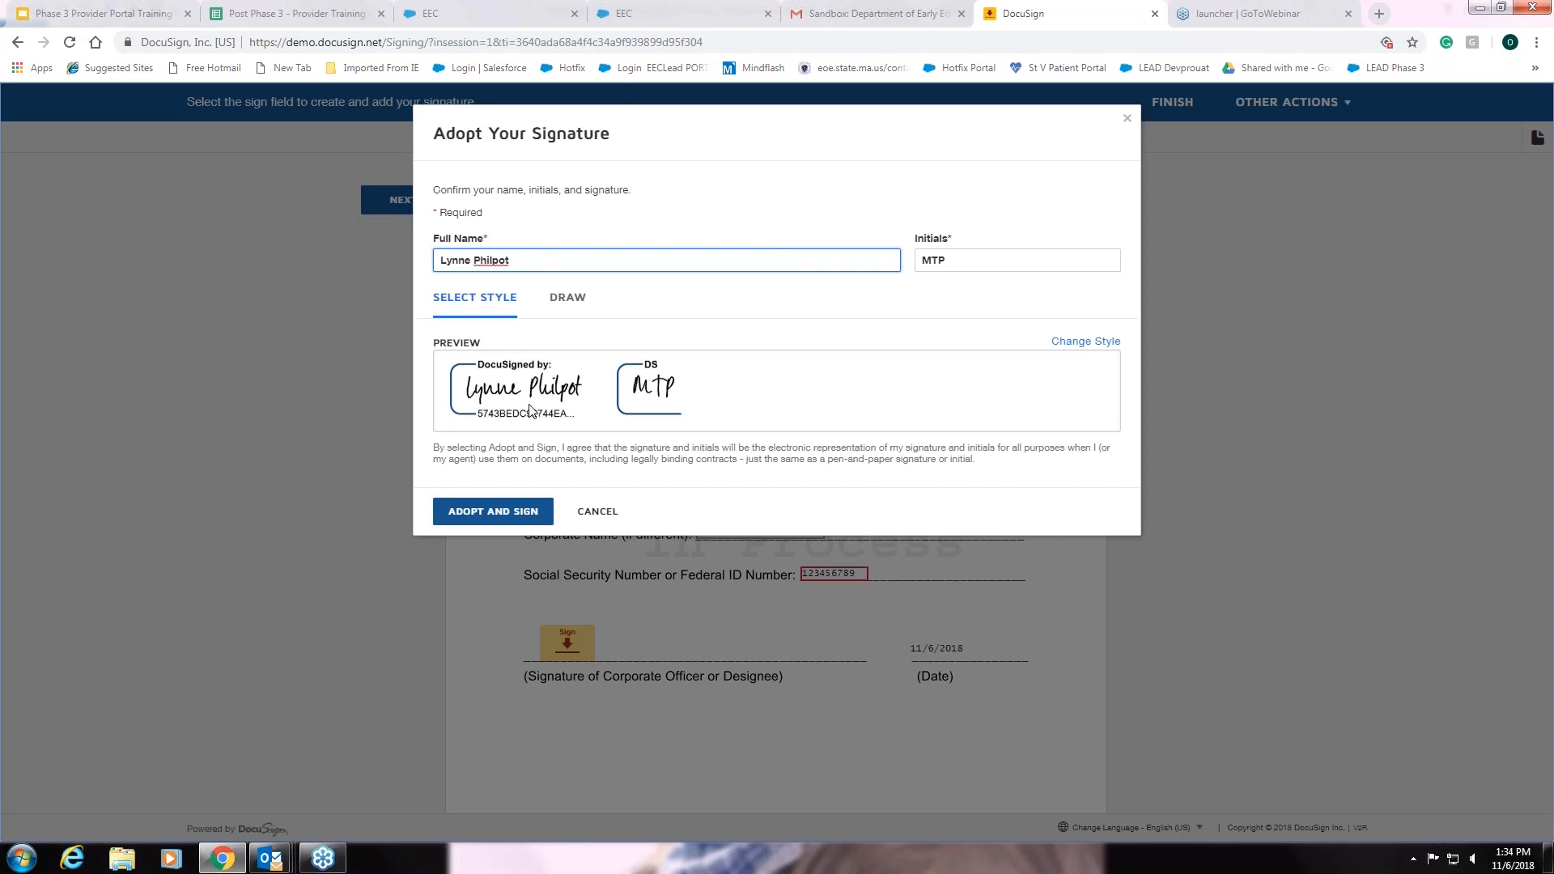
pyautogui.click(1079, 343)
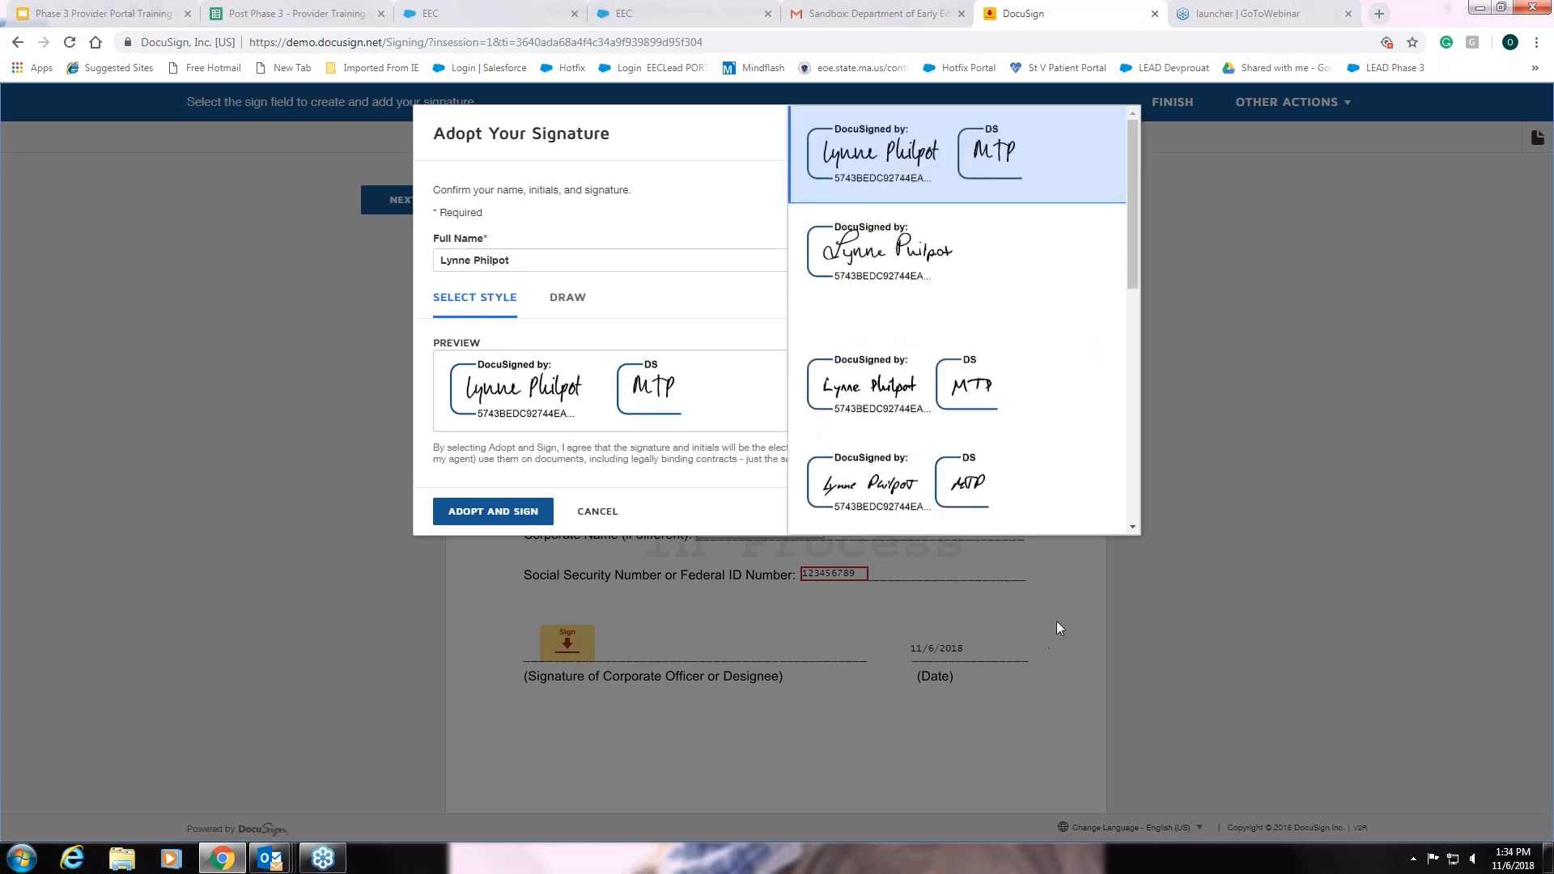
pyautogui.click(1130, 492)
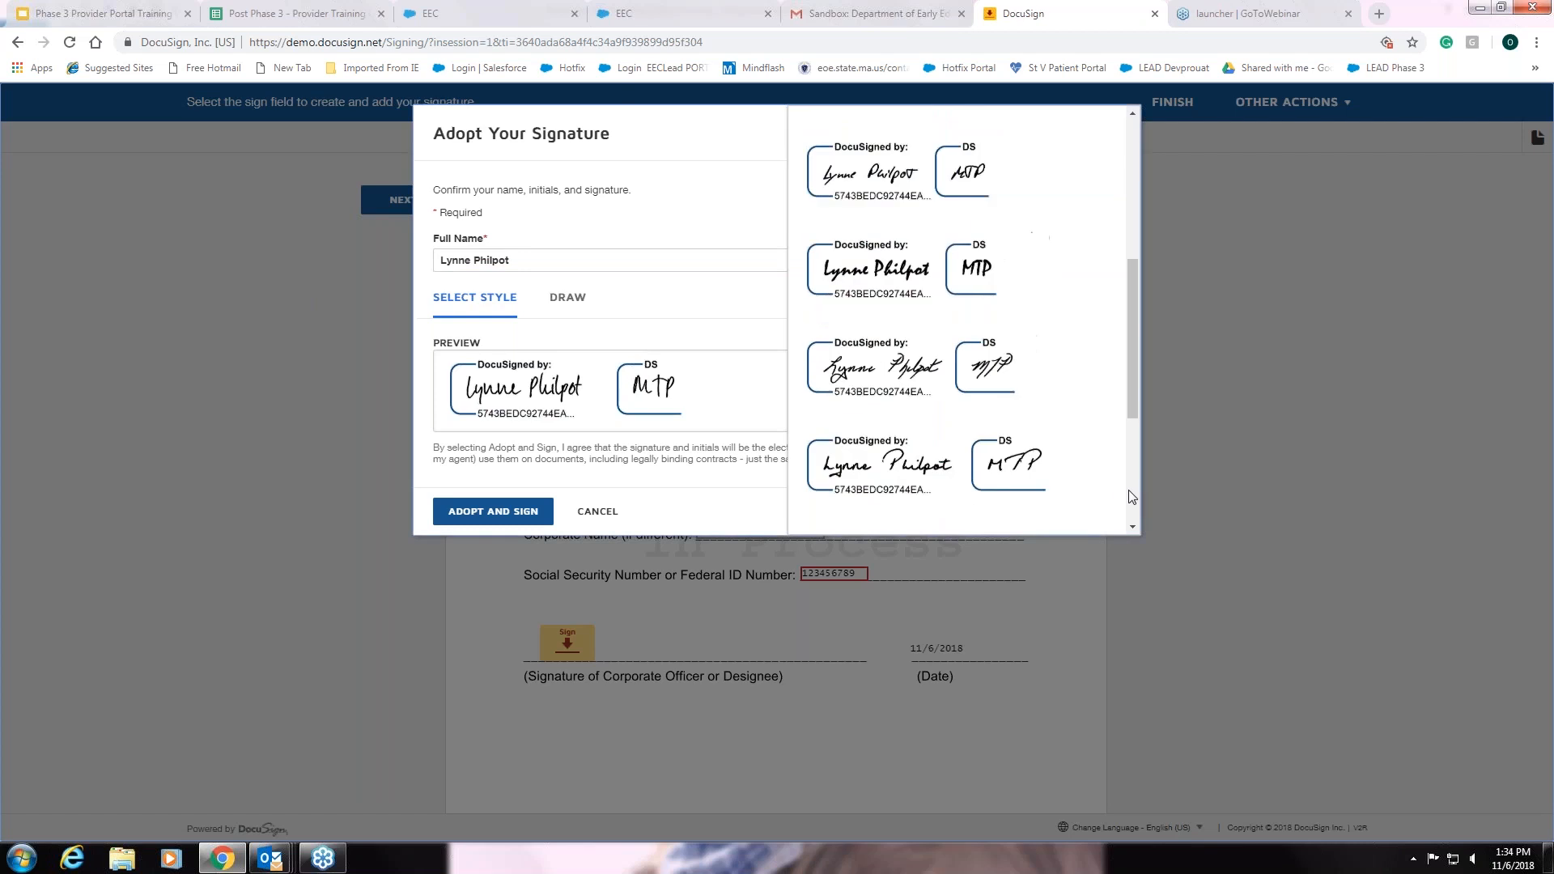
pyautogui.click(898, 371)
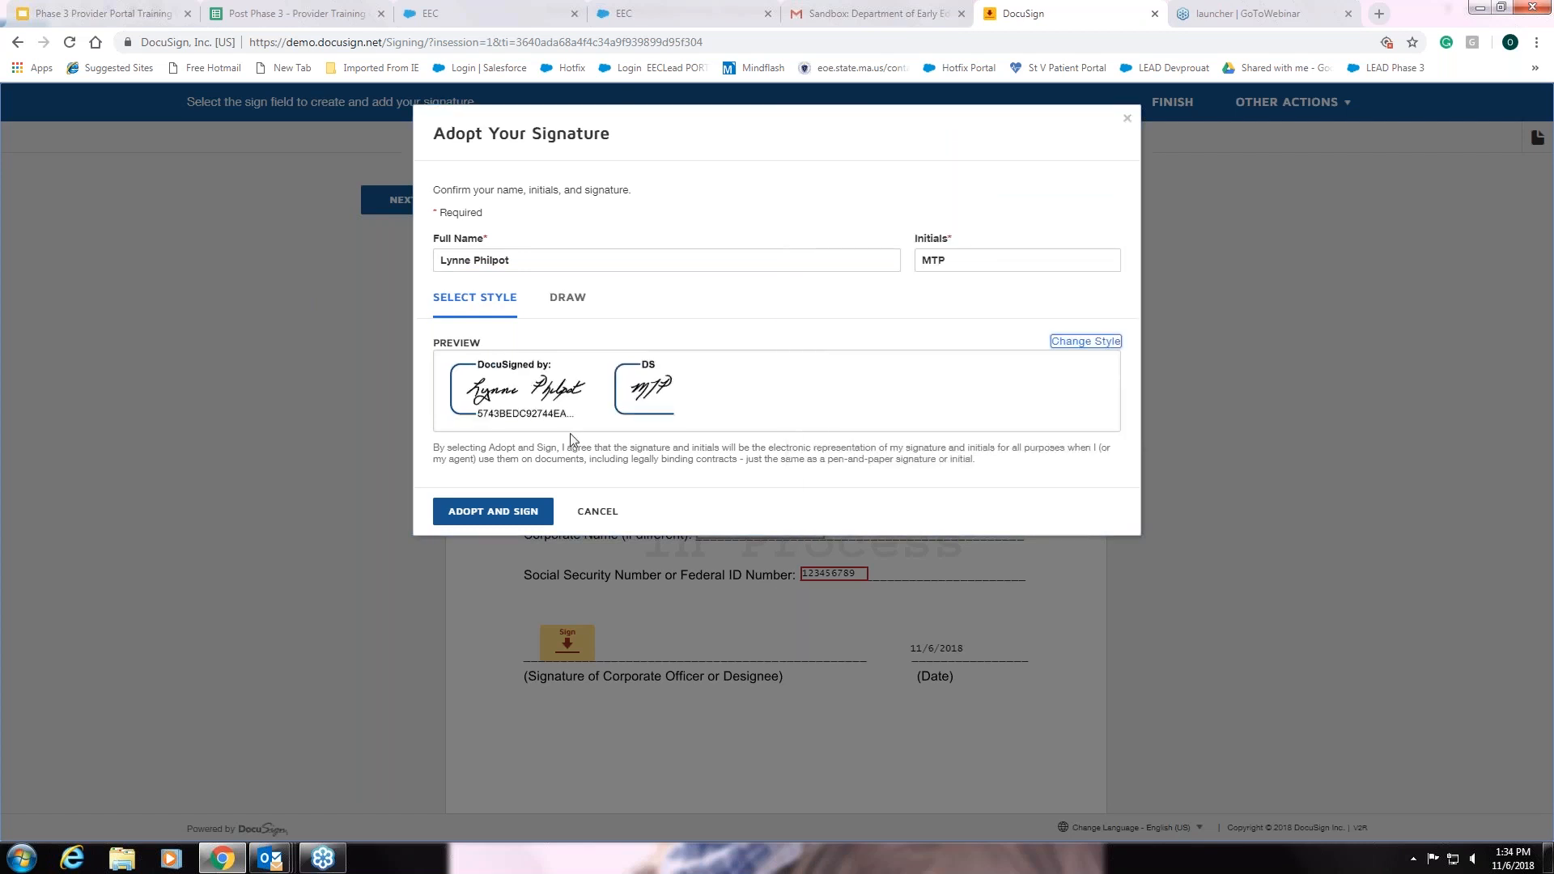
pyautogui.click(571, 300)
pyautogui.moveTo(474, 369)
pyautogui.mouseDown()
pyautogui.moveTo(520, 361)
pyautogui.moveTo(477, 414)
pyautogui.moveTo(539, 392)
pyautogui.moveTo(627, 415)
pyautogui.moveTo(734, 409)
pyautogui.moveTo(753, 381)
pyautogui.moveTo(733, 391)
pyautogui.mouseUp()
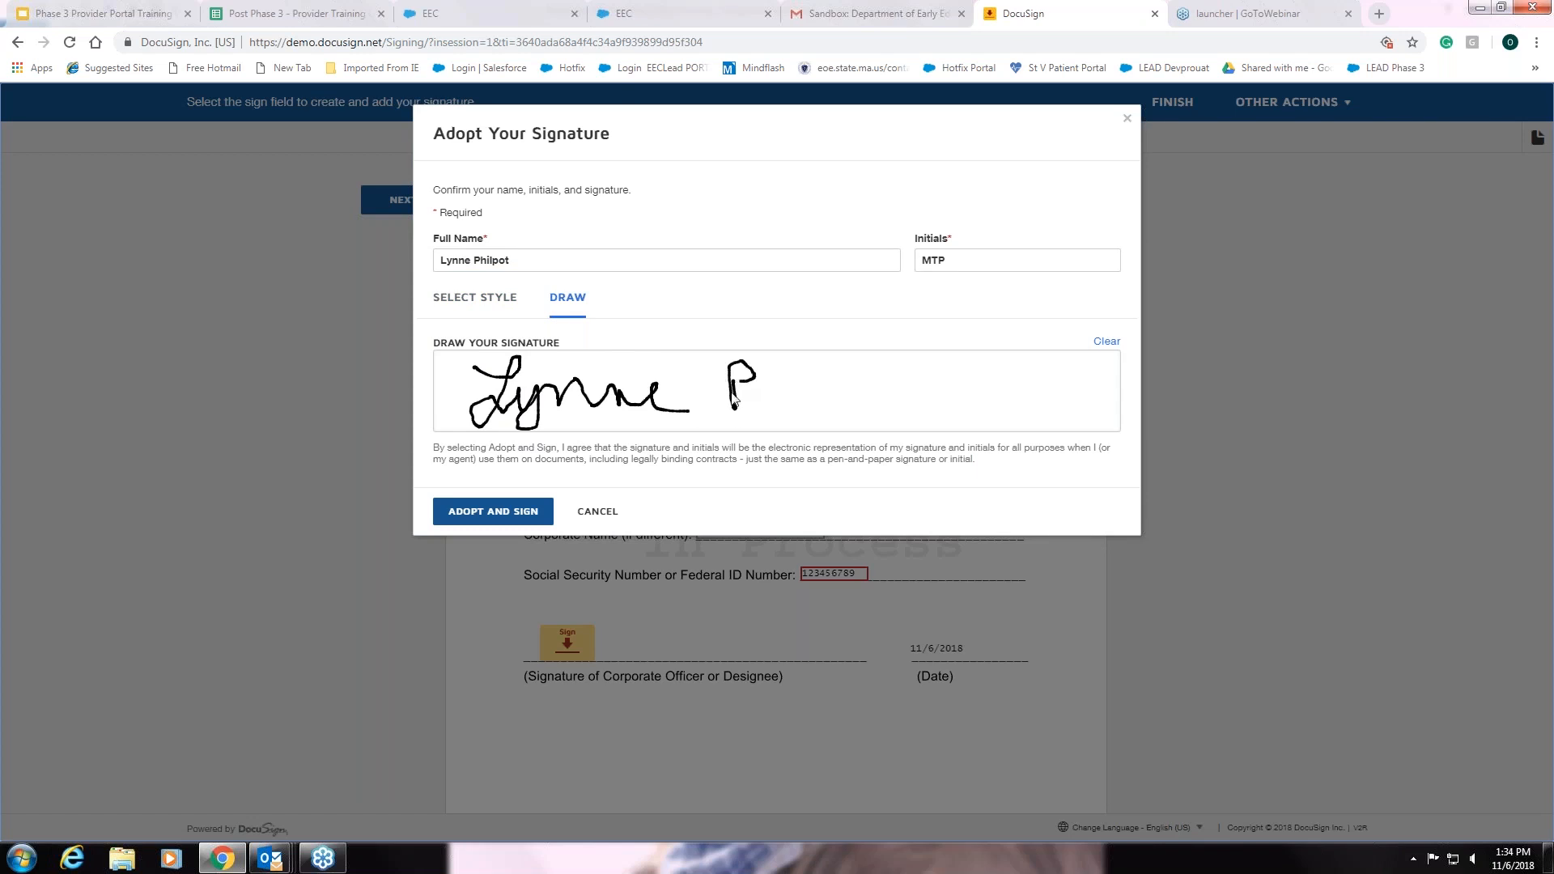
pyautogui.click(520, 517)
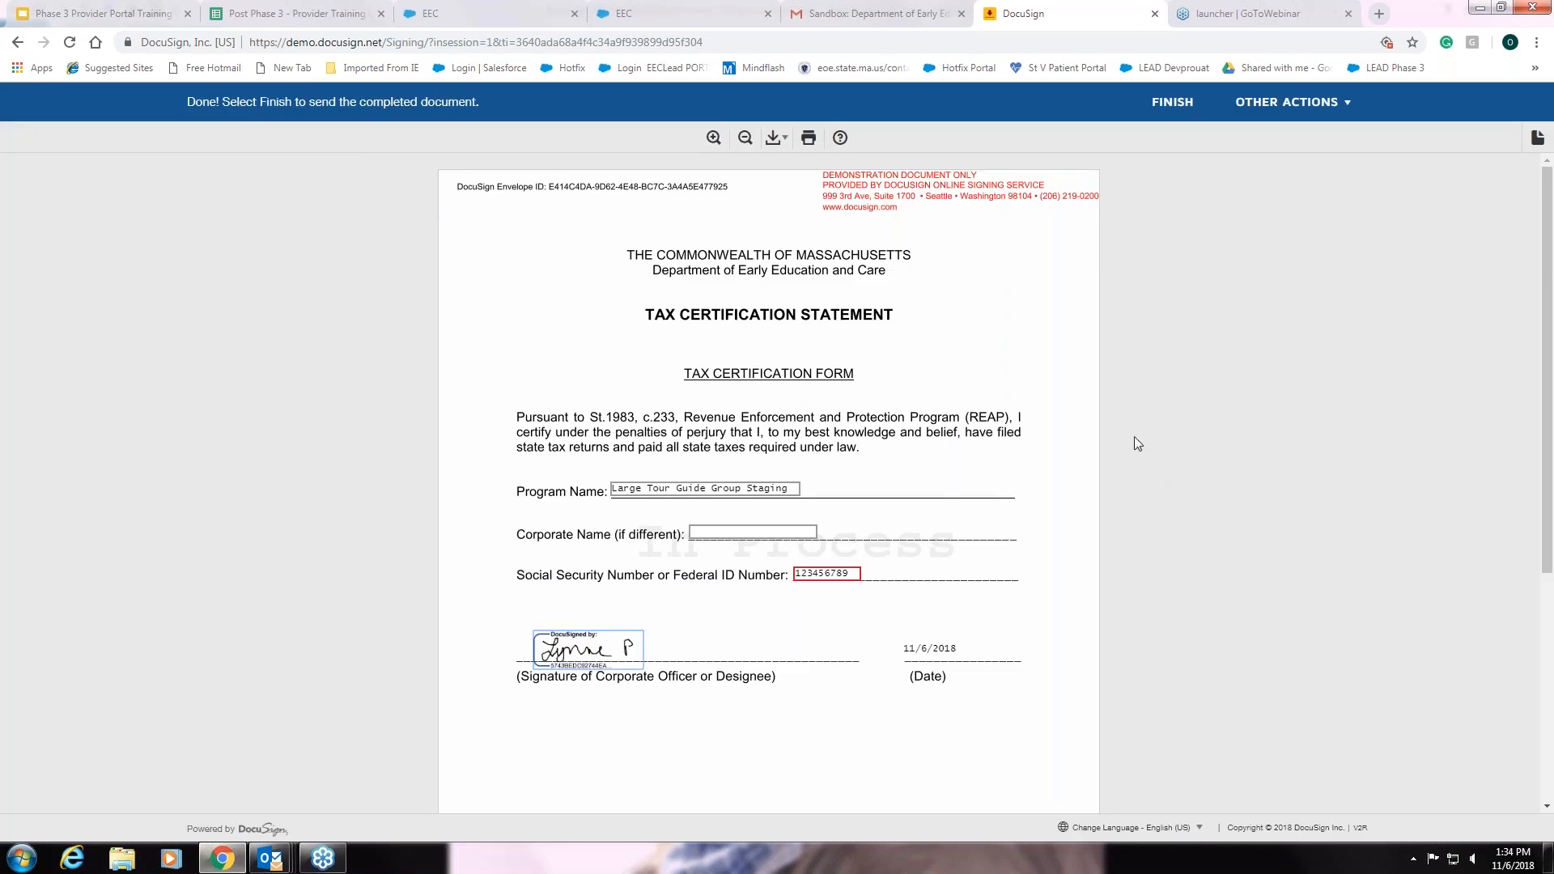
# Finish the signed tax certification and close the Mass.gov redirect tab
pyautogui.click(1173, 103)
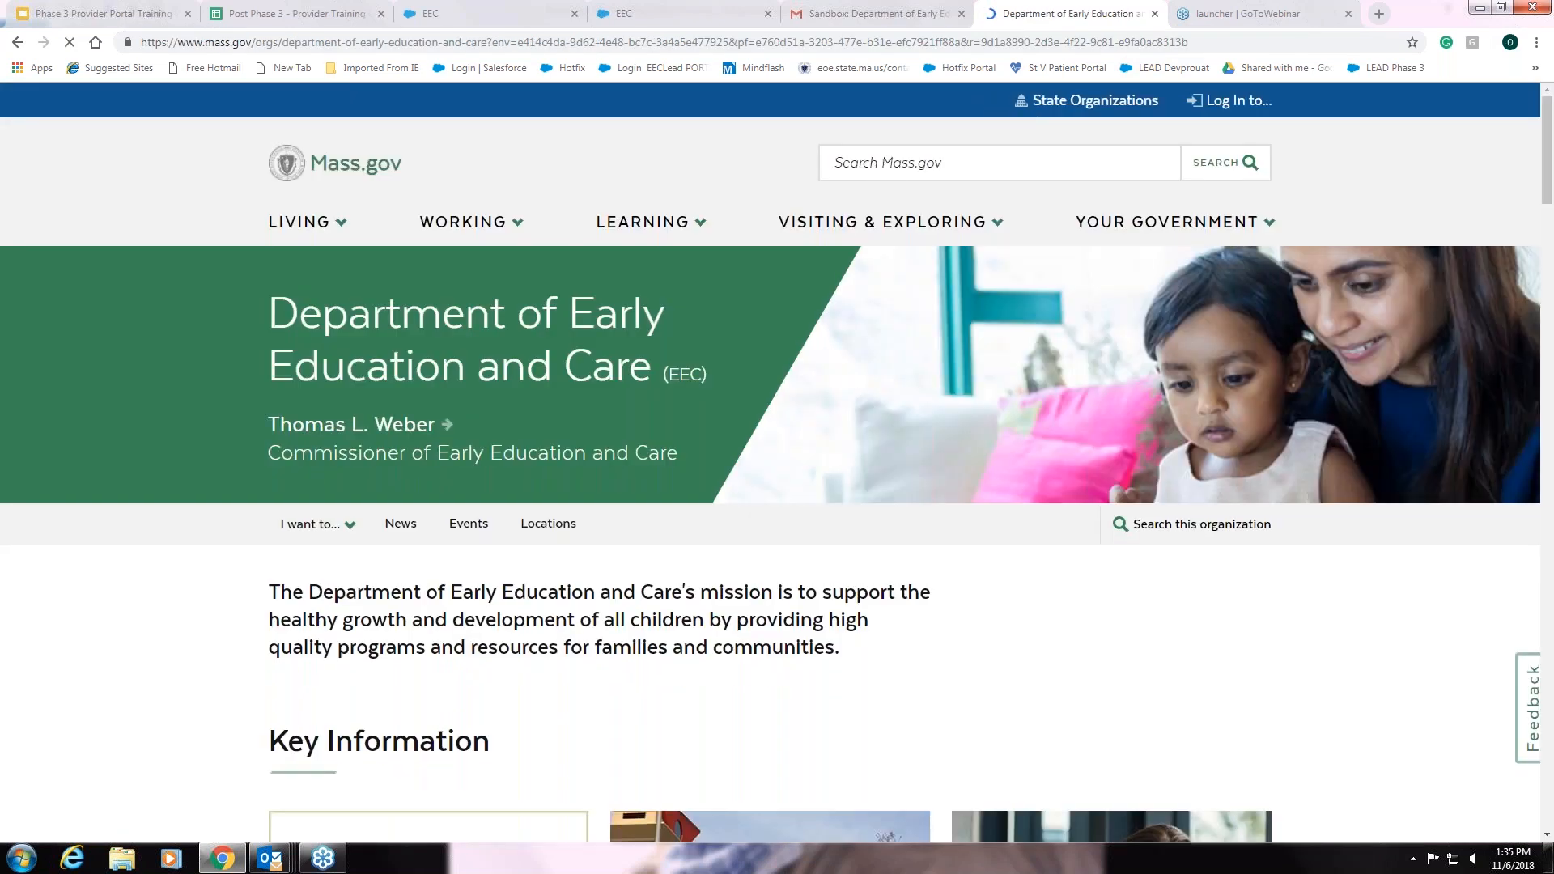
pyautogui.click(1155, 14)
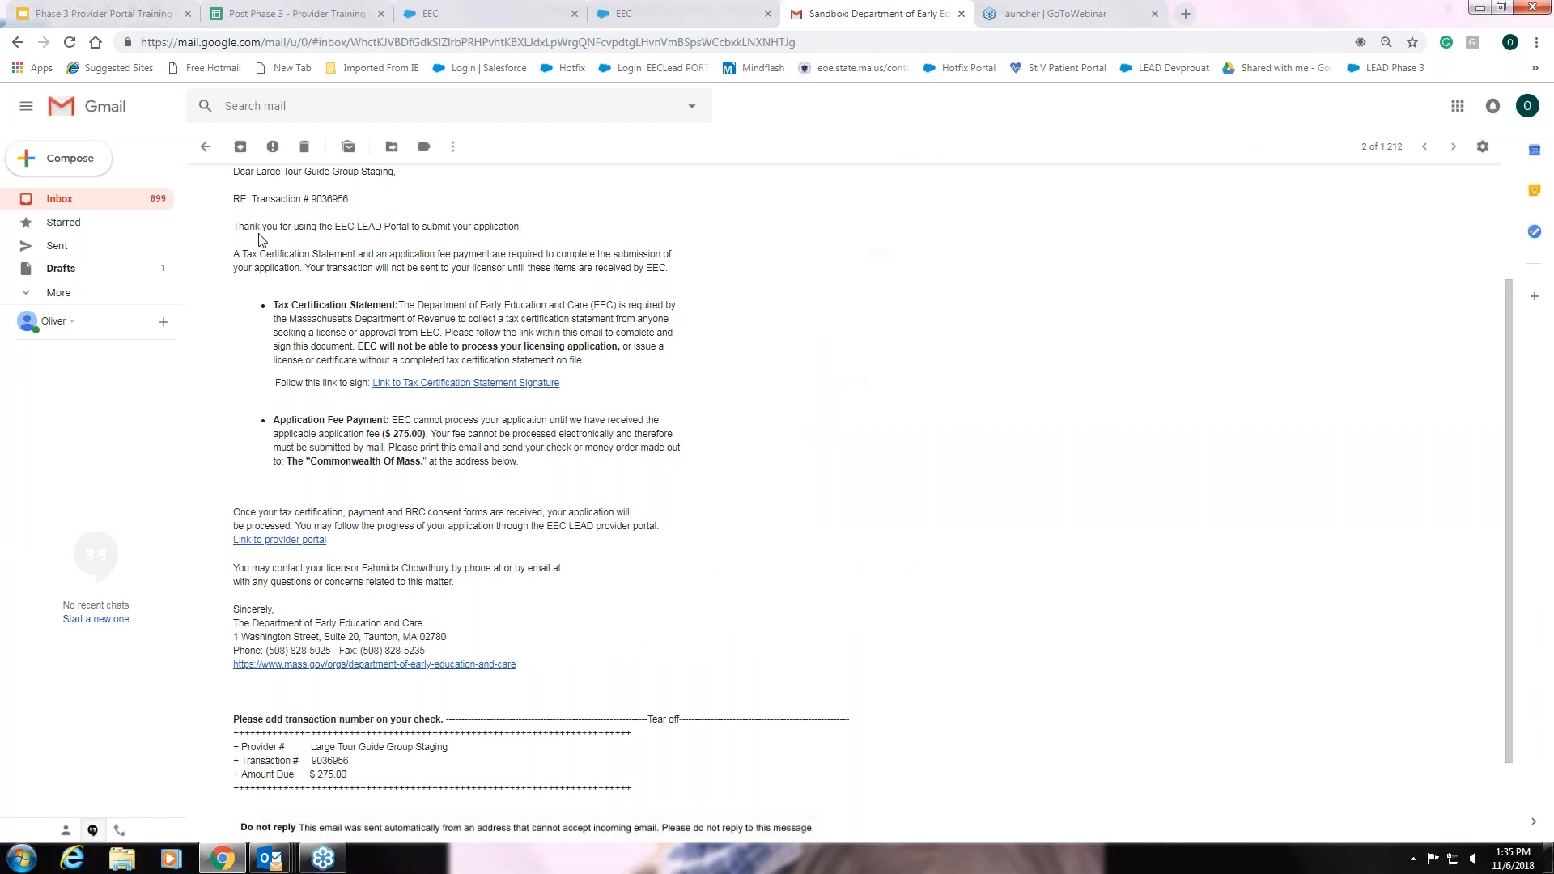
# From the inbox, open the BRC Consent Form email and its consent form signature link
pyautogui.click(208, 148)
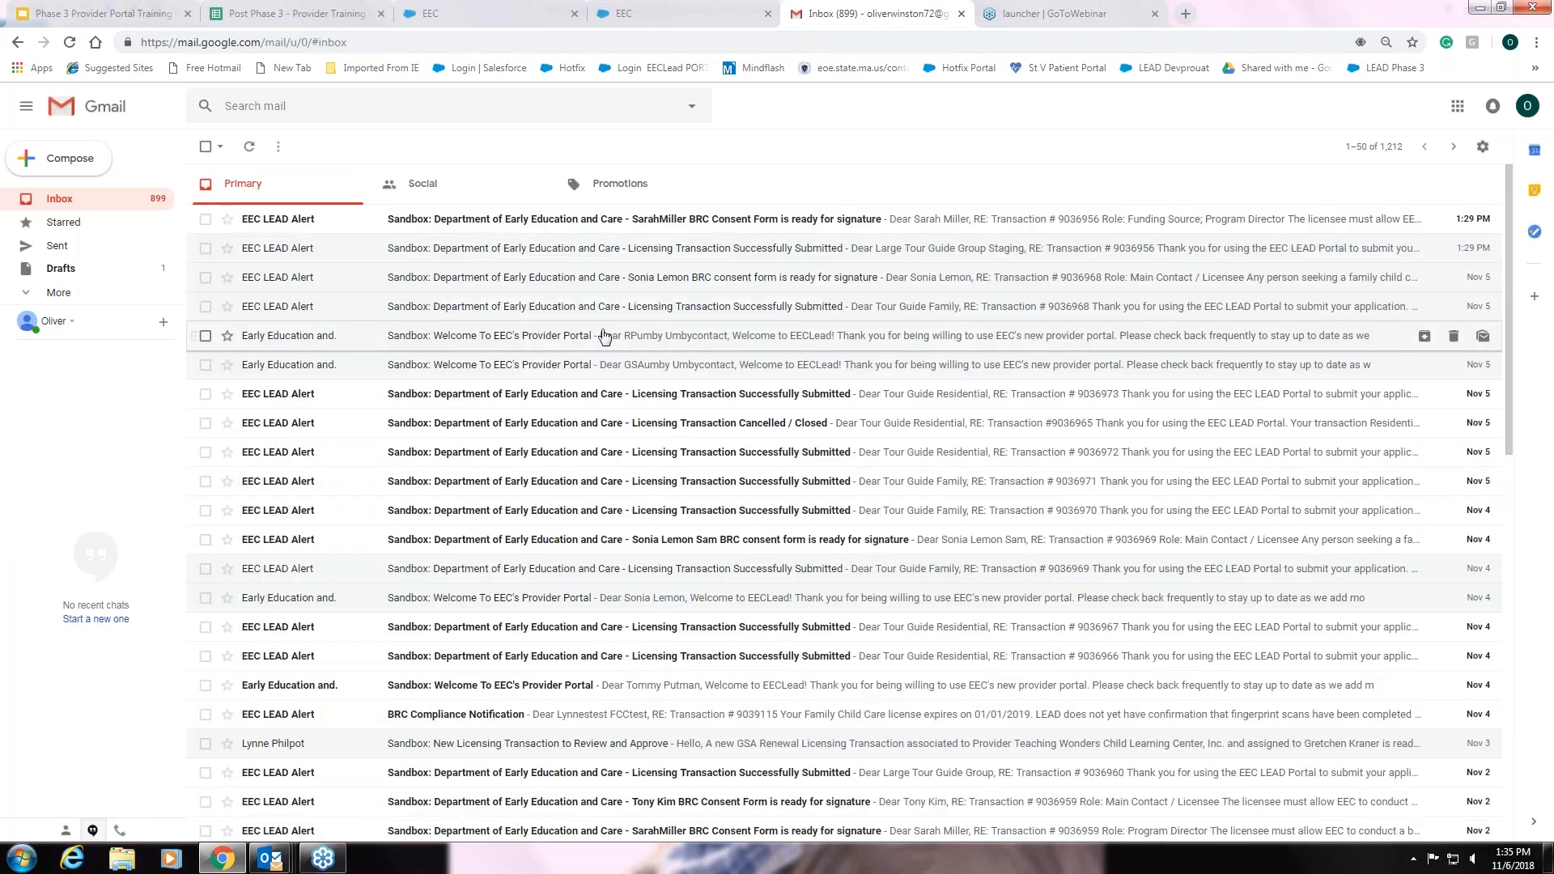
pyautogui.click(782, 225)
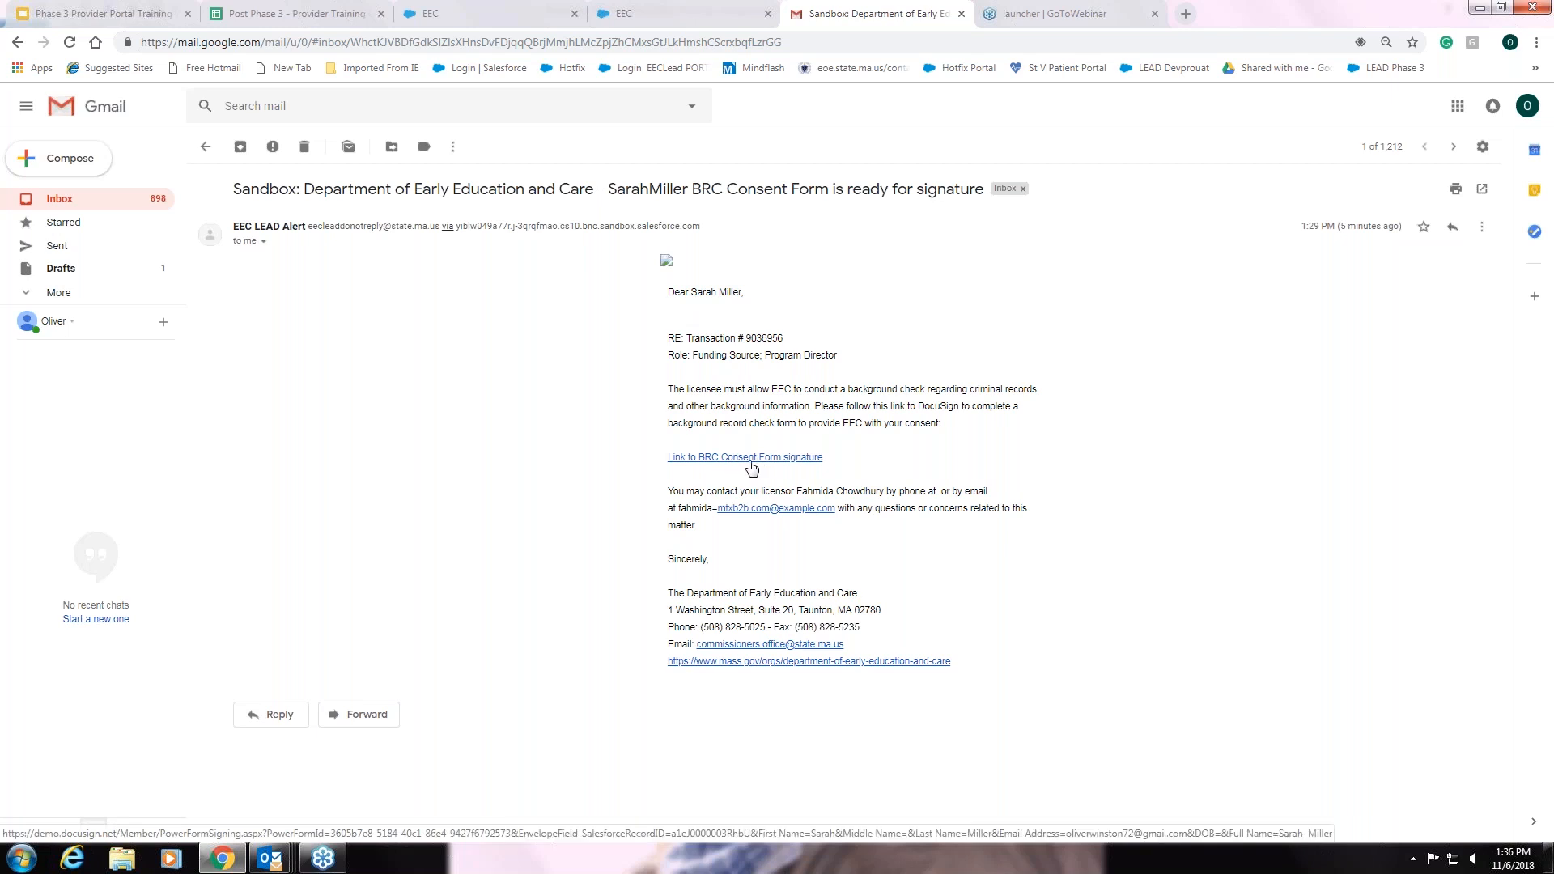
pyautogui.click(717, 462)
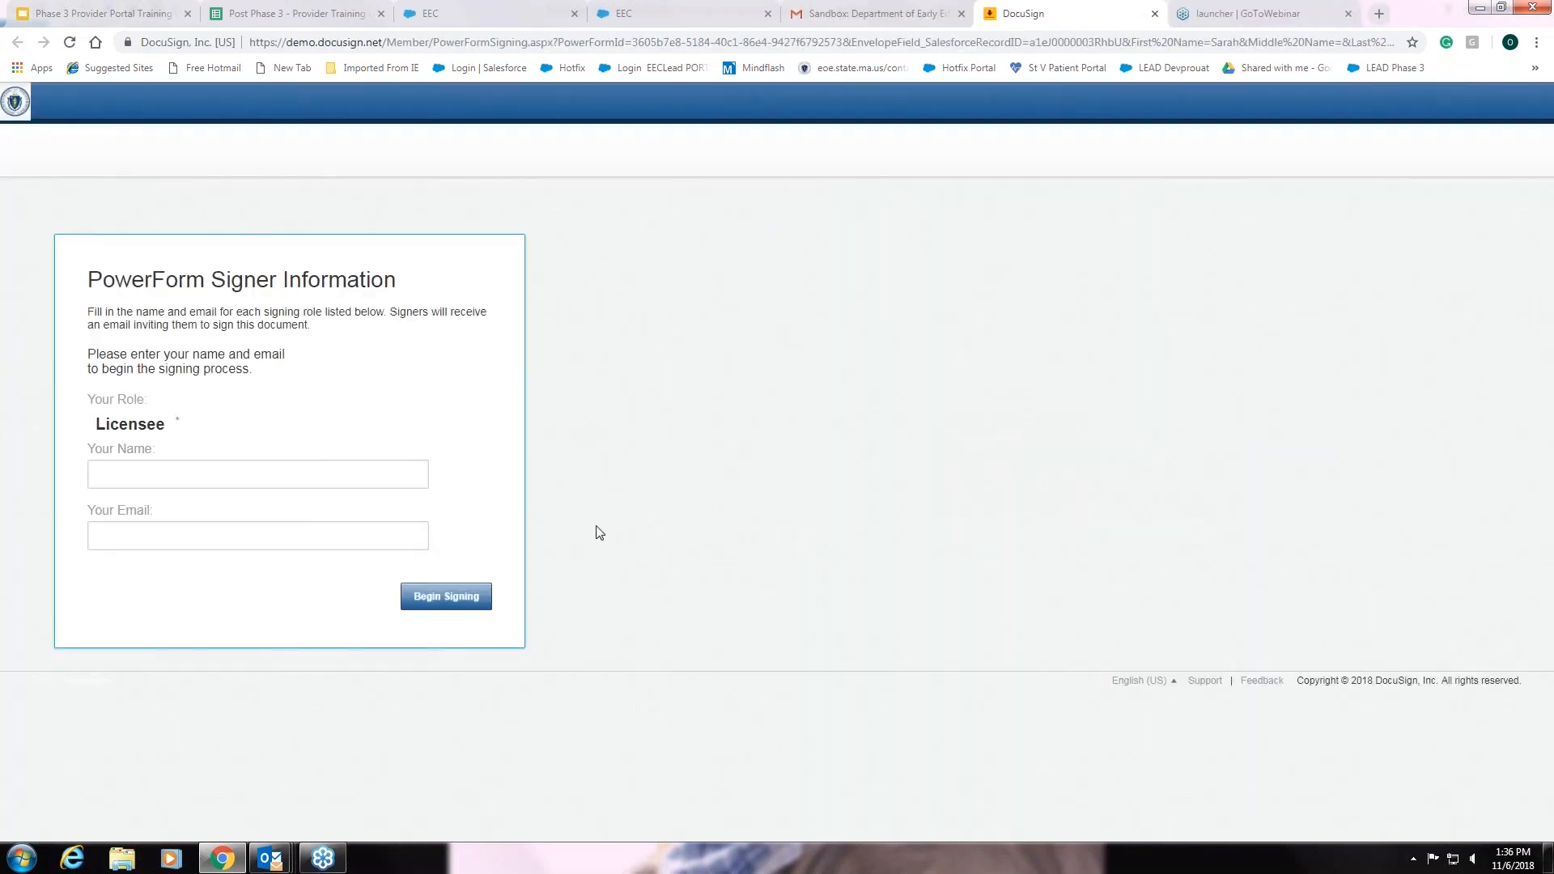
# Enter the licensee's name and e-mail on the PowerForm and begin signing the BRC form
pyautogui.click(424, 477)
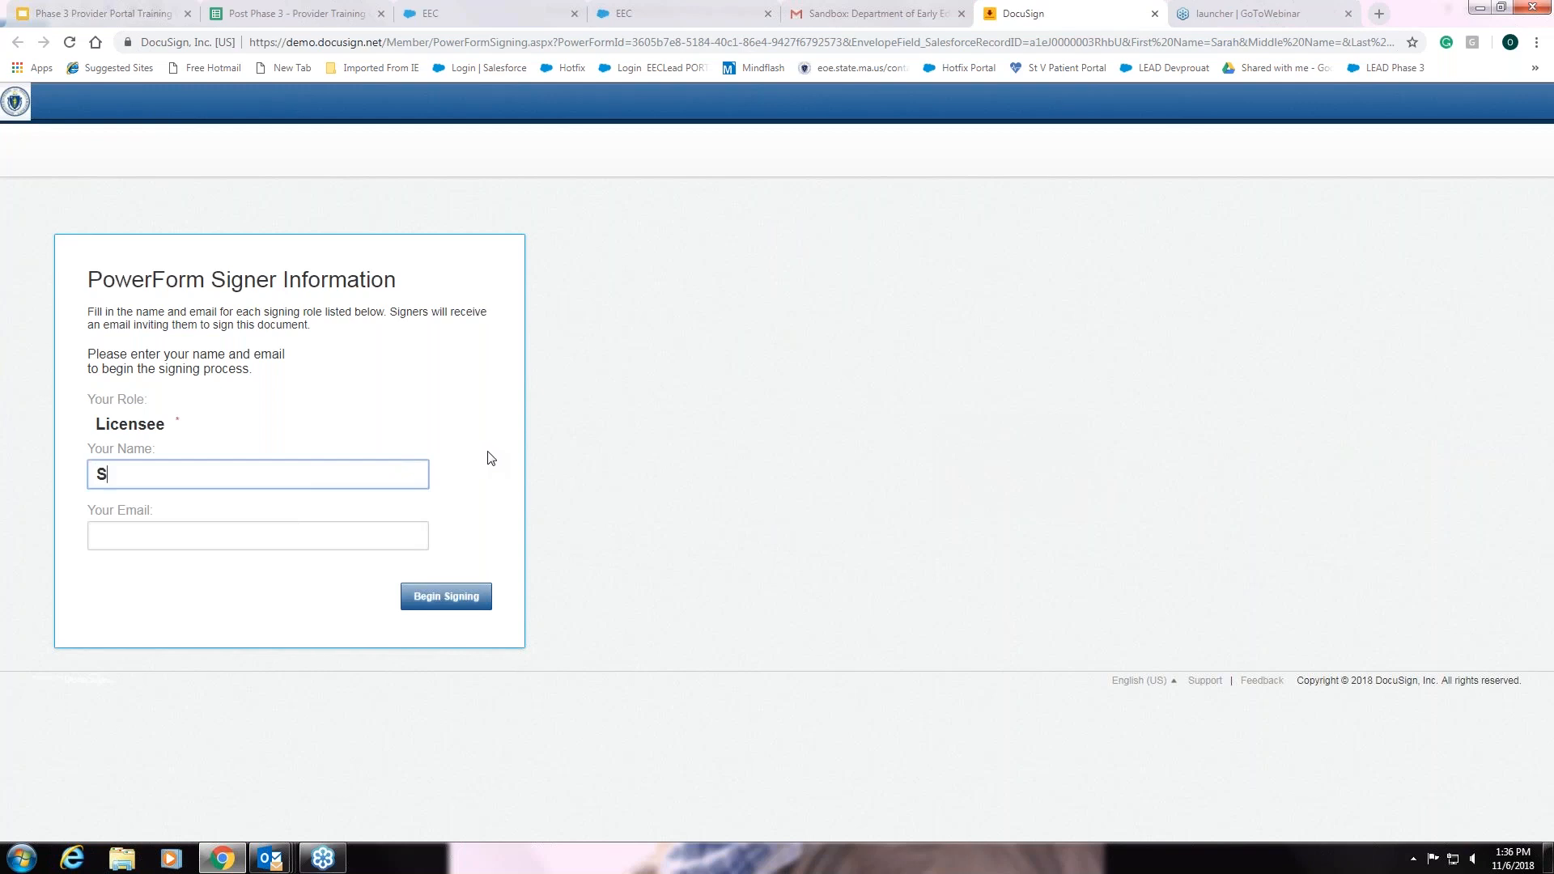
pyautogui.click(147, 535)
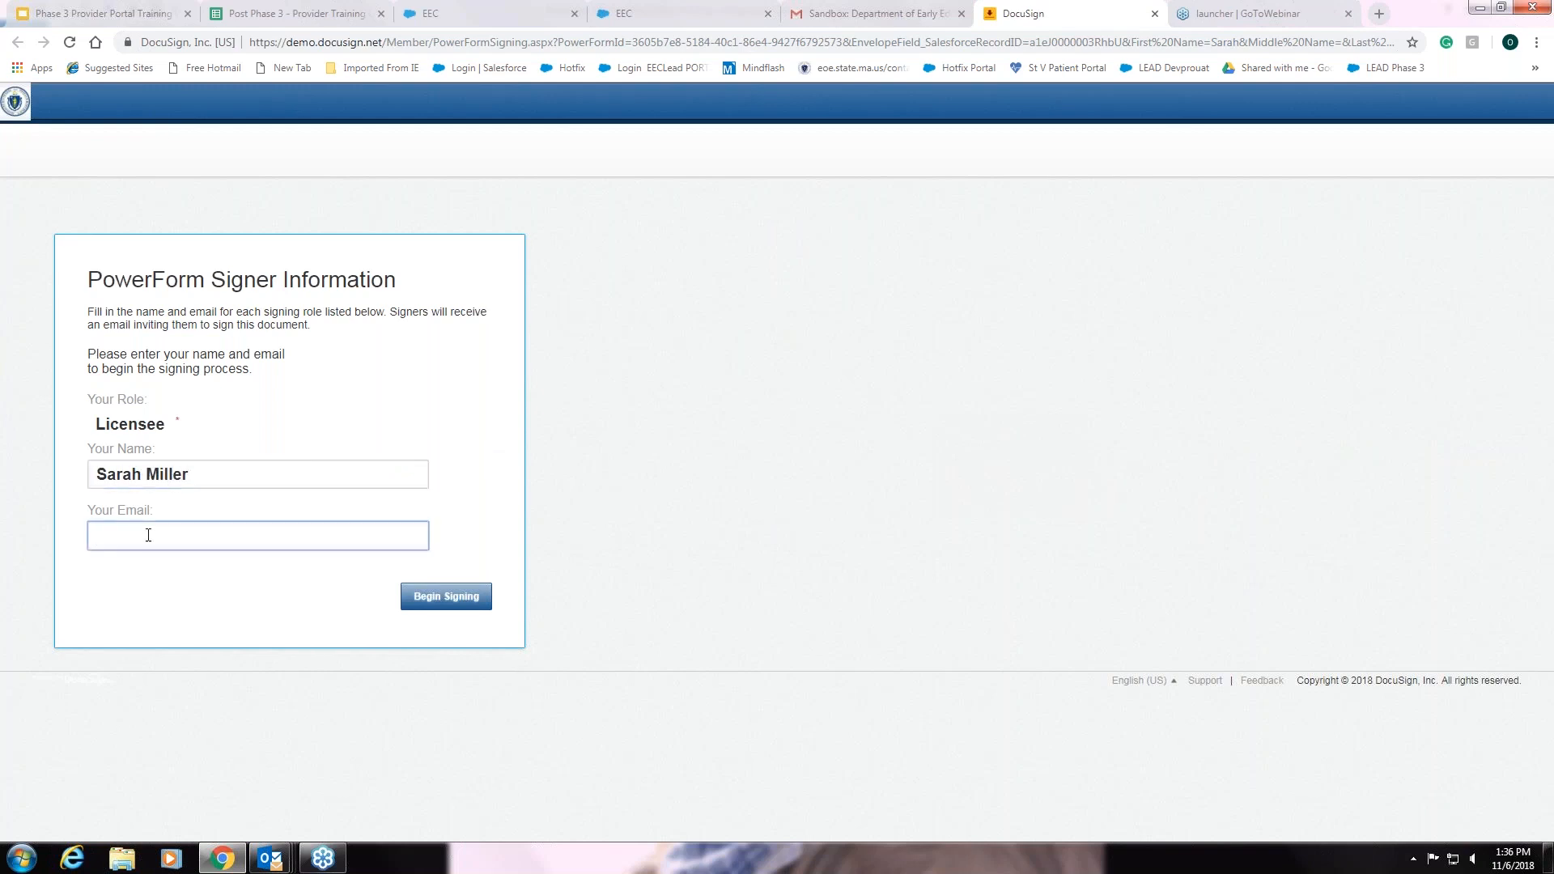
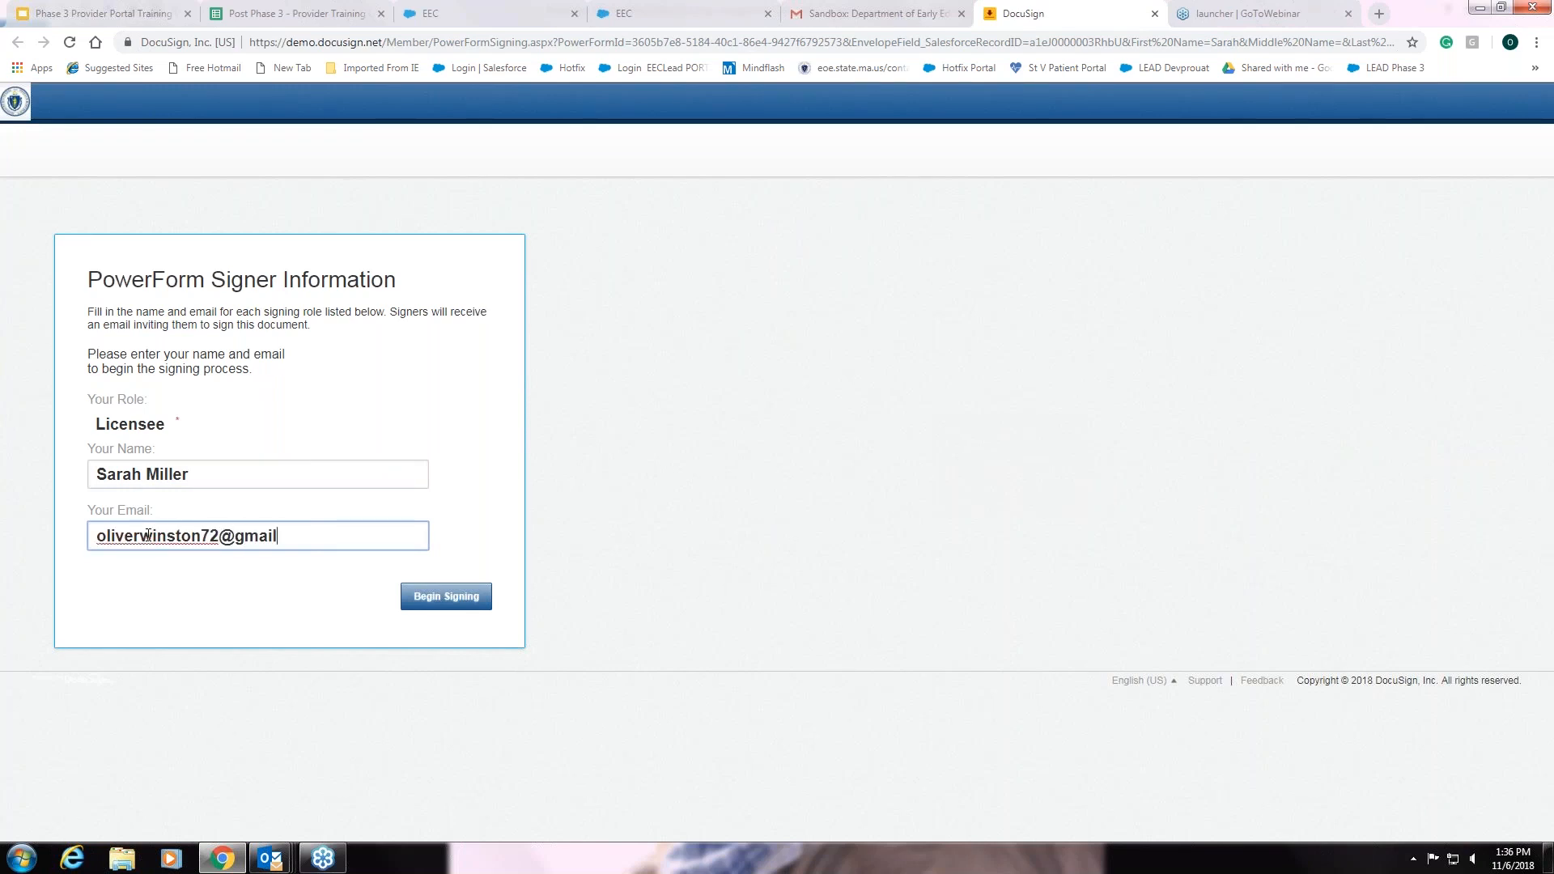
pyautogui.click(434, 605)
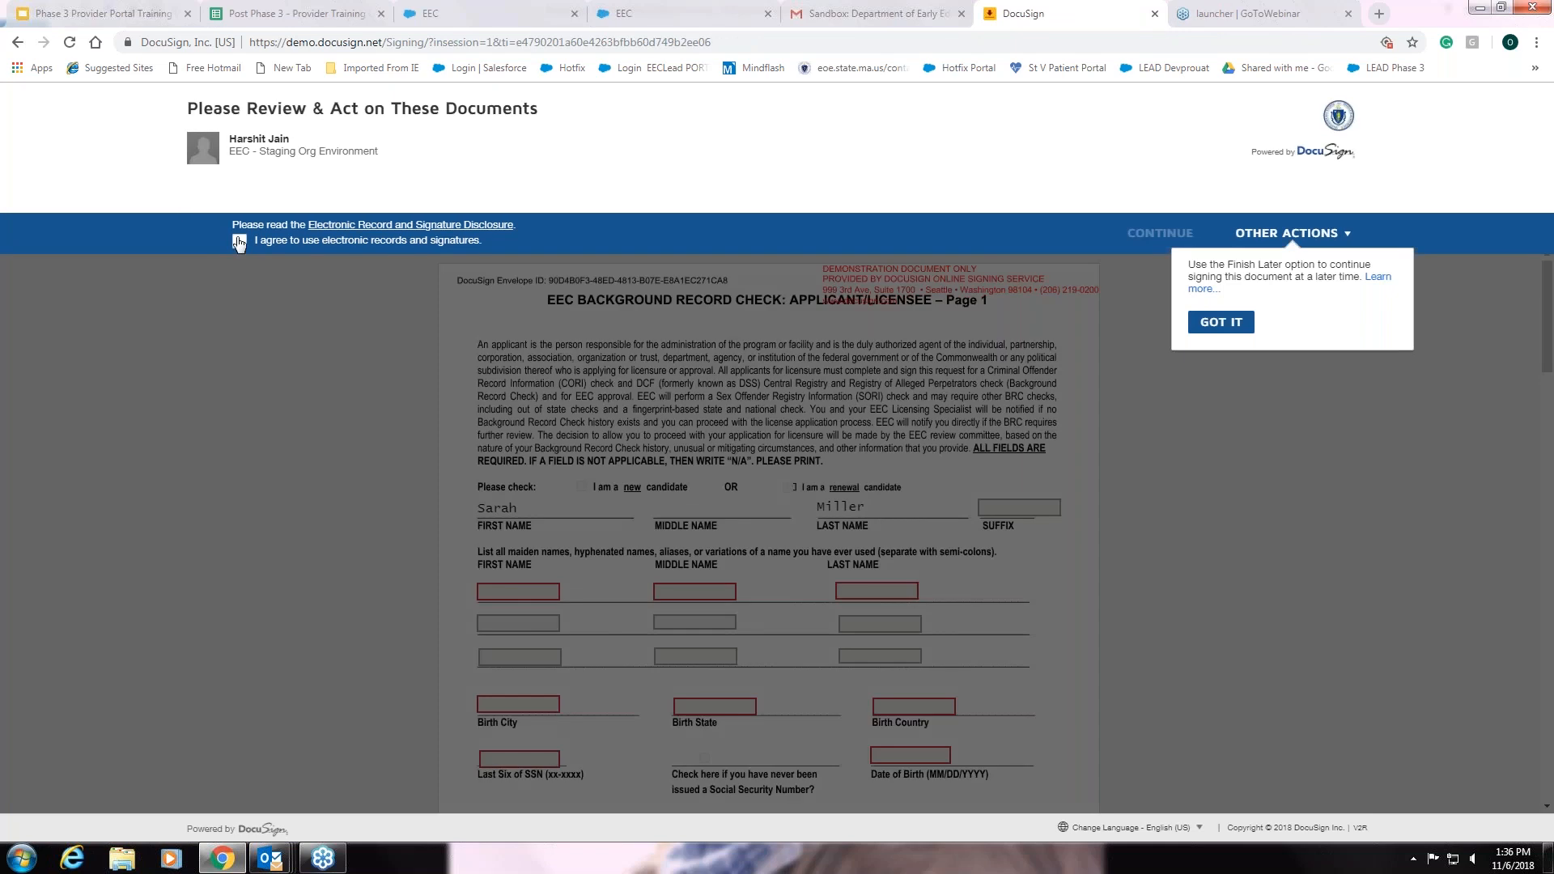
# Accept electronic records and enter n/a in the maiden first and middle name fields
pyautogui.click(239, 241)
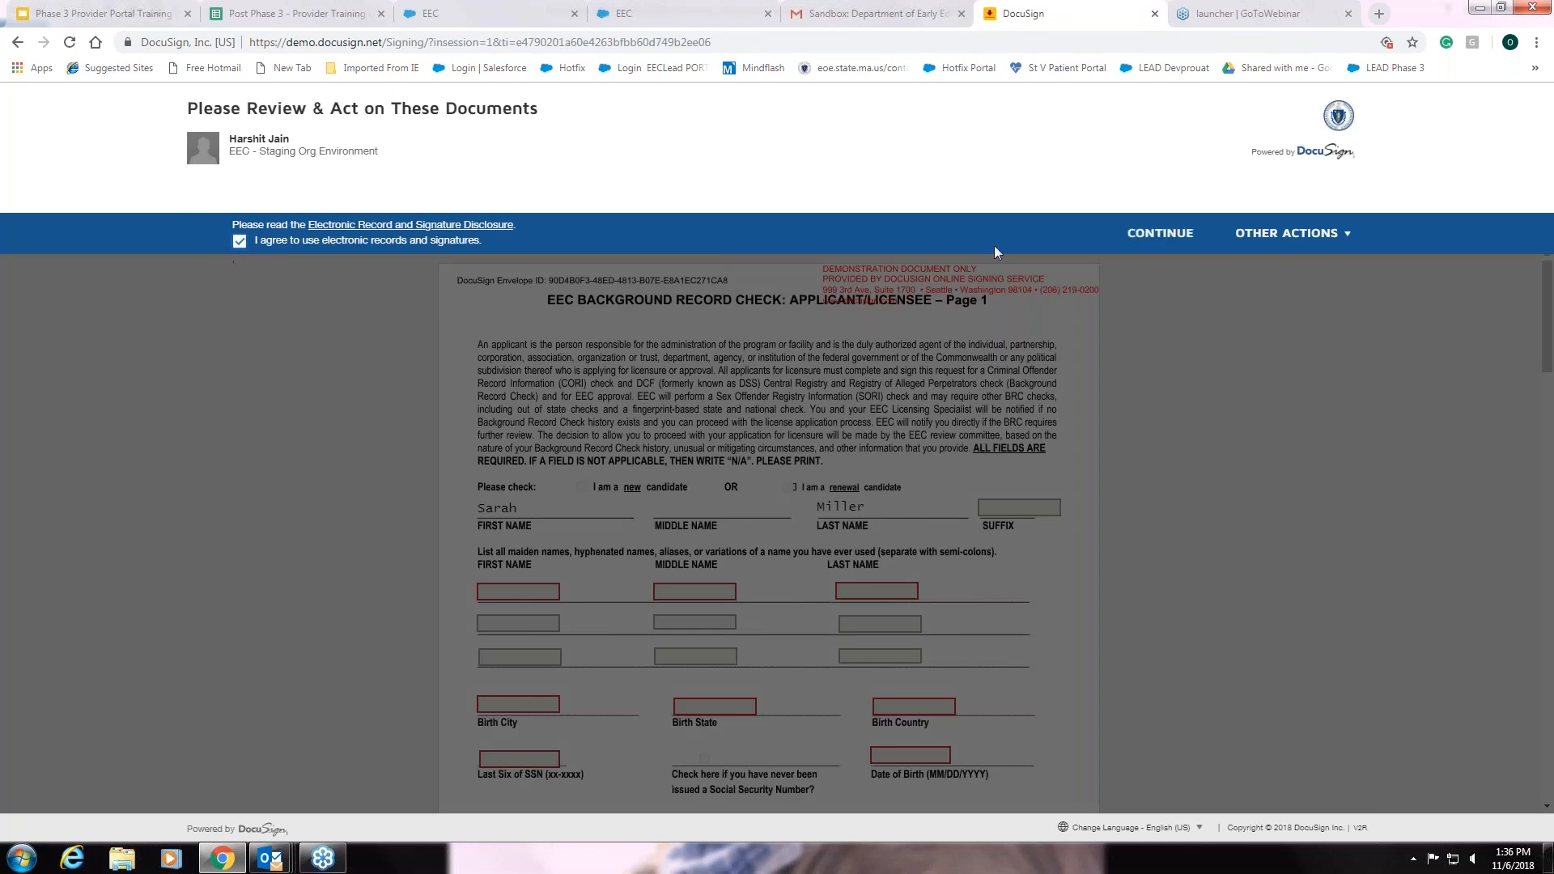
pyautogui.click(1136, 236)
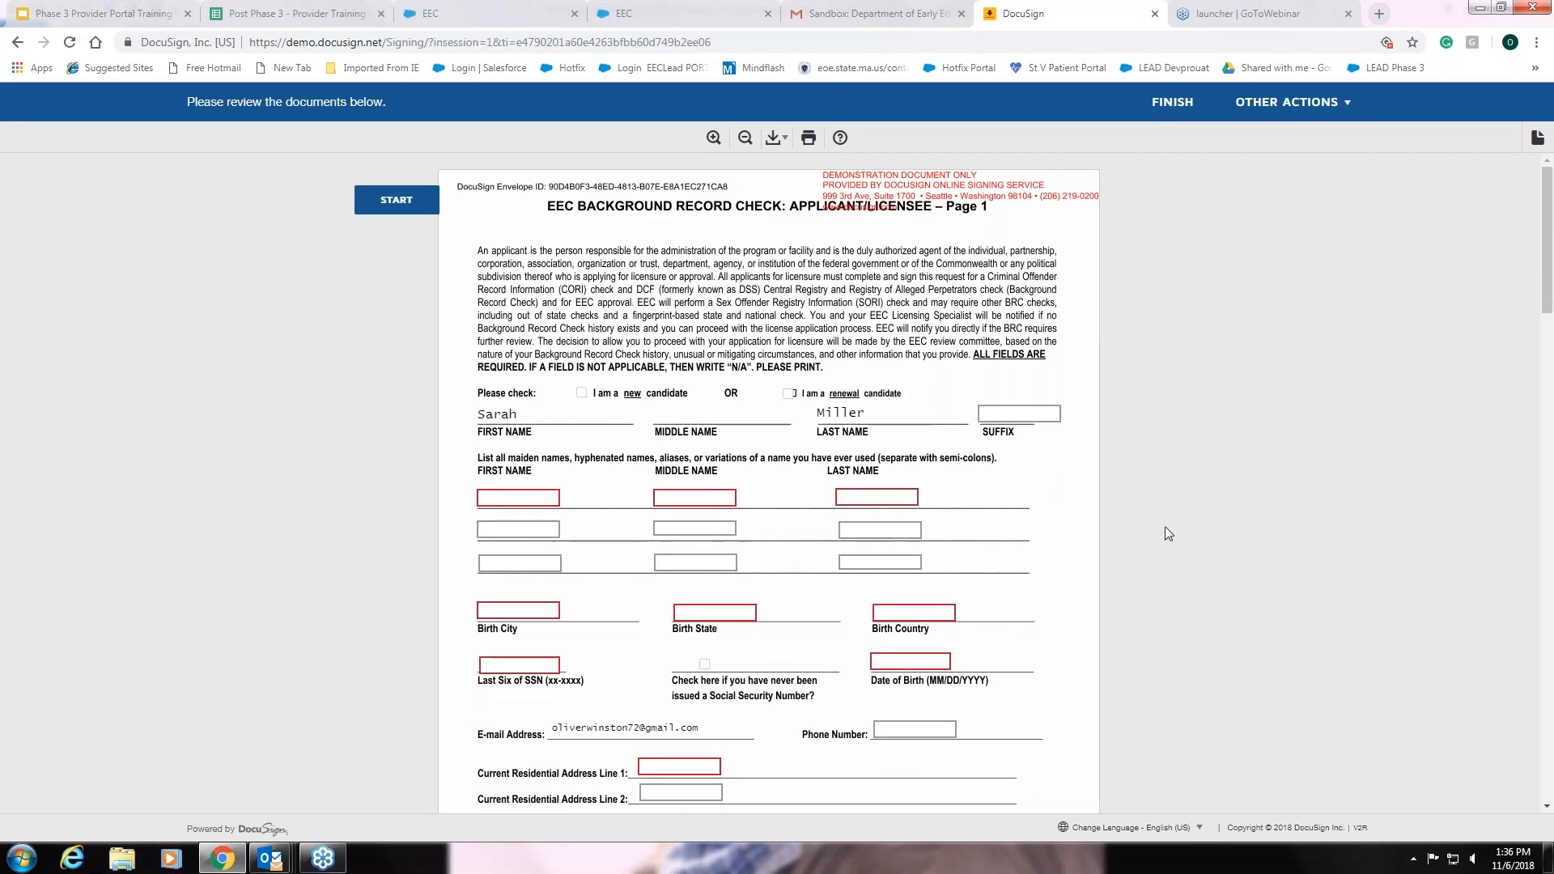
pyautogui.scroll(-2, 1166, 524)
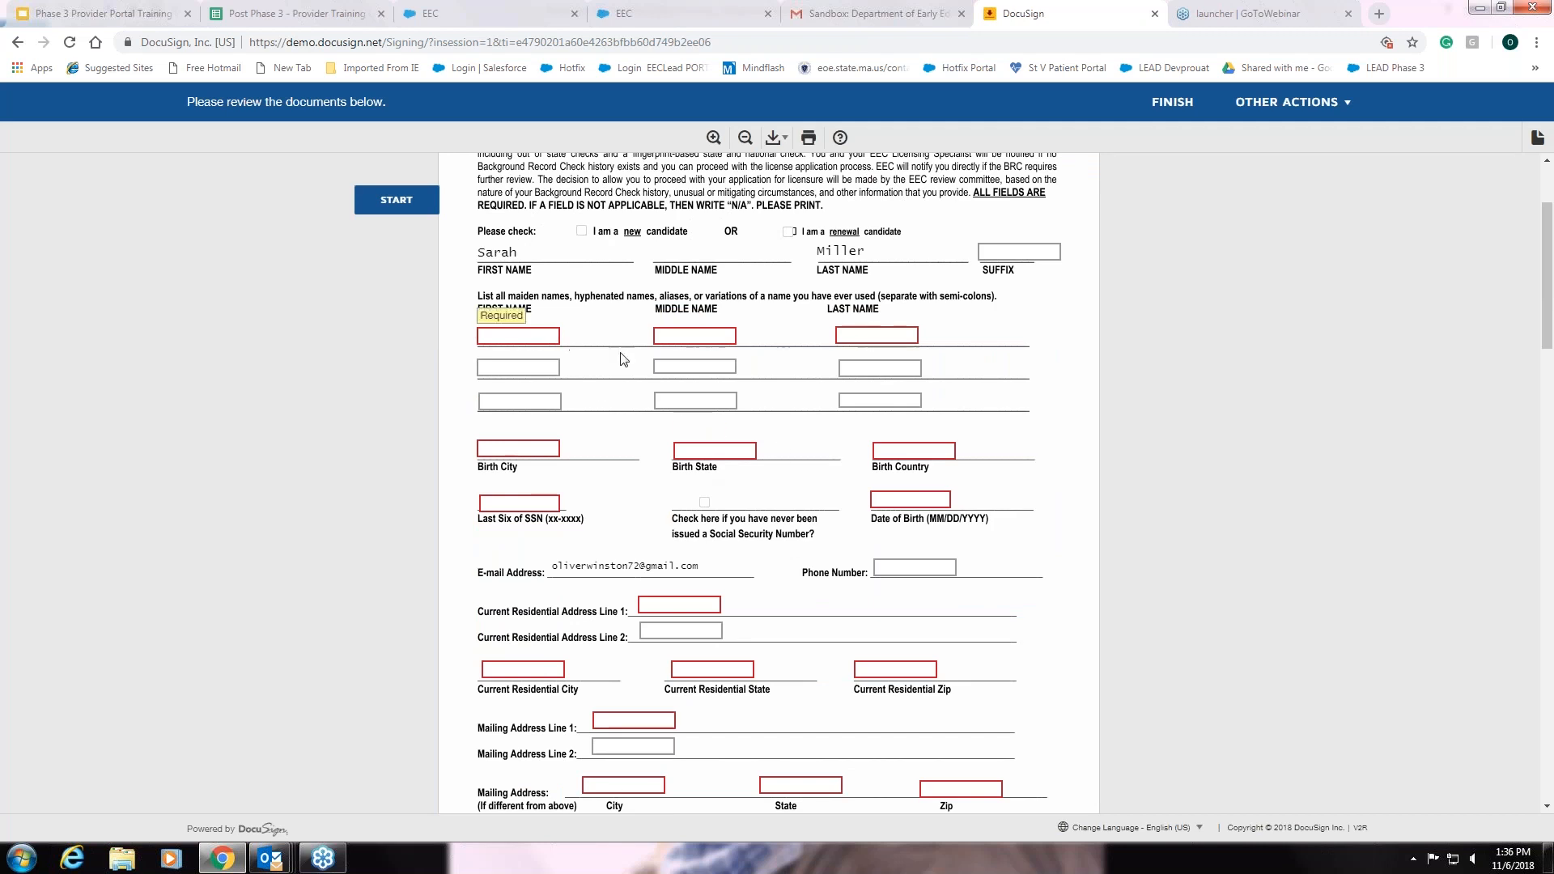
pyautogui.click(535, 340)
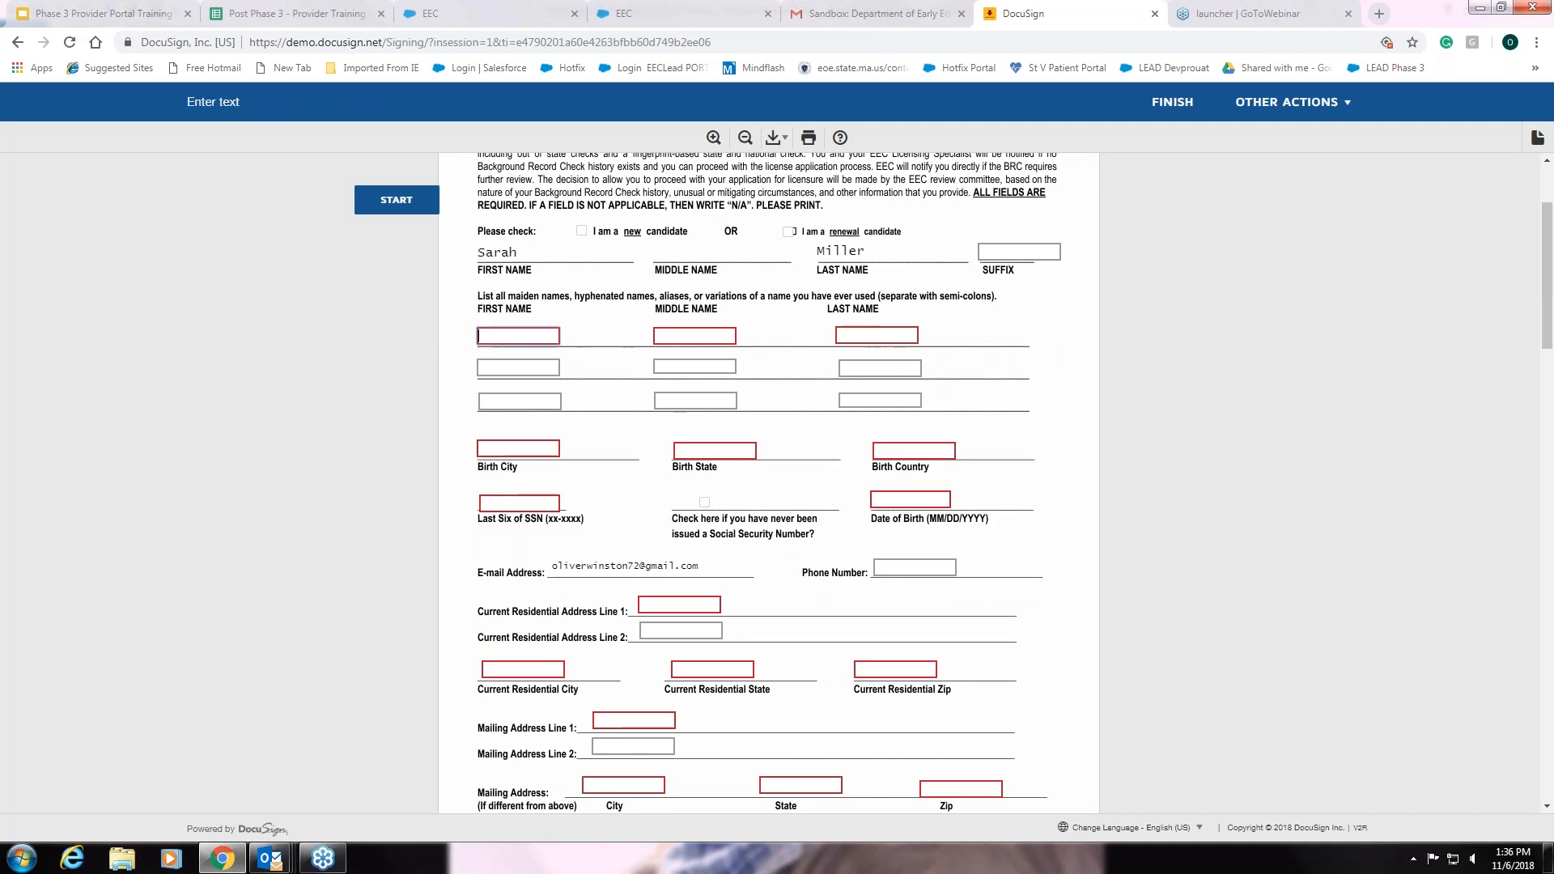
pyautogui.write('n/a')
pyautogui.click(683, 337)
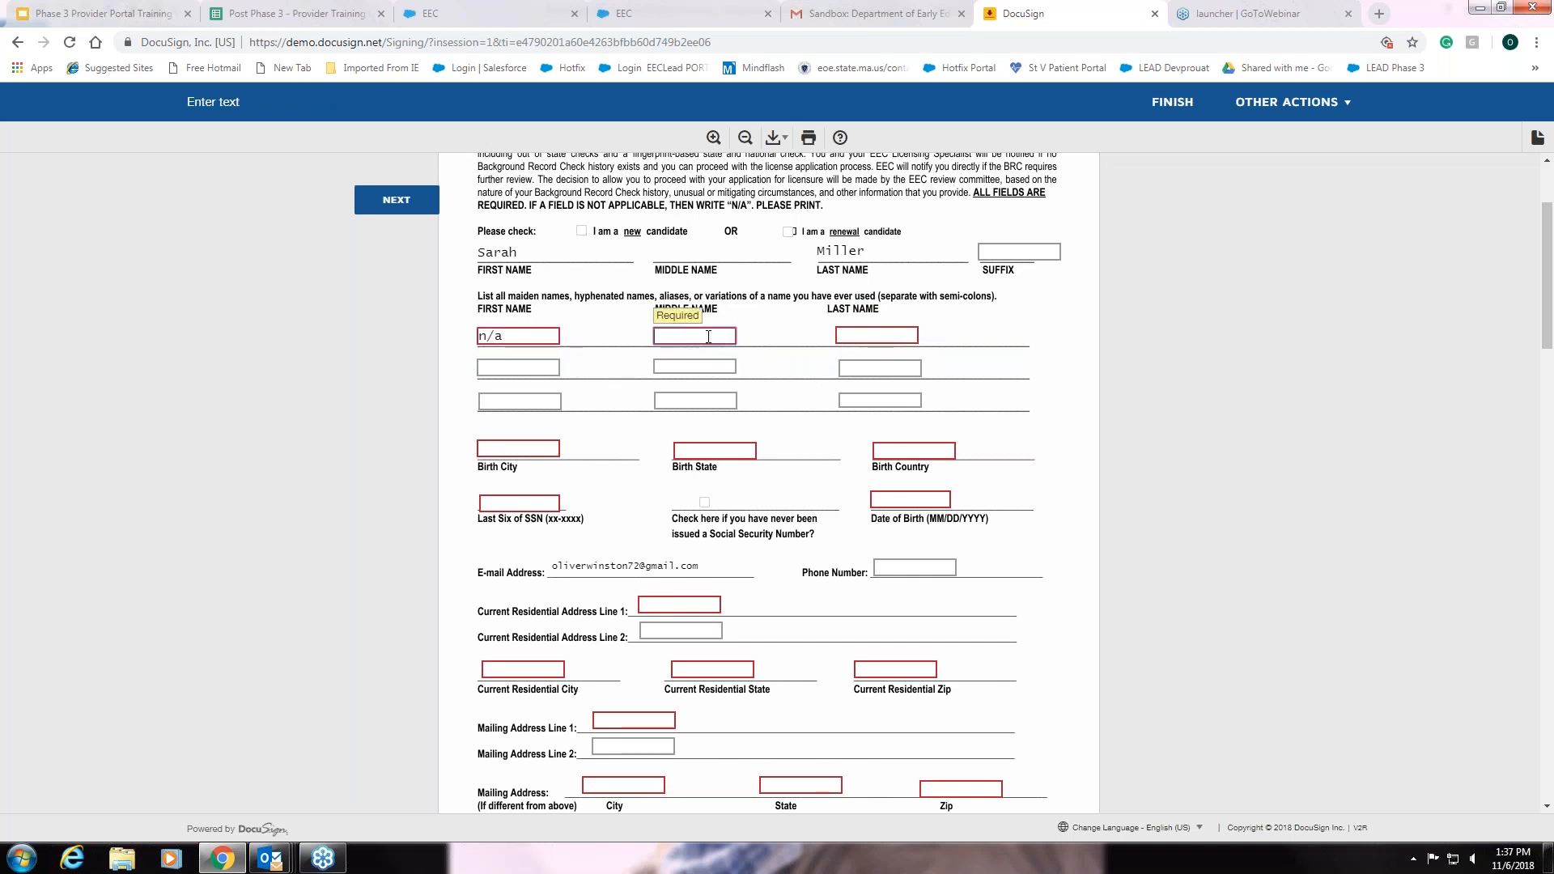
pyautogui.write('n/a')
# Mark that no Social Security Number was ever issued, then close the DocuSign tab
pyautogui.scroll(-1, 1024, 599)
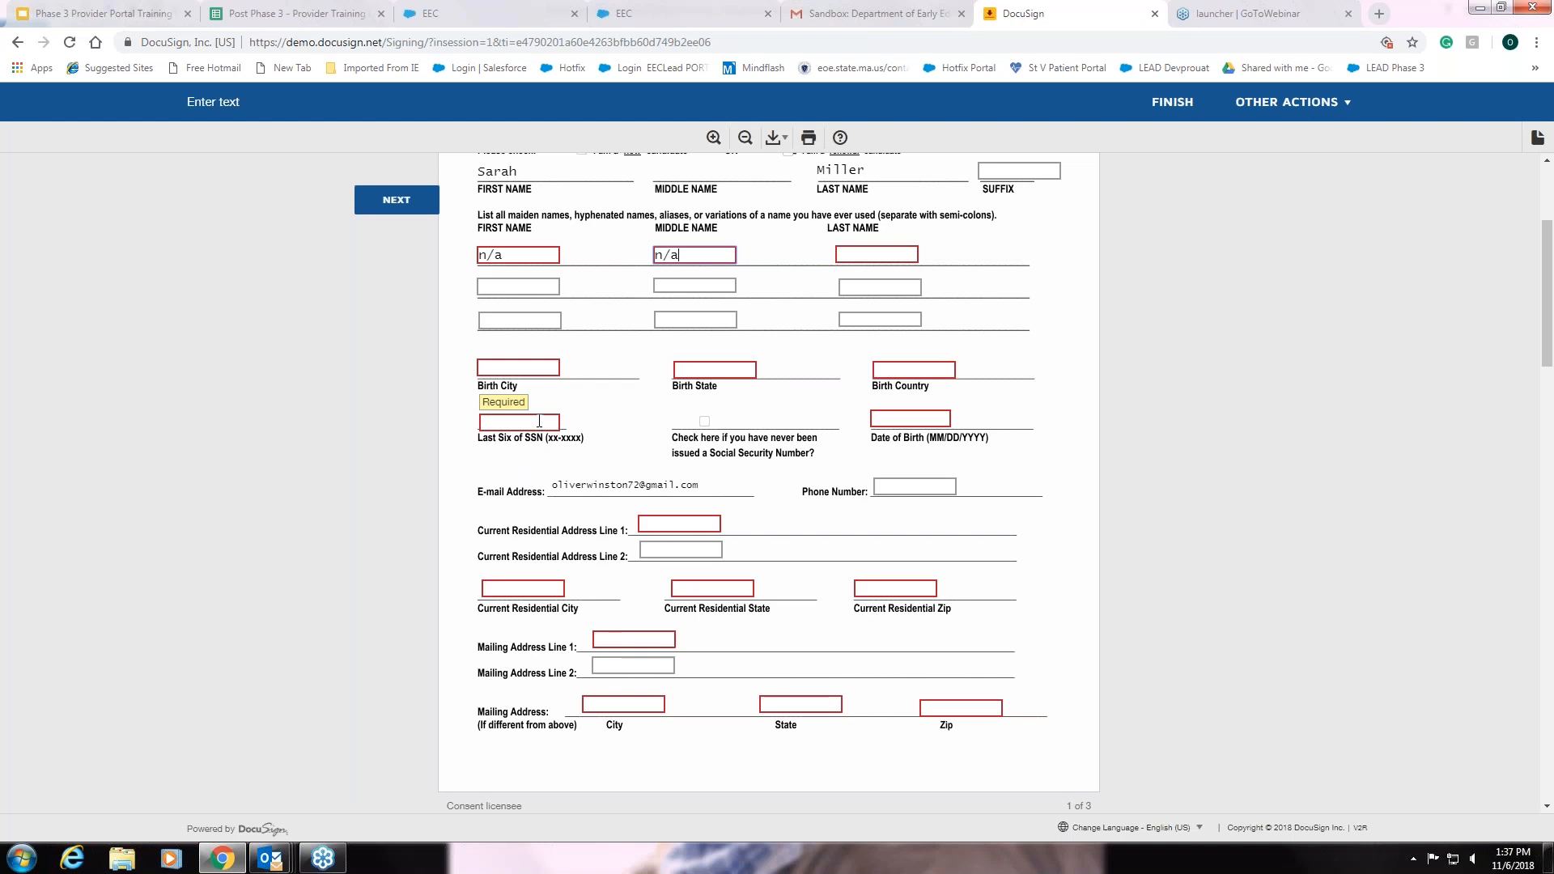
pyautogui.click(705, 422)
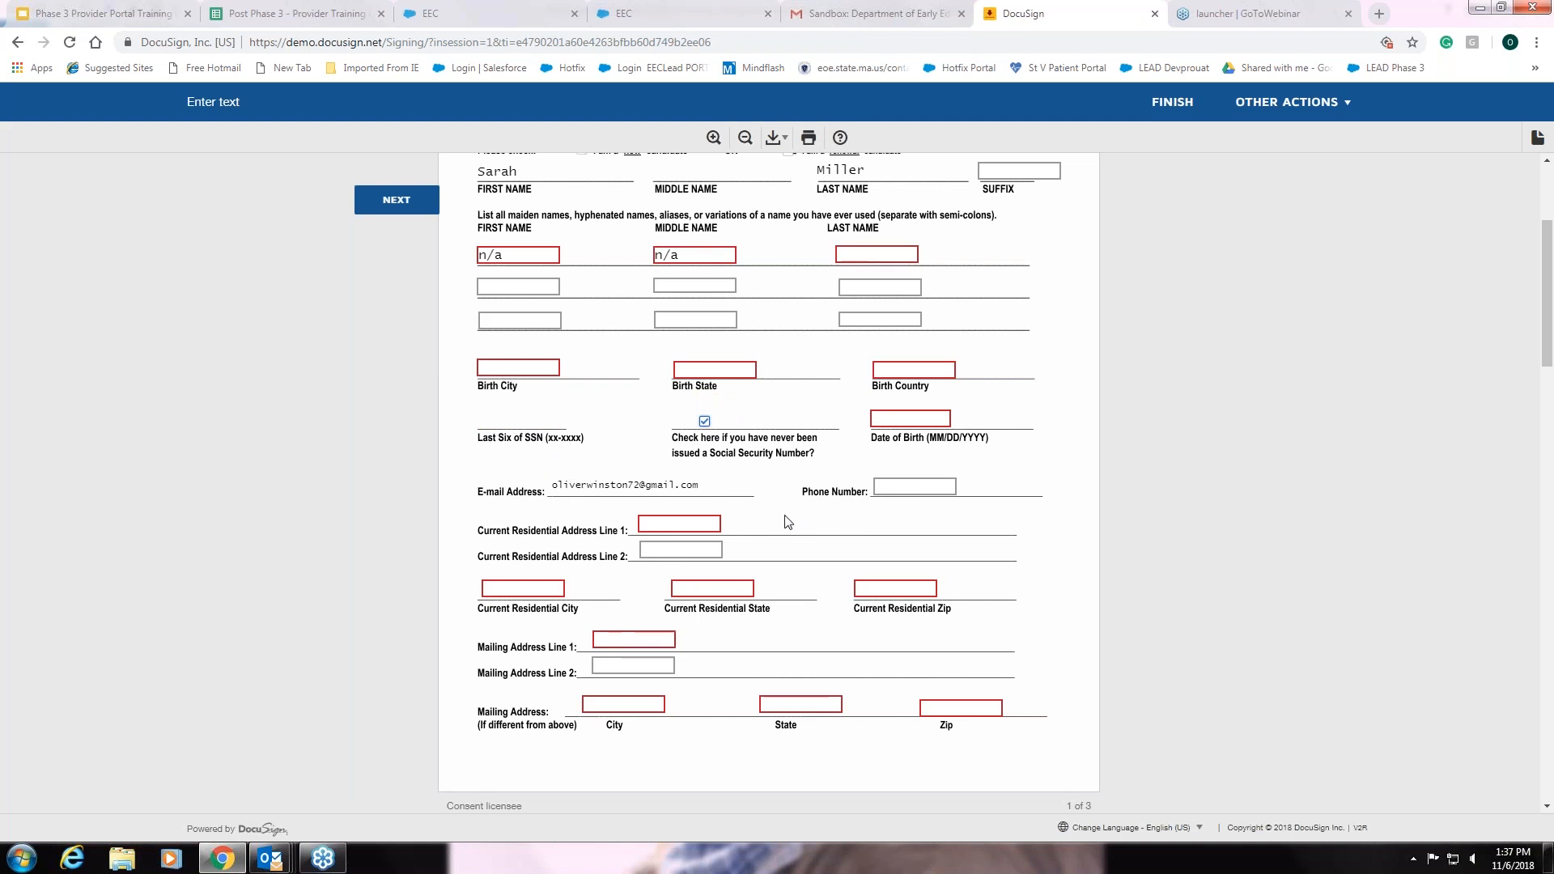
pyautogui.scroll(-2, 789, 522)
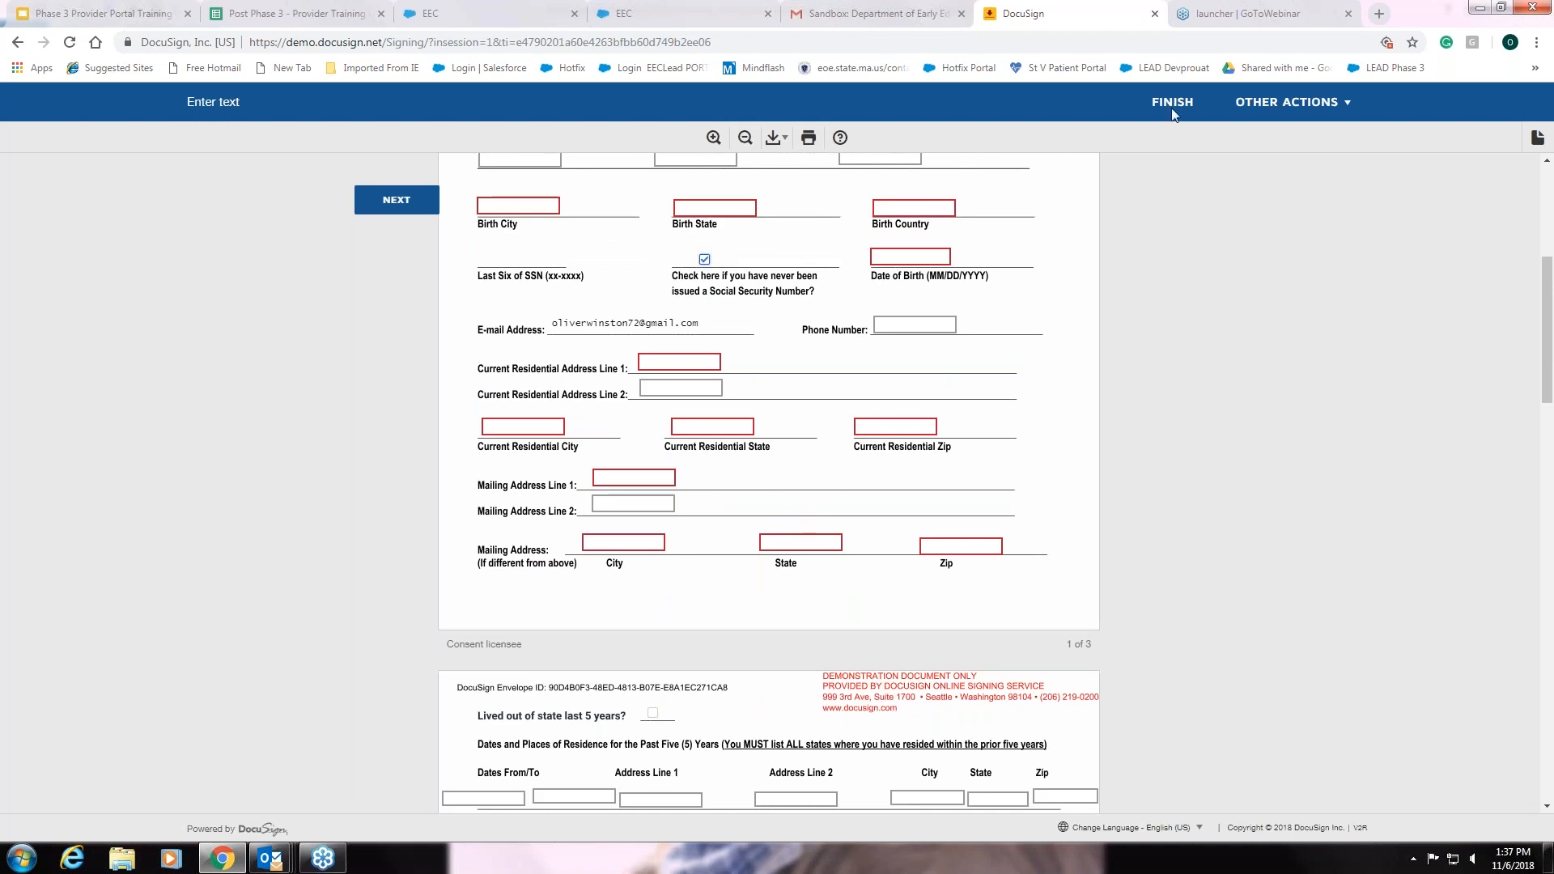
pyautogui.click(1155, 14)
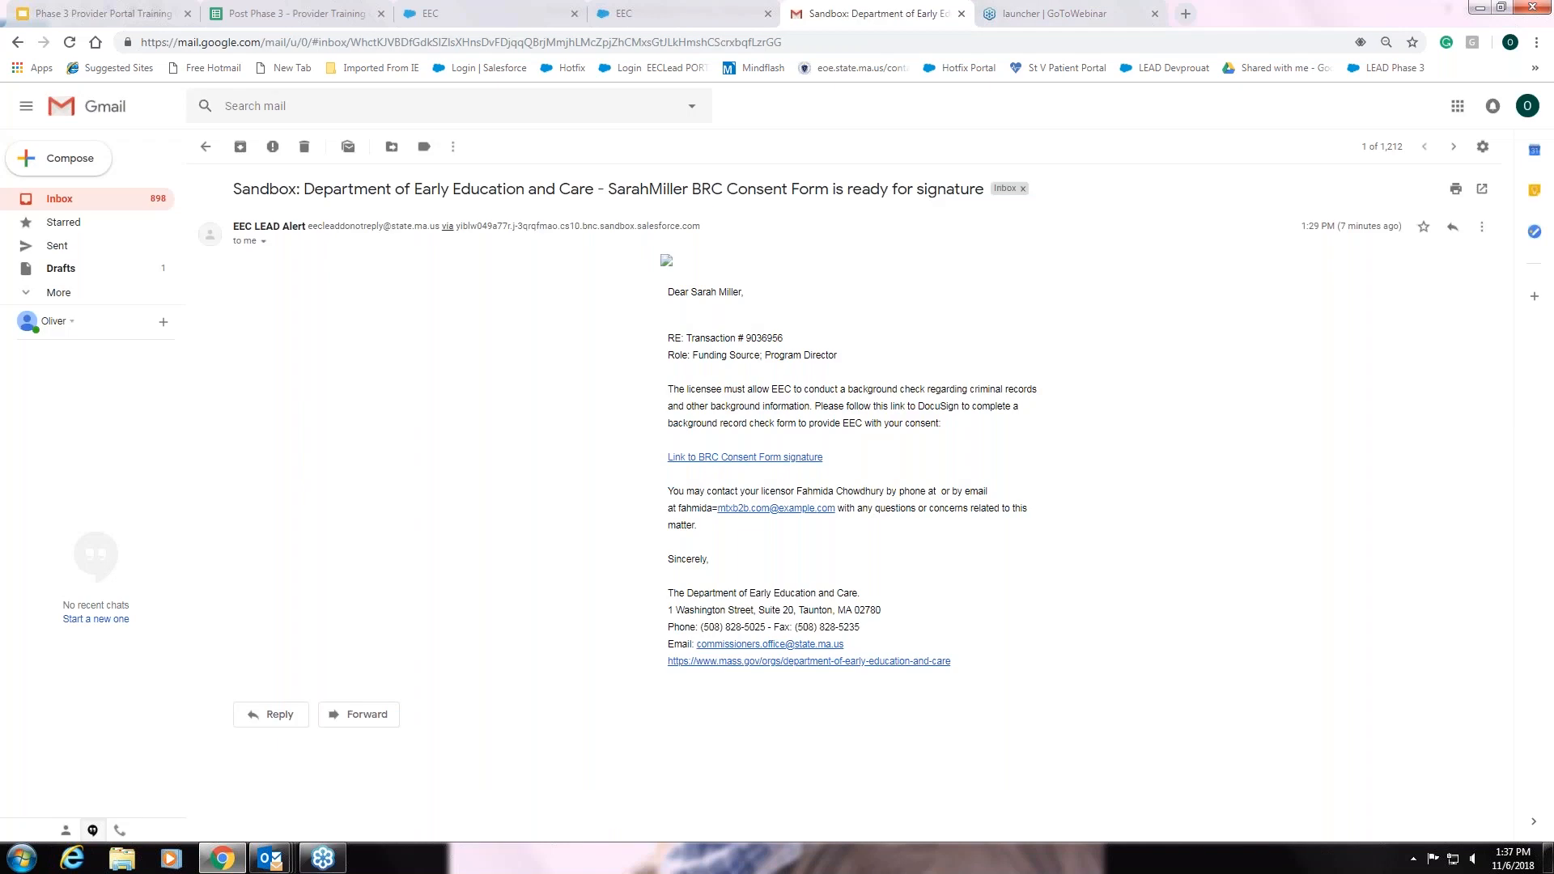
# Return to the EEC portal and scroll to My Licensing Transactions with 2 in-progress submissions
pyautogui.click(207, 151)
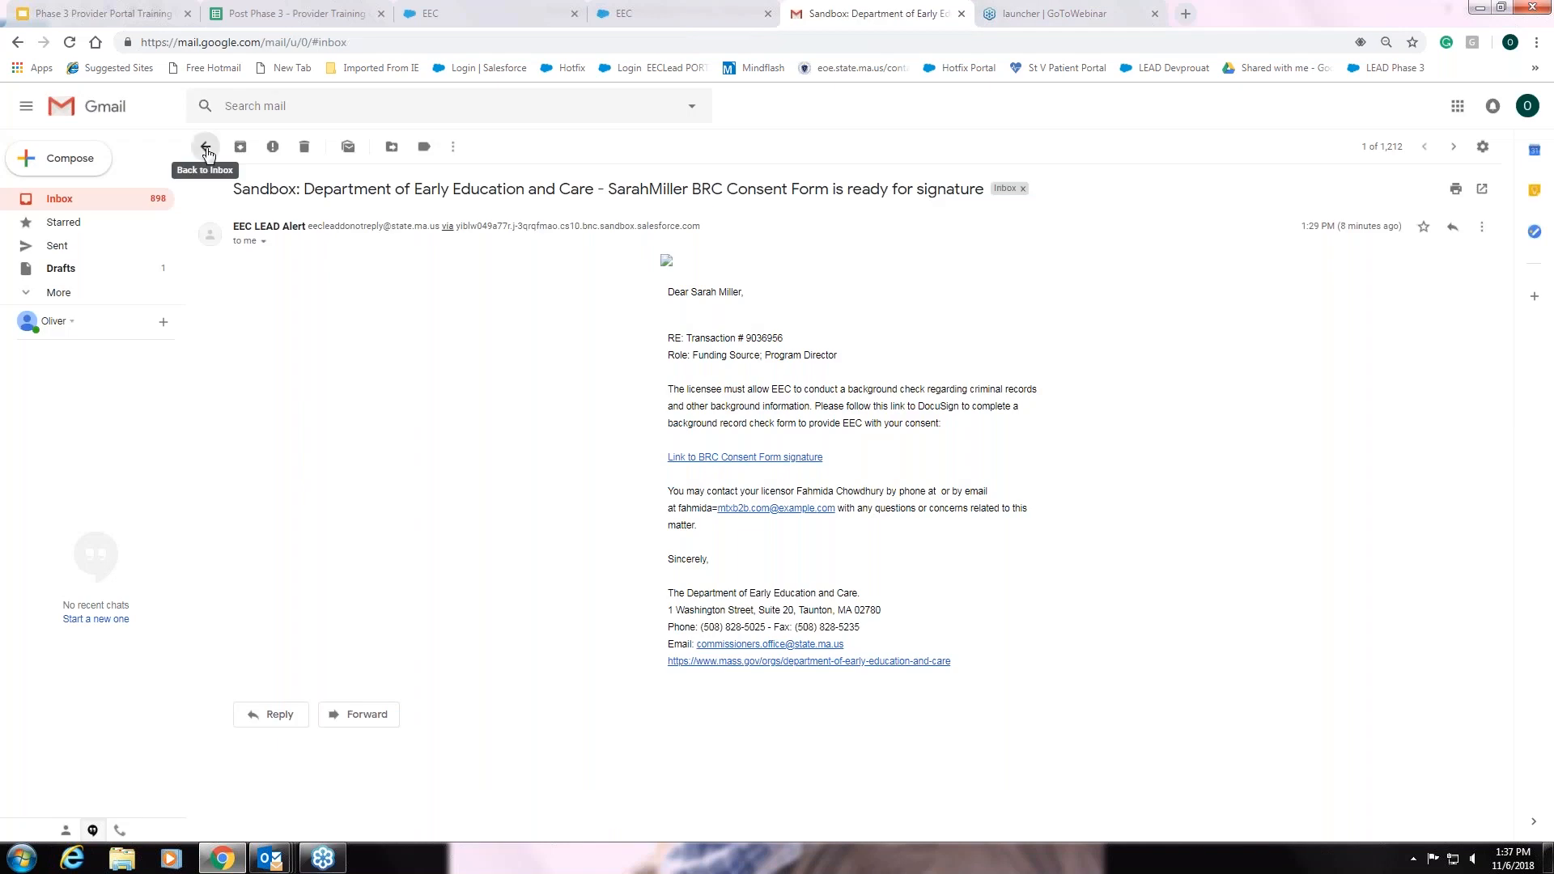
pyautogui.click(637, 13)
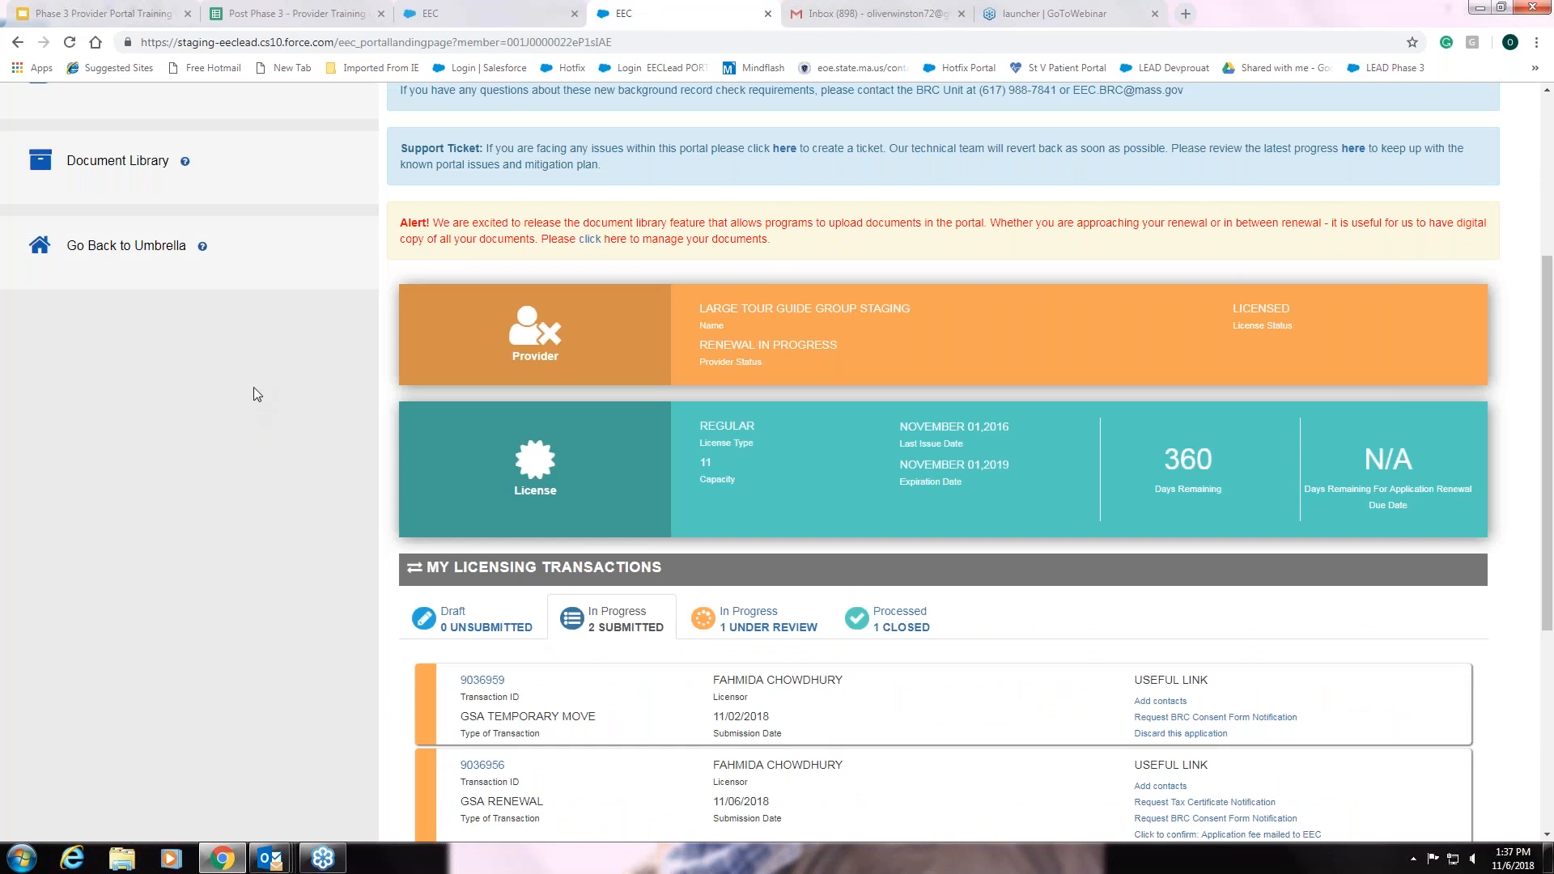
pyautogui.scroll(-2, 253, 385)
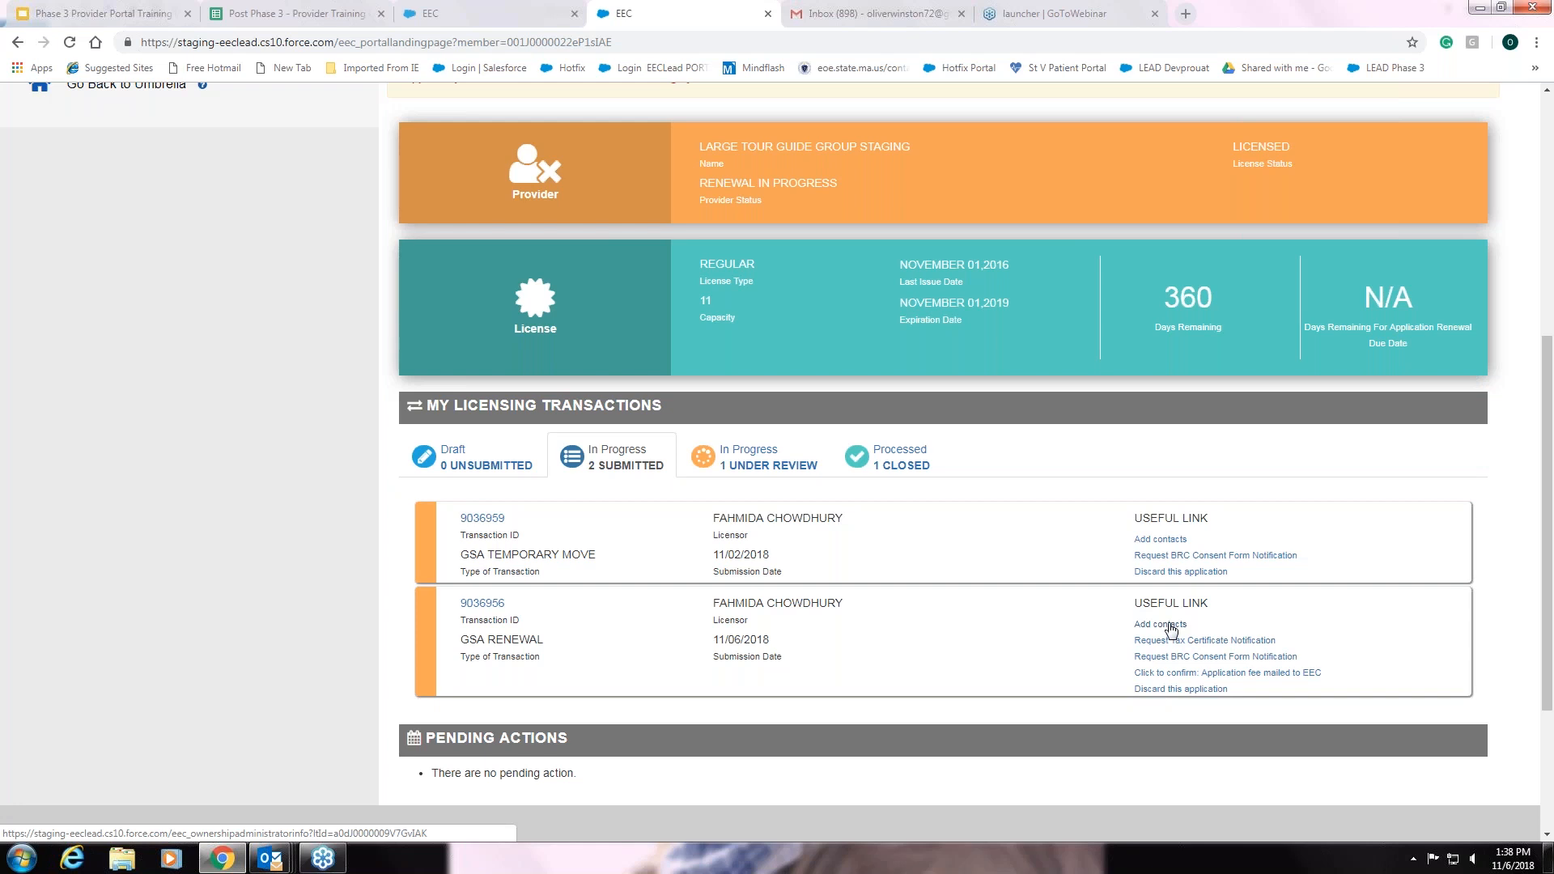
pyautogui.click(1169, 625)
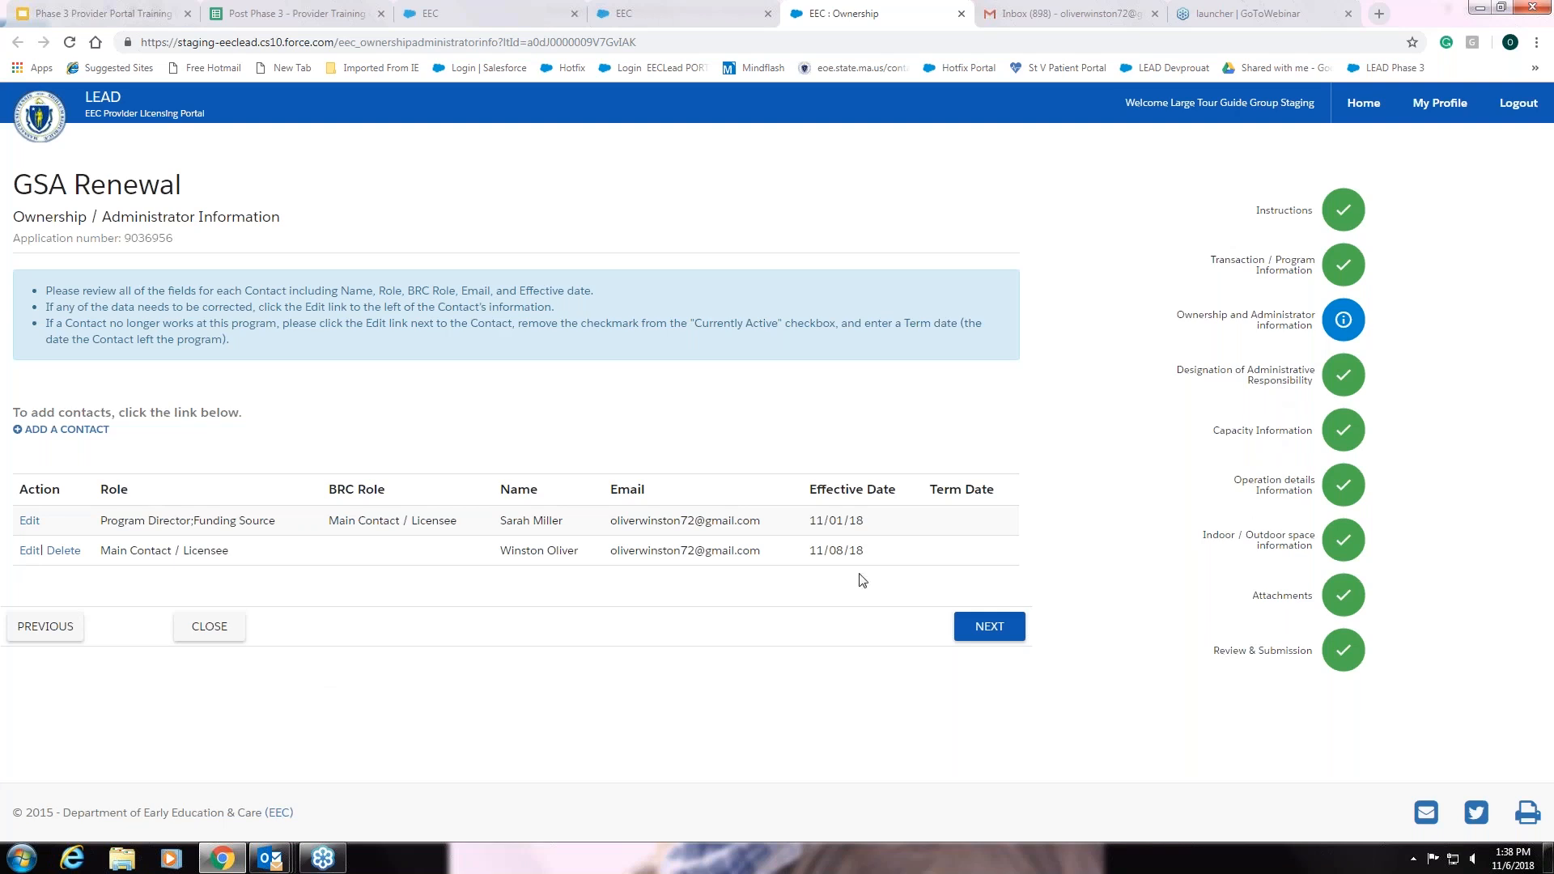
pyautogui.click(213, 629)
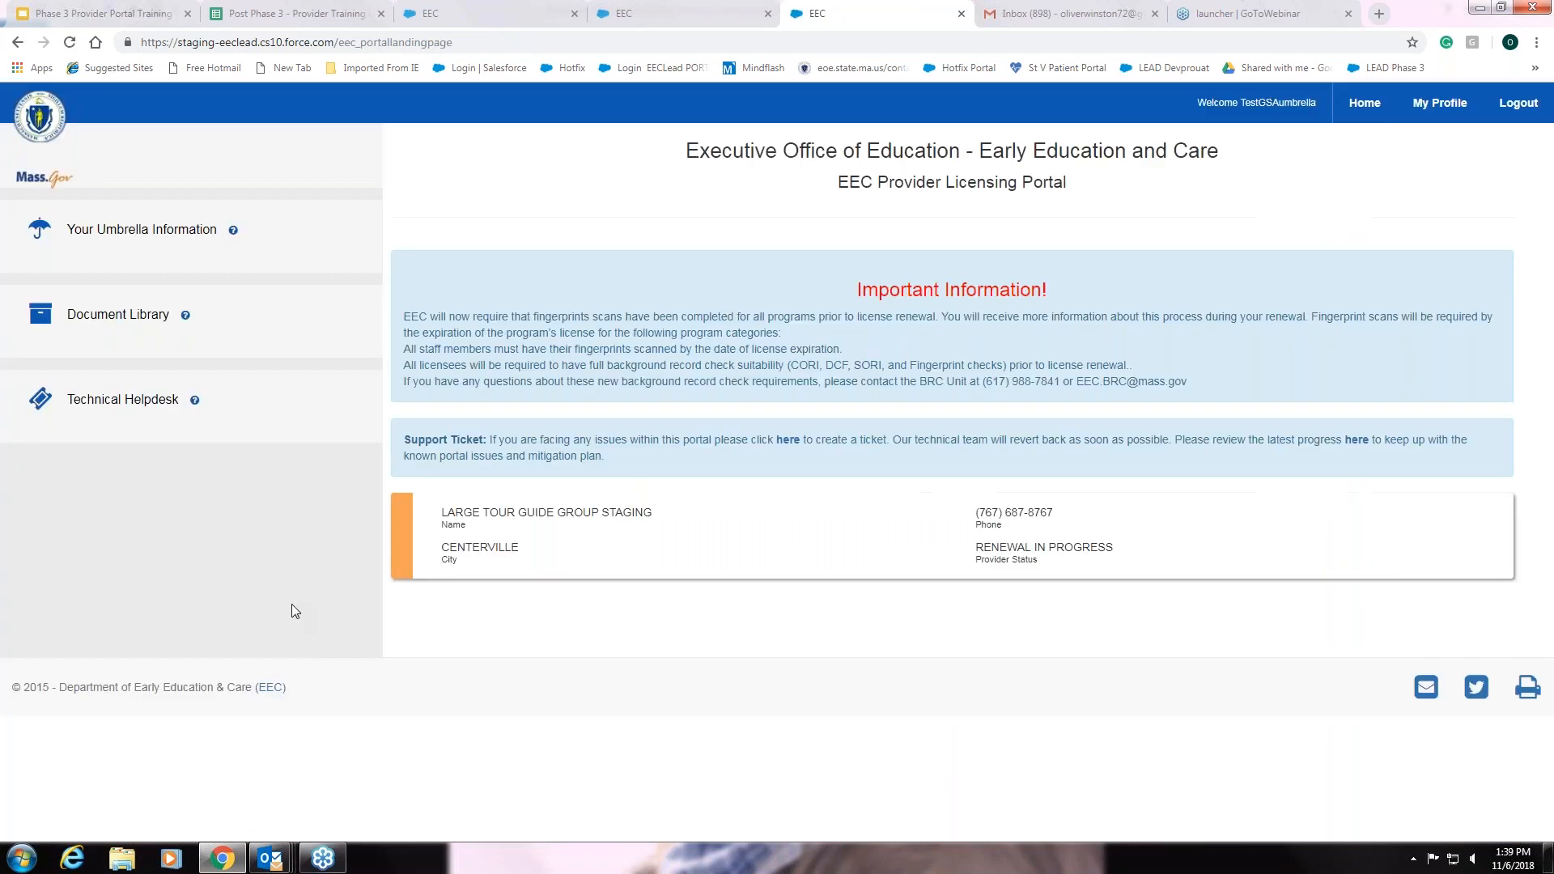
pyautogui.click(480, 551)
pyautogui.scroll(-4, 620, 608)
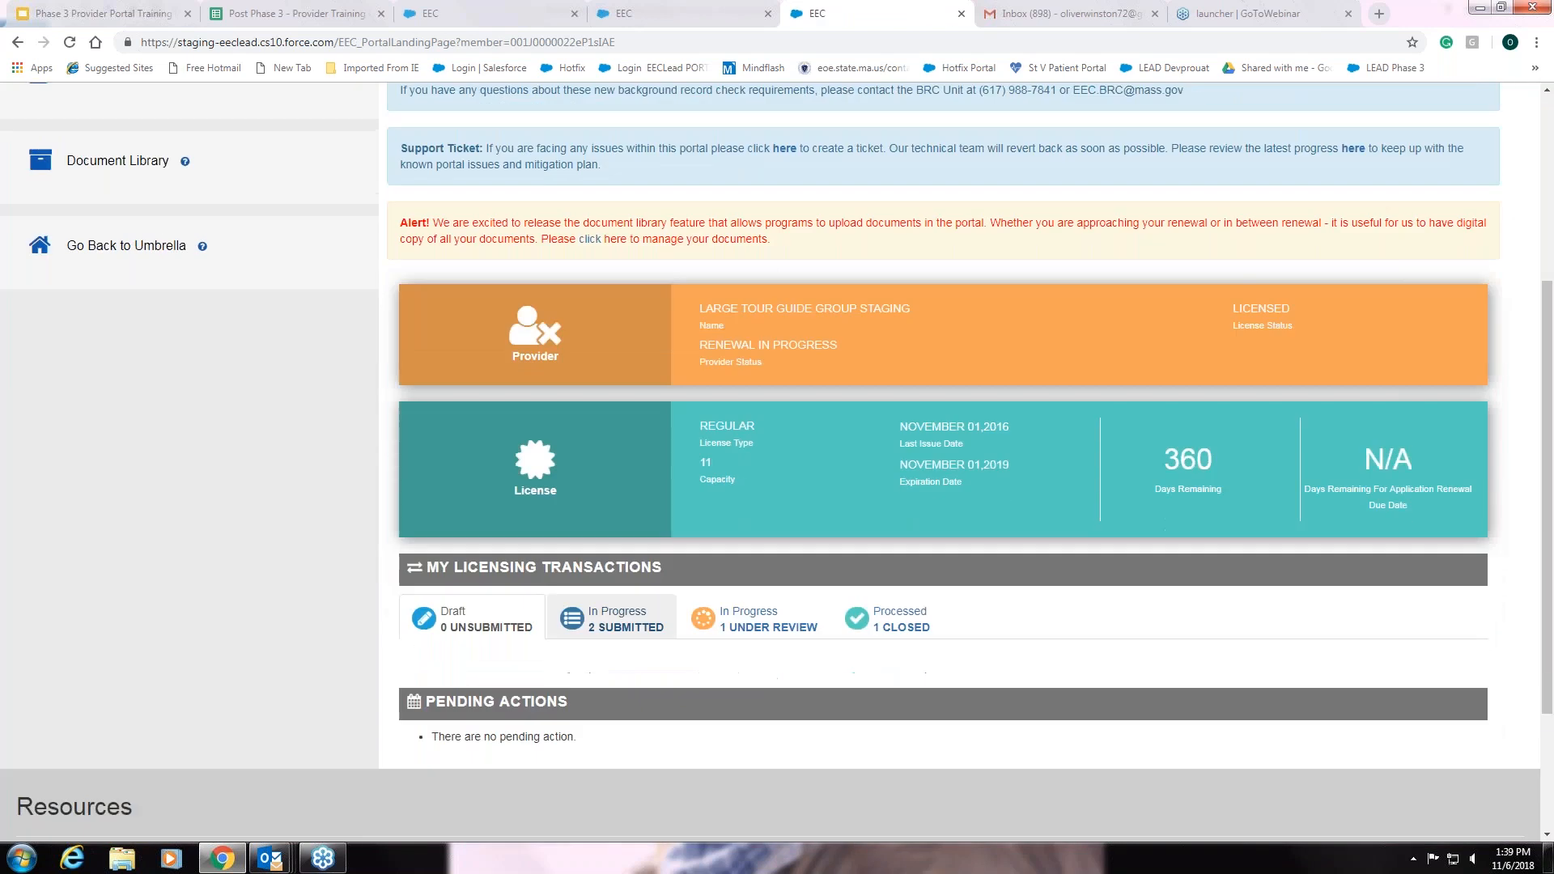
pyautogui.scroll(-1, 620, 604)
pyautogui.click(624, 546)
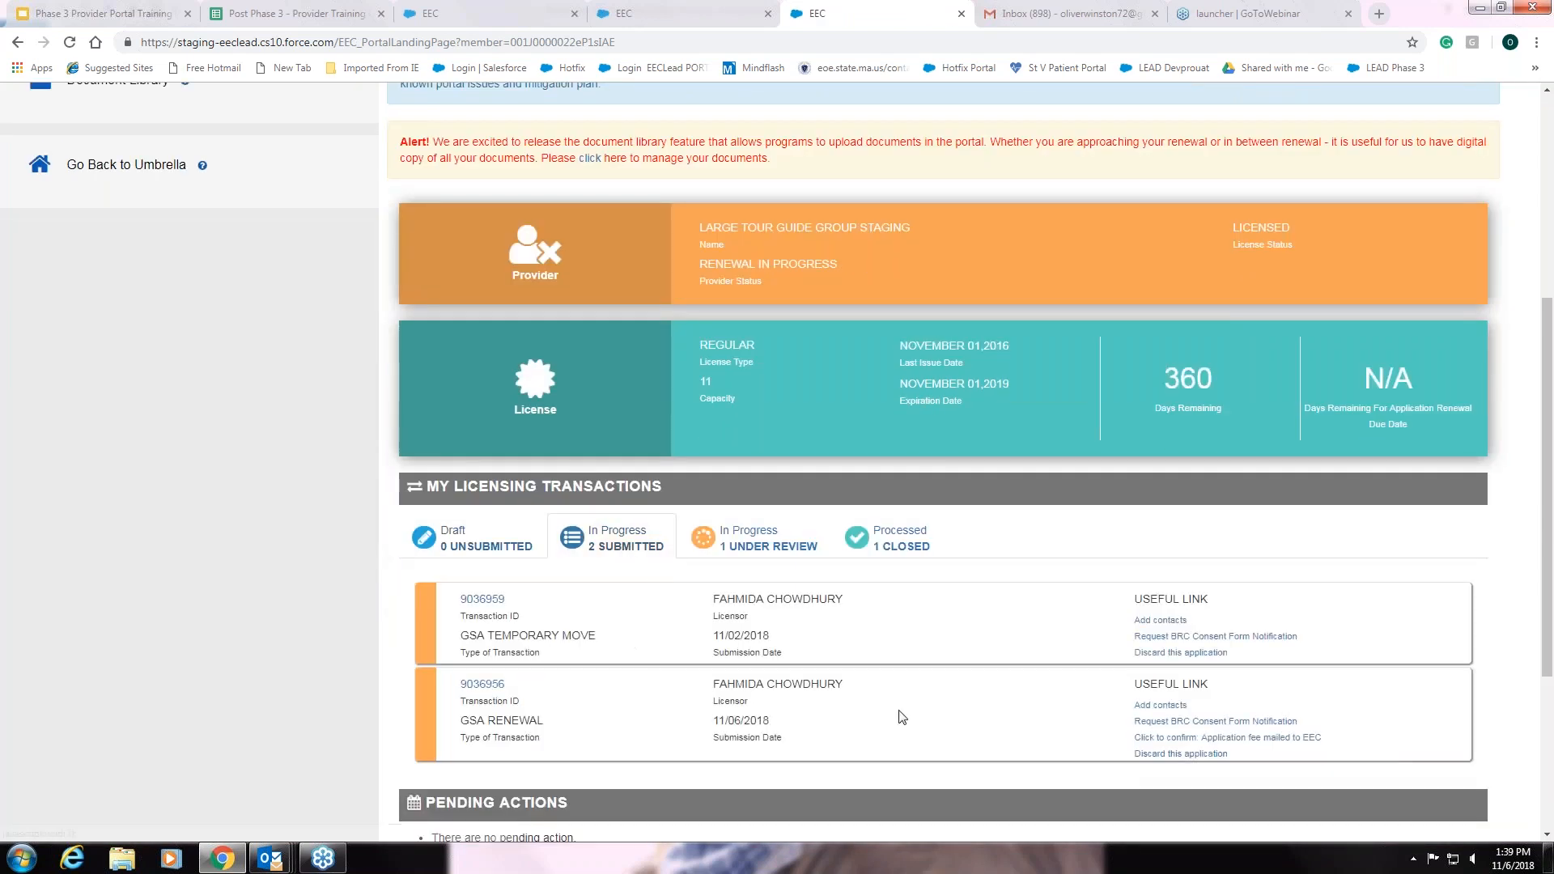
pyautogui.scroll(-2, 923, 706)
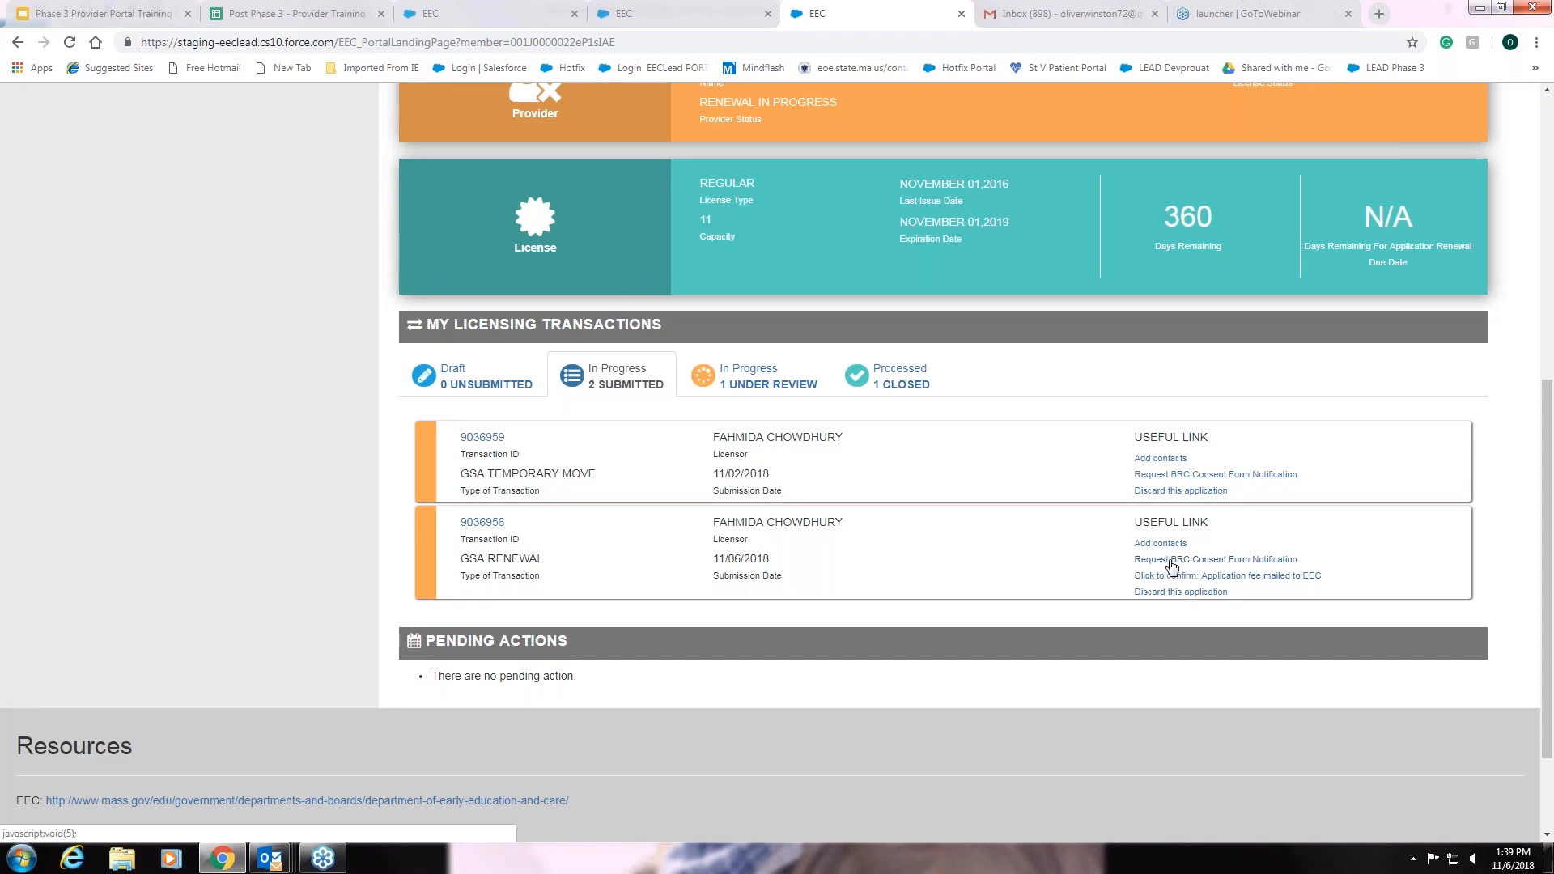
# Send the GSA Renewal BRC consent form notification to the Program Director/Funding Source contact
pyautogui.click(1230, 566)
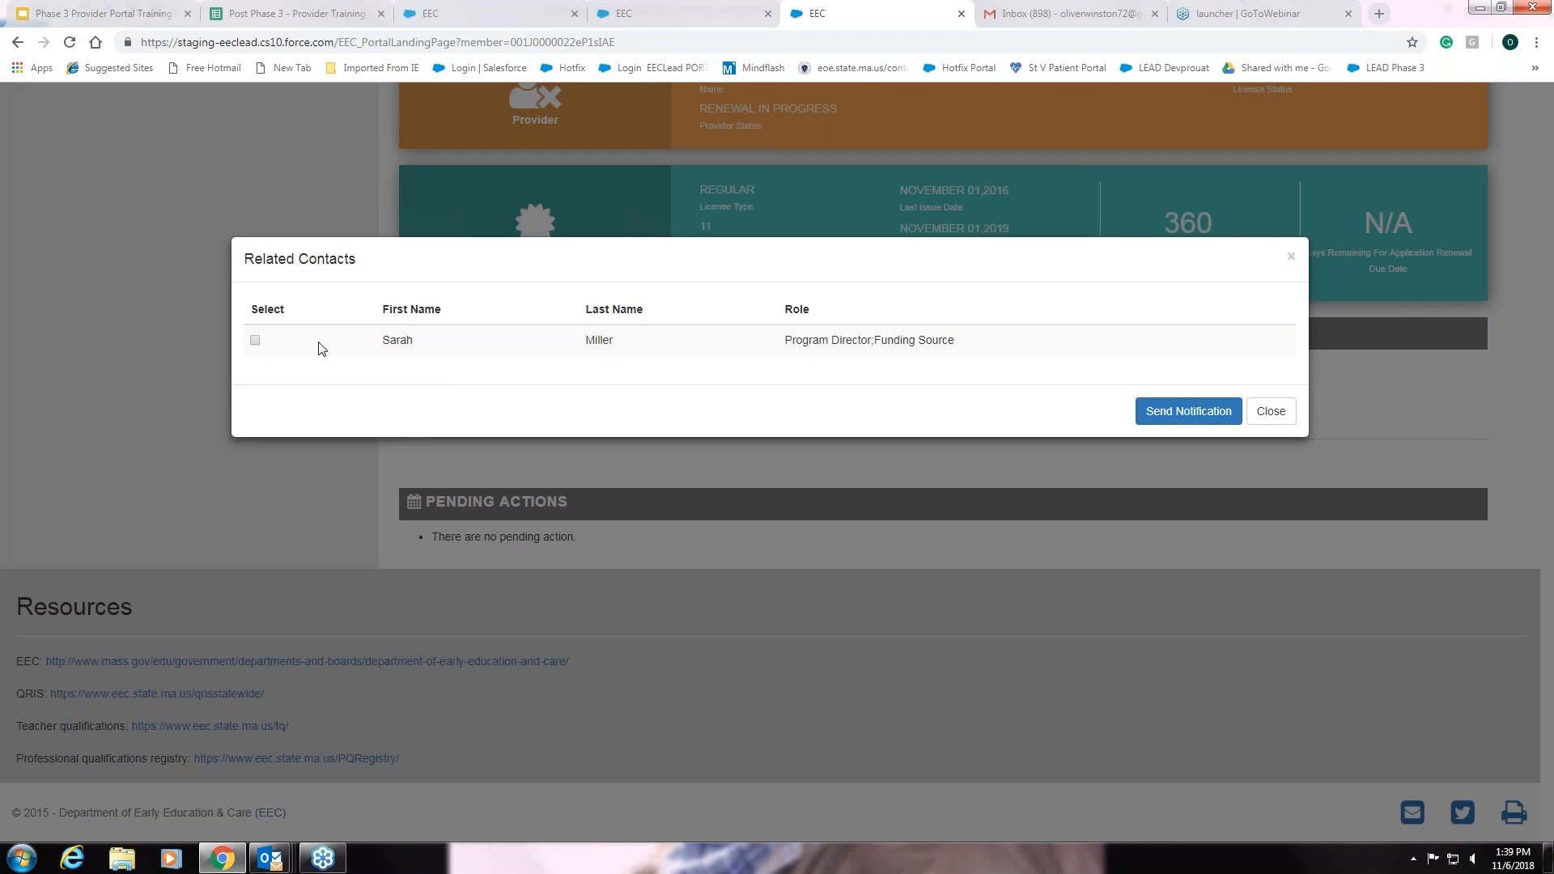
pyautogui.click(255, 341)
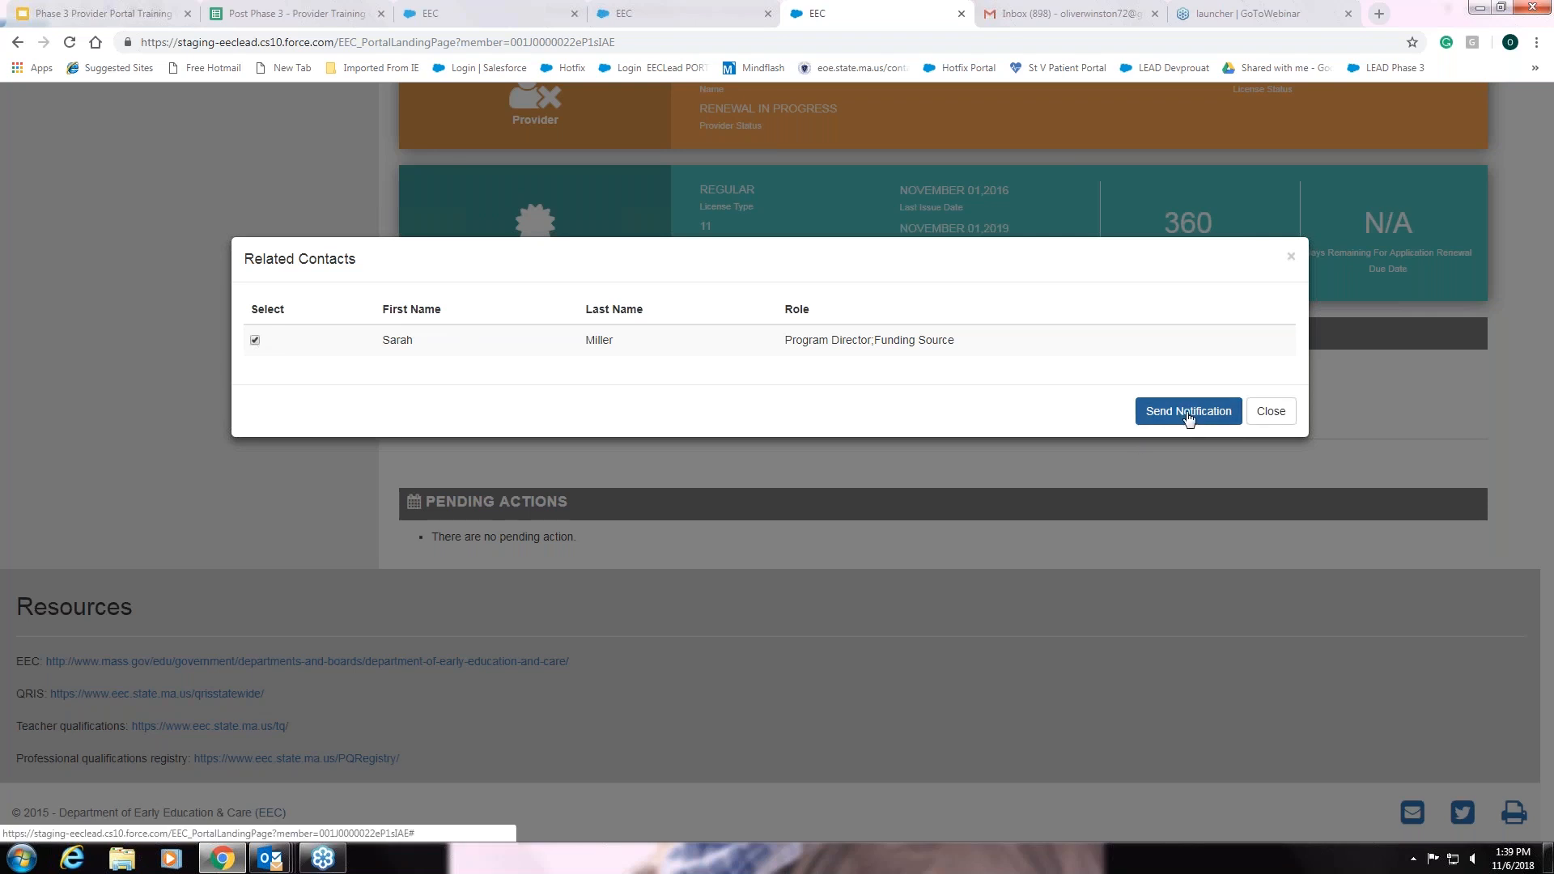
pyautogui.click(1270, 413)
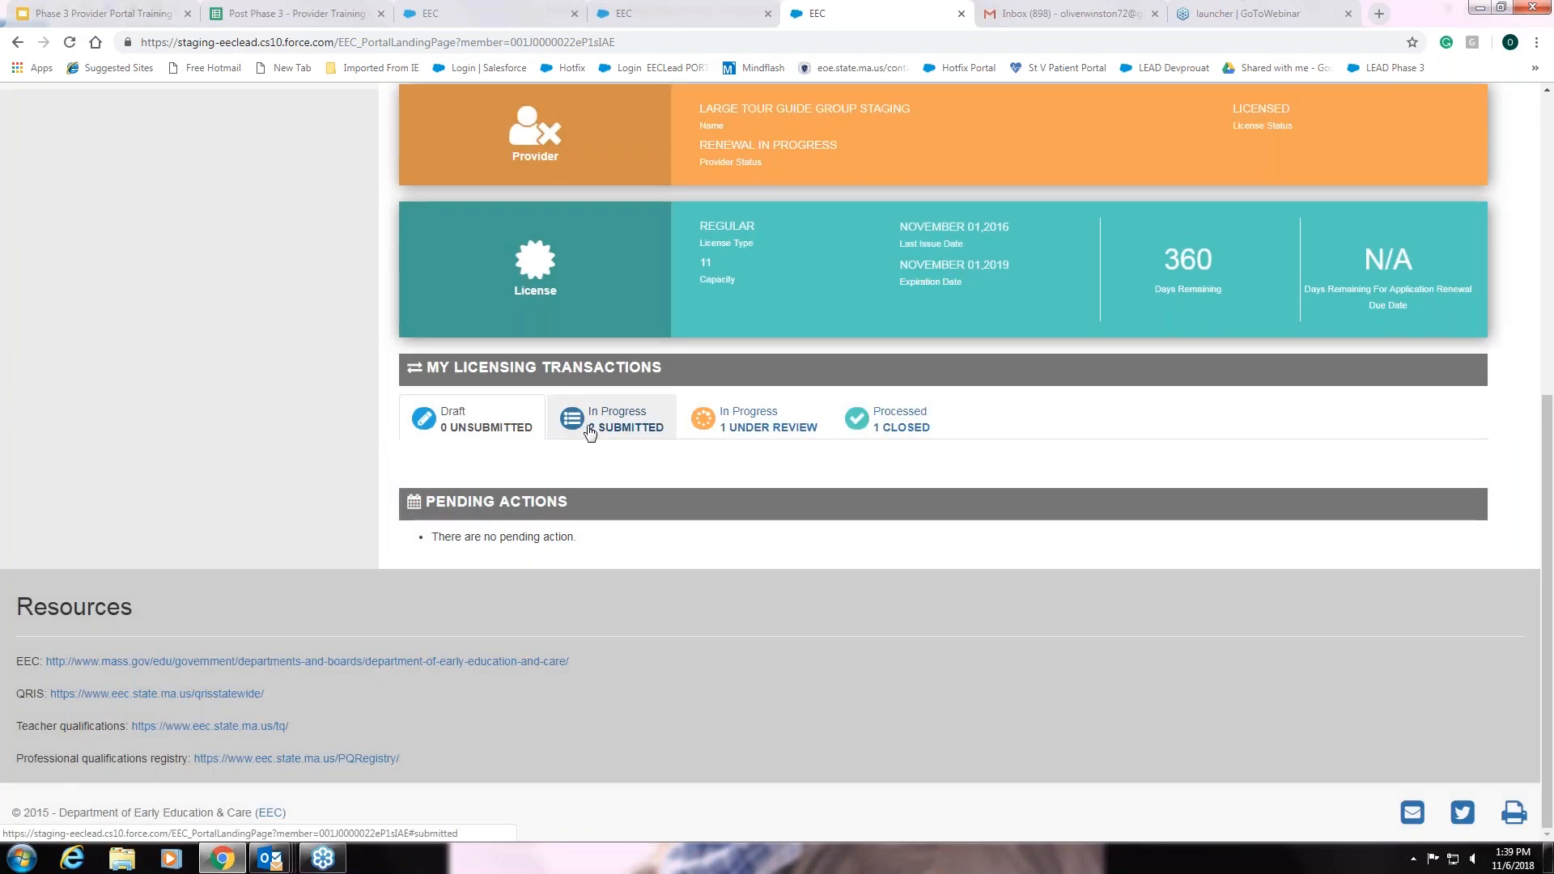
# Show the in-progress transactions, then the '1 Under Review' tab with Variance on Regulation Request 9036958
pyautogui.click(590, 430)
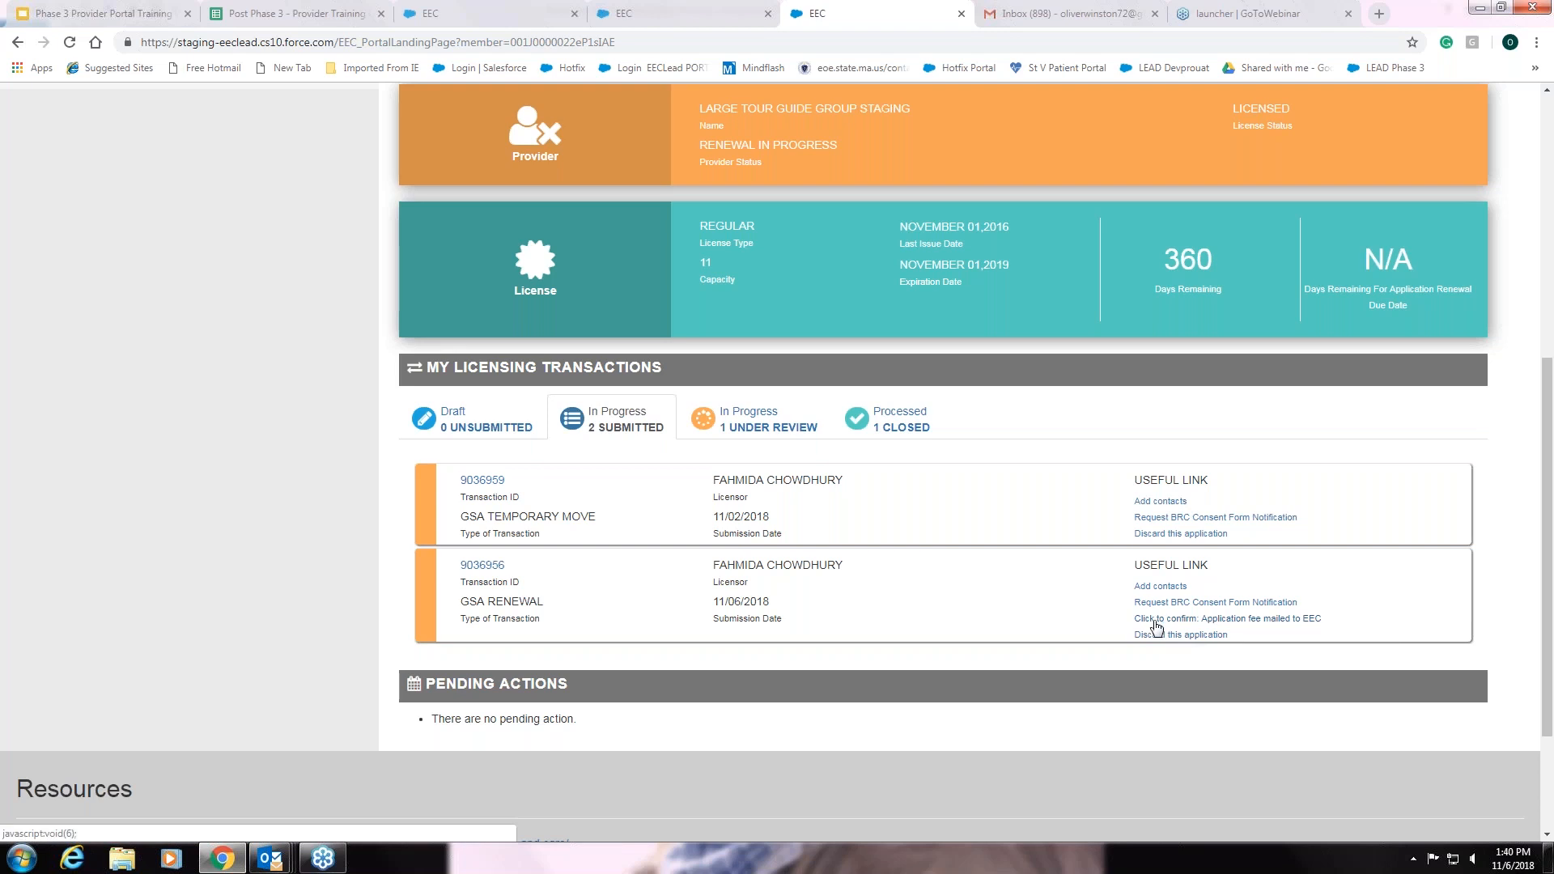
pyautogui.click(738, 436)
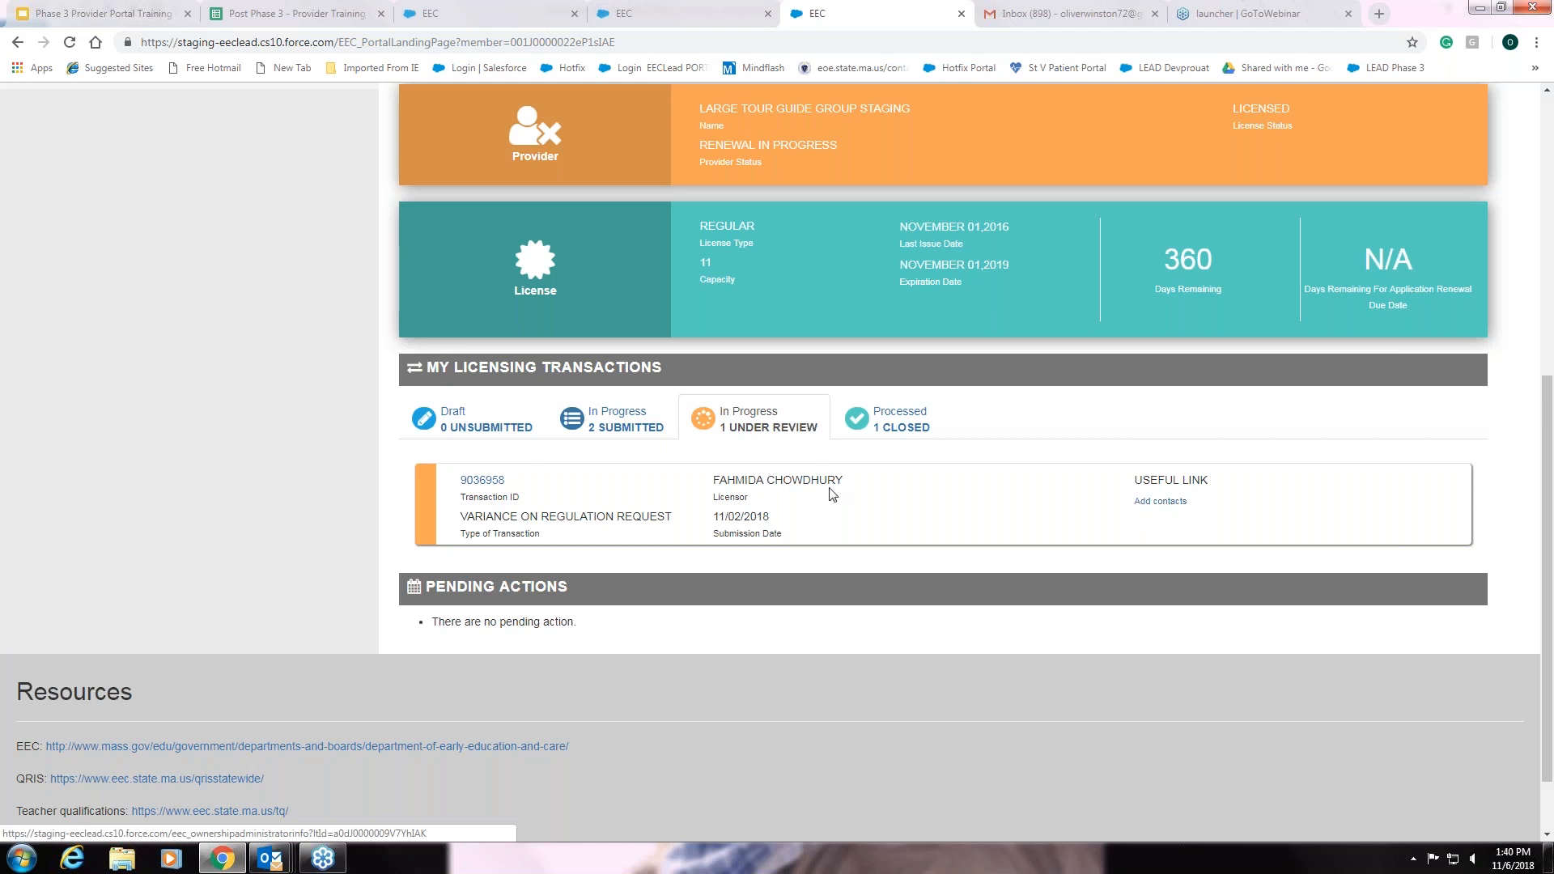
# Show the '1 Closed' processed tab with the Change of Provider Name request, then return to the page top
pyautogui.click(904, 433)
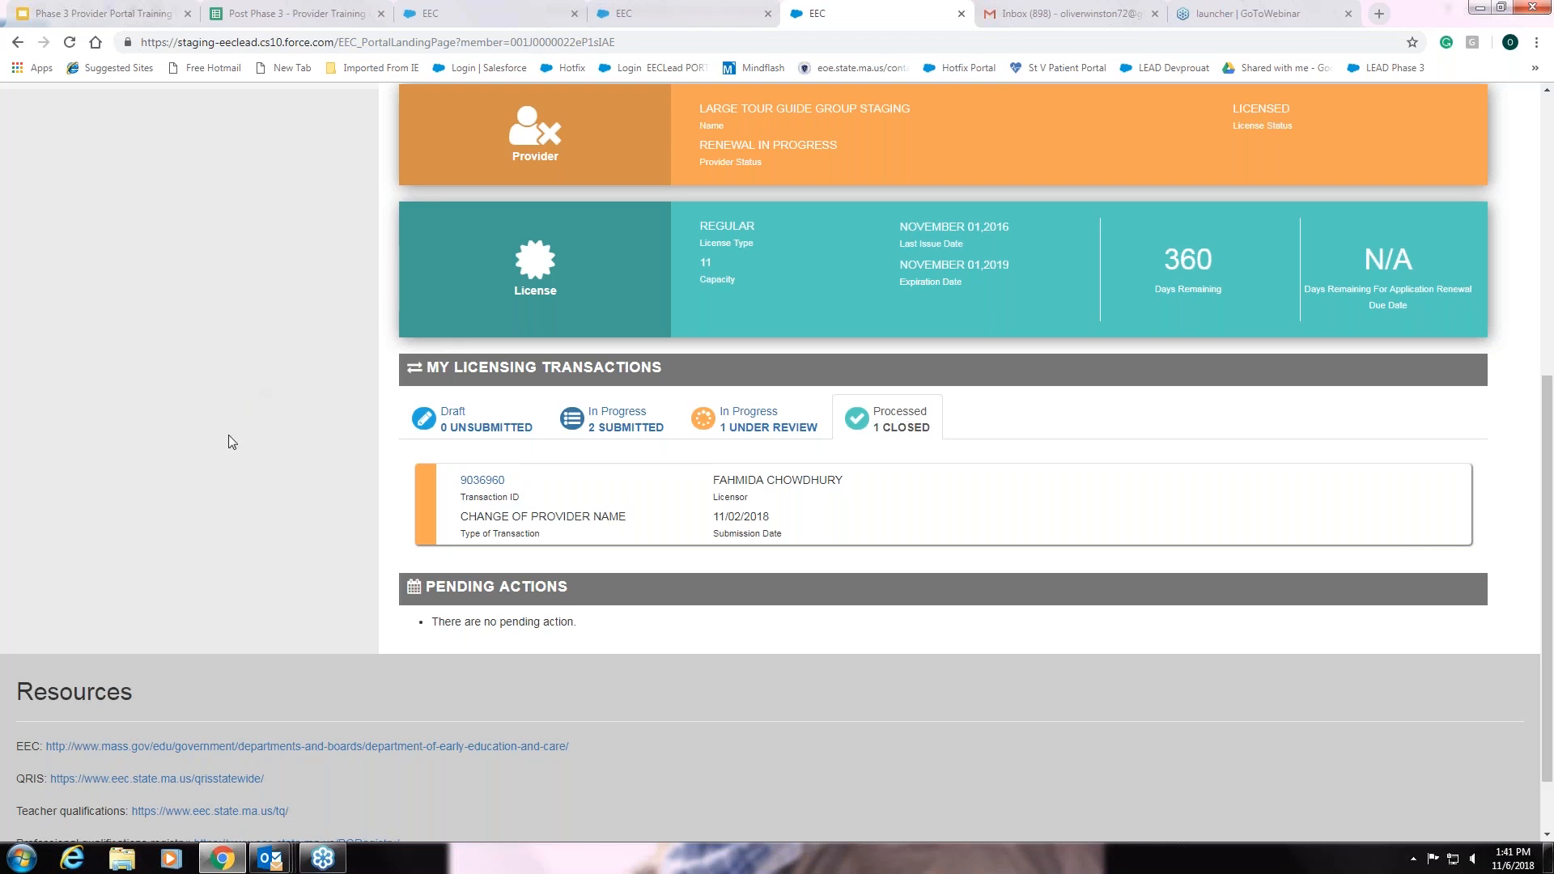
pyautogui.scroll(1, 232, 495)
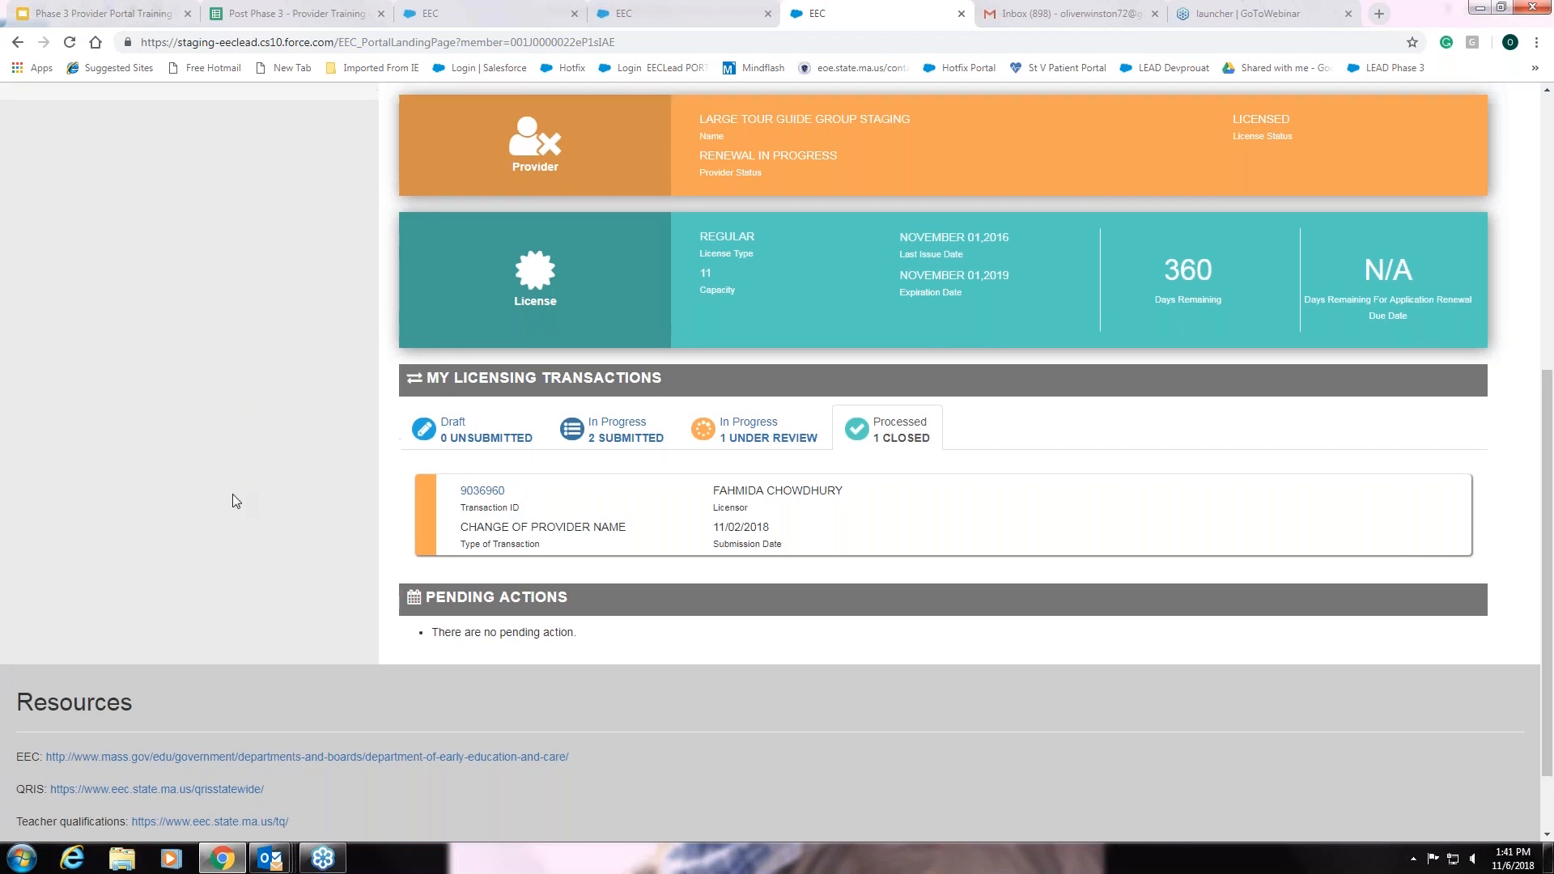
pyautogui.scroll(2, 265, 588)
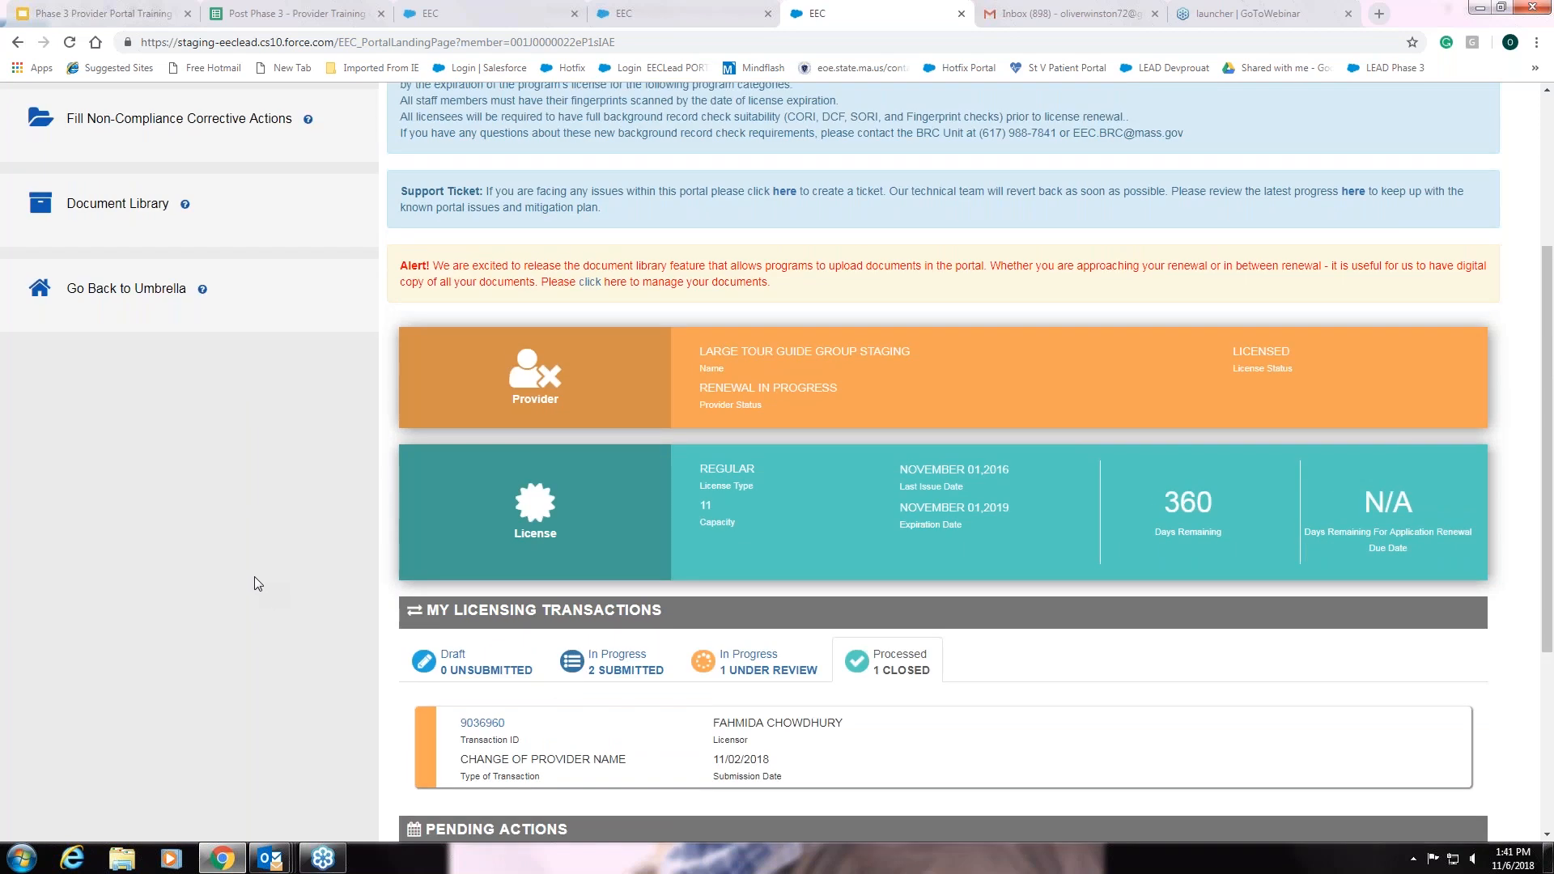
pyautogui.scroll(-2, 254, 576)
pyautogui.scroll(2, 250, 573)
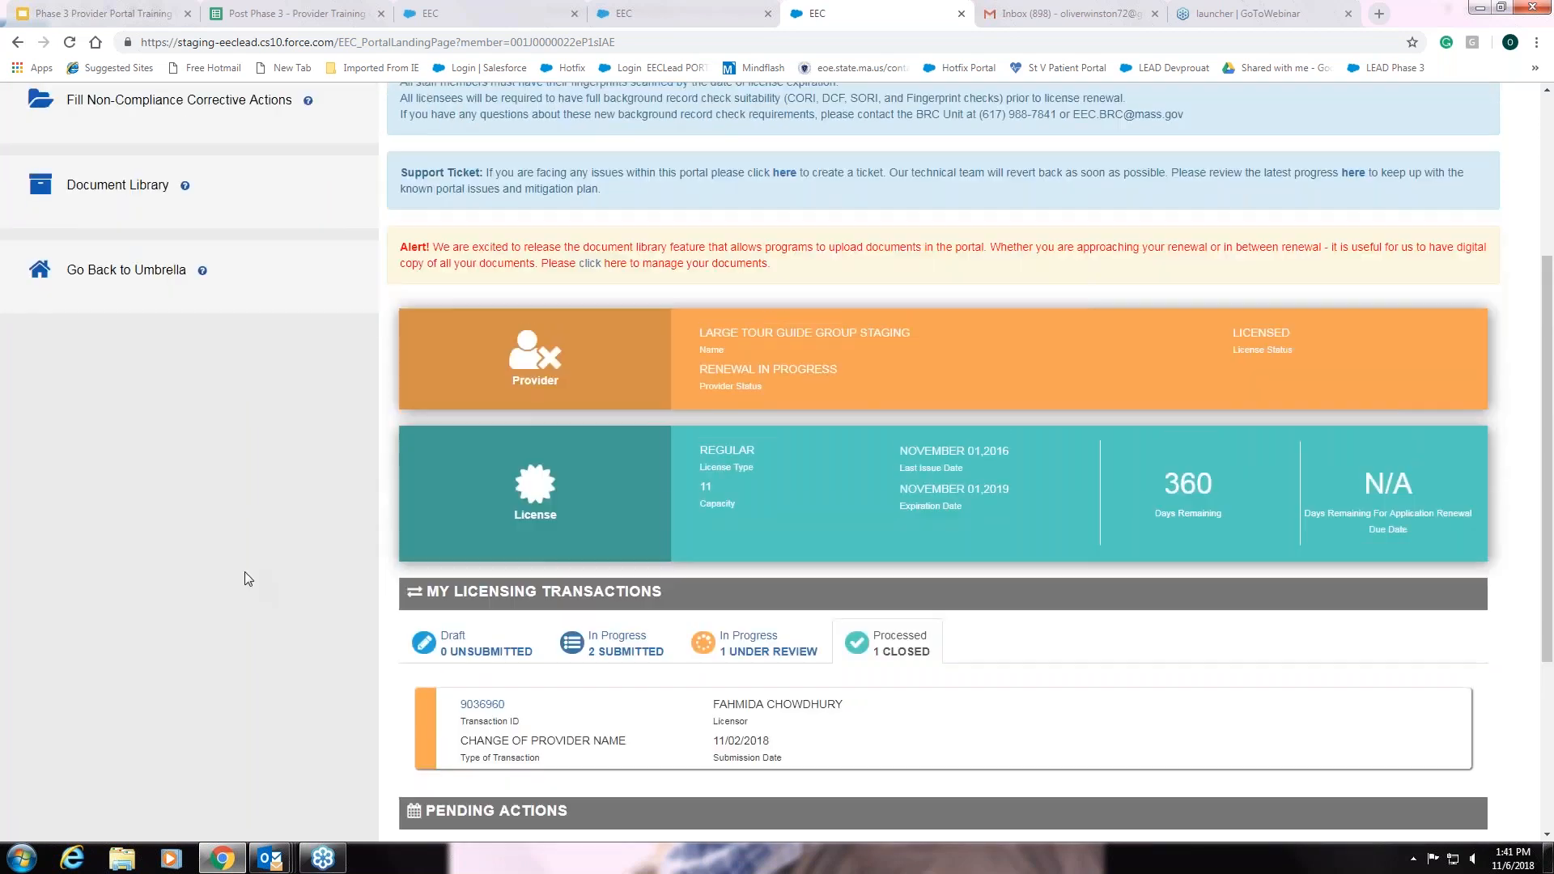
pyautogui.scroll(3, 244, 573)
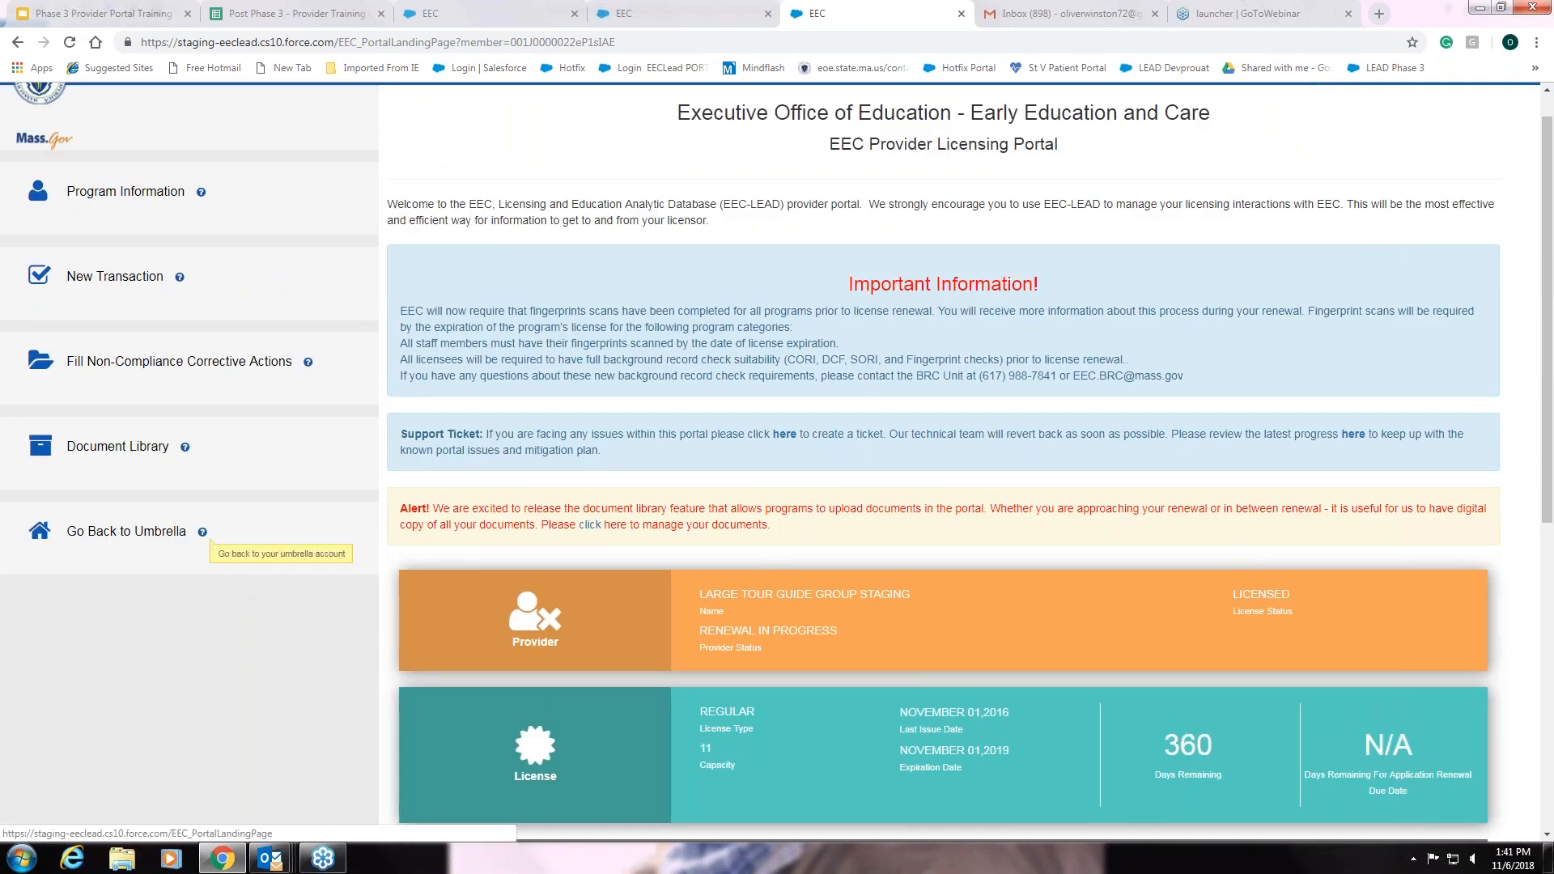
# Open the Document Library, then go back to the portal home page
pyautogui.click(151, 456)
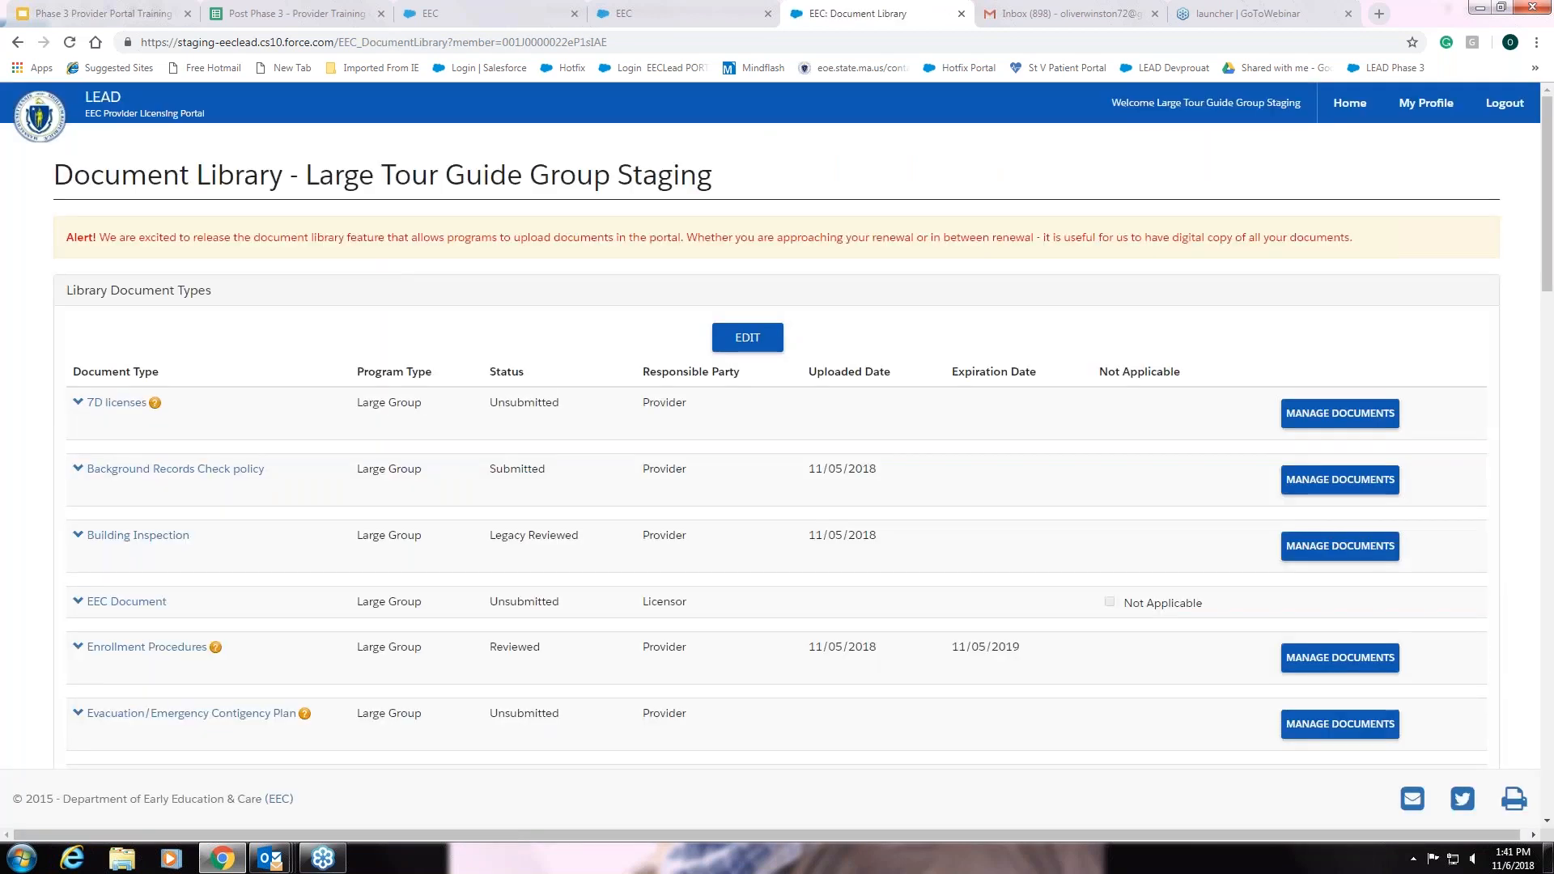
pyautogui.click(1350, 104)
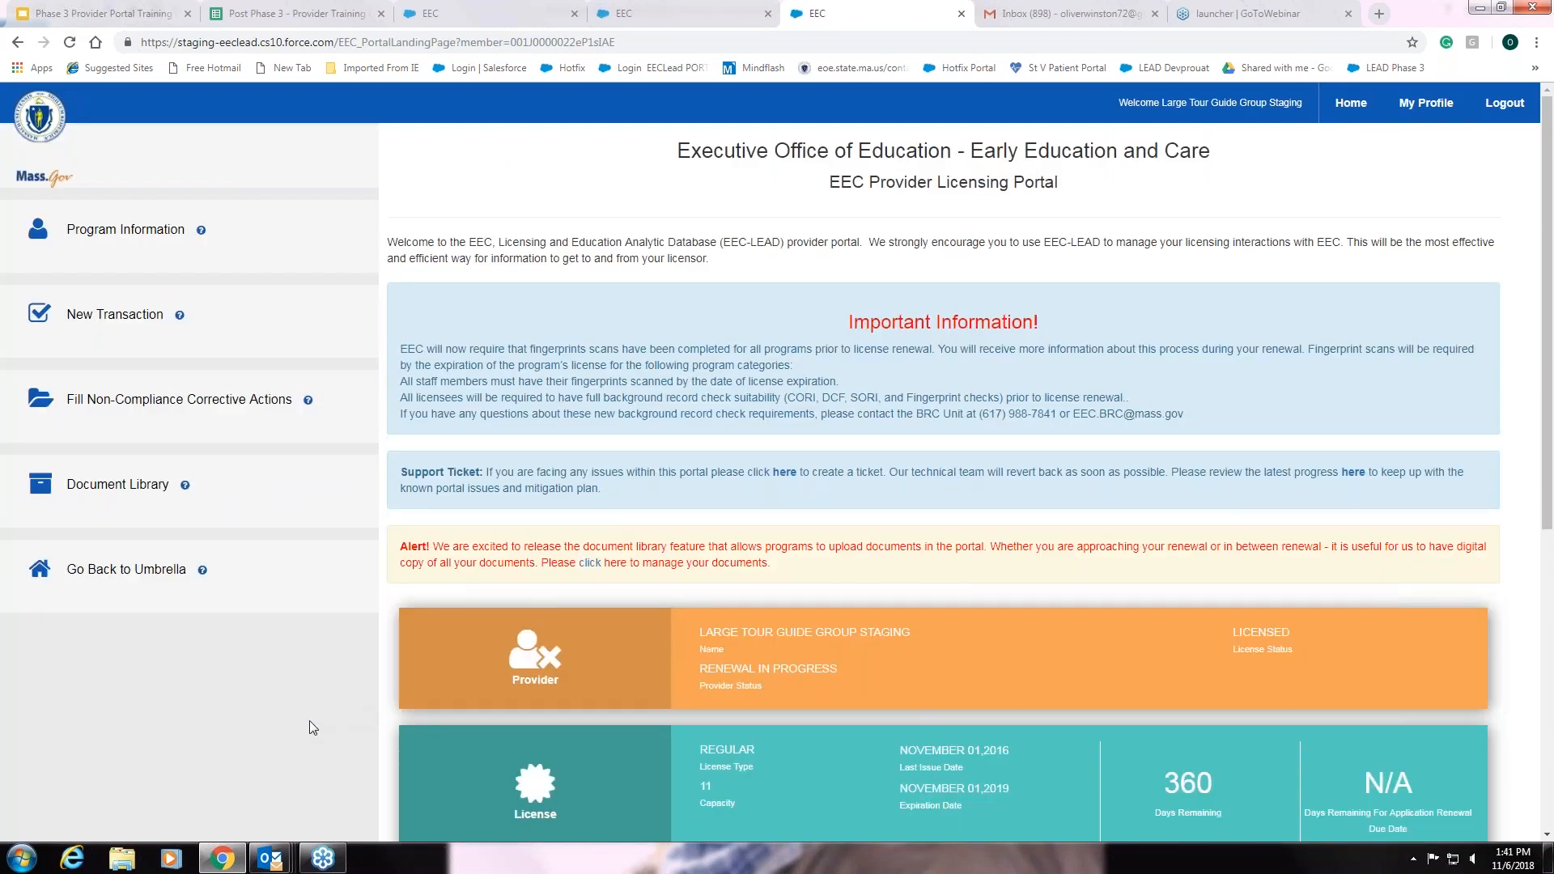
pyautogui.scroll(-1, 309, 709)
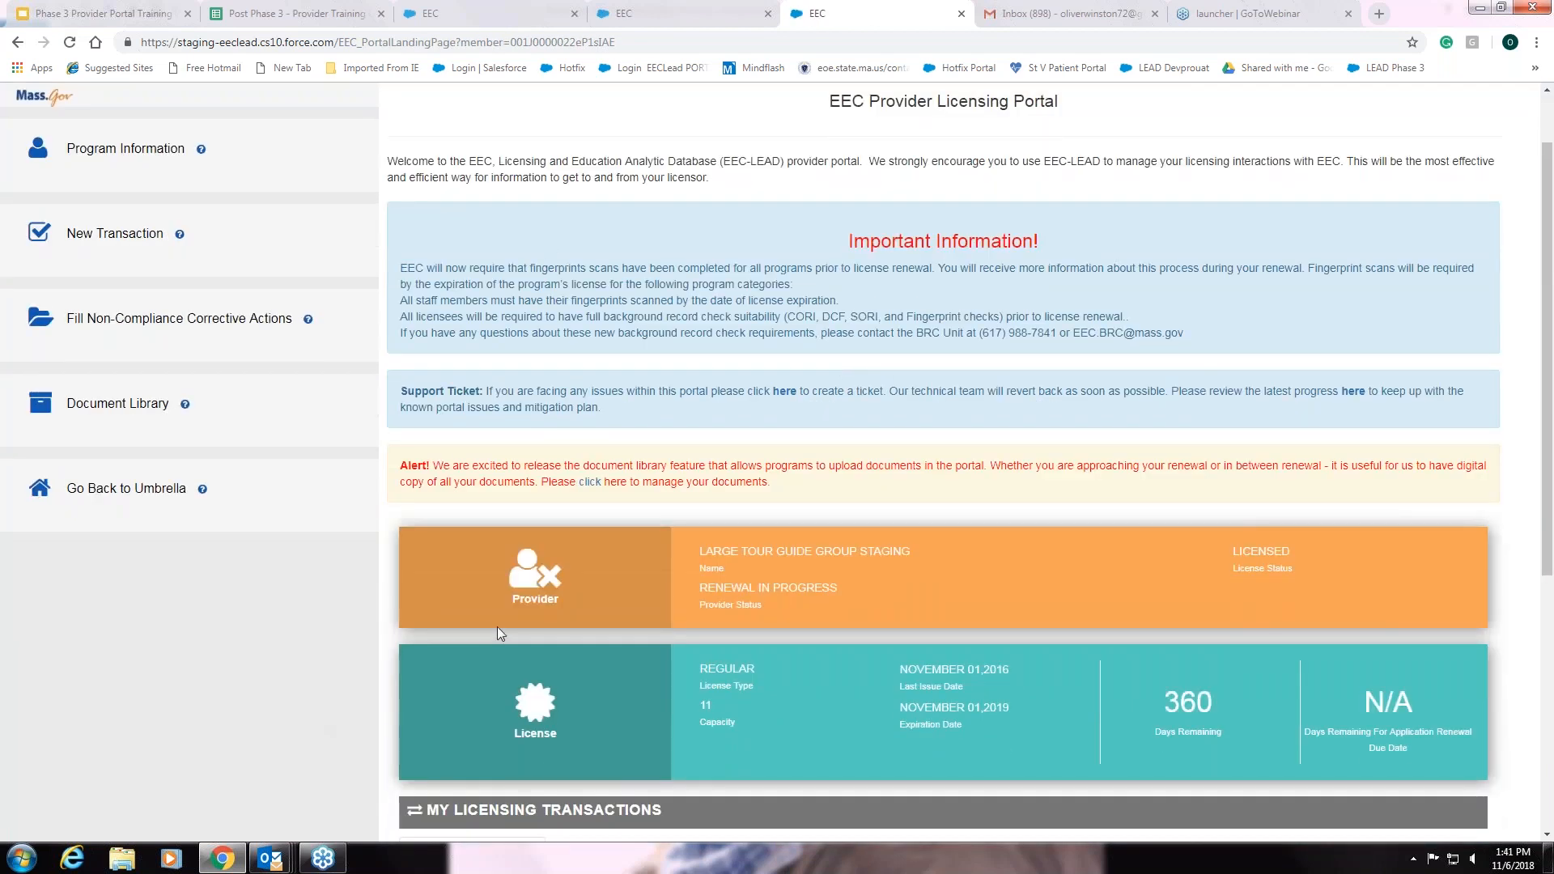
pyautogui.scroll(-2, 688, 479)
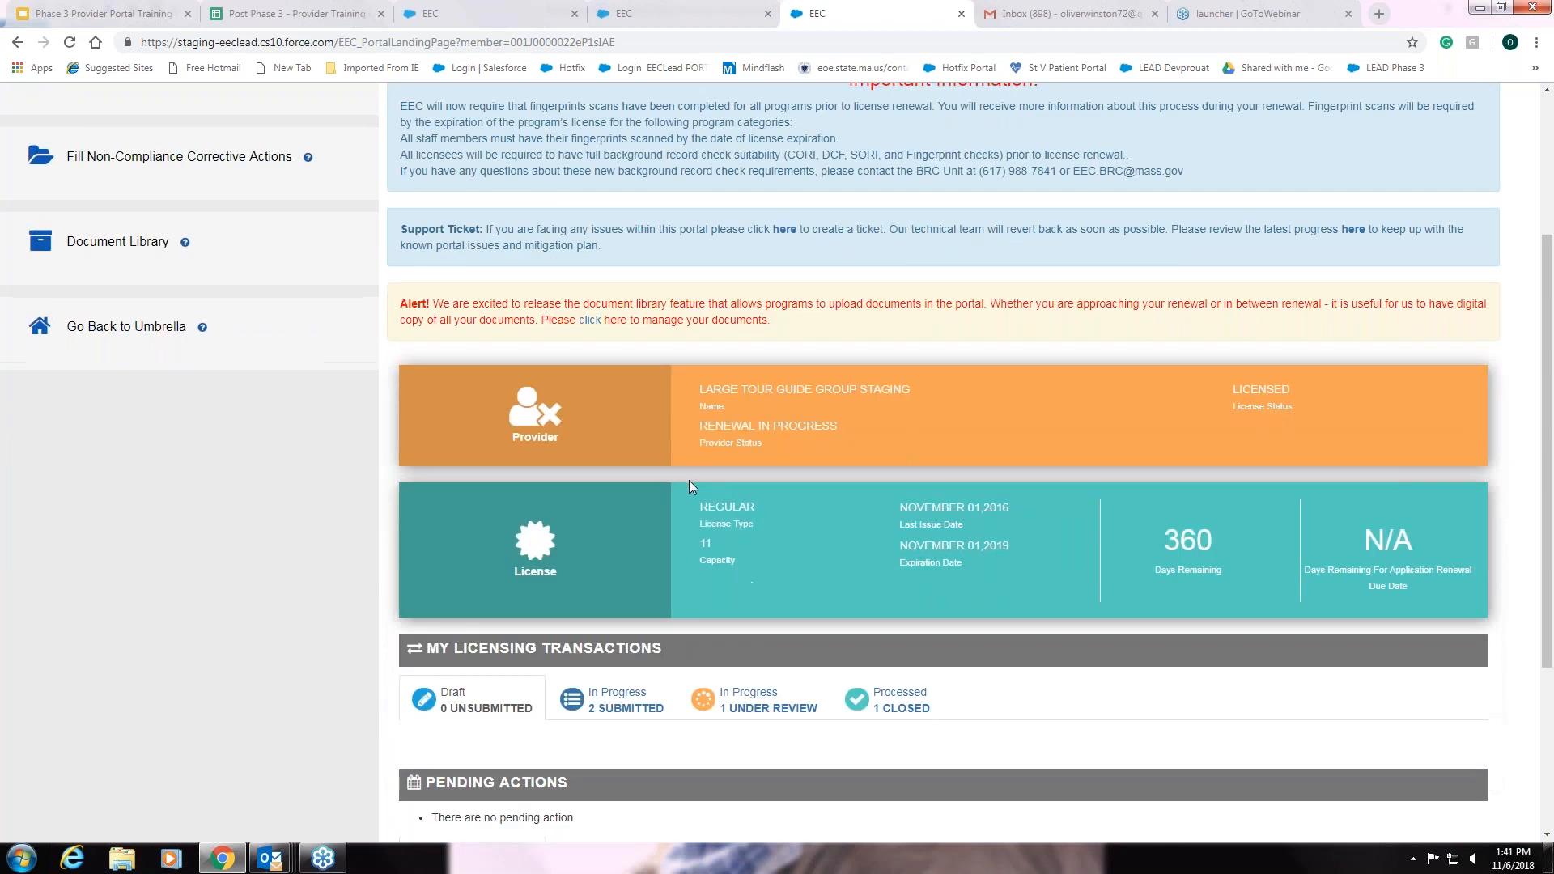
pyautogui.scroll(2, 688, 484)
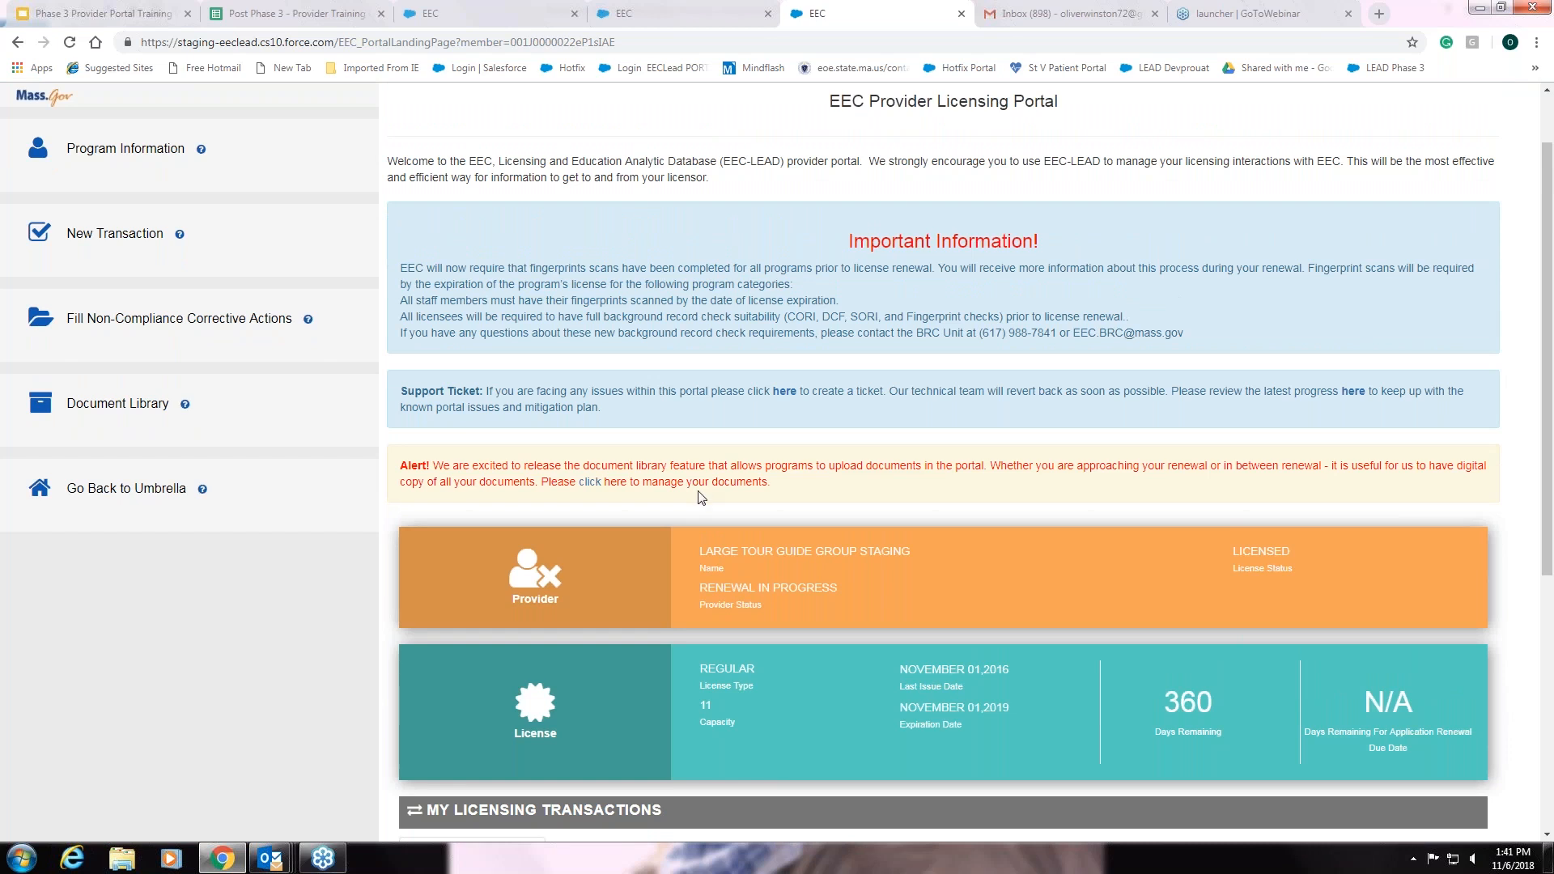
# Reopen the Document Library and open Manage Documents for the Health Care Consultant agreement
pyautogui.click(145, 407)
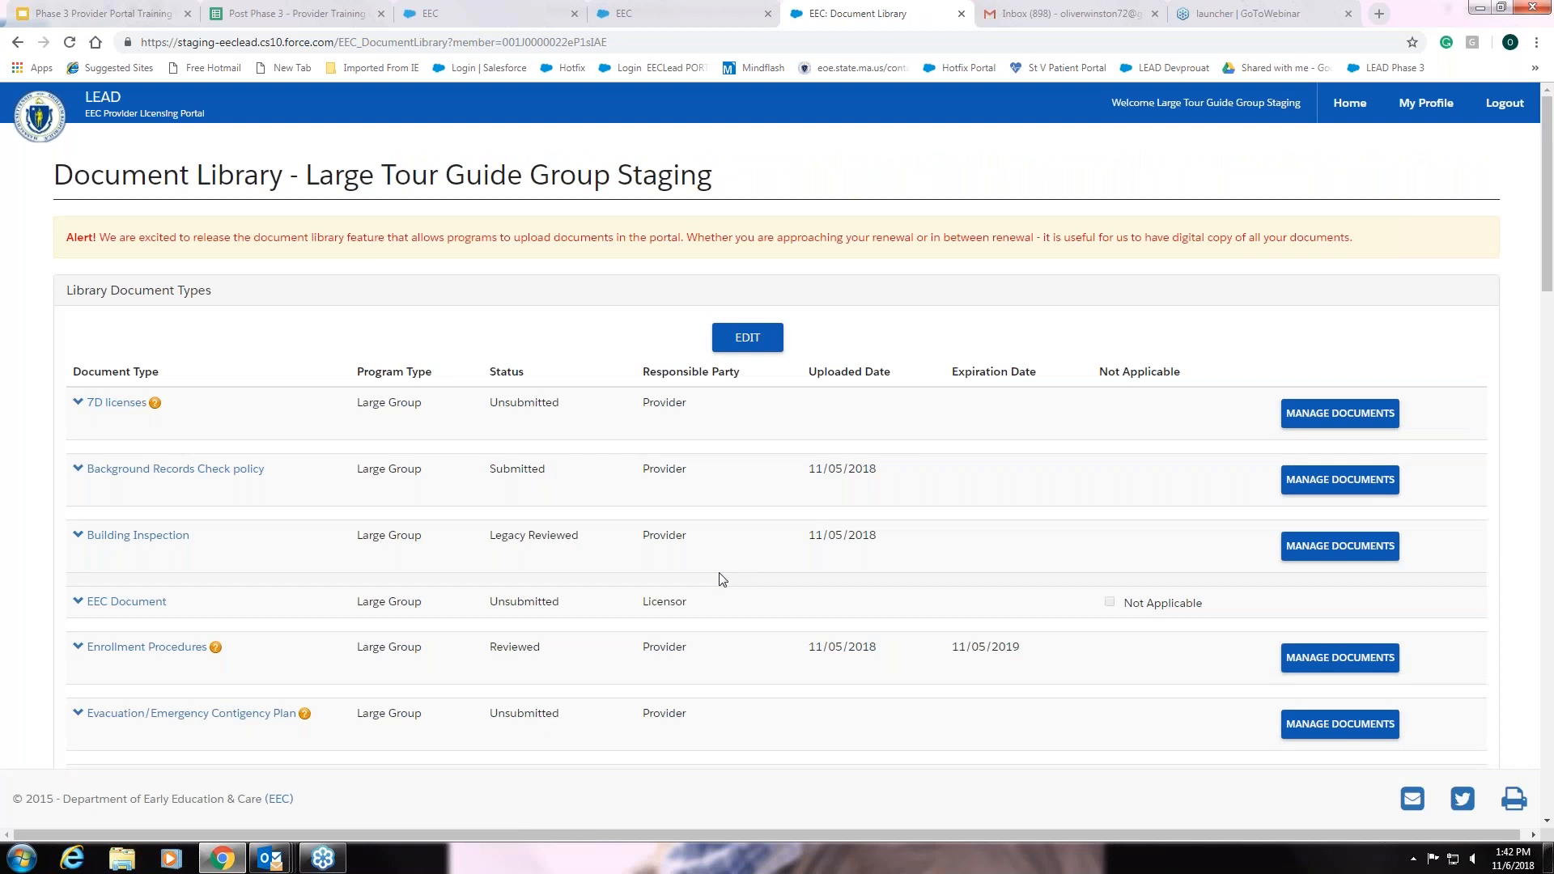
pyautogui.scroll(-2, 720, 580)
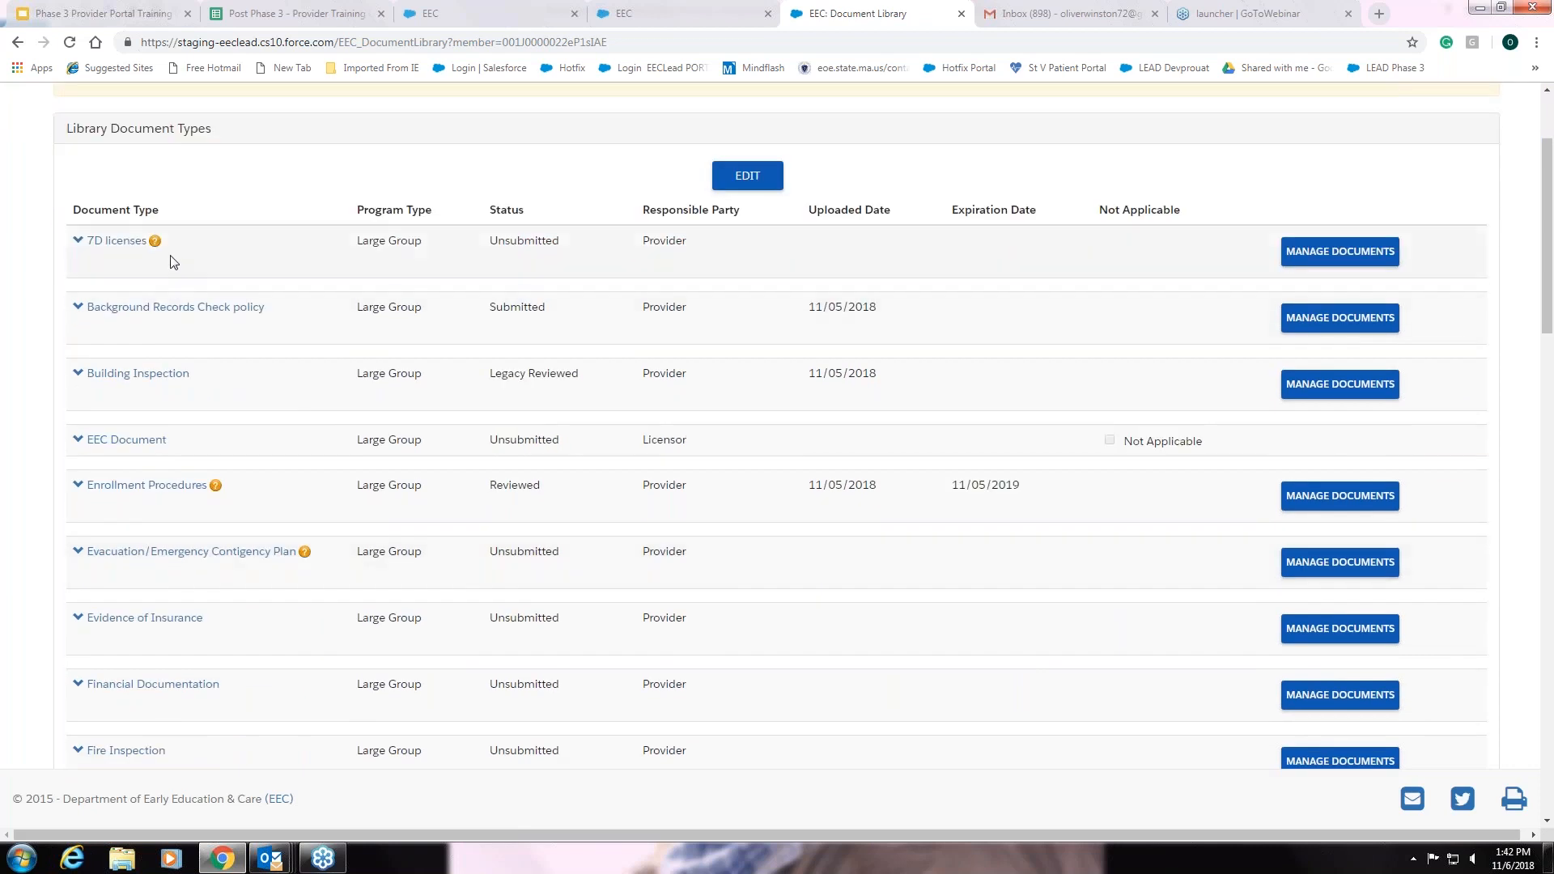
pyautogui.scroll(-2, 243, 489)
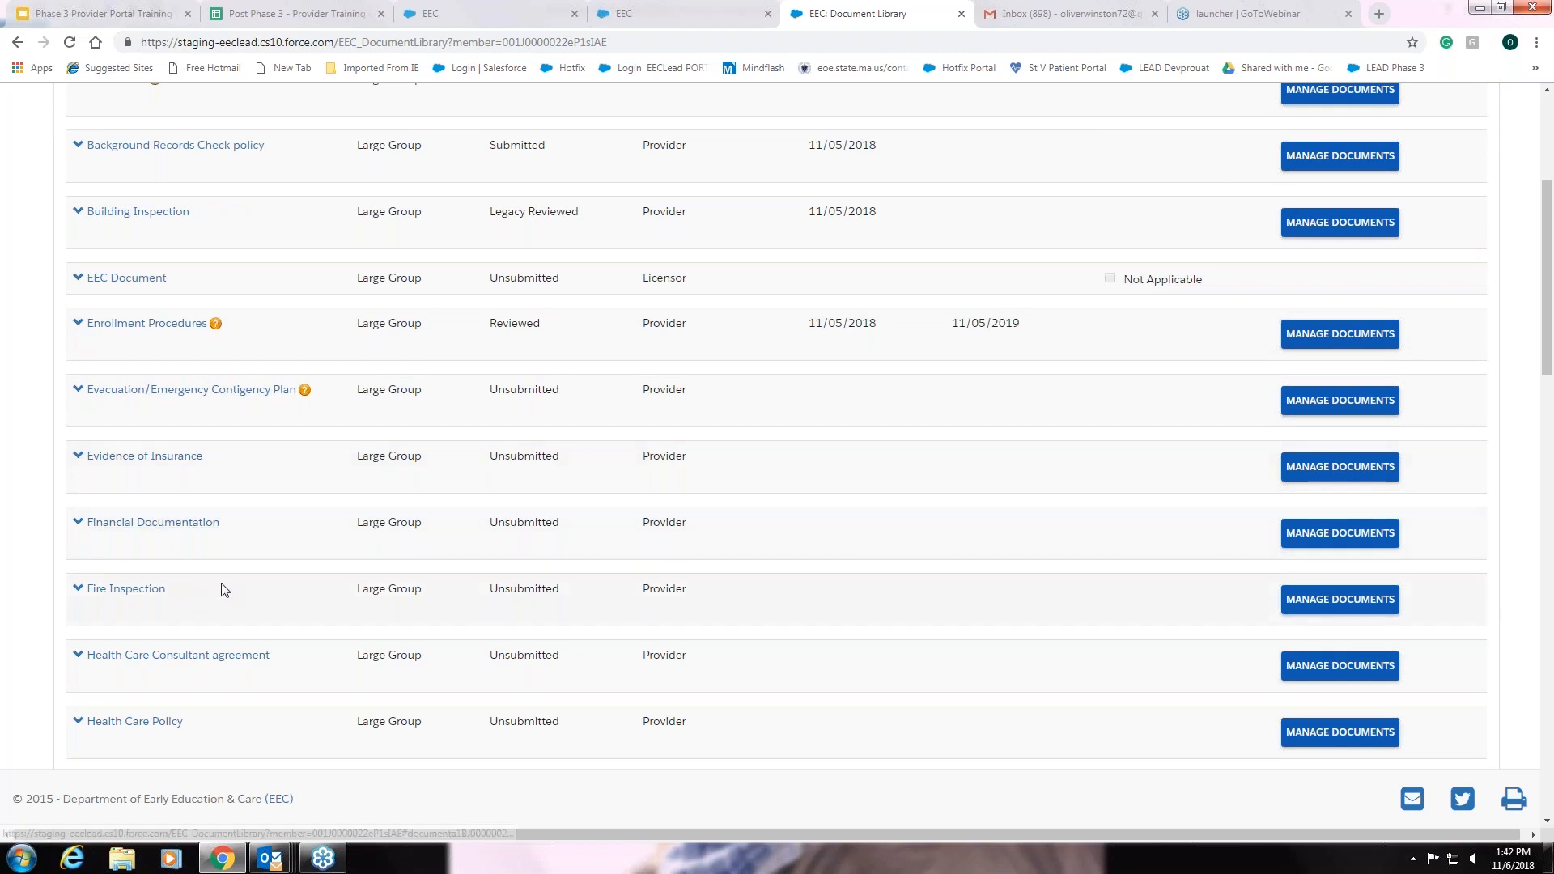
pyautogui.scroll(-2, 223, 587)
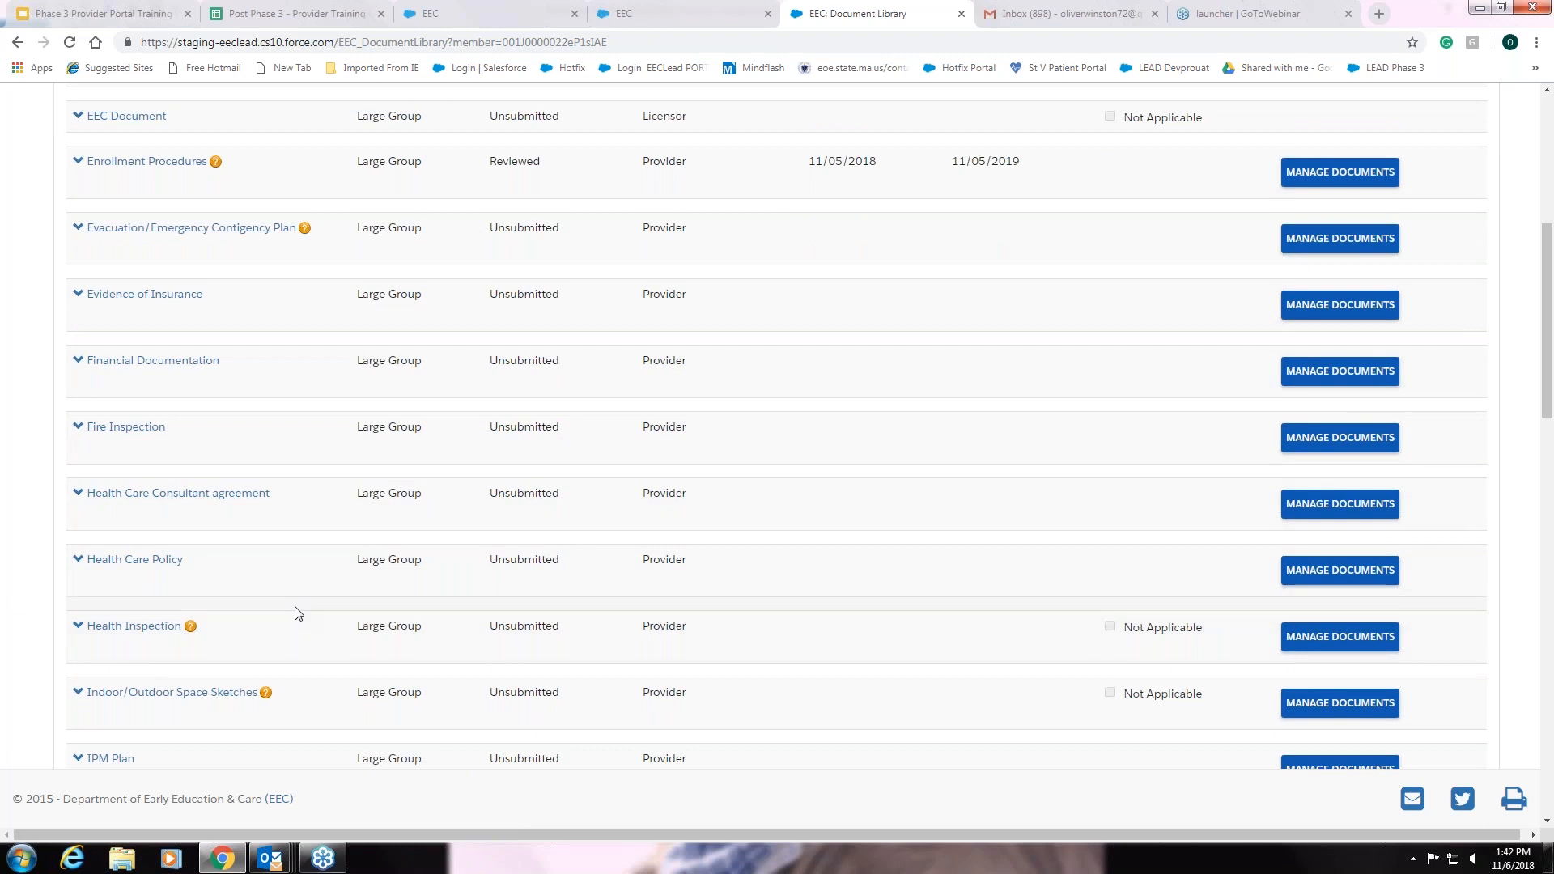
pyautogui.scroll(3, 298, 613)
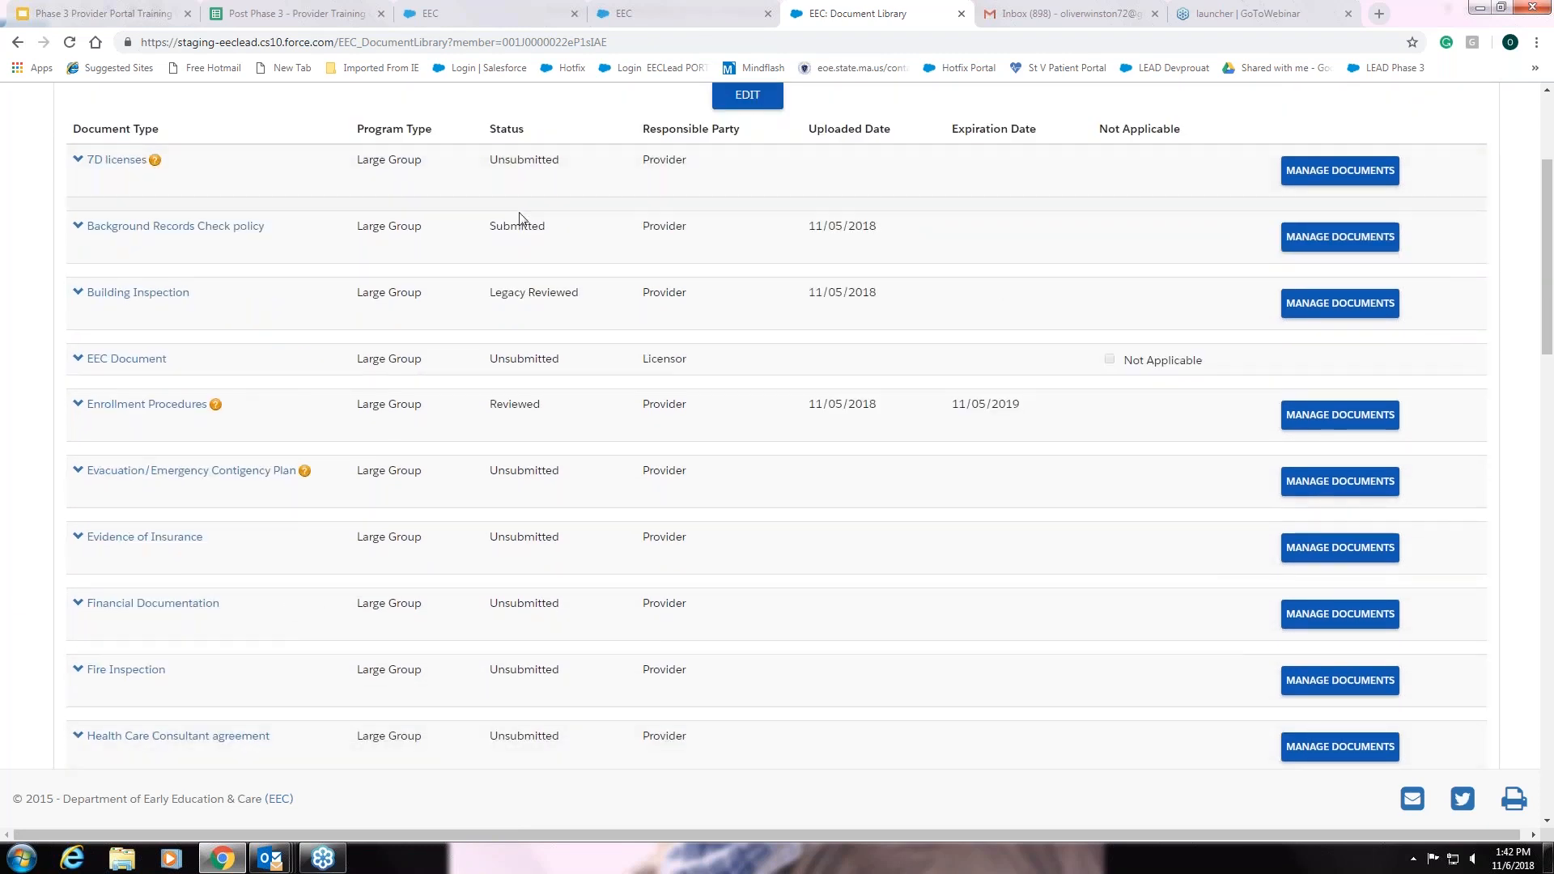
pyautogui.scroll(-3, 520, 536)
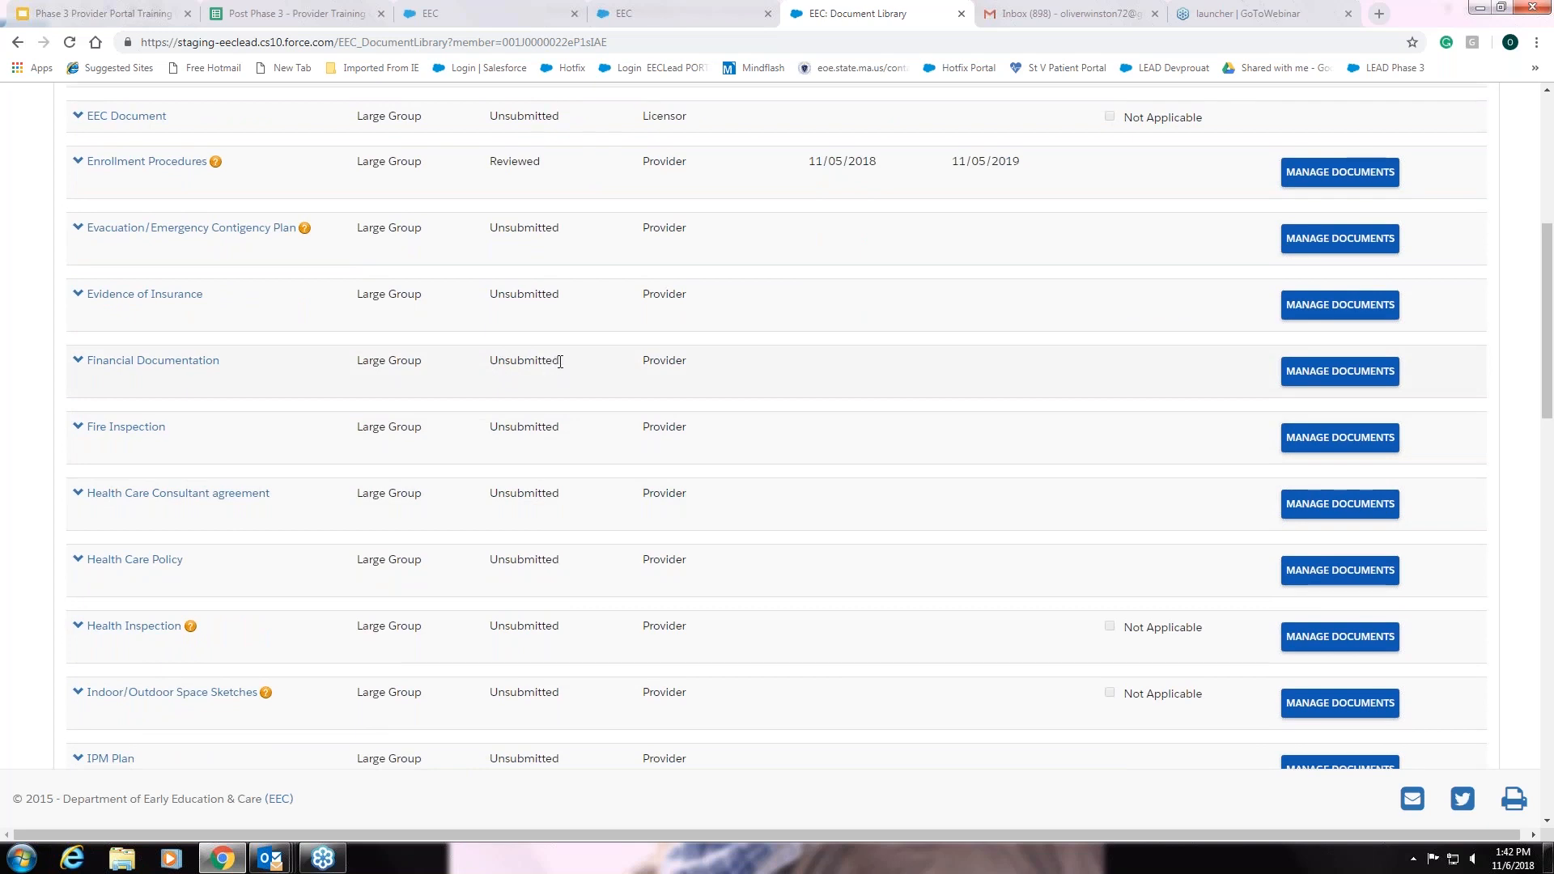
pyautogui.scroll(1, 556, 437)
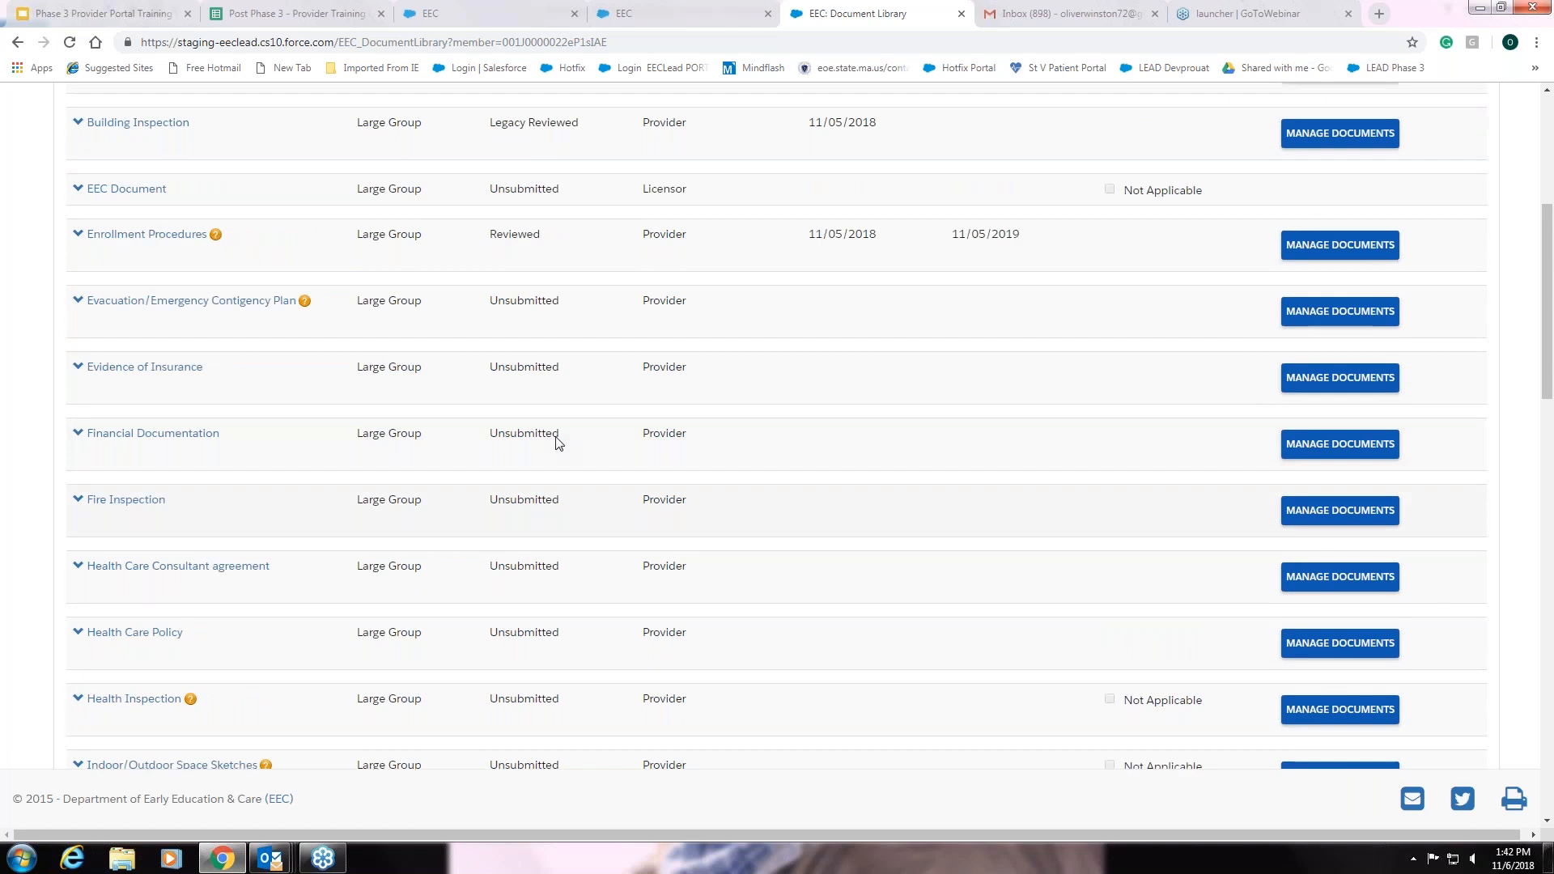
pyautogui.scroll(2, 559, 443)
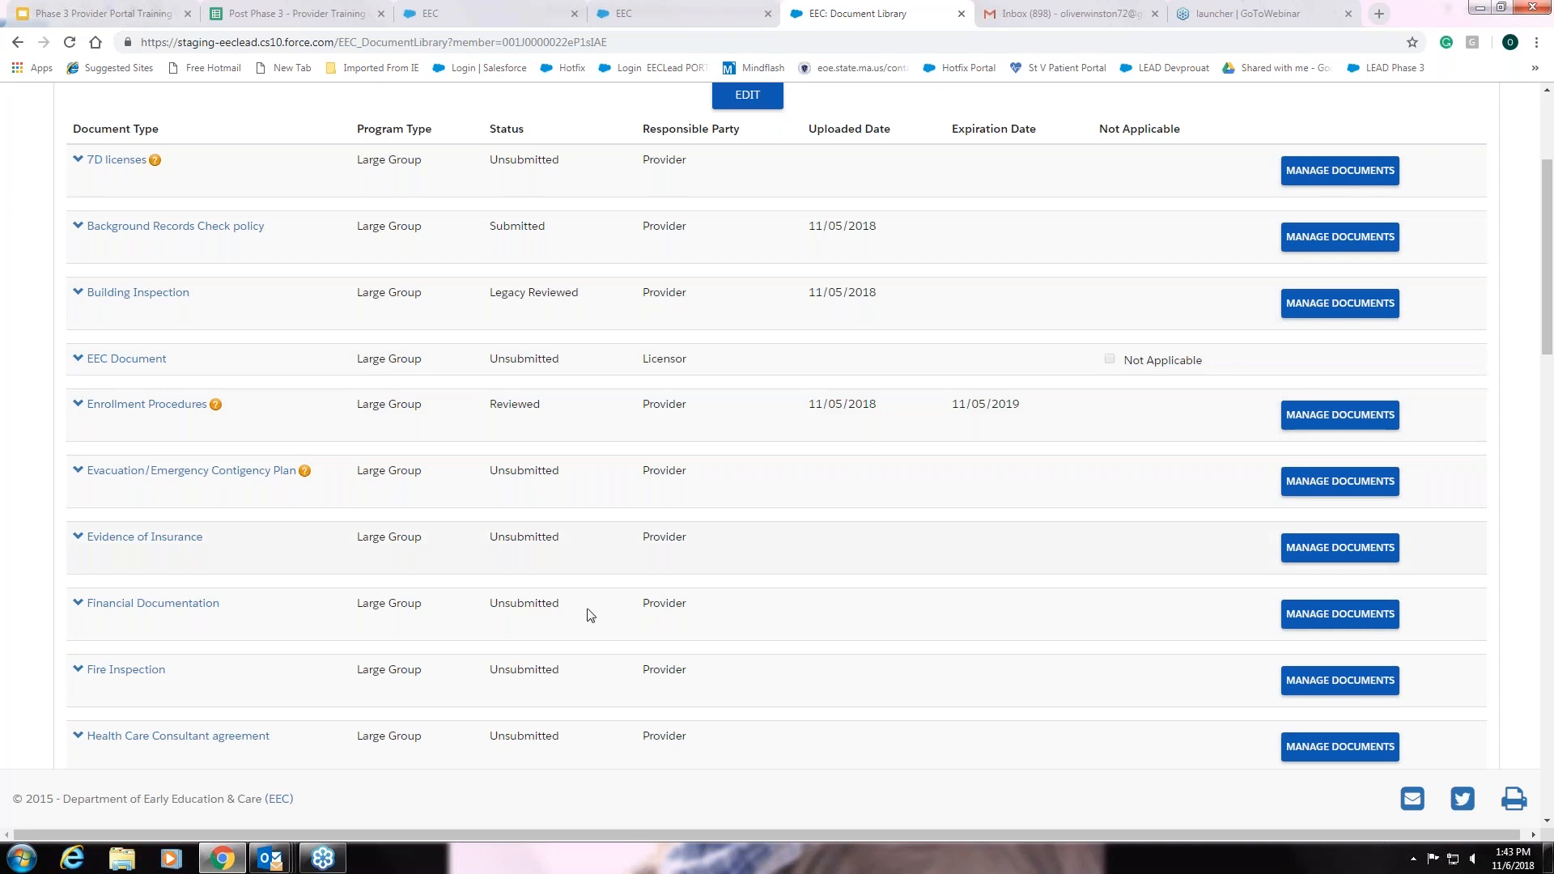
pyautogui.scroll(-2, 601, 629)
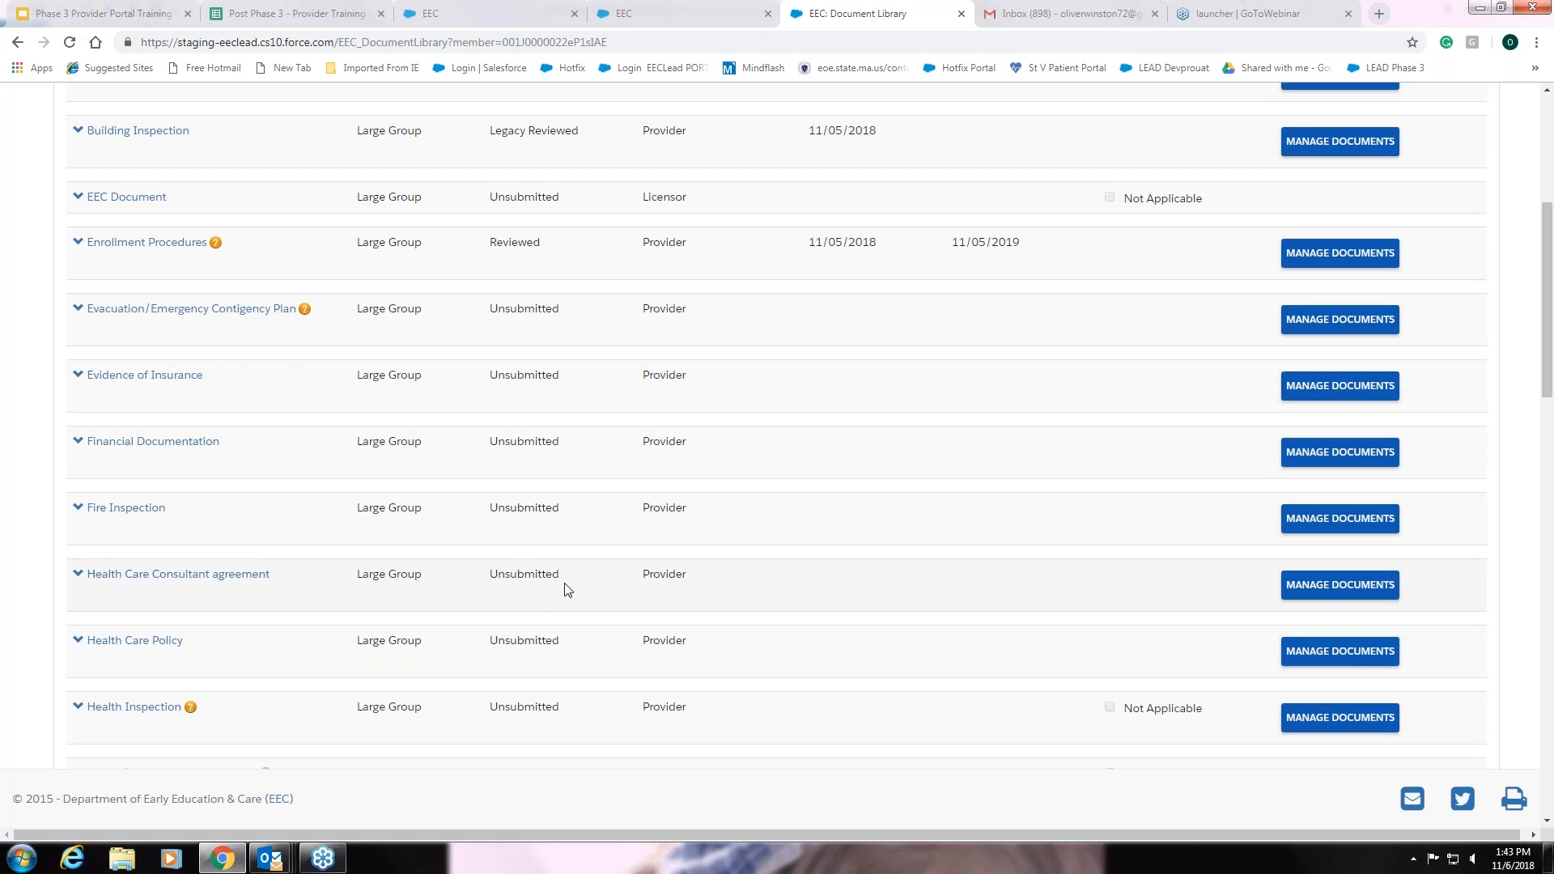
pyautogui.click(1351, 592)
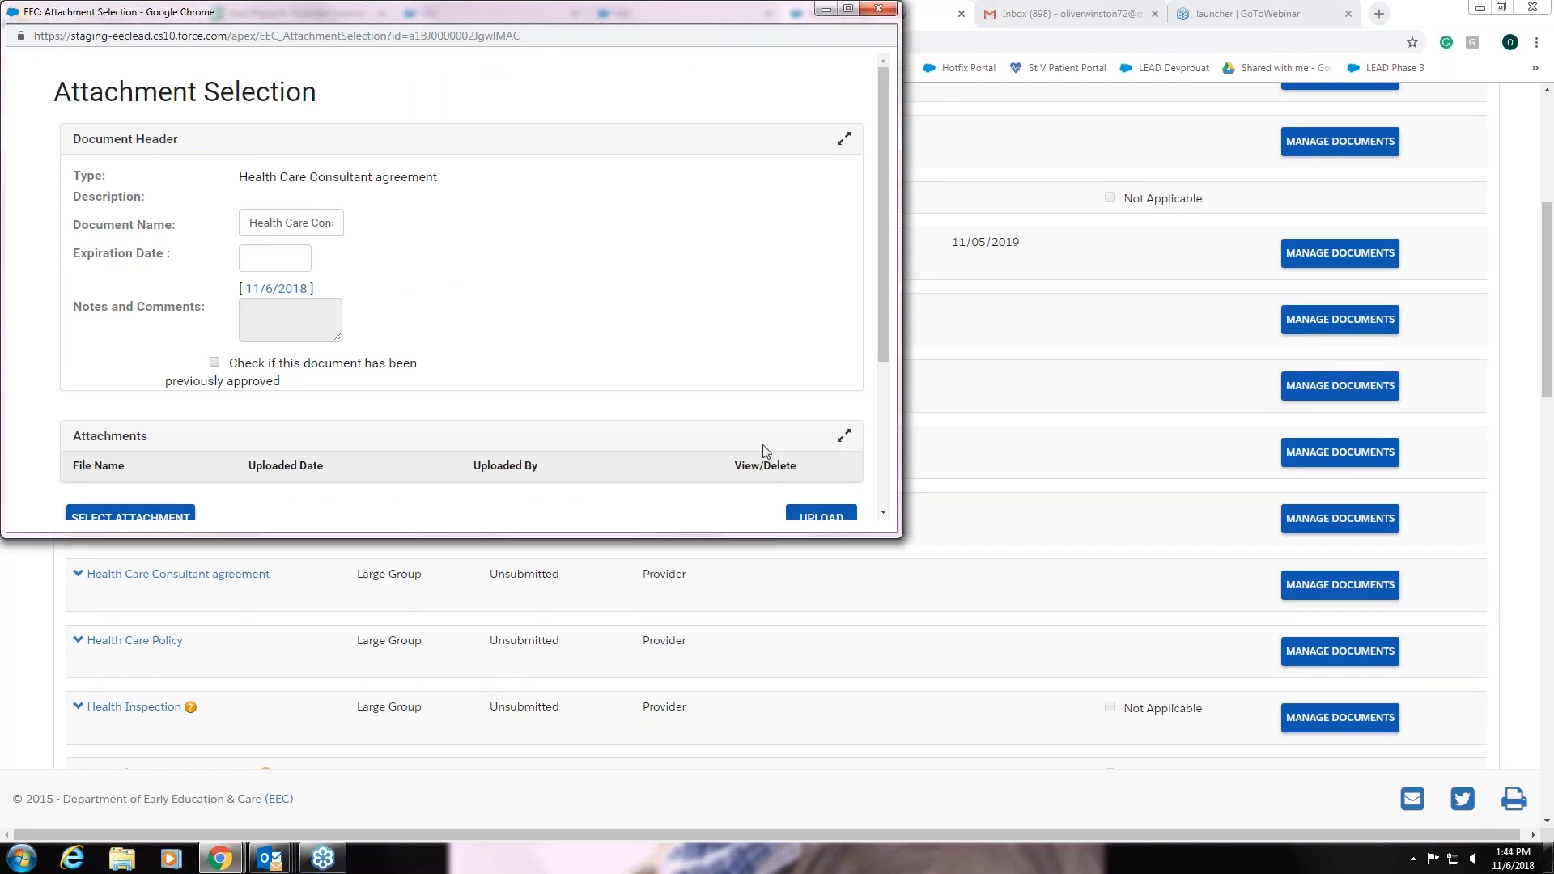
# Bring the Attachments section into view, and check then uncheck the previously approved box
pyautogui.click(885, 514)
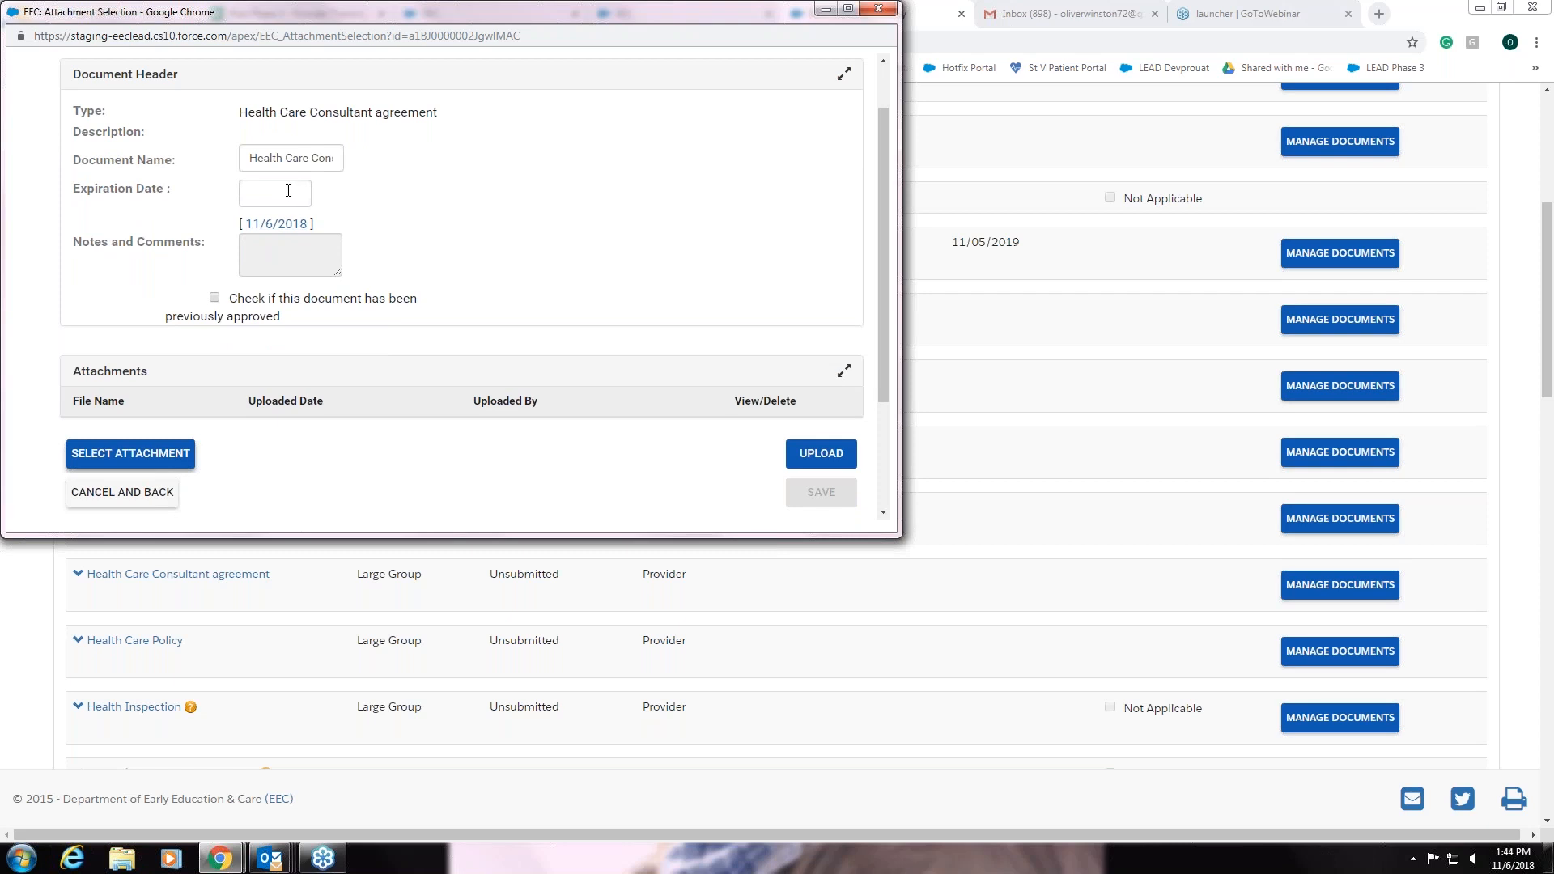
pyautogui.click(885, 512)
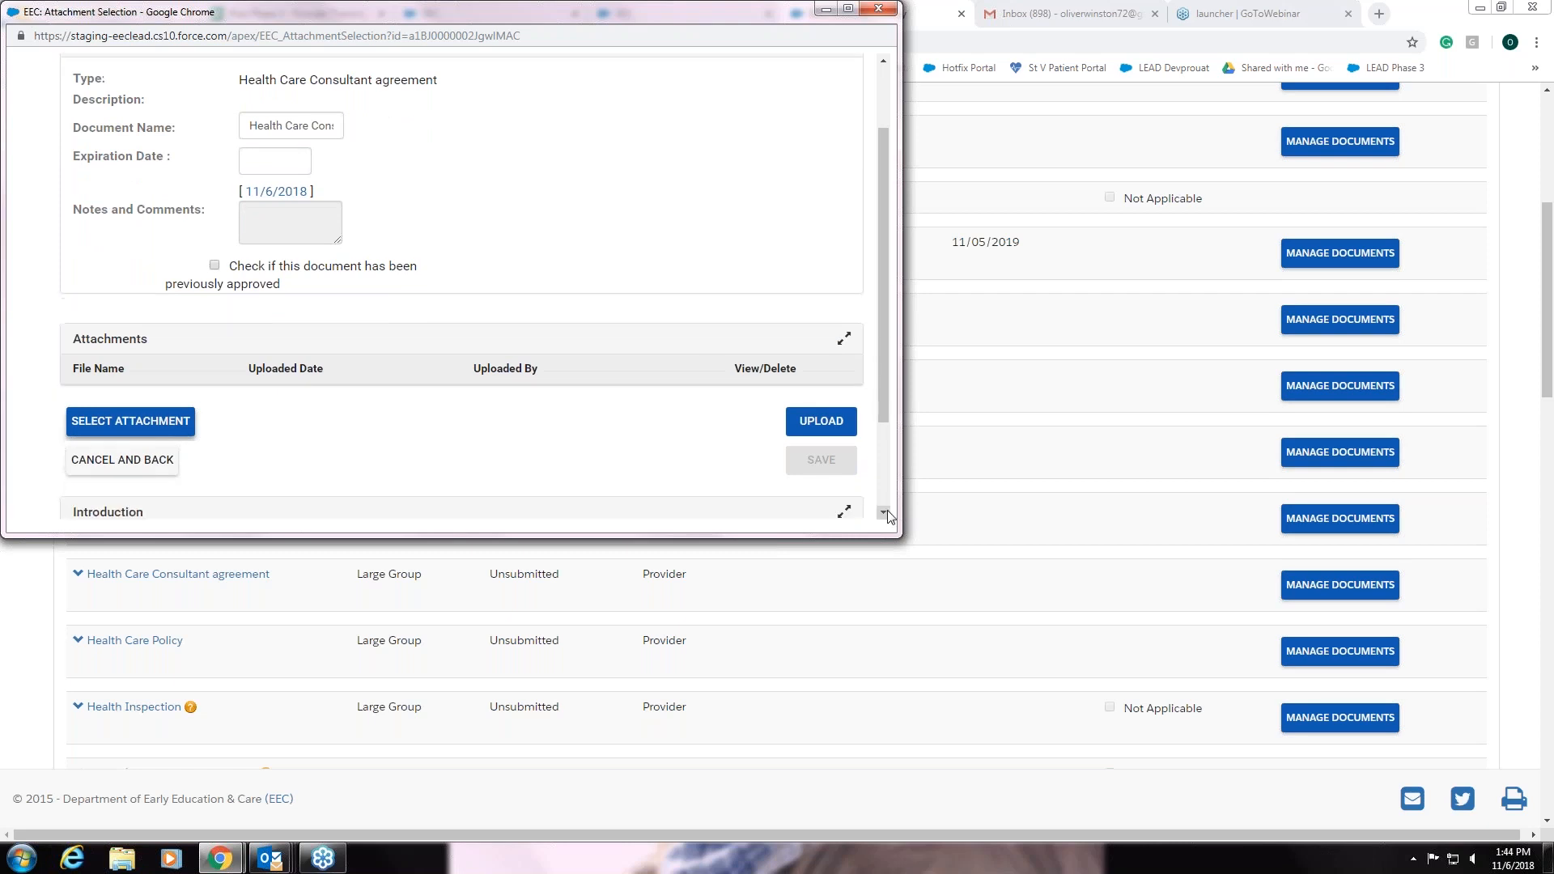
pyautogui.click(885, 513)
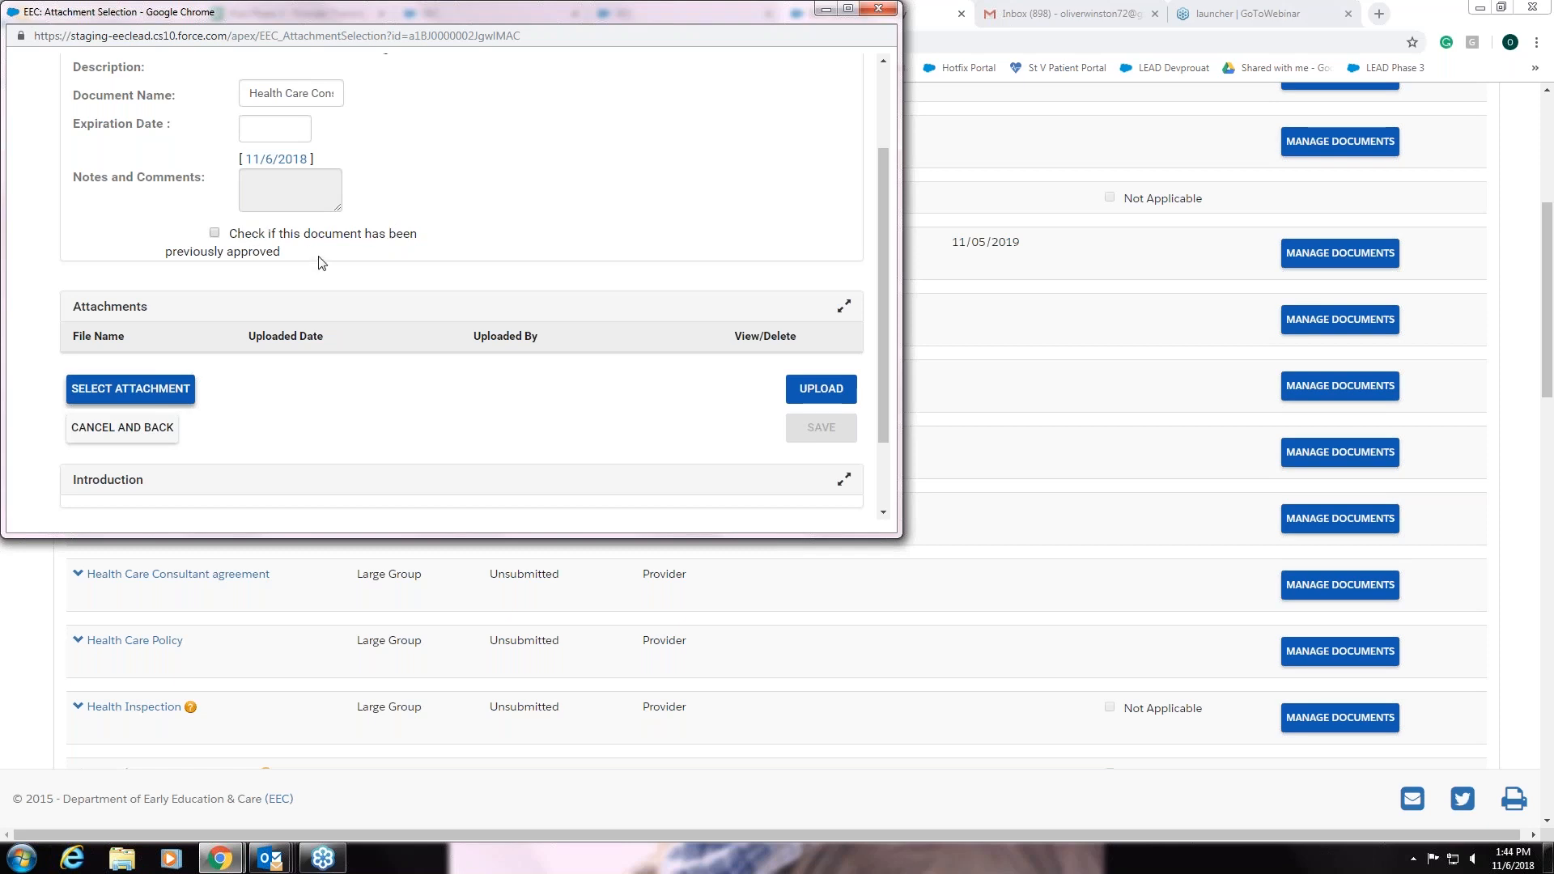
pyautogui.click(214, 234)
pyautogui.click(215, 234)
# Choose test1 from the trainings folder as the file to attach to the agreement
pyautogui.click(146, 387)
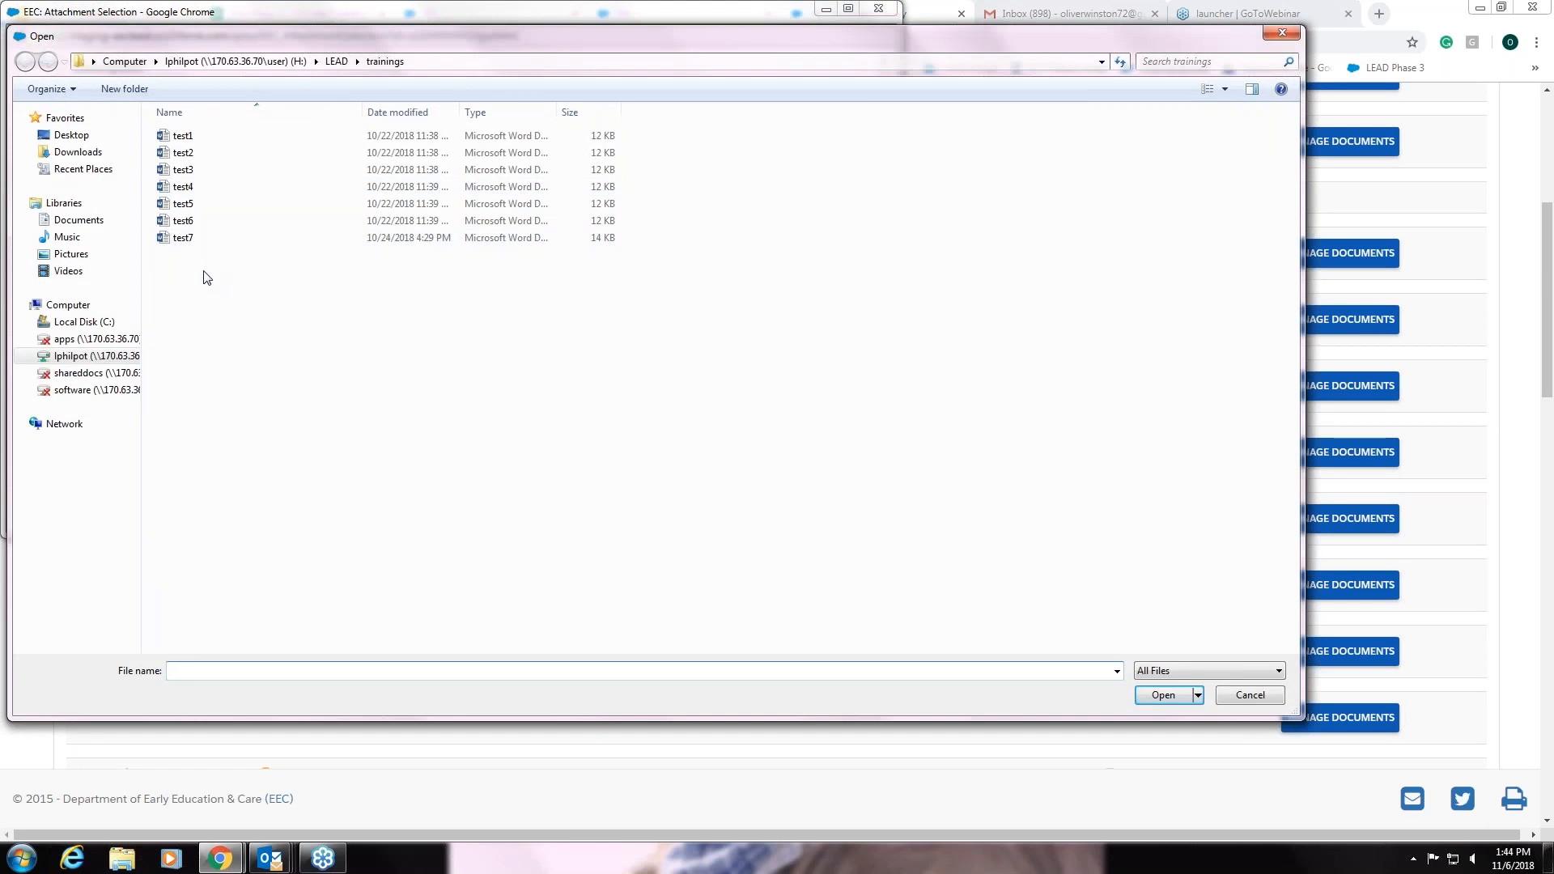
pyautogui.click(186, 143)
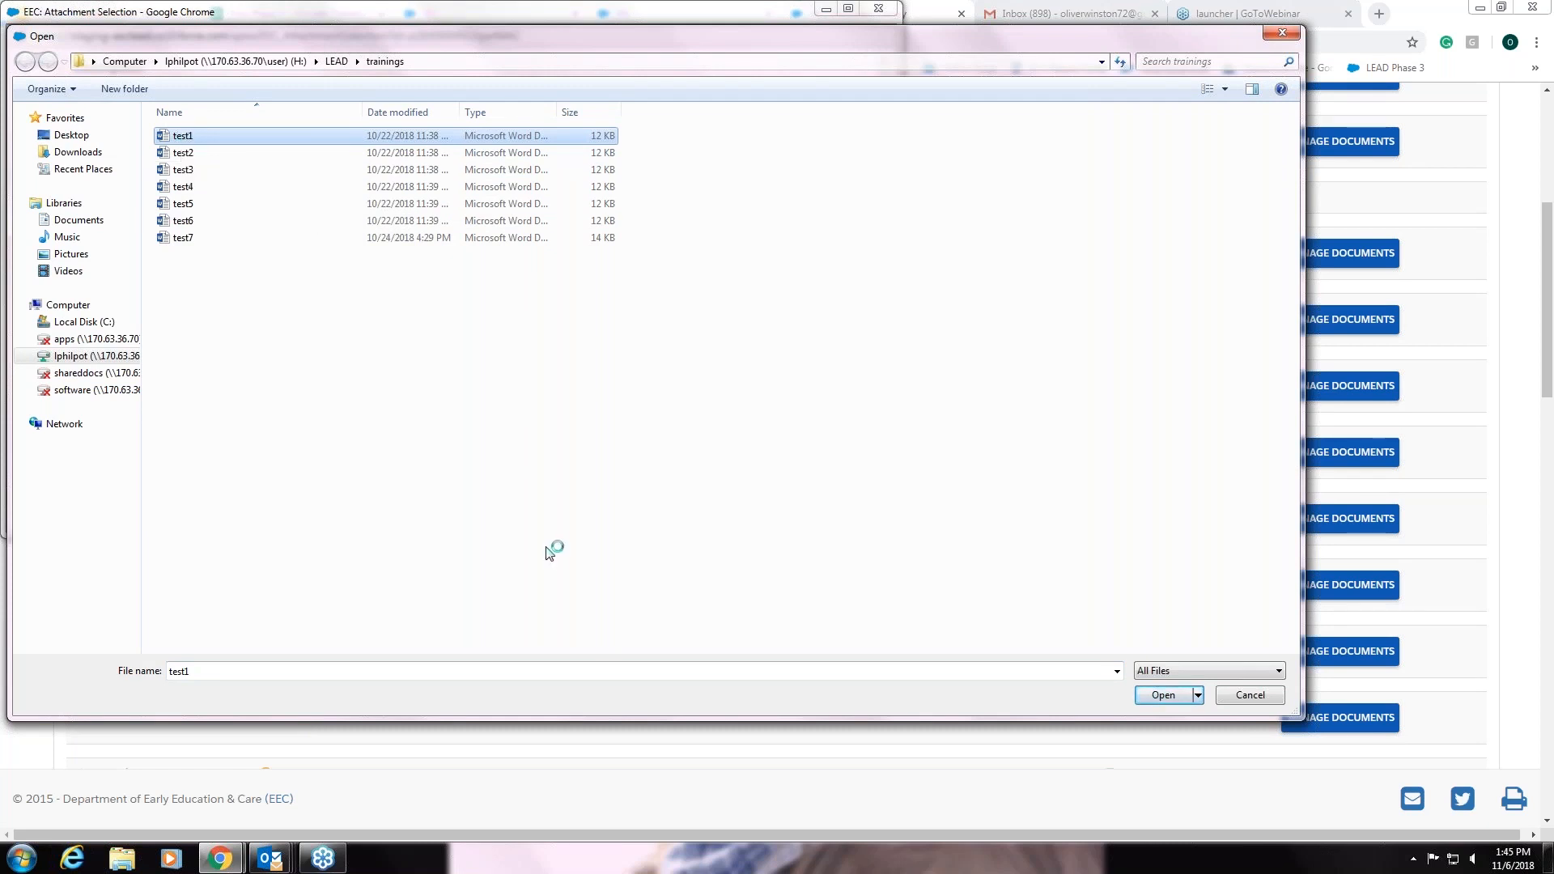
pyautogui.click(1164, 698)
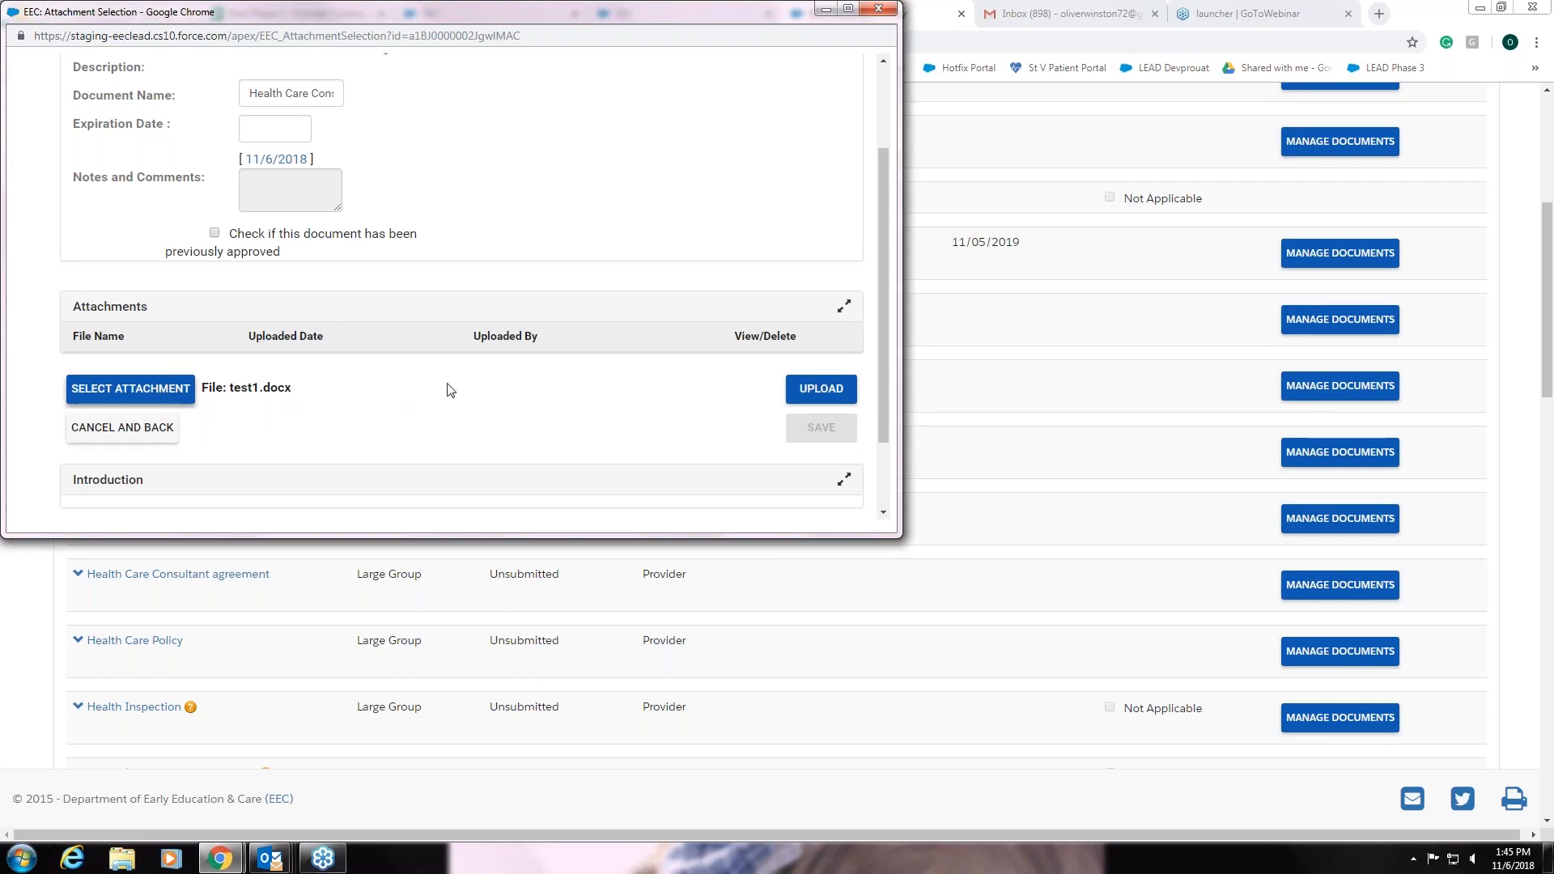
# Upload test1 and save the attachment so the agreement shows Submitted on 11/06/2018
pyautogui.click(821, 389)
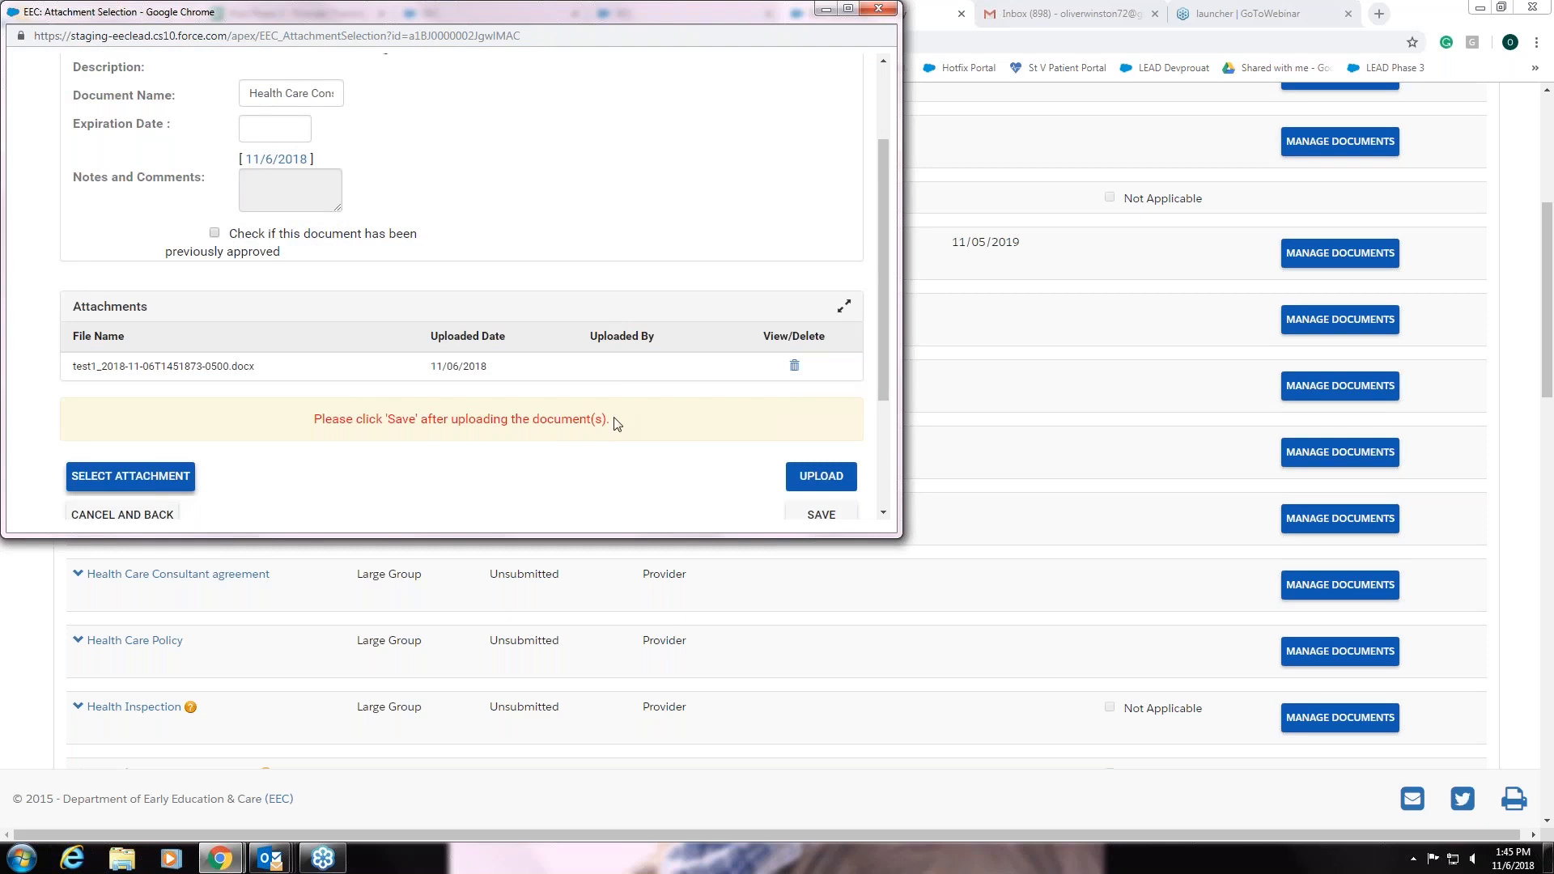
pyautogui.scroll(-1, 608, 458)
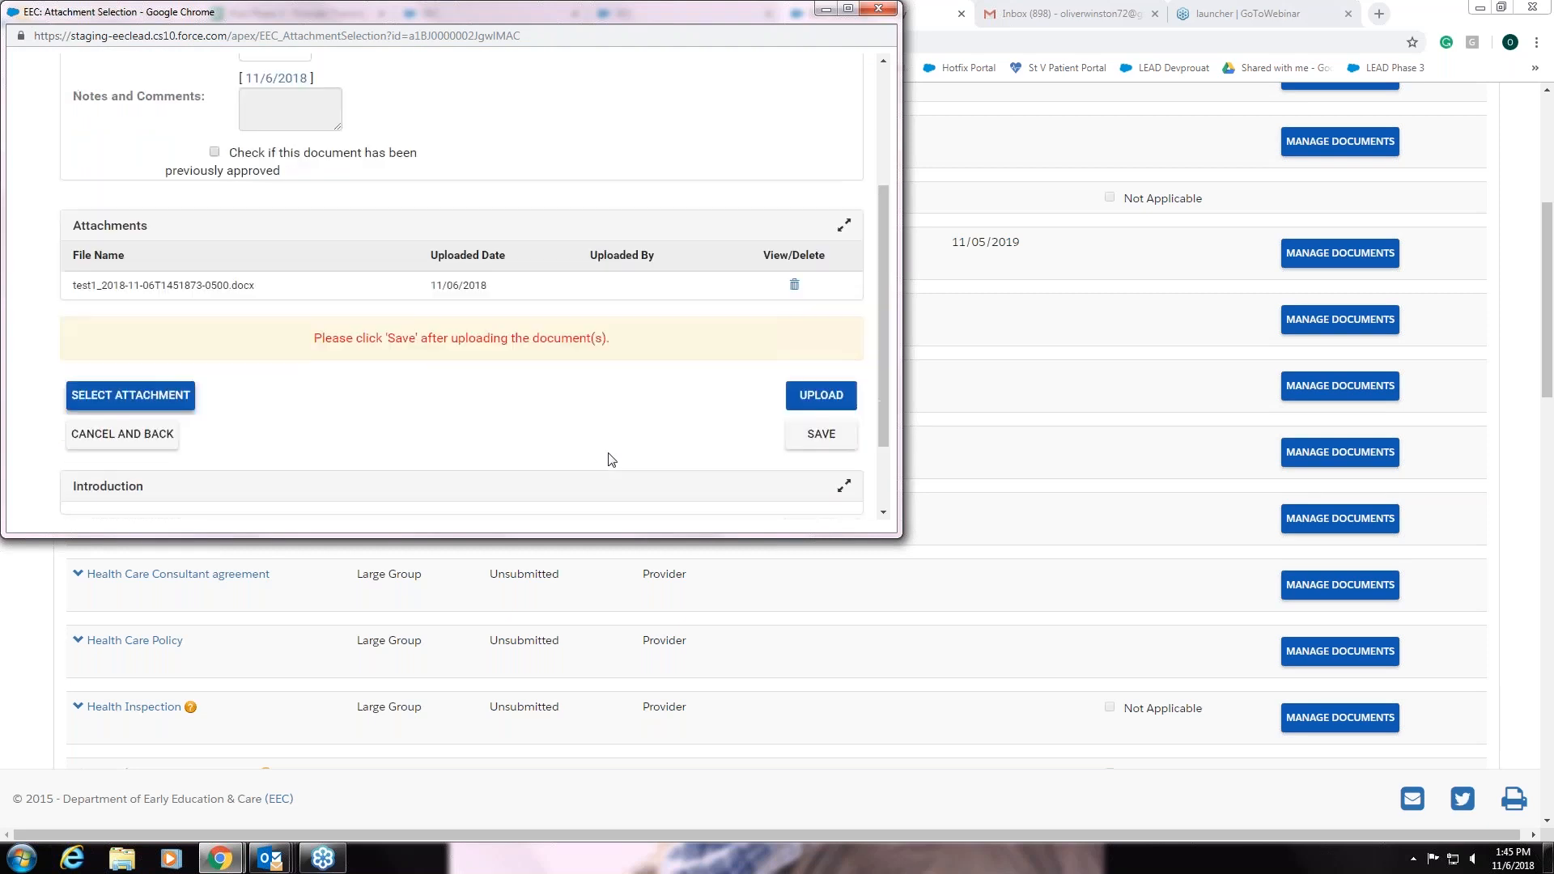
pyautogui.click(820, 436)
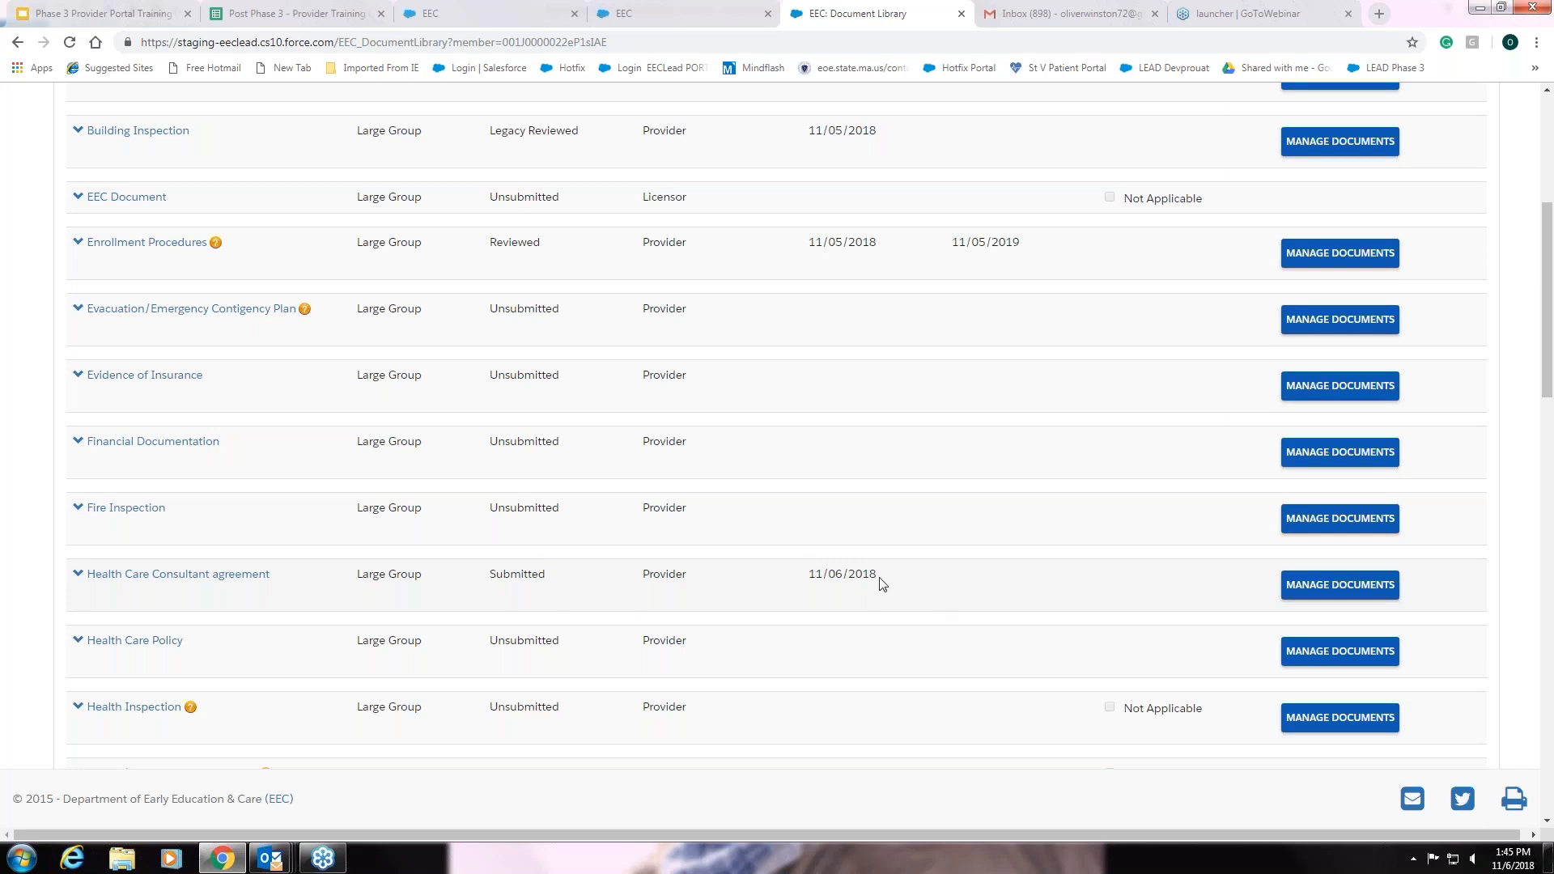
pyautogui.scroll(-1, 791, 604)
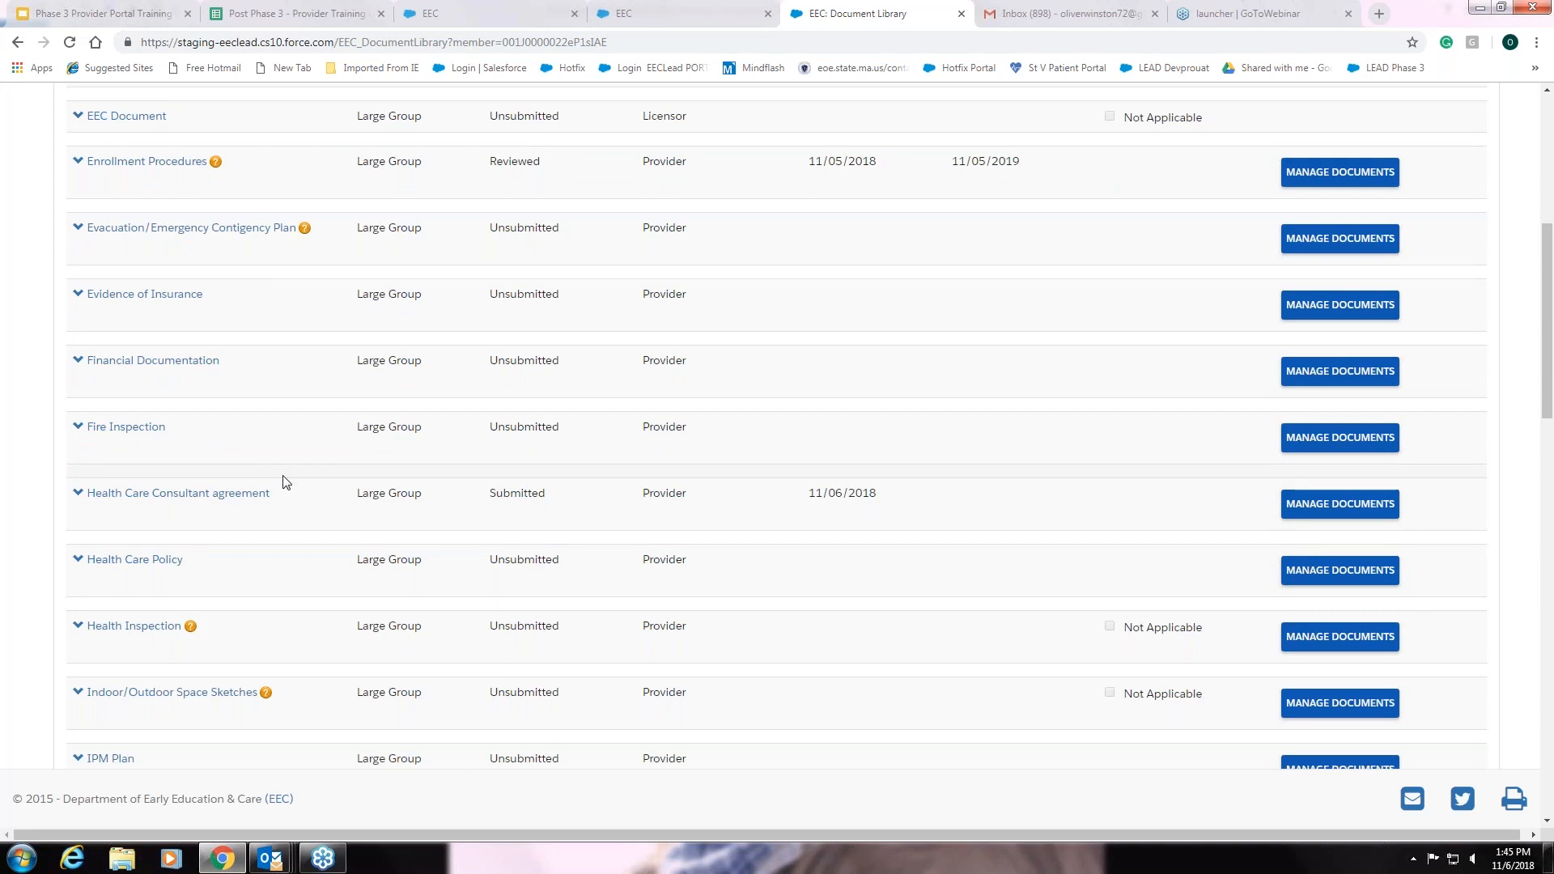
pyautogui.scroll(4, 488, 486)
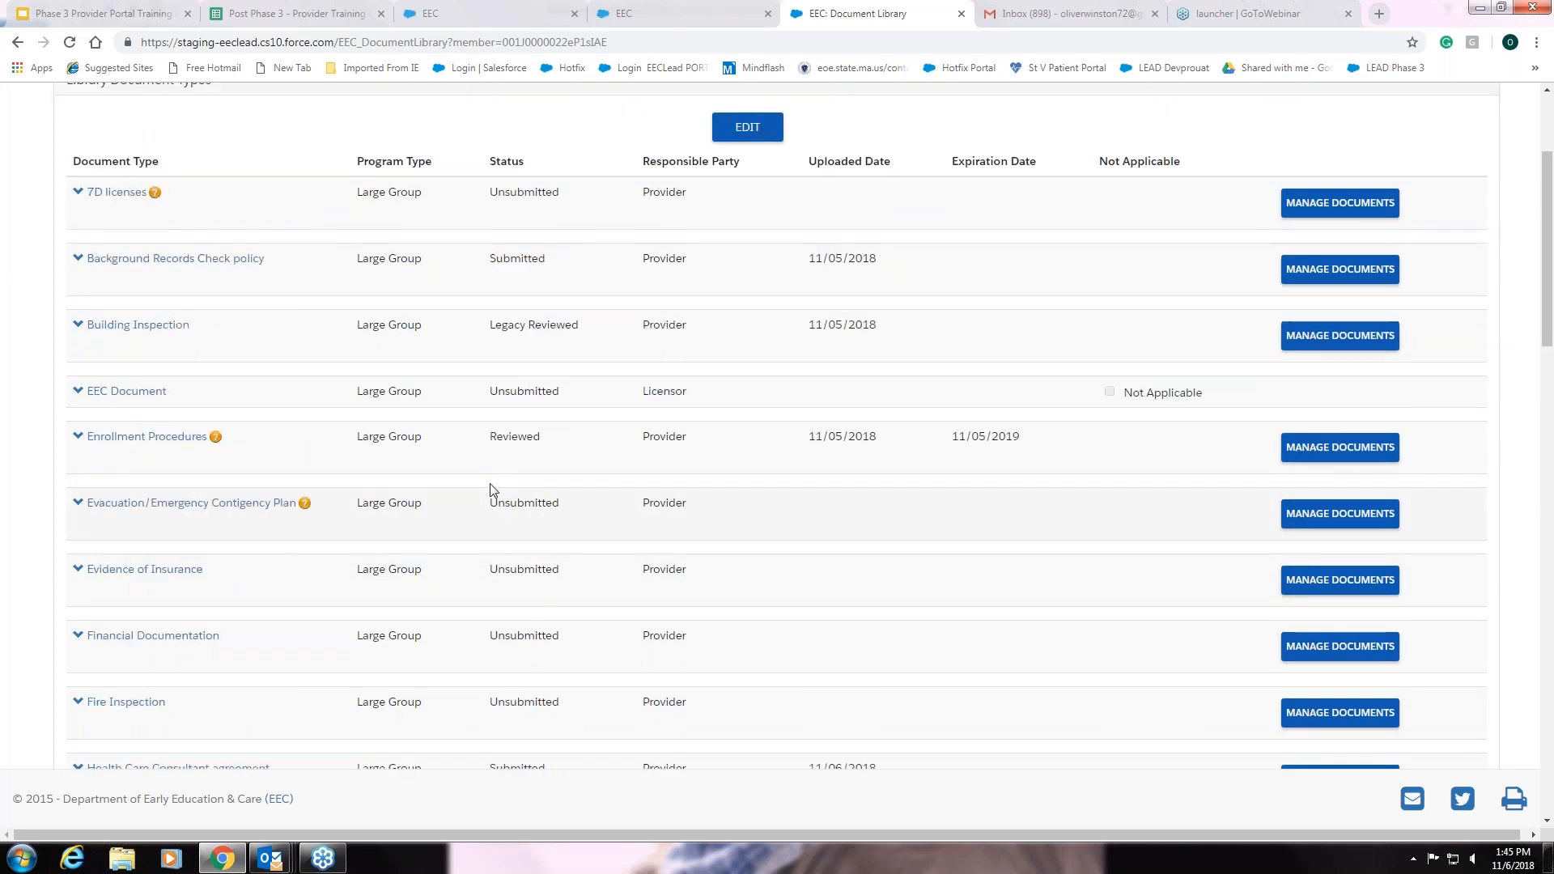
pyautogui.scroll(-4, 481, 498)
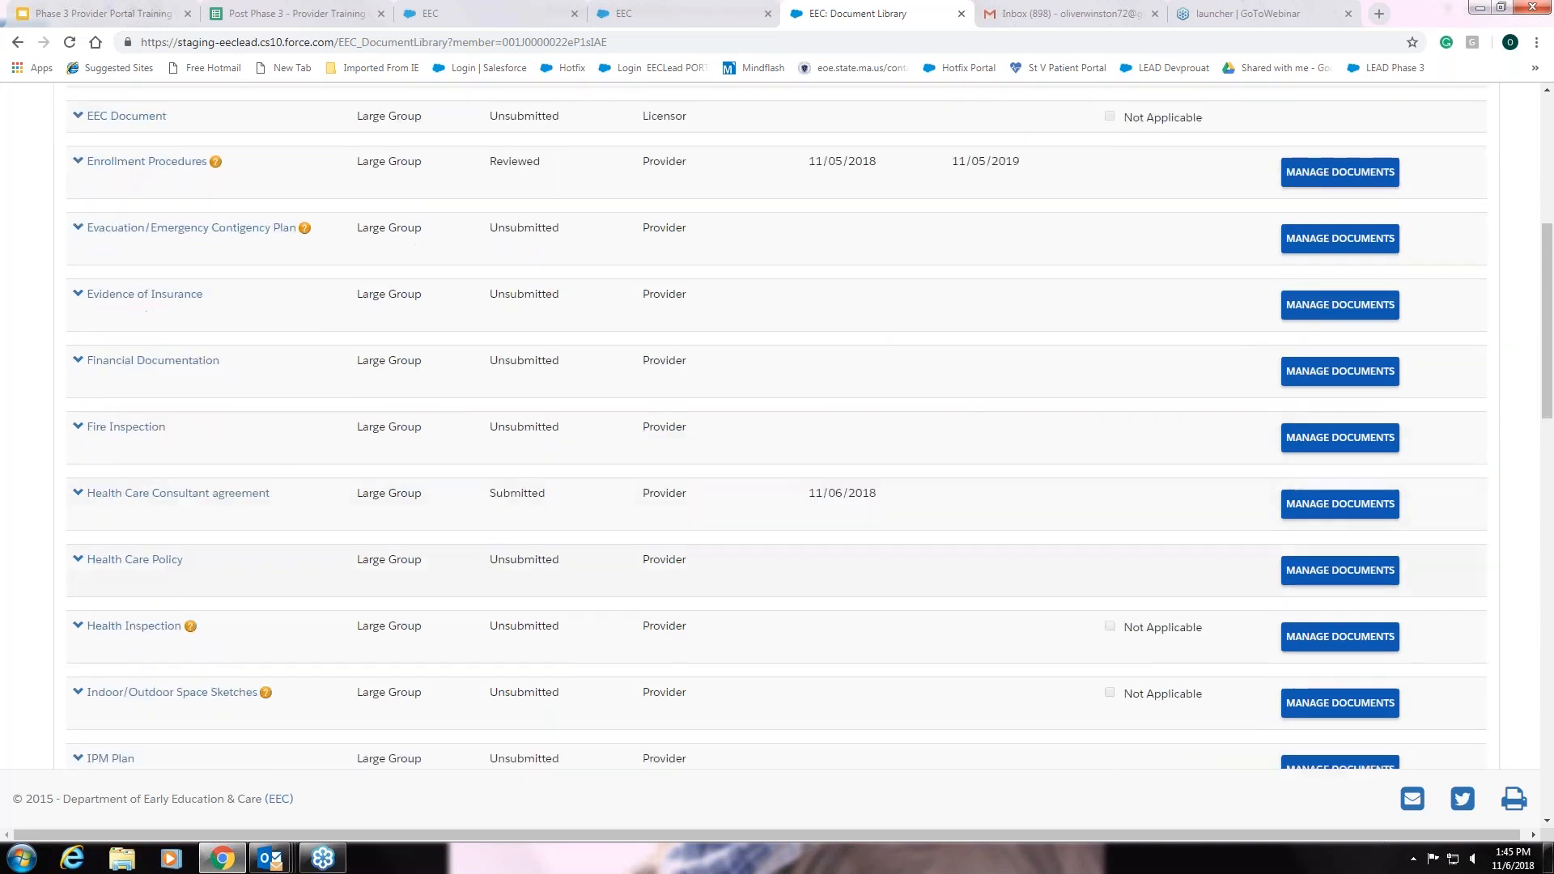
pyautogui.click(226, 501)
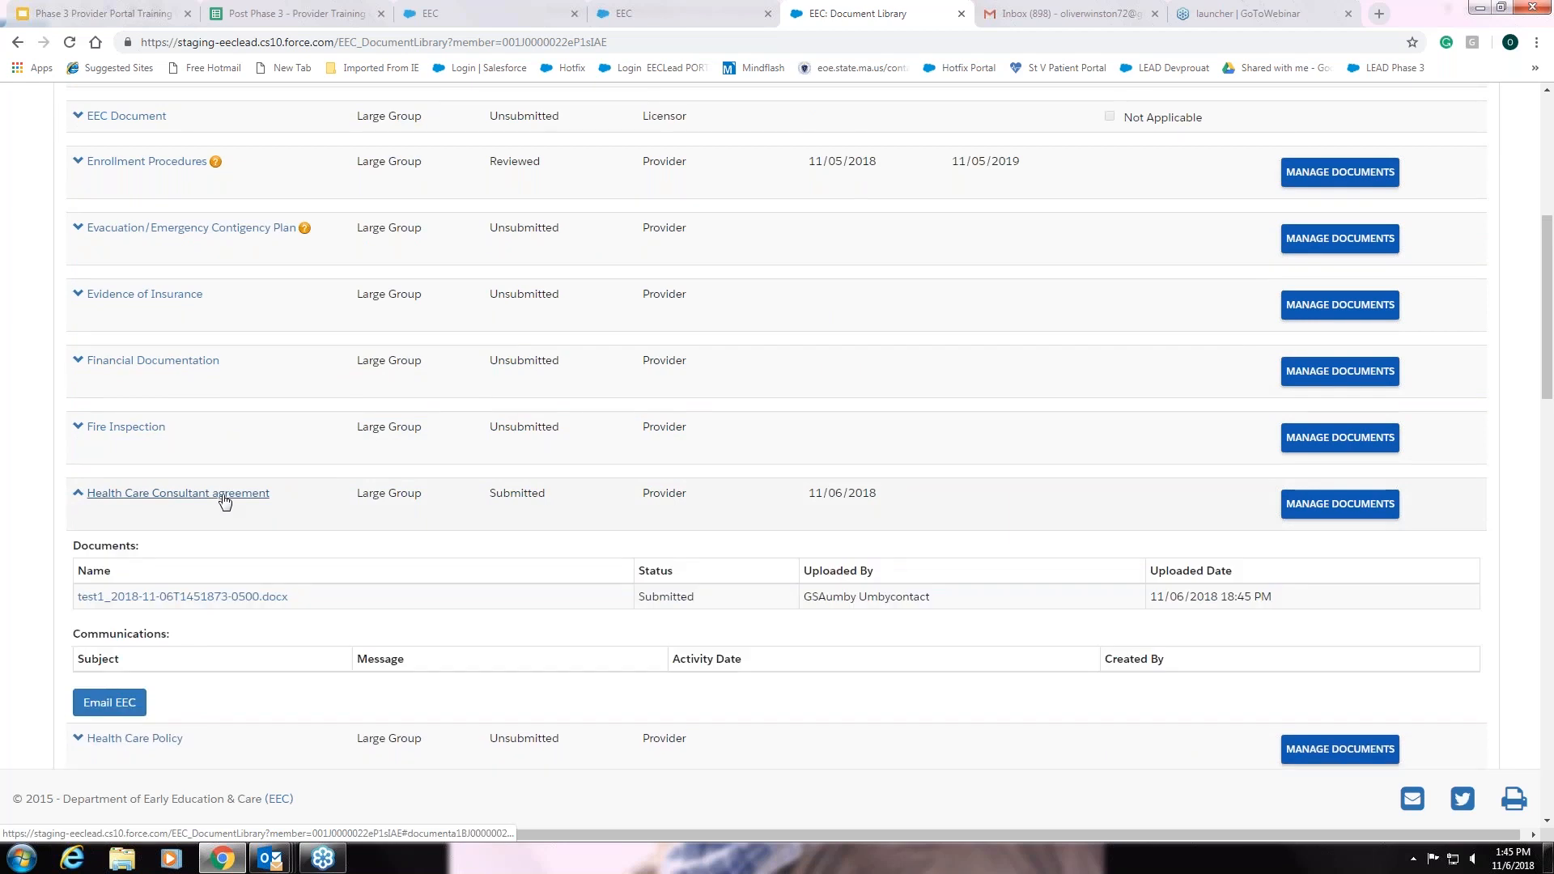
pyautogui.click(225, 501)
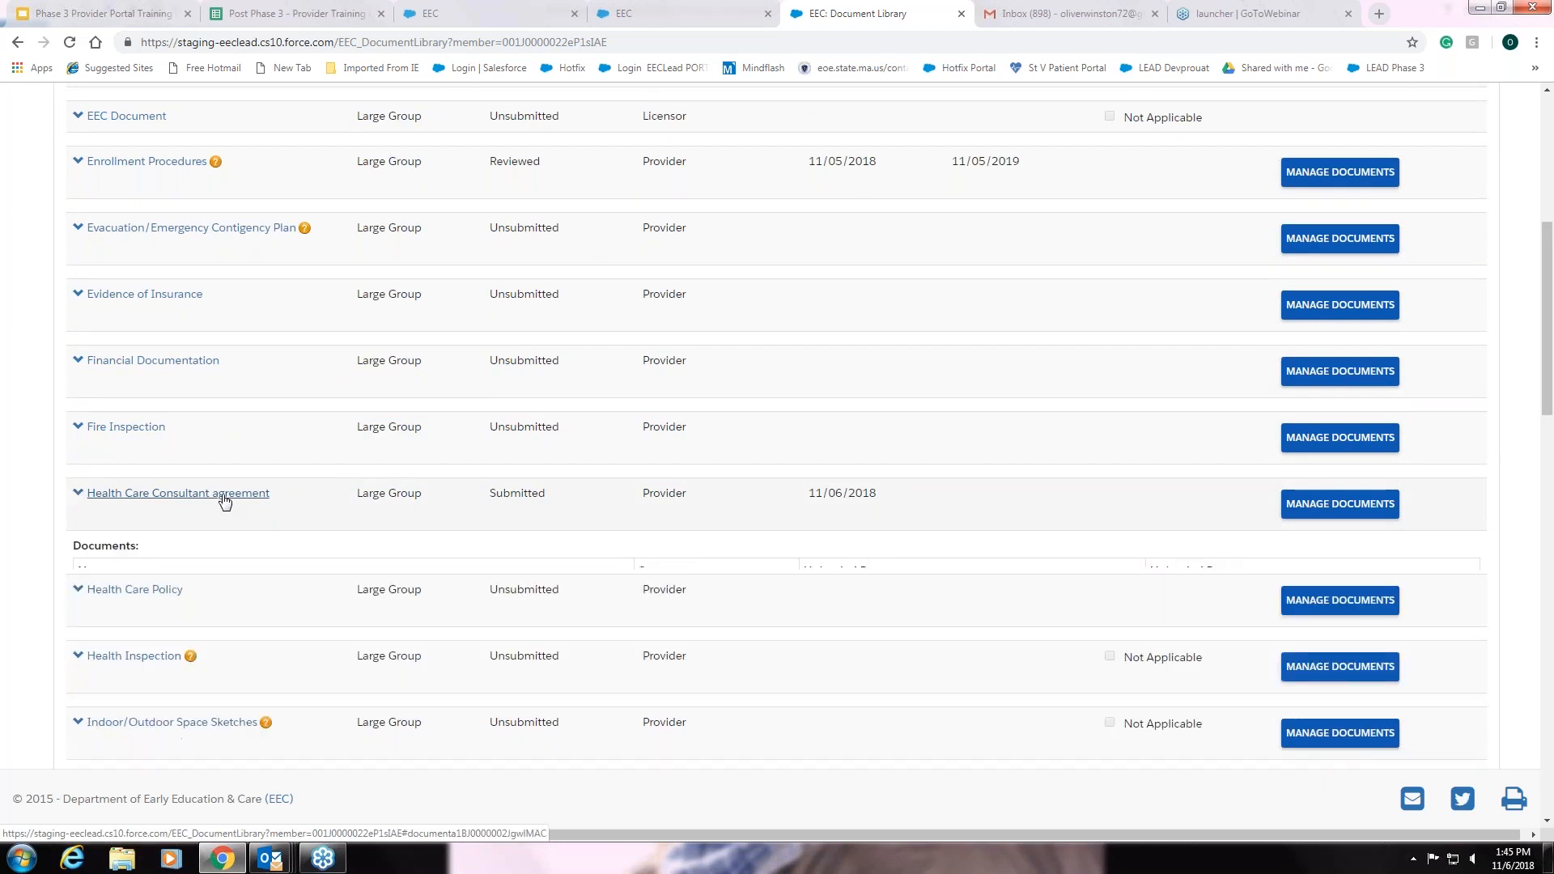
pyautogui.click(159, 497)
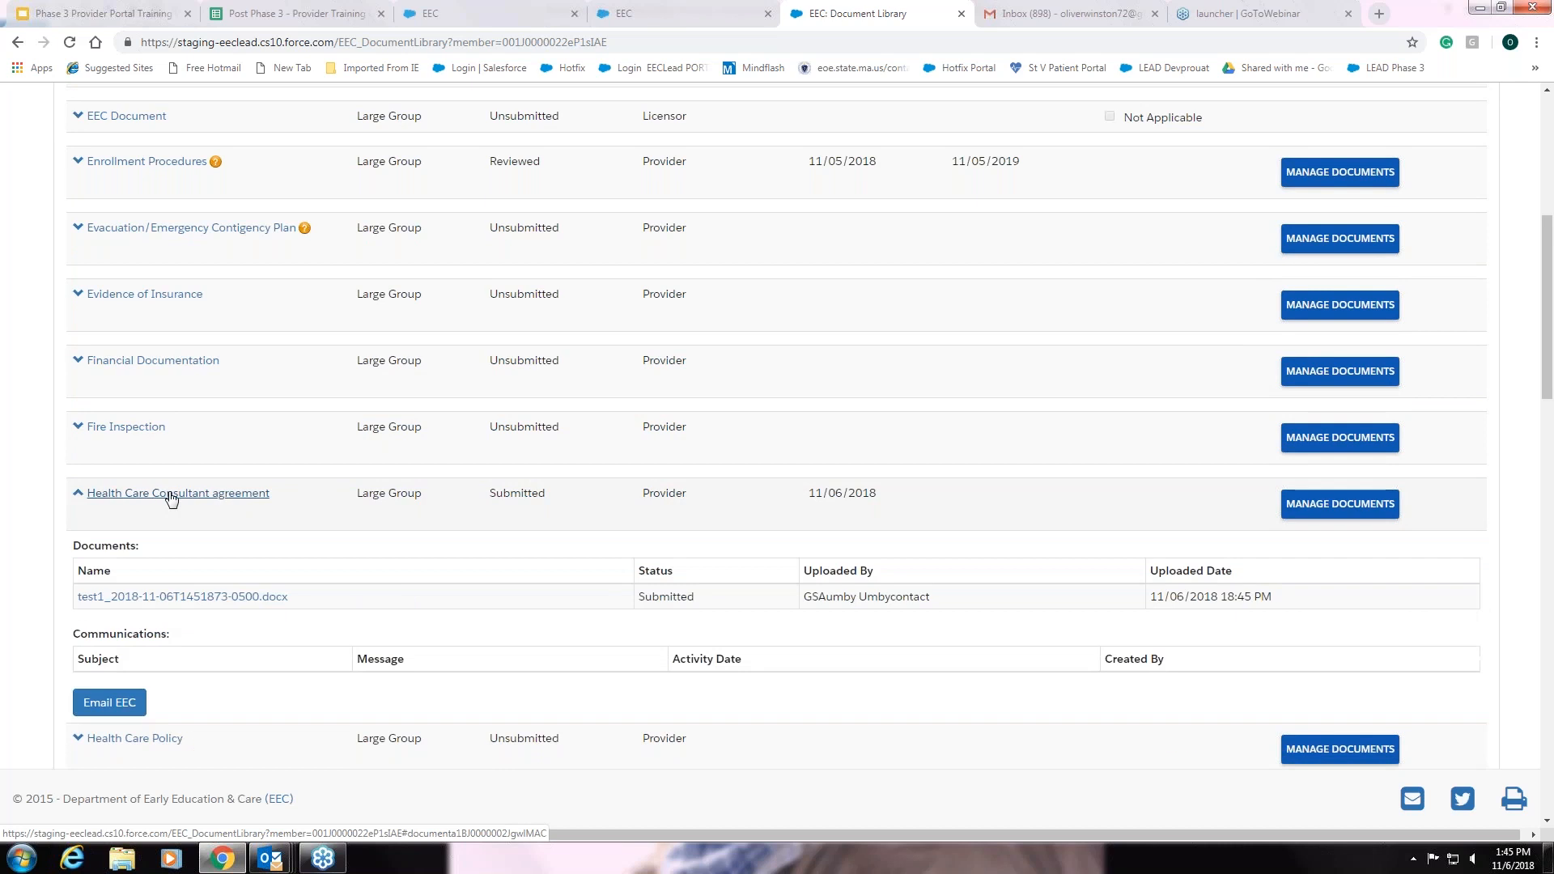
pyautogui.scroll(-1, 396, 597)
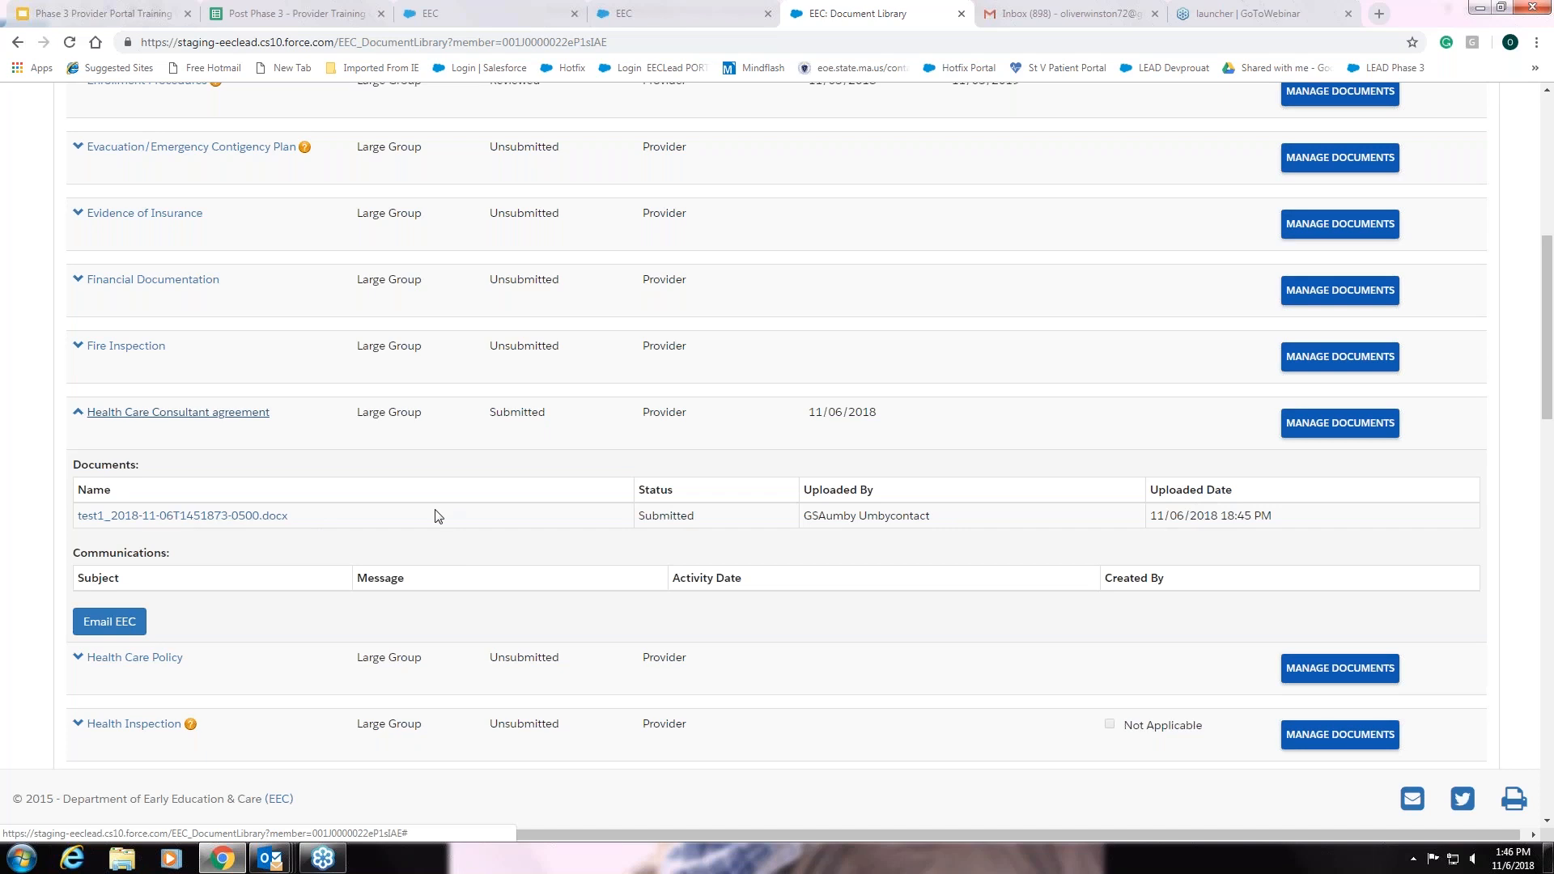
pyautogui.scroll(-1, 434, 513)
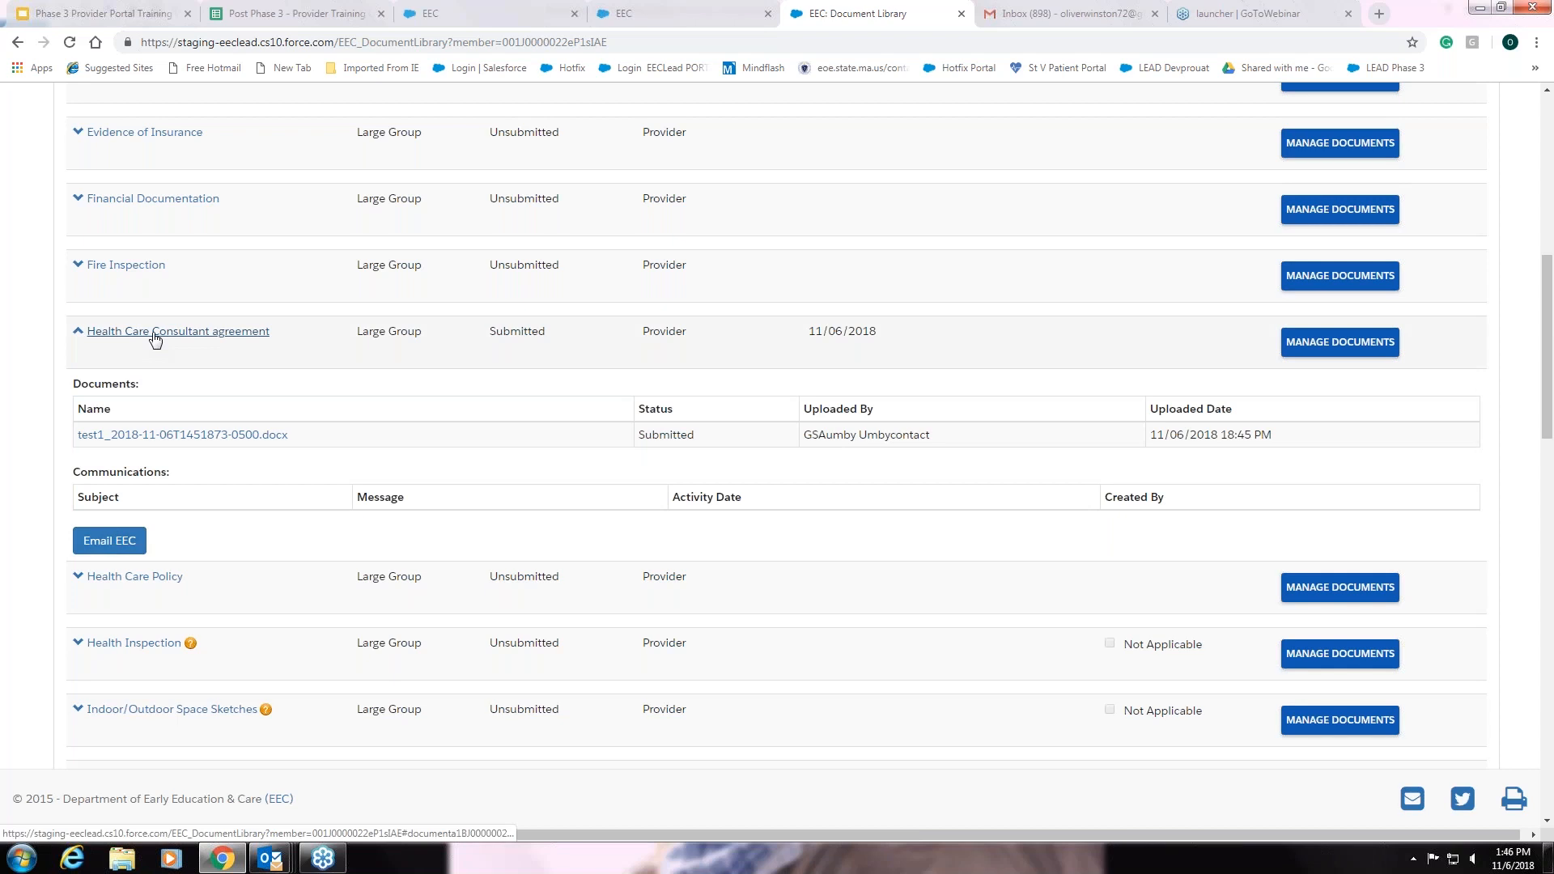
pyautogui.click(155, 335)
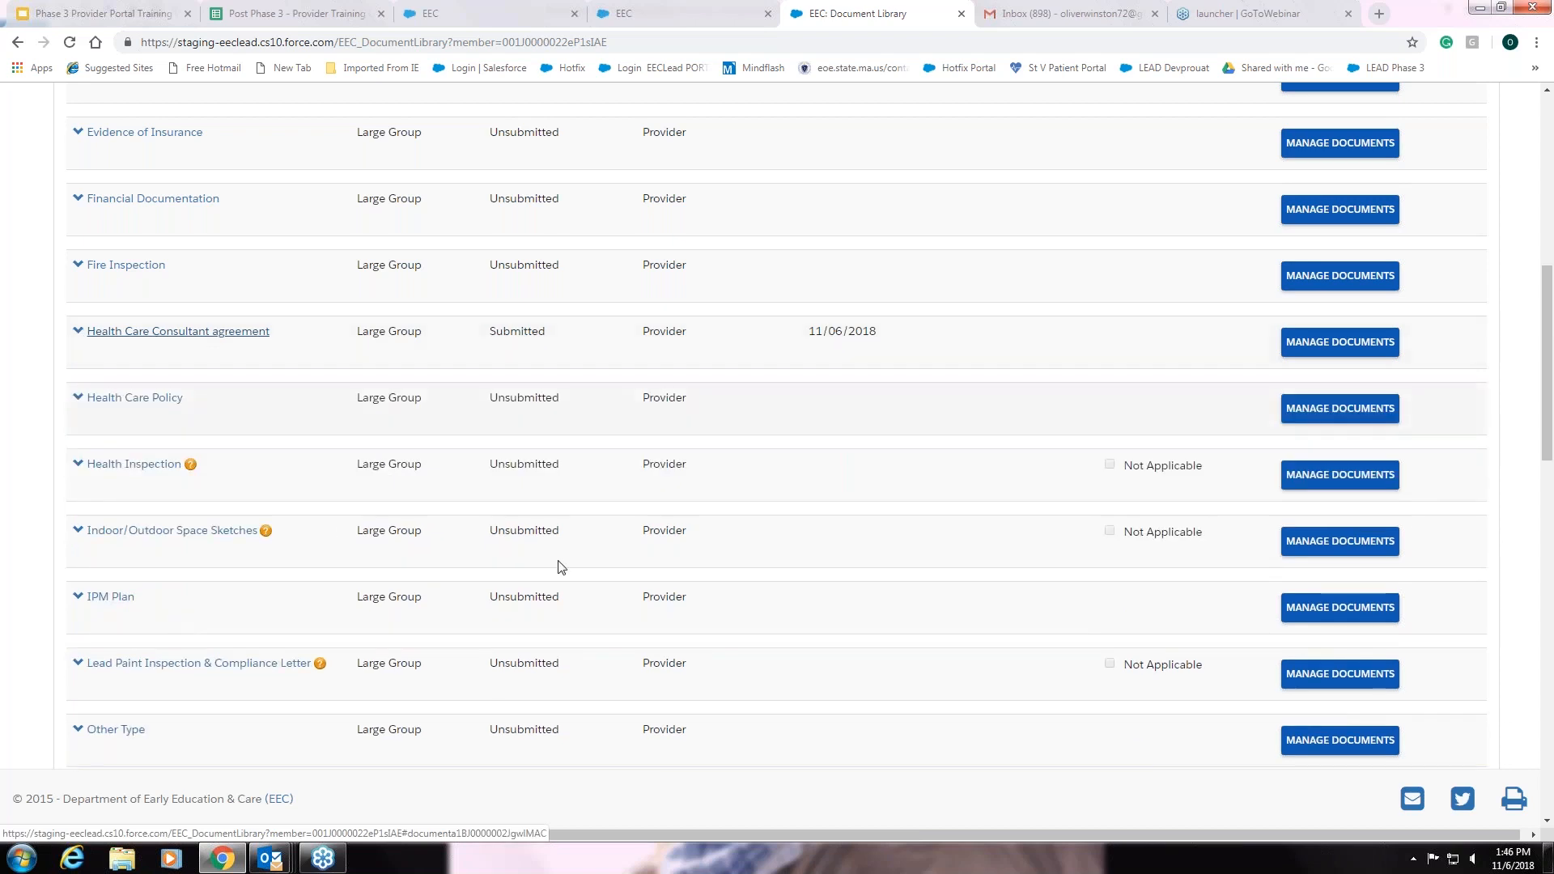
pyautogui.scroll(2, 718, 645)
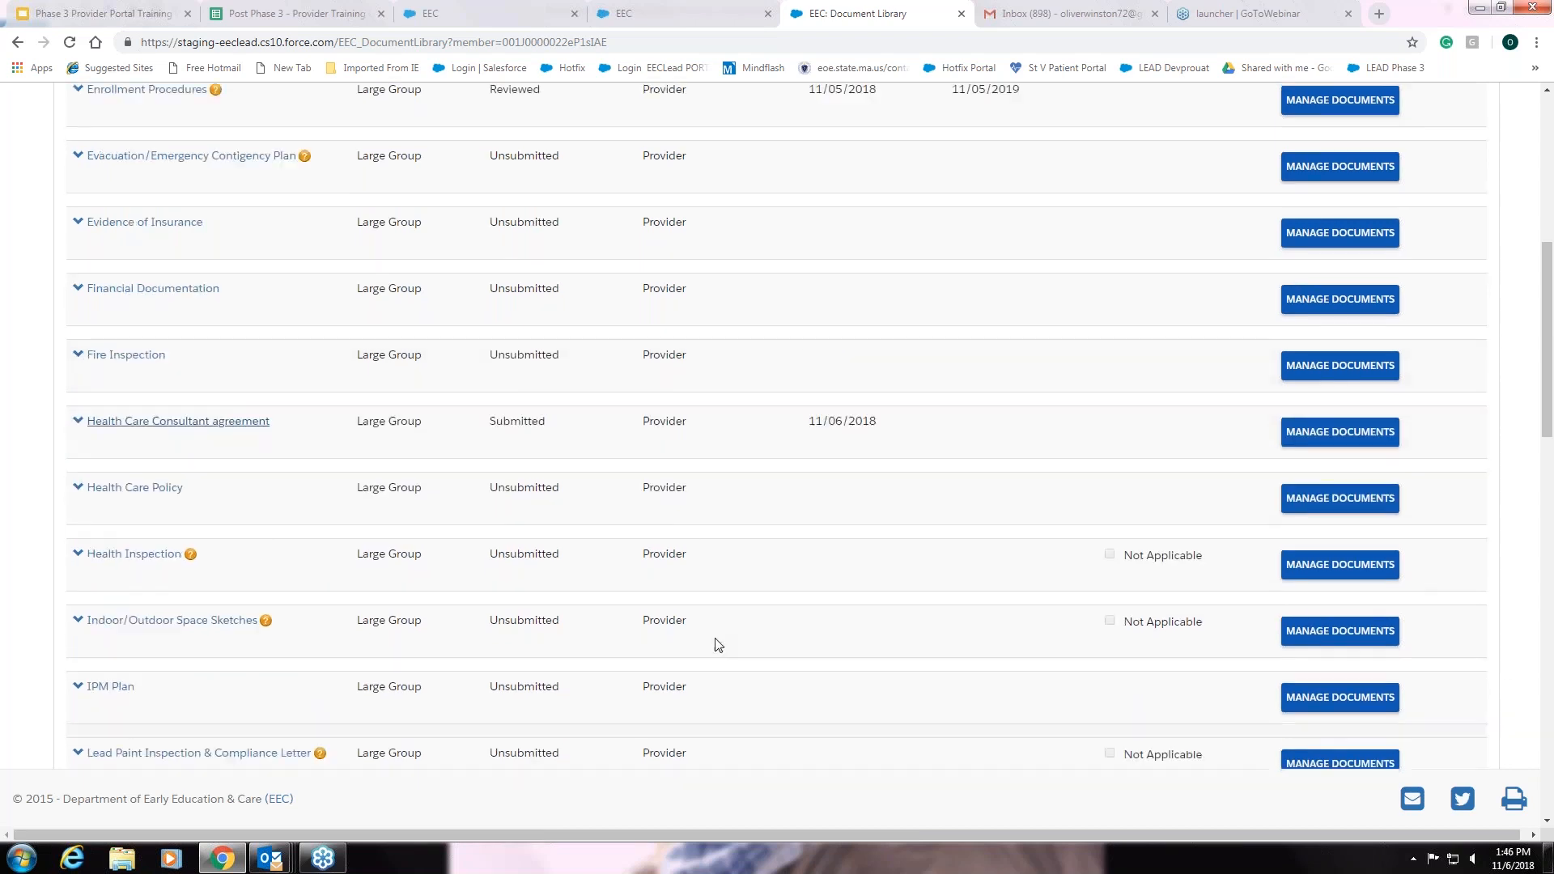
pyautogui.scroll(5, 718, 645)
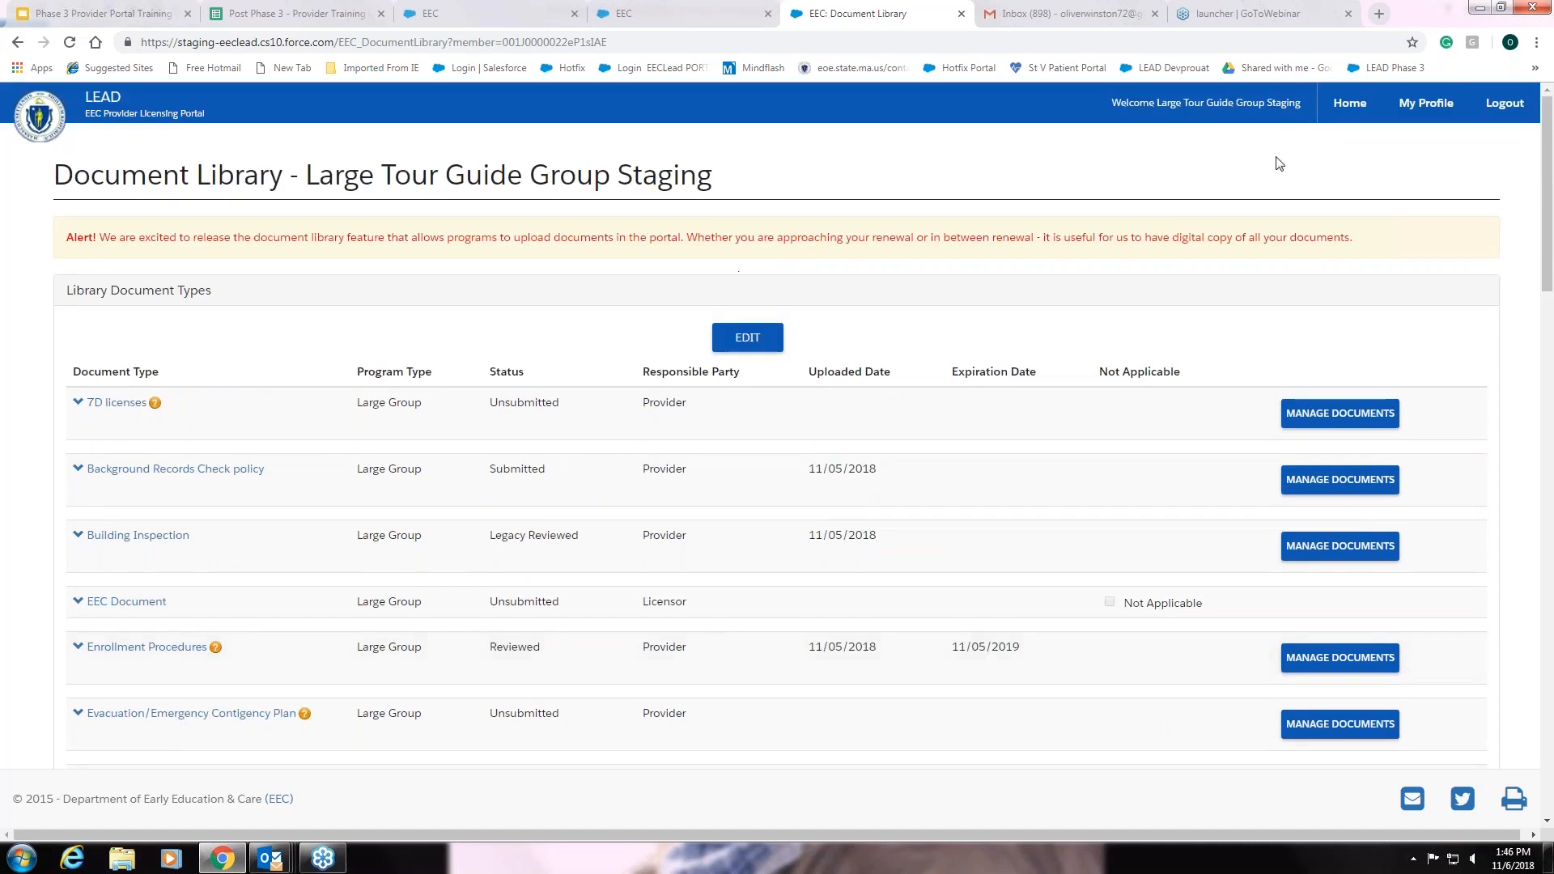
pyautogui.click(1349, 103)
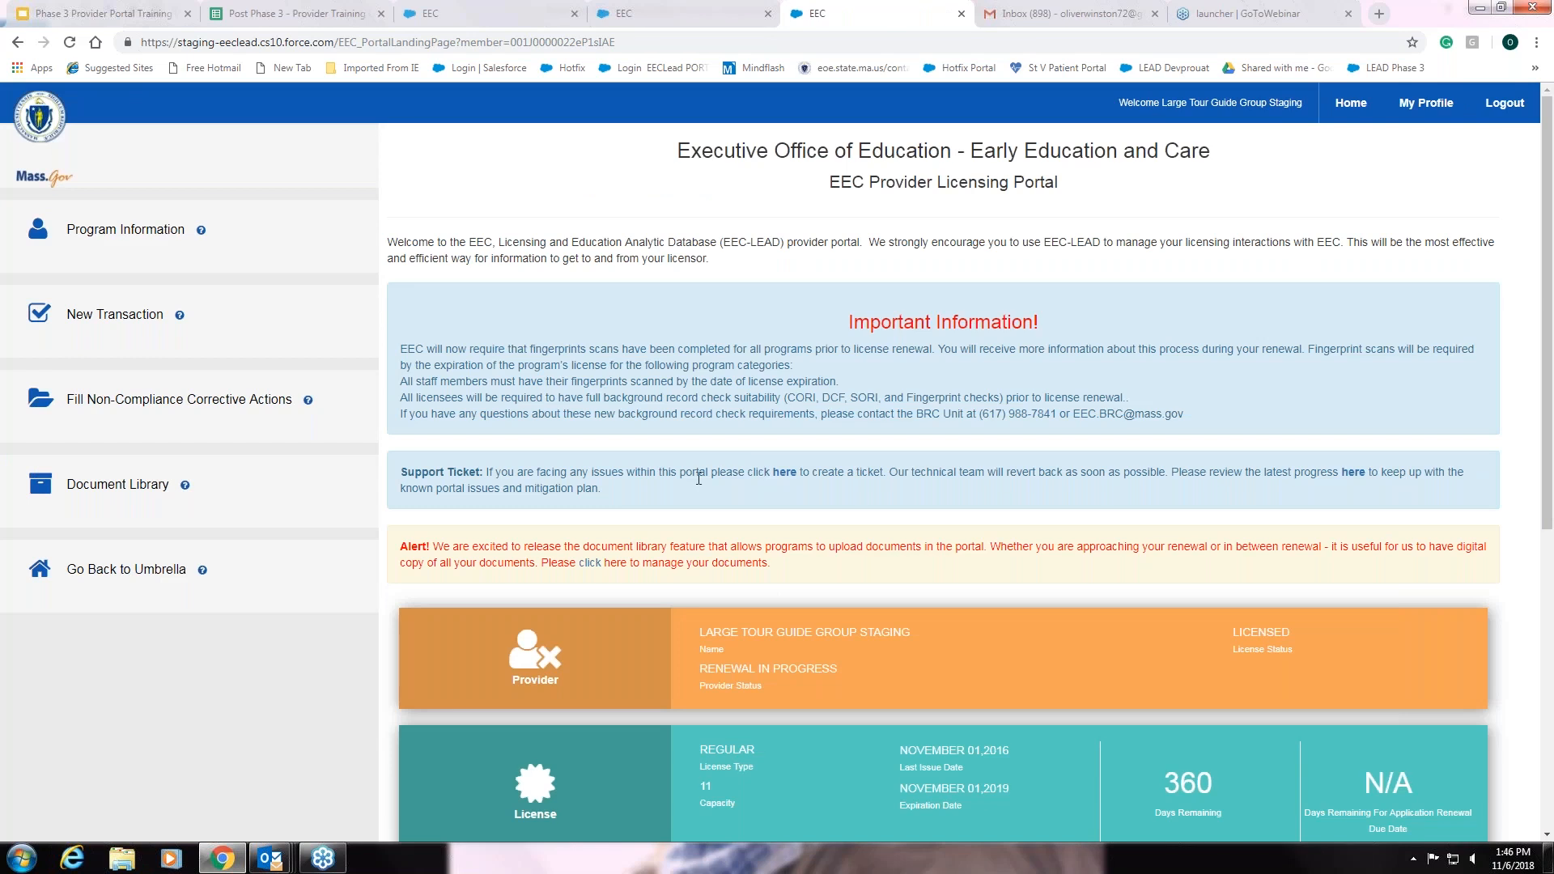
pyautogui.scroll(-2, 698, 478)
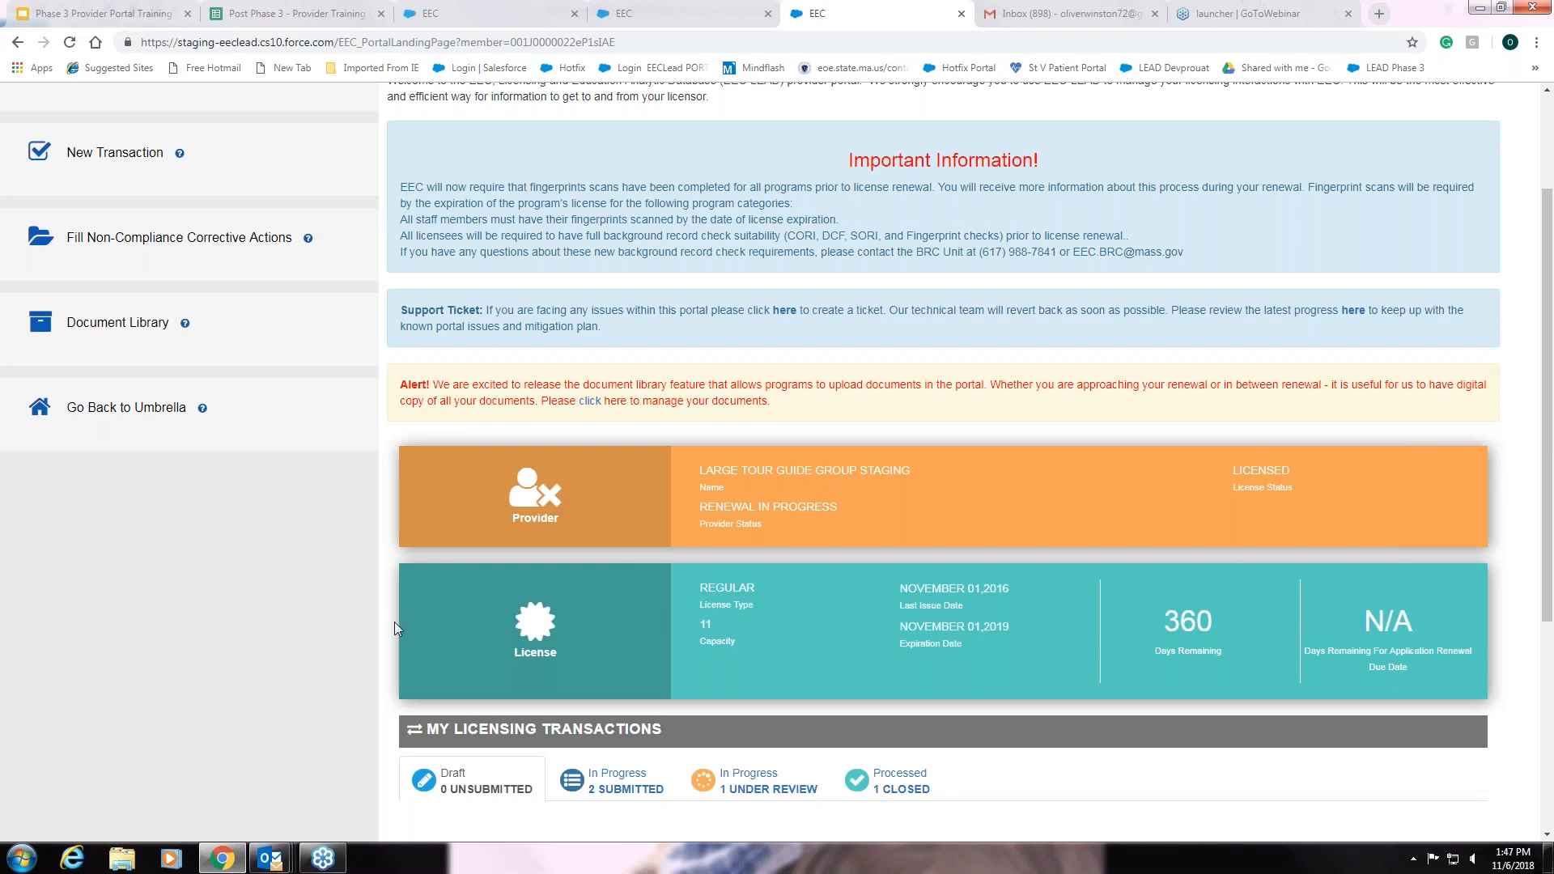
pyautogui.scroll(1, 395, 626)
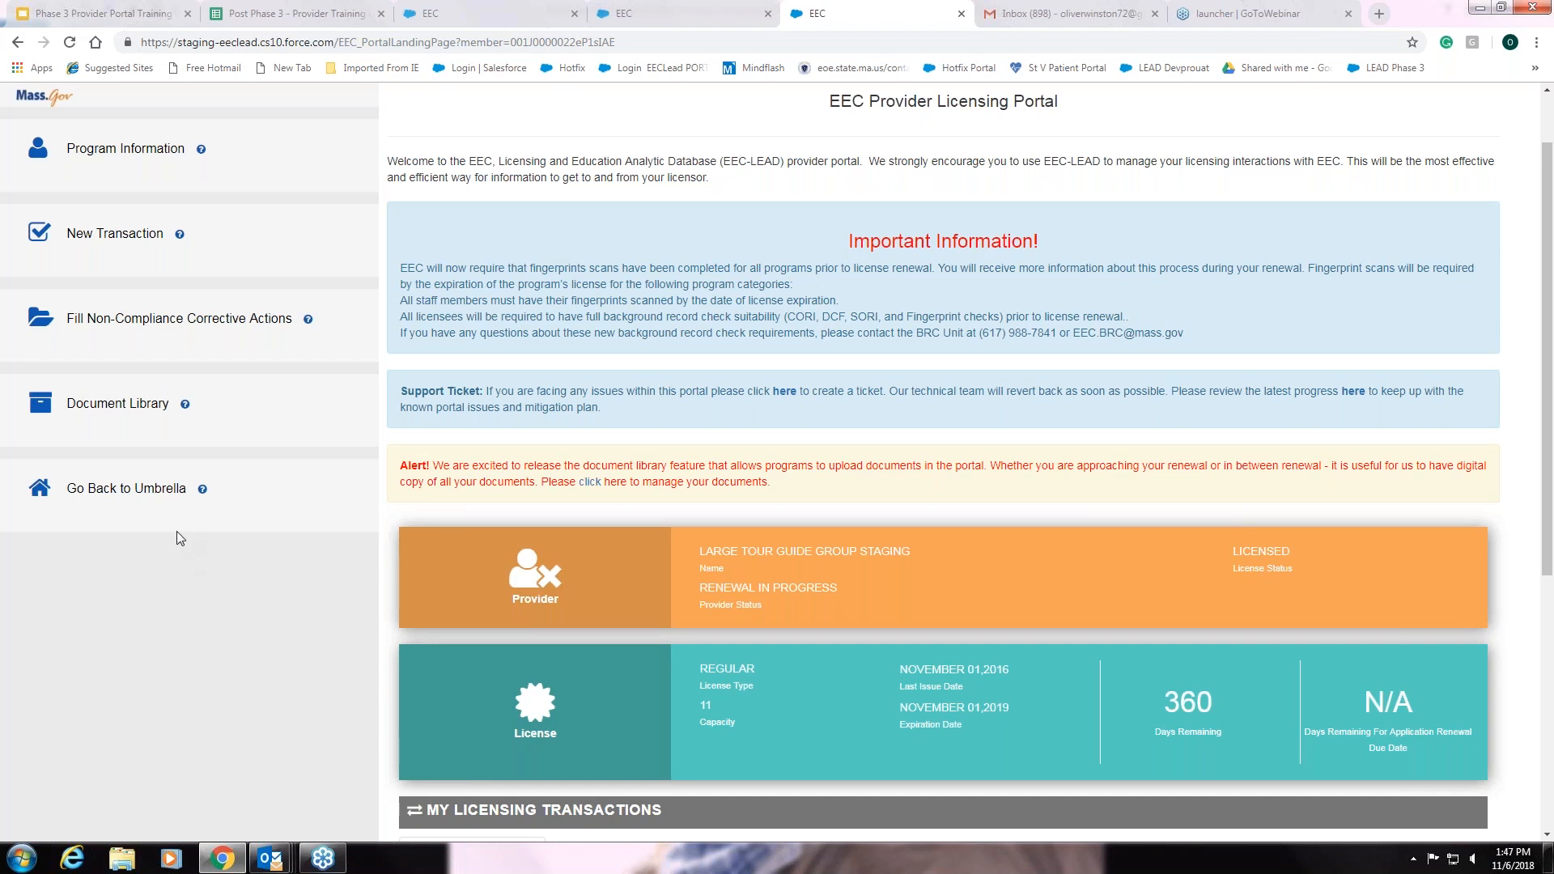
pyautogui.click(121, 405)
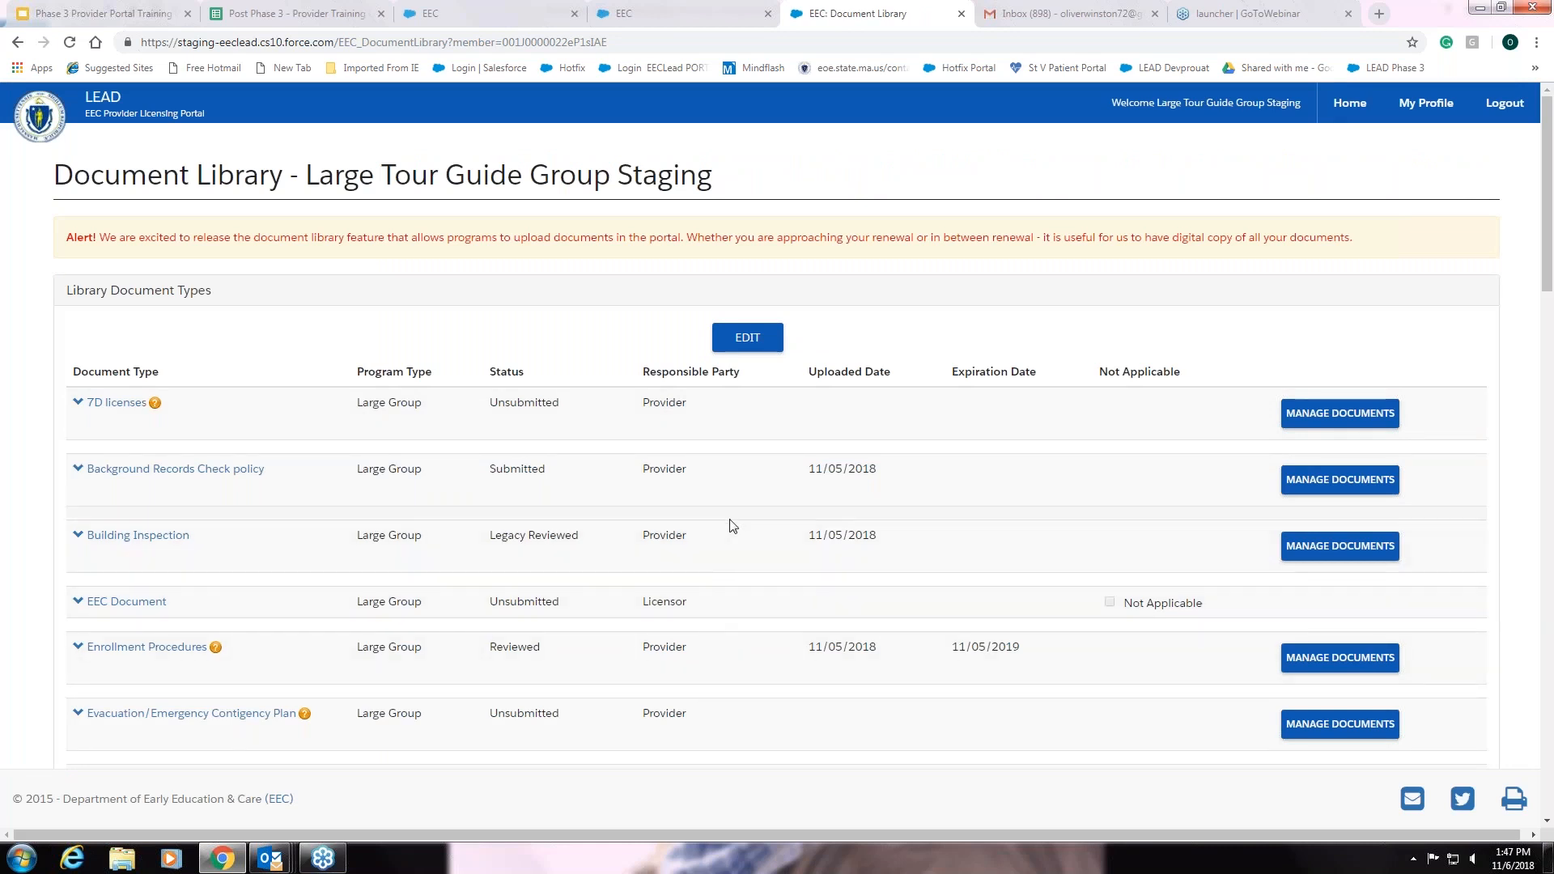
pyautogui.scroll(-3, 700, 558)
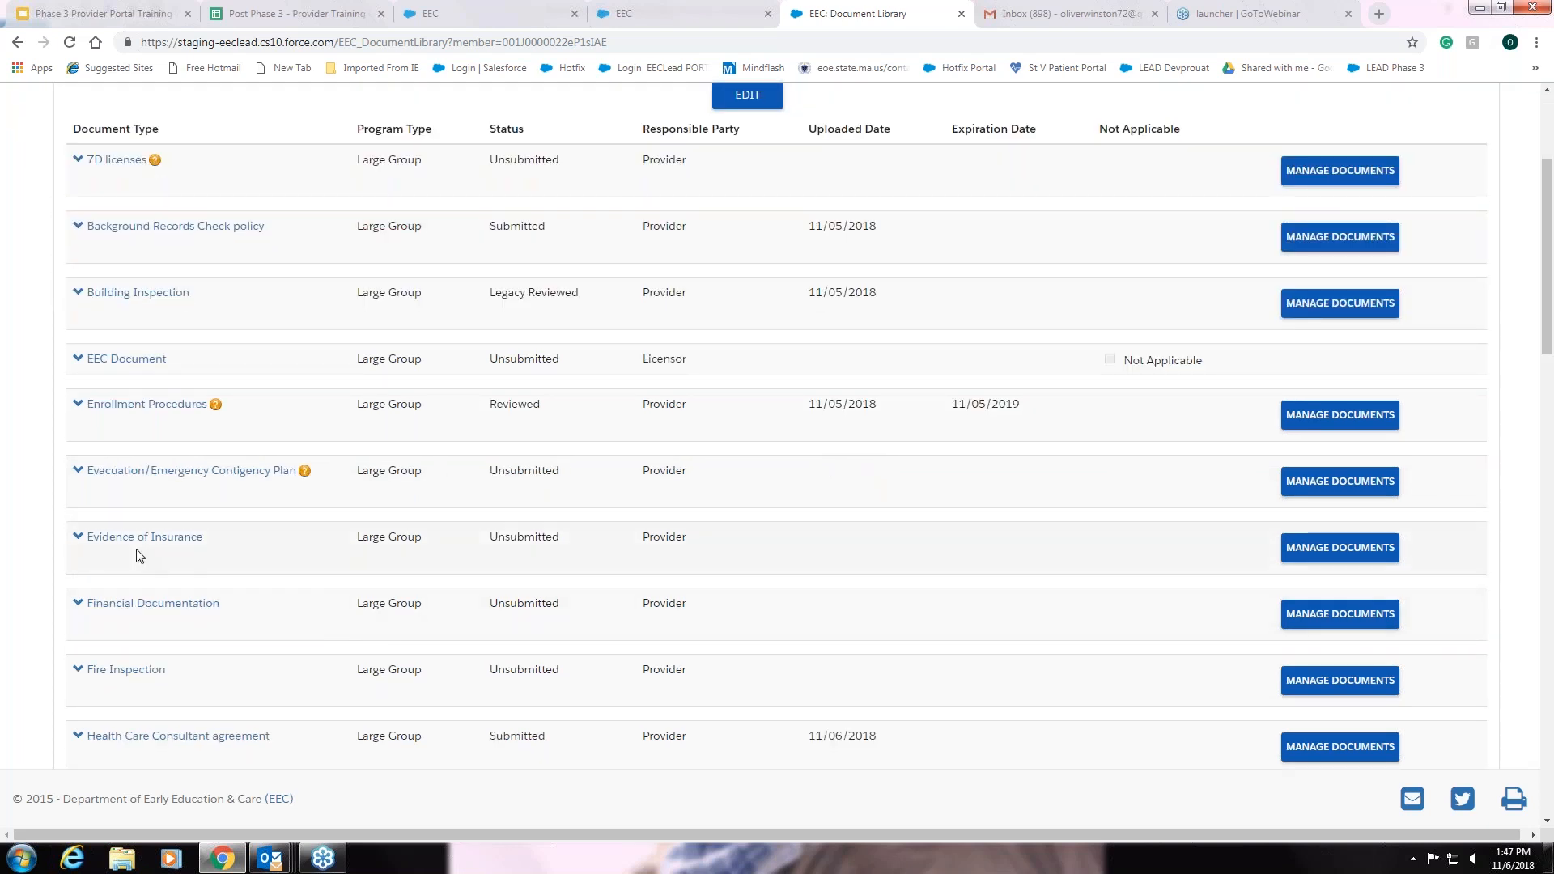
pyautogui.scroll(-2, 312, 610)
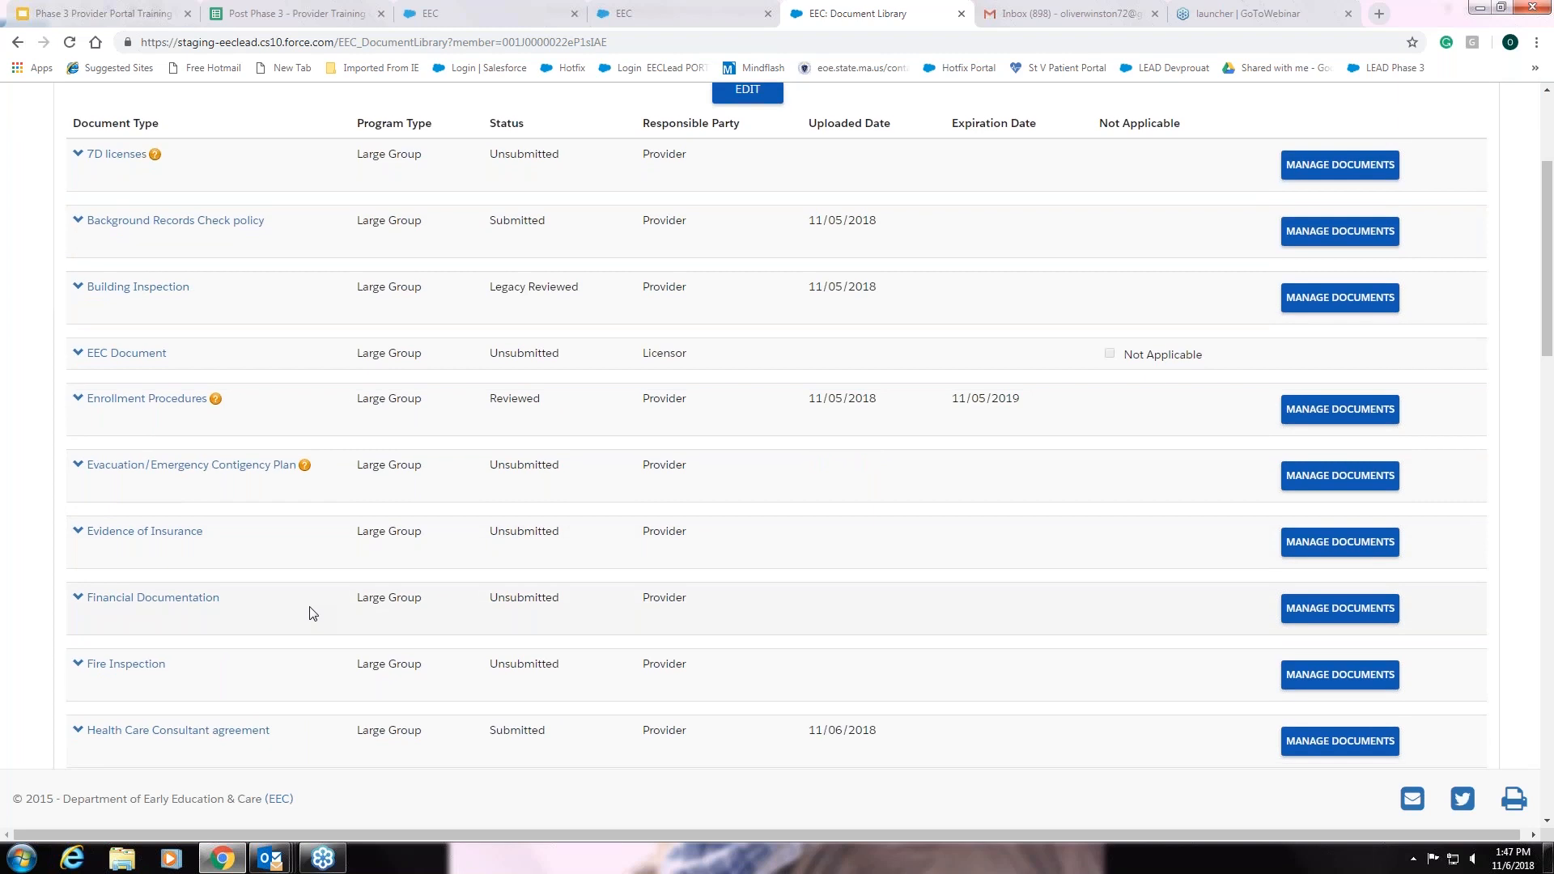